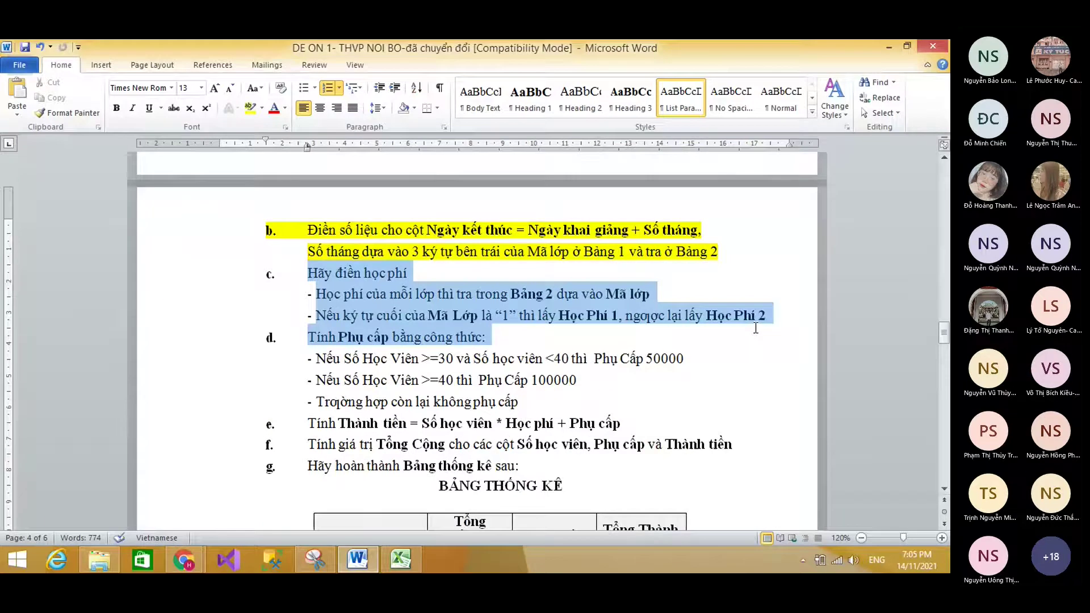
Examine task c of the exercise document, covering the Học phí lookup and the Học Phí 1 / Học Phí 2 condition.
{"action": "left_click_drag", "start_coordinate": [755, 329], "coordinate": [774, 316]}
{"action": "left_click", "coordinate": [774, 316]}
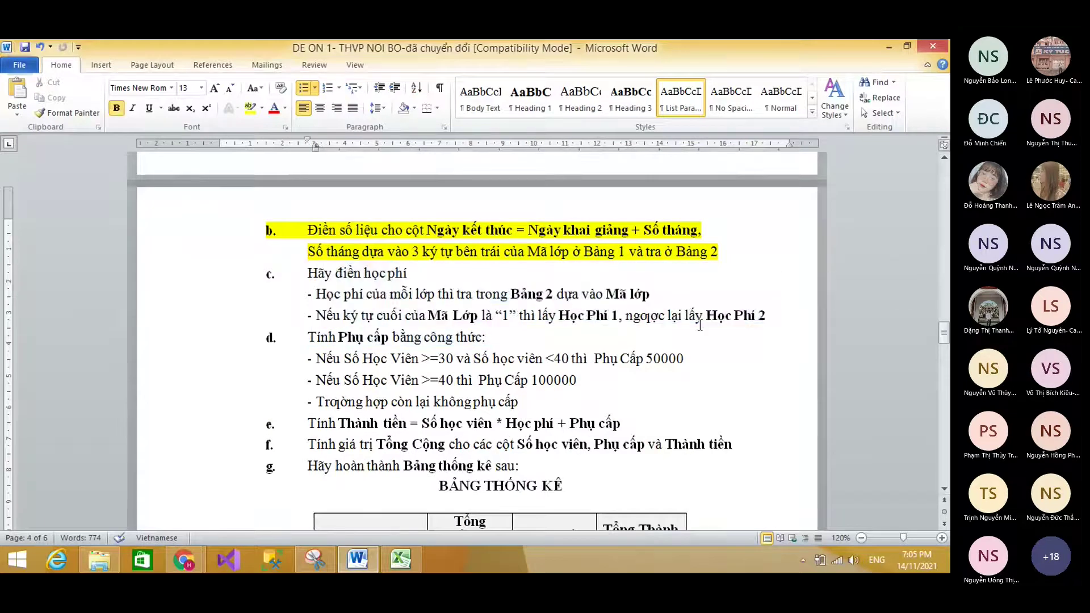
{"action": "triple_click", "coordinate": [448, 281]}
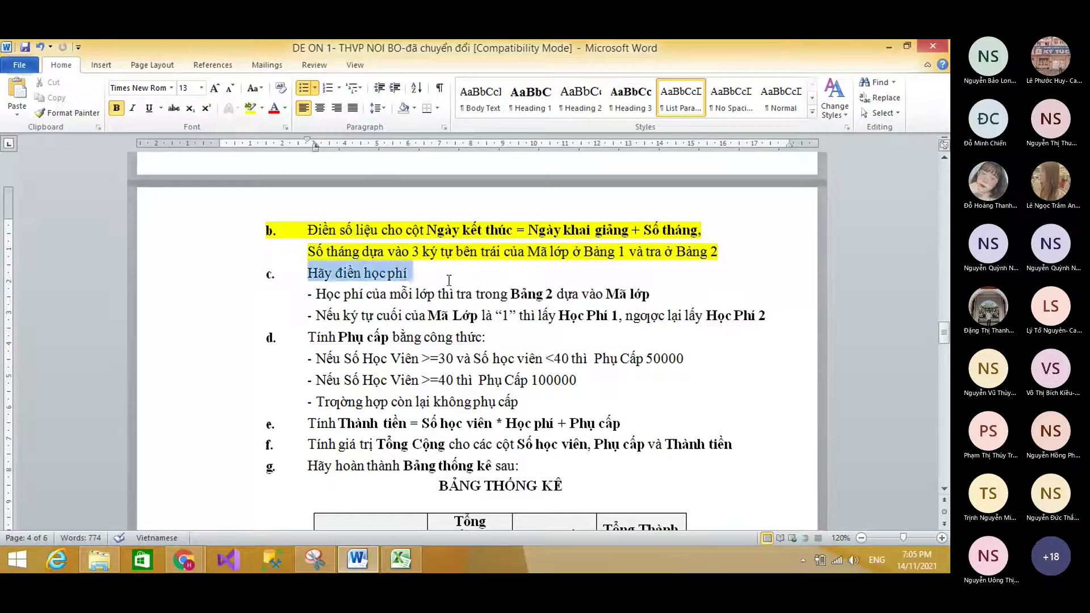
{"action": "left_click_drag", "start_coordinate": [449, 280], "coordinate": [745, 316]}
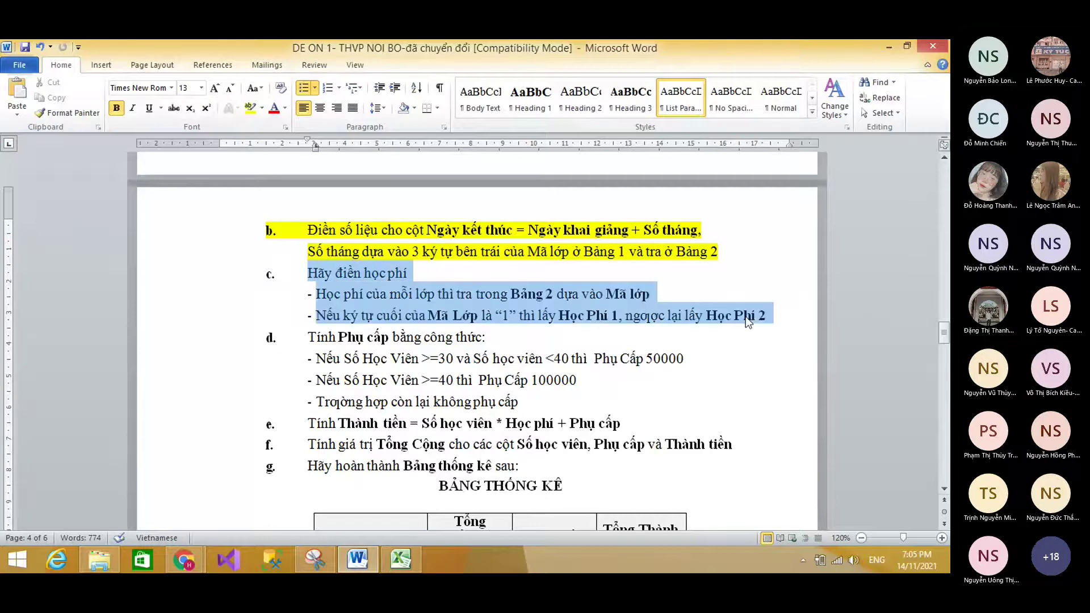
Switch to the Microsoft Teams meeting and dismiss the recording notice.
{"action": "left_click", "coordinate": [198, 564]}
{"action": "left_click", "coordinate": [109, 488]}
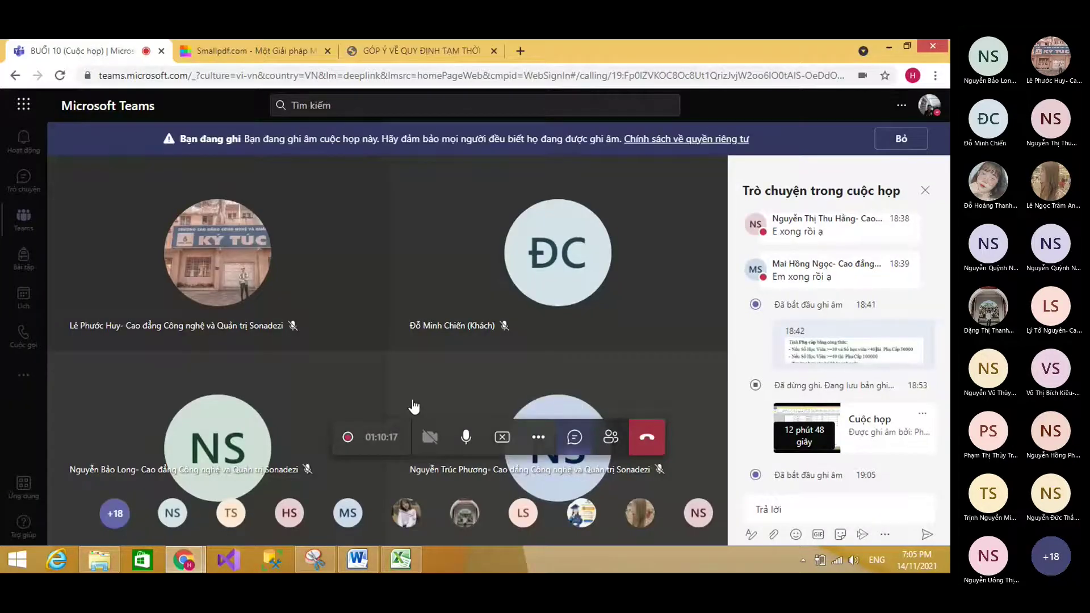
{"action": "left_click", "coordinate": [889, 137]}
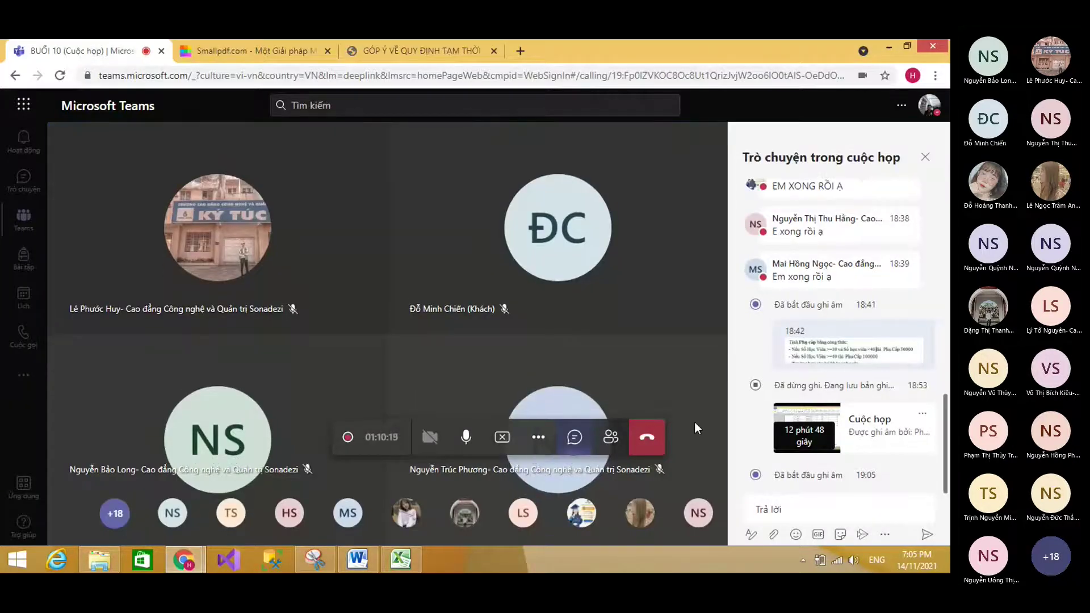
{"action": "left_click", "coordinate": [537, 438]}
{"action": "left_click", "coordinate": [849, 490]}
Switch to the ThiExcel workbook in Excel and delete the empty row 11 between BẢNG 1 and BẢNG 2.
{"action": "key", "text": "alt+Tab"}
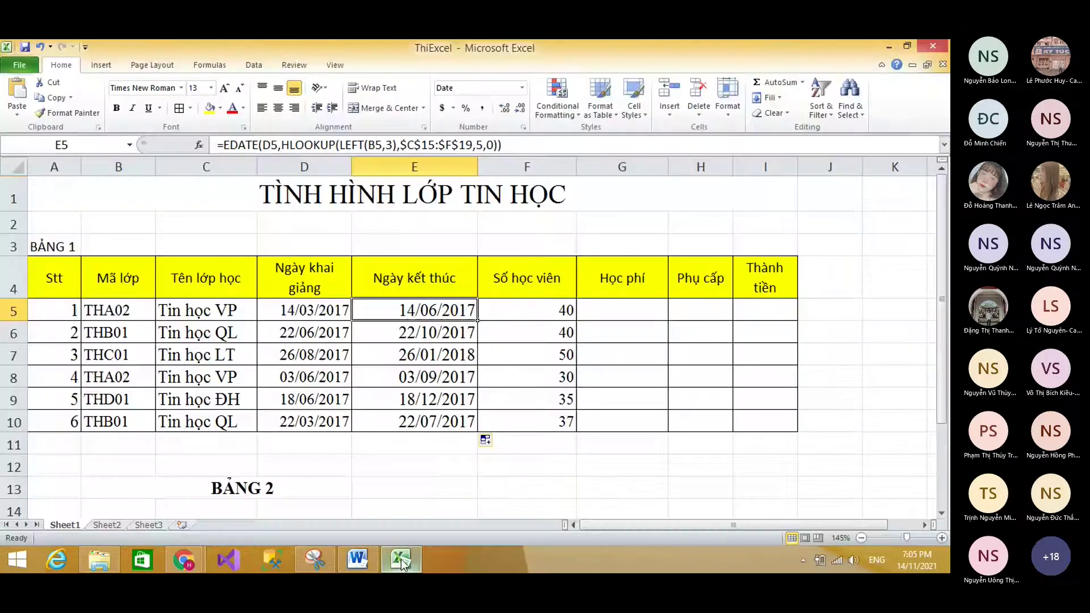
{"action": "left_click", "coordinate": [631, 306]}
{"action": "scroll", "coordinate": [618, 359], "scroll_direction": "down", "scroll_amount": 1}
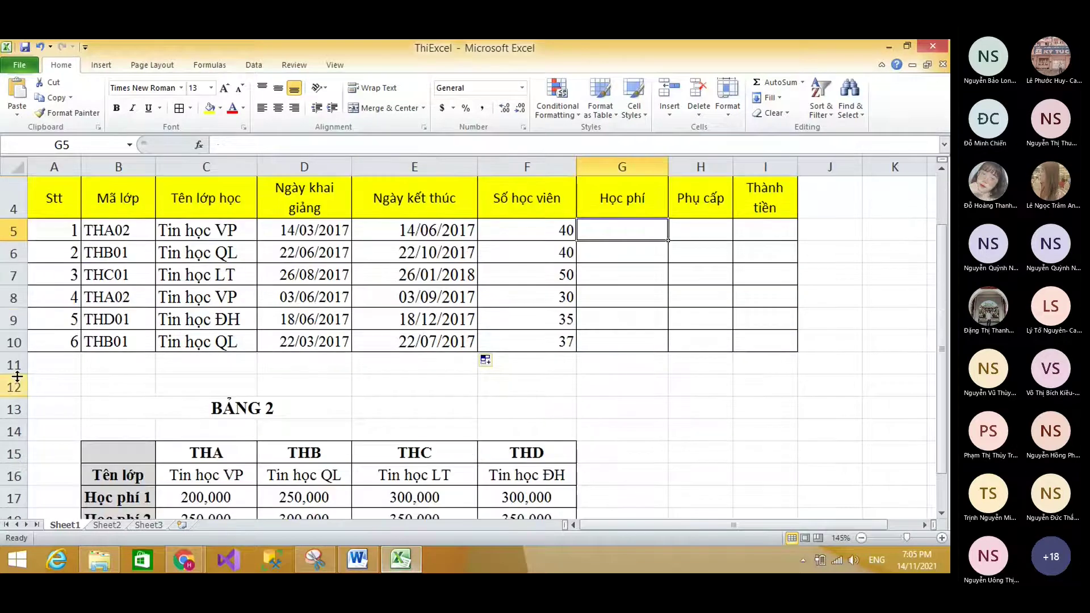
{"action": "scroll", "coordinate": [212, 404], "scroll_direction": "up", "scroll_amount": 1}
{"action": "scroll", "coordinate": [287, 404], "scroll_direction": "down", "scroll_amount": 2}
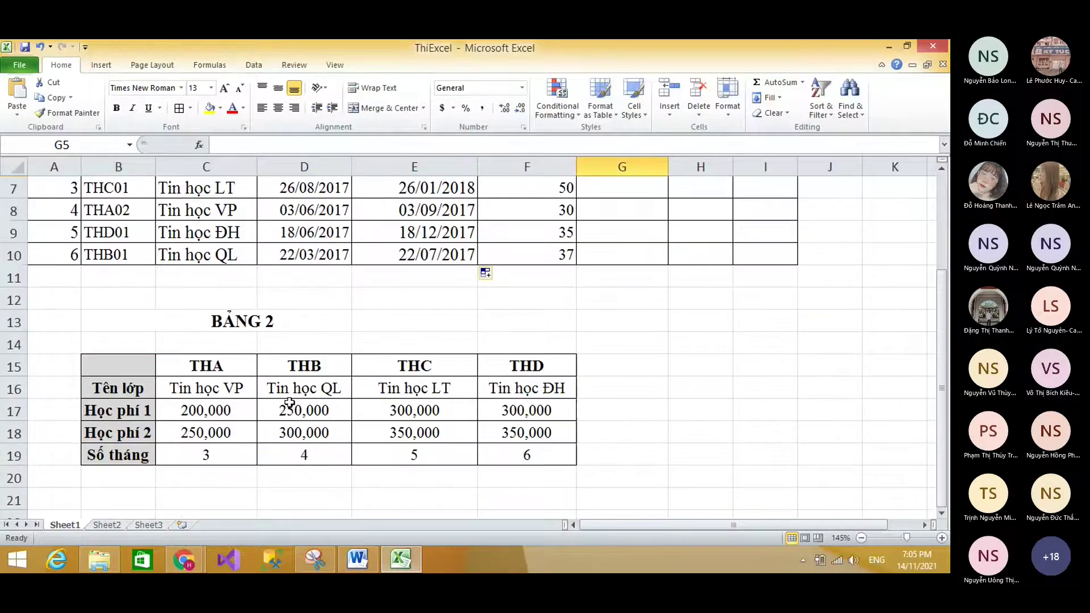
{"action": "right_click", "coordinate": [10, 278]}
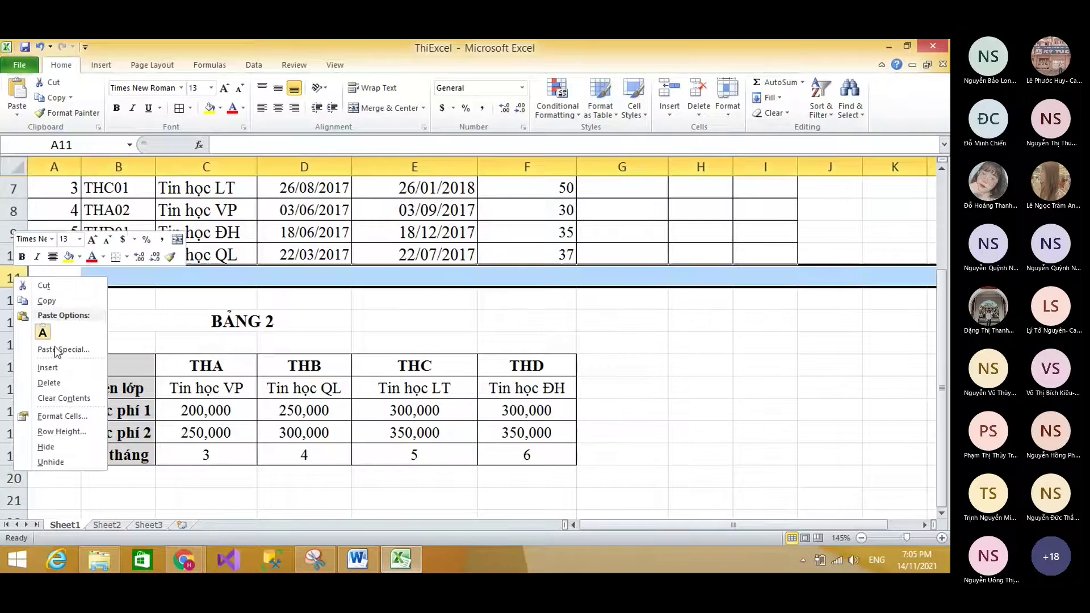
{"action": "left_click", "coordinate": [50, 383]}
{"action": "left_click", "coordinate": [314, 293]}
{"action": "scroll", "coordinate": [387, 339], "scroll_direction": "up", "scroll_amount": 2}
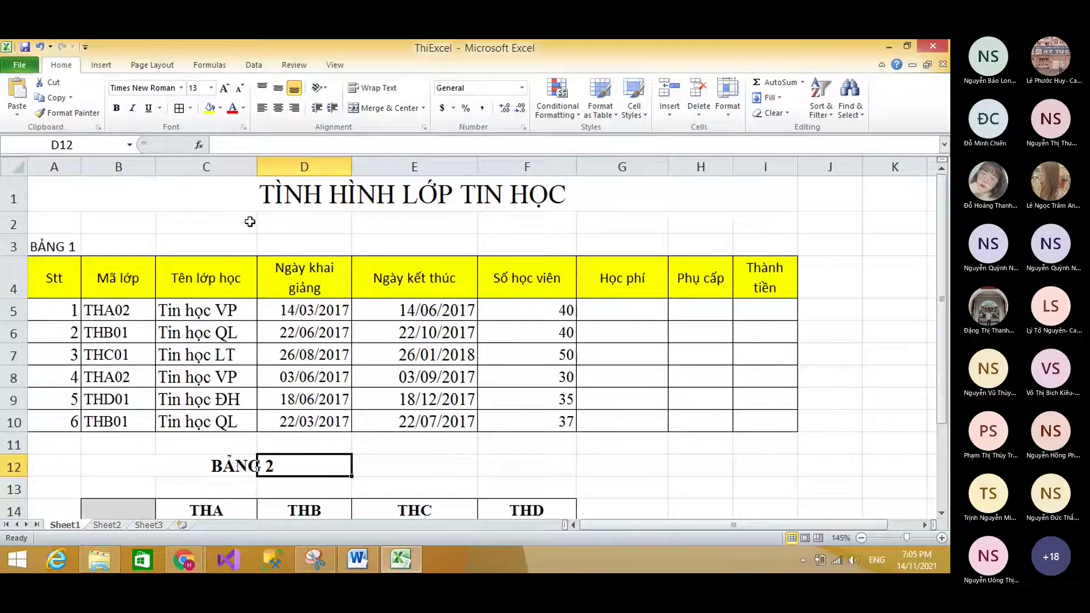
Delete the empty row 2 between the sheet title and the BẢNG 1 label.
{"action": "left_click", "coordinate": [562, 267]}
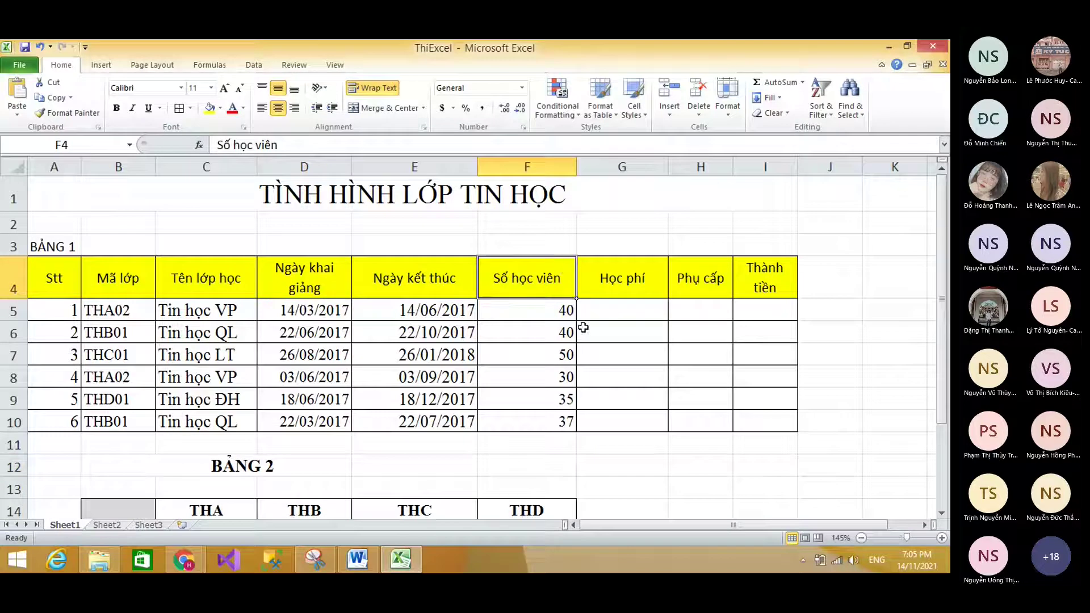
{"action": "right_click", "coordinate": [10, 224]}
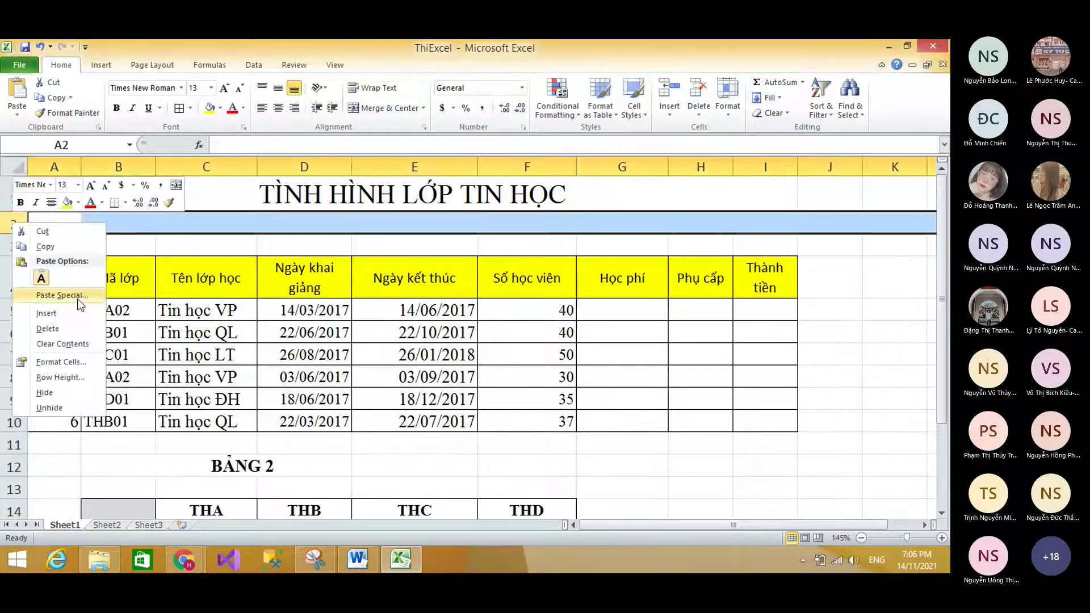
{"action": "left_click", "coordinate": [65, 331]}
{"action": "left_click", "coordinate": [274, 245]}
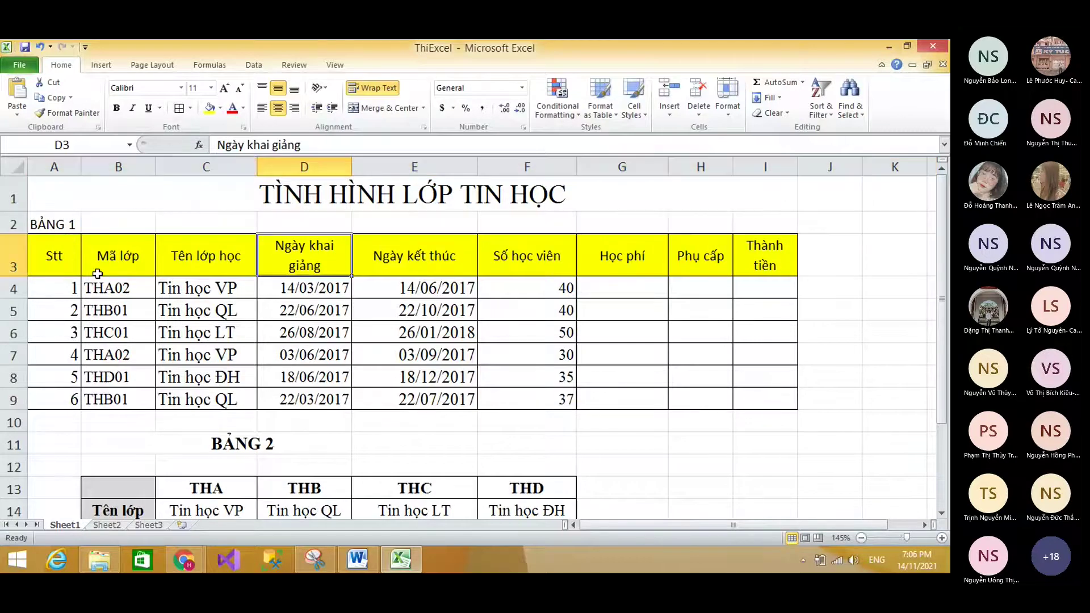
{"action": "scroll", "coordinate": [113, 276], "scroll_direction": "down", "scroll_amount": 2}
{"action": "scroll", "coordinate": [112, 276], "scroll_direction": "up", "scroll_amount": 2}
Freeze the panes above row 4 so the title and header rows stay in place, and check them against the data rows.
{"action": "left_click", "coordinate": [12, 289]}
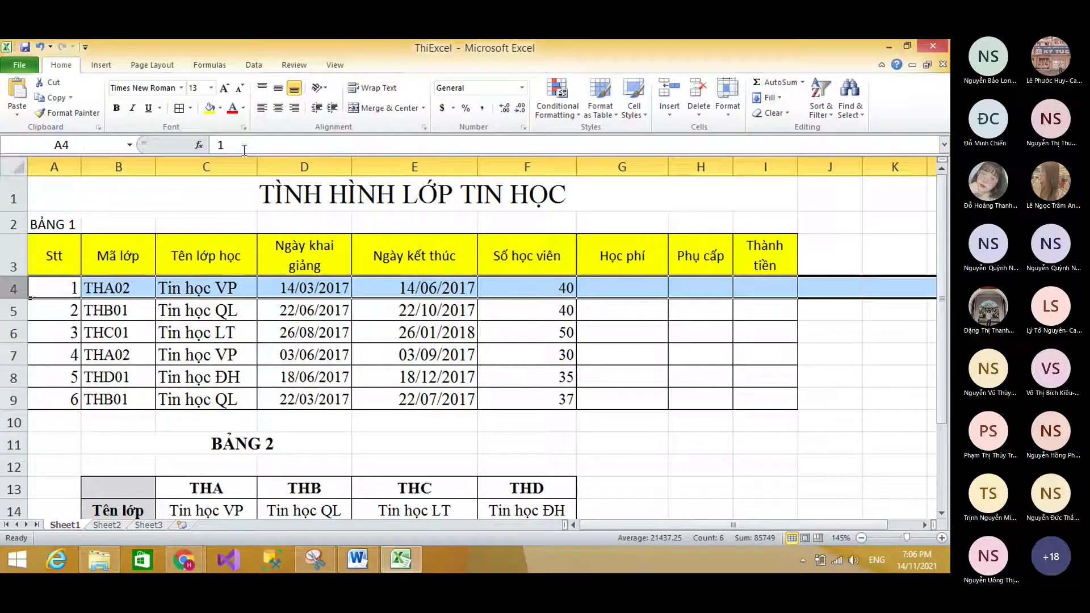
{"action": "left_click", "coordinate": [335, 65]}
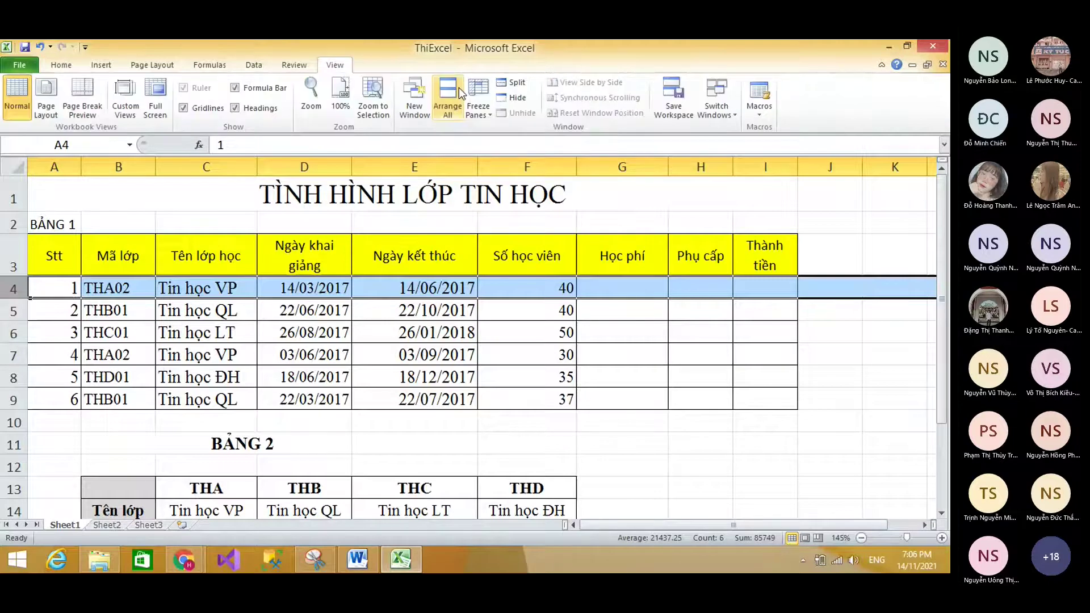
{"action": "left_click", "coordinate": [474, 101]}
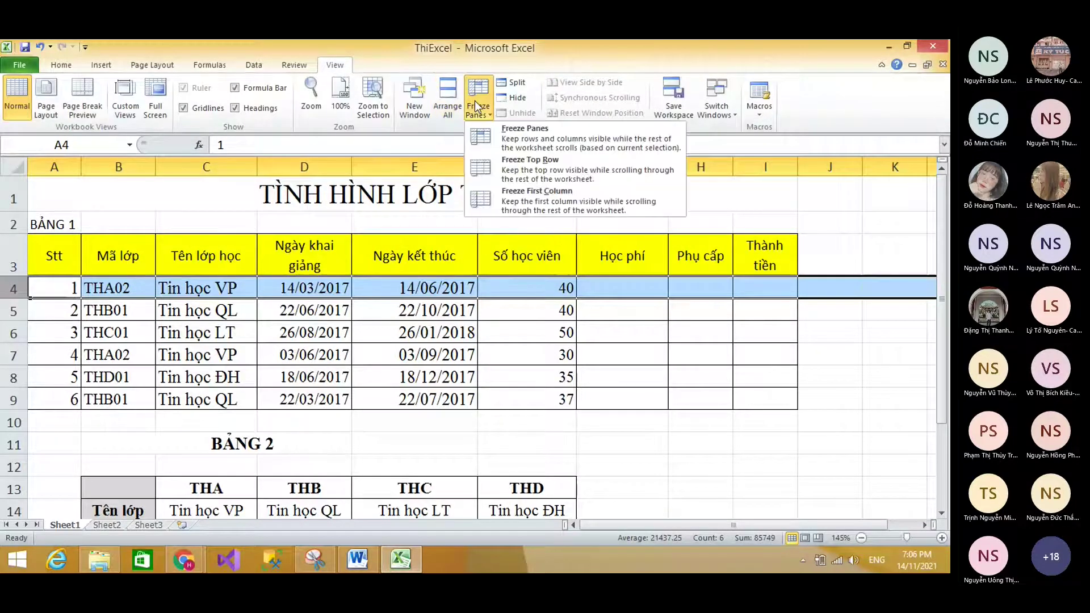
{"action": "left_click", "coordinate": [482, 132]}
{"action": "scroll", "coordinate": [554, 305], "scroll_direction": "down", "scroll_amount": 2}
{"action": "scroll", "coordinate": [554, 305], "scroll_direction": "down", "scroll_amount": 1}
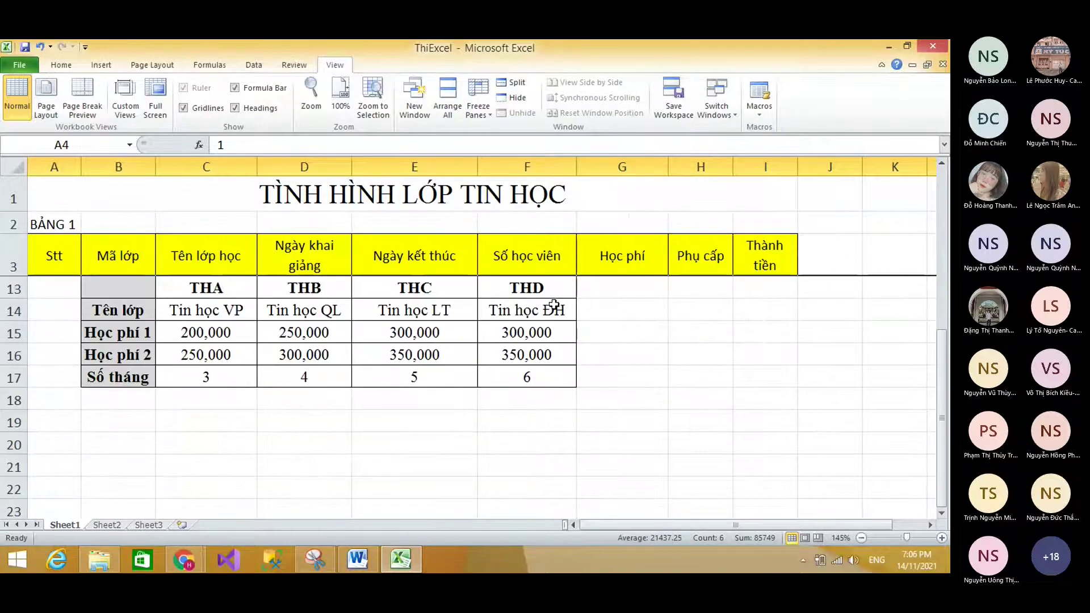
{"action": "scroll", "coordinate": [554, 304], "scroll_direction": "up", "scroll_amount": 3}
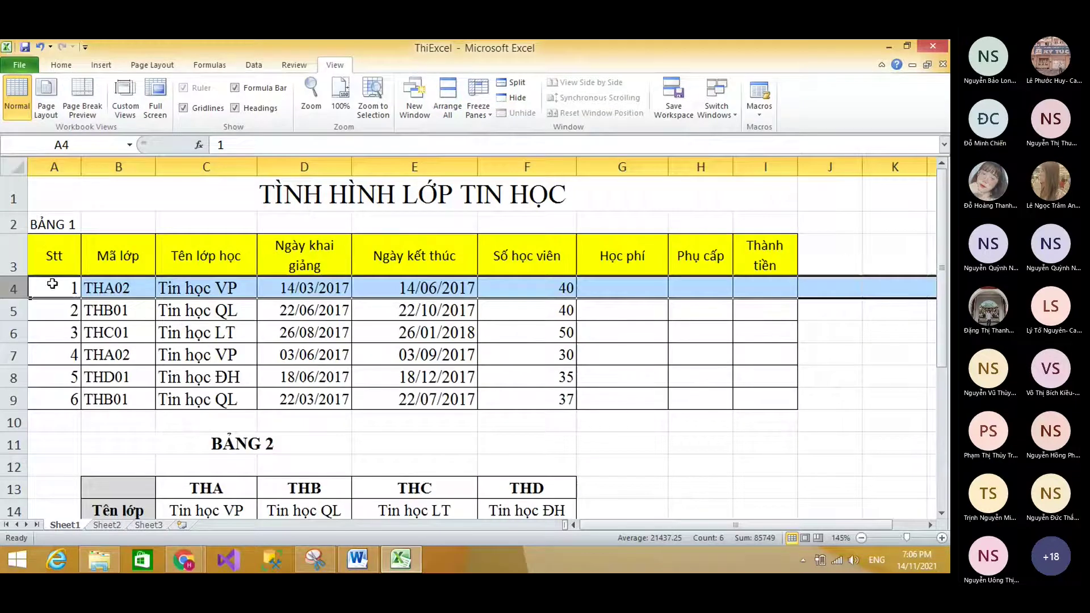
{"action": "left_click_drag", "start_coordinate": [52, 284], "coordinate": [761, 397]}
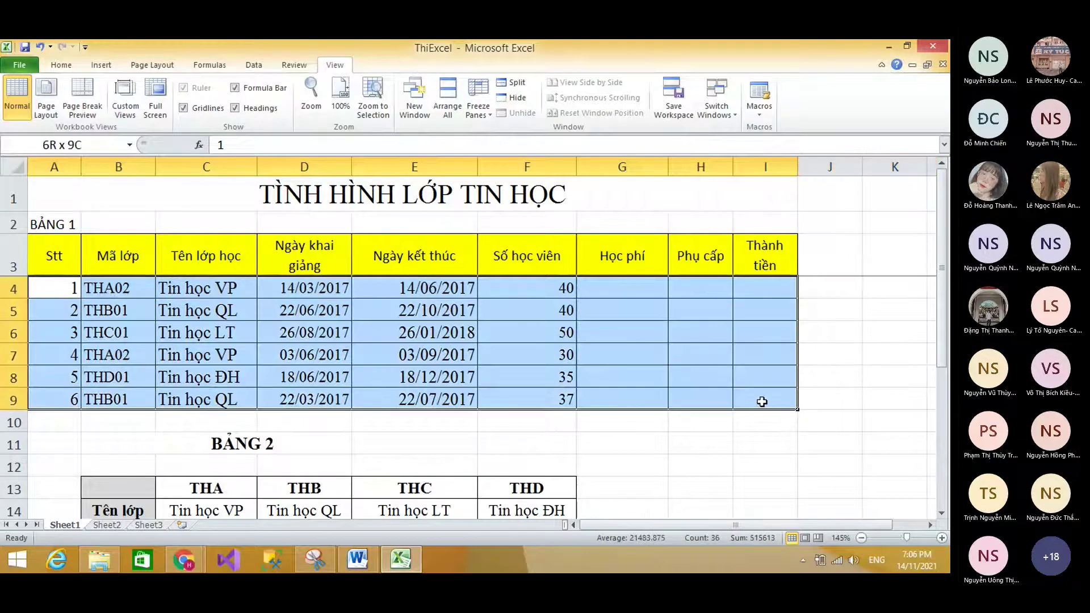
{"action": "left_click", "coordinate": [560, 384]}
{"action": "scroll", "coordinate": [560, 385], "scroll_direction": "down", "scroll_amount": 2}
{"action": "scroll", "coordinate": [560, 384], "scroll_direction": "up", "scroll_amount": 2}
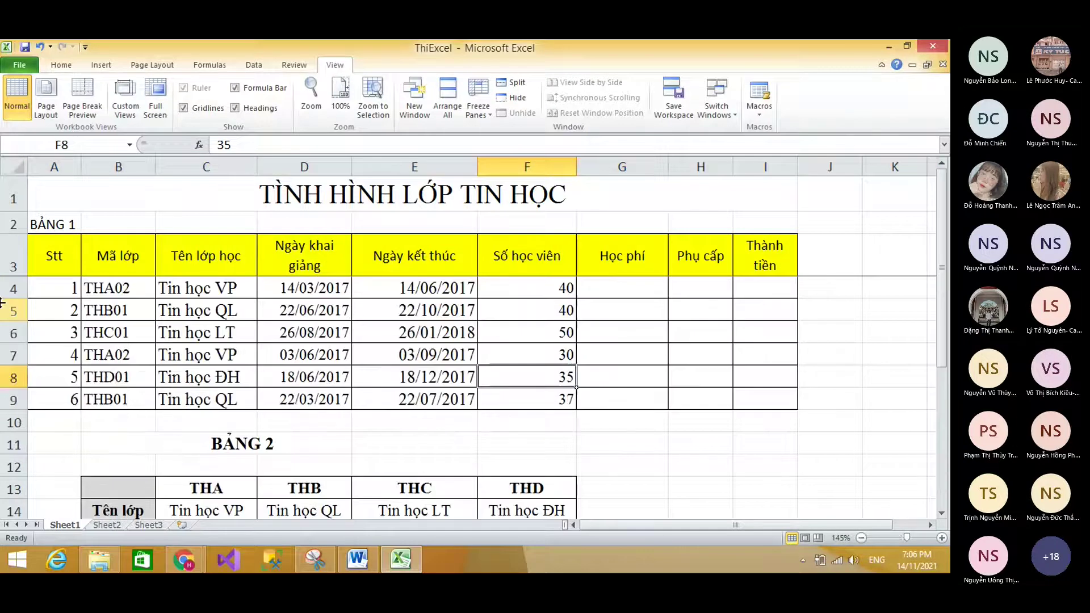
Unfreeze the panes and freeze them again above row 4.
{"action": "left_click", "coordinate": [11, 289]}
{"action": "left_click", "coordinate": [477, 108]}
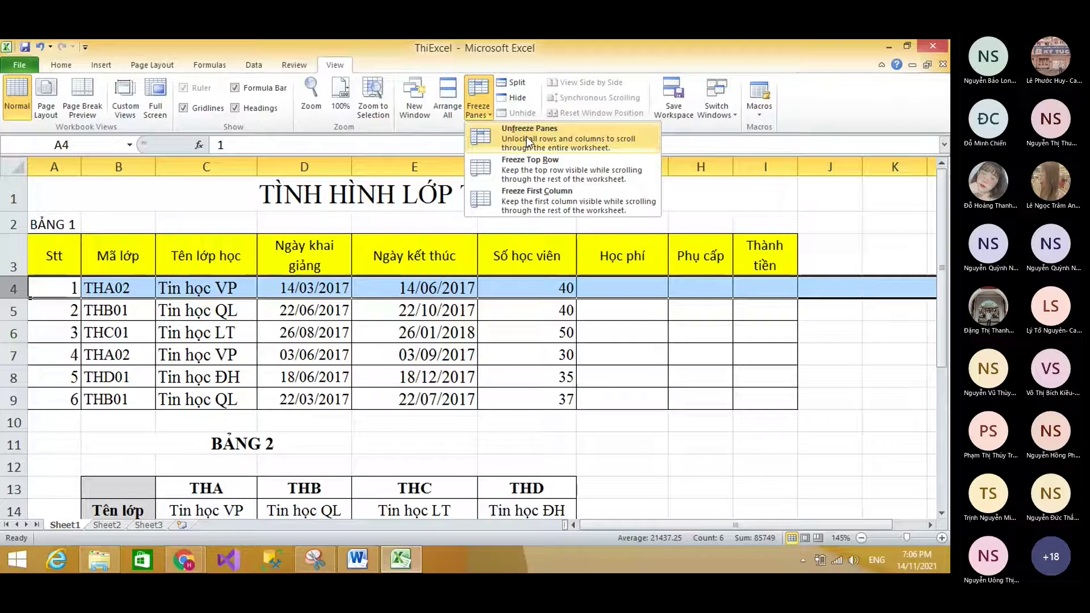
{"action": "left_click", "coordinate": [520, 146]}
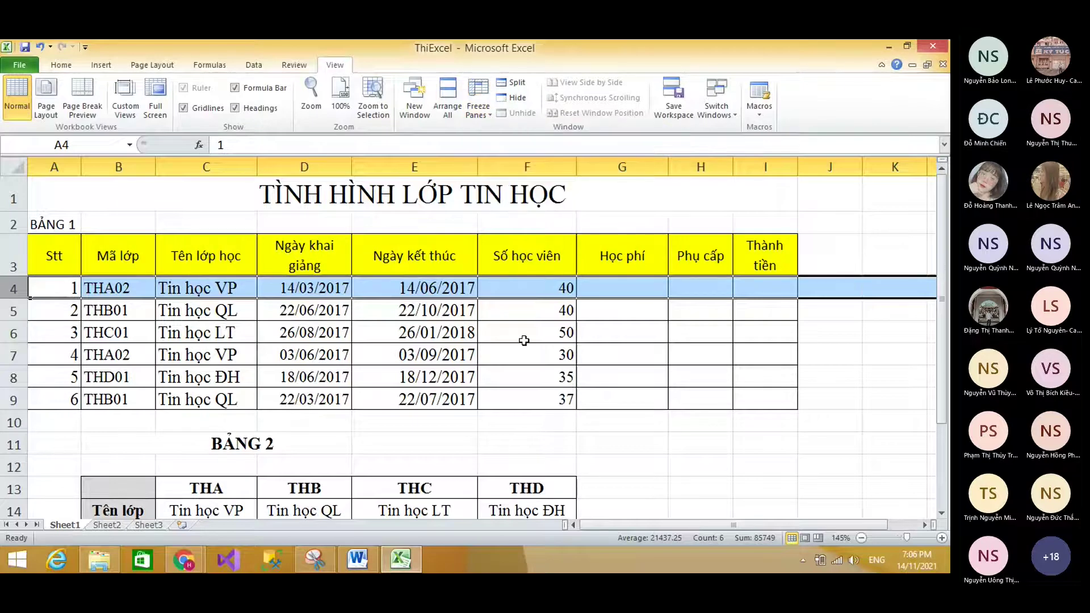
{"action": "left_click", "coordinate": [478, 107]}
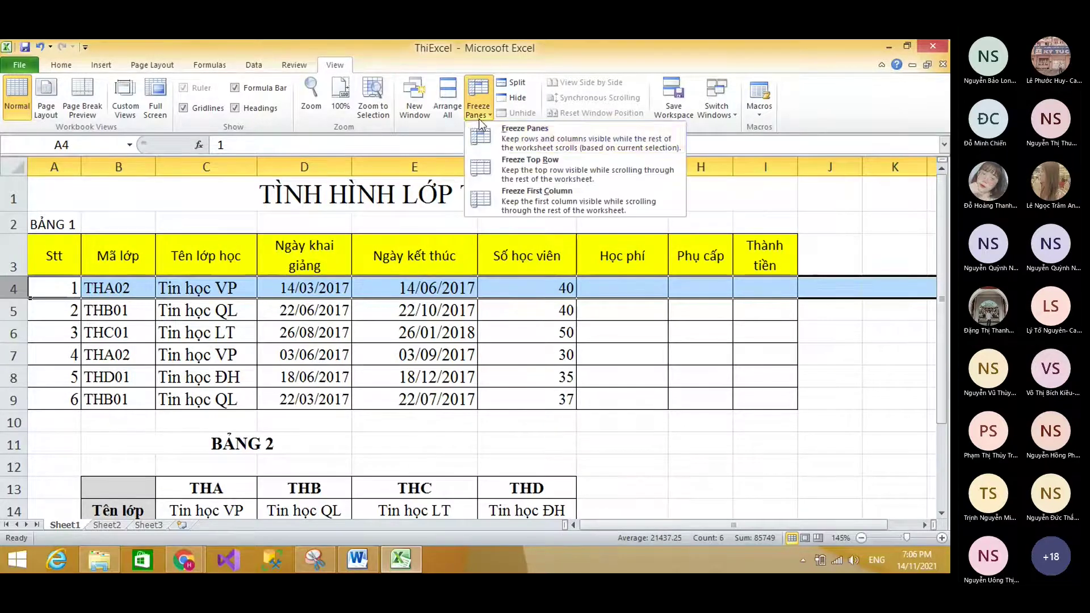
{"action": "left_click", "coordinate": [502, 149]}
{"action": "left_click", "coordinate": [506, 314]}
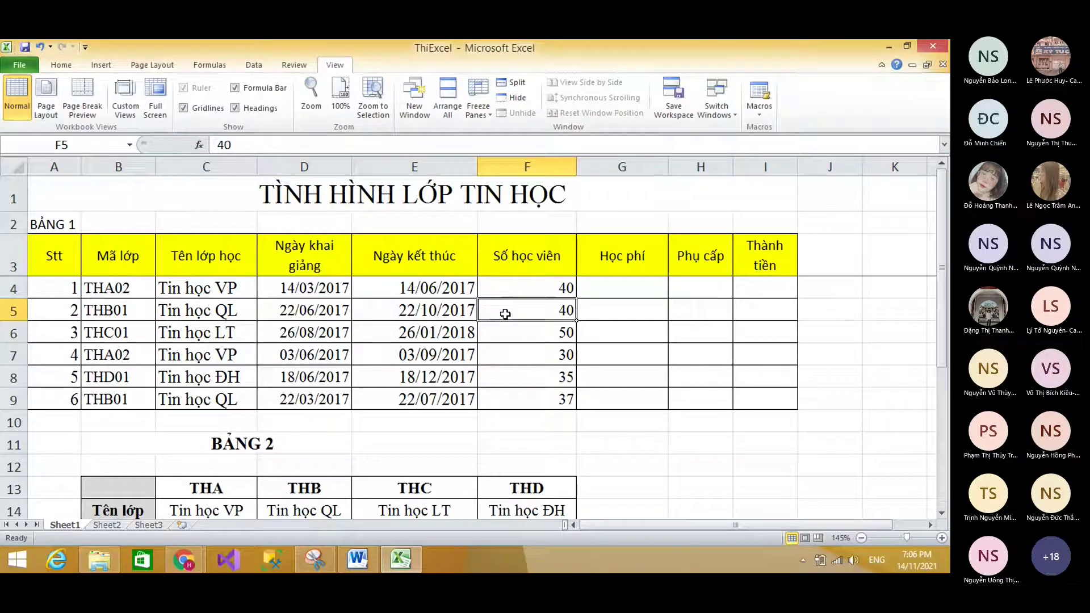
Switch to the Word exercise document and examine the Học phí rule in task c based on the last character of Mã Lớp.
{"action": "left_click", "coordinate": [623, 291]}
{"action": "left_click", "coordinate": [401, 560]}
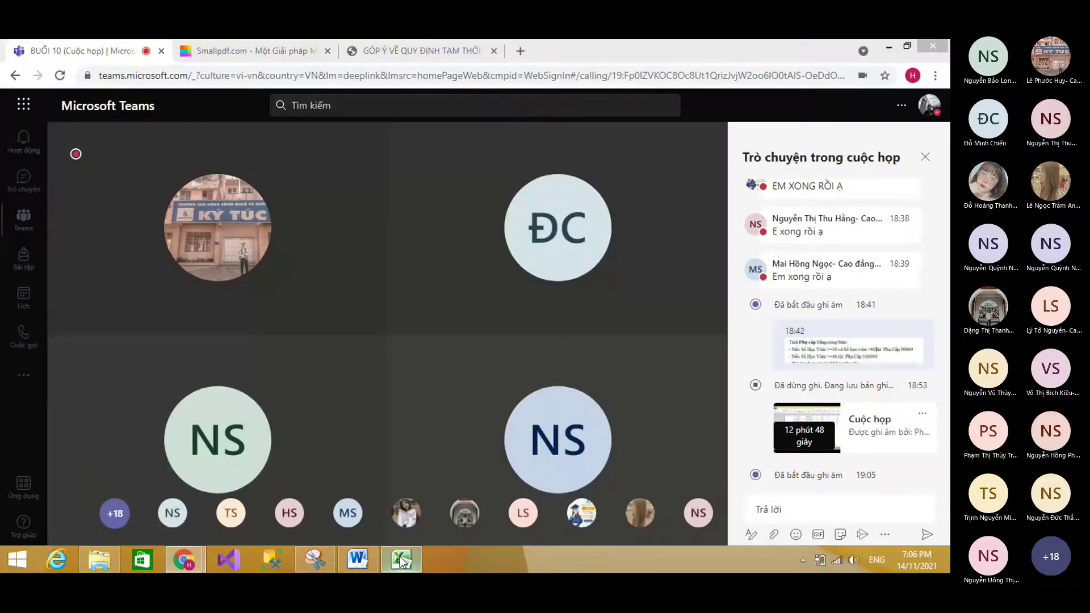
{"action": "left_click", "coordinate": [357, 560]}
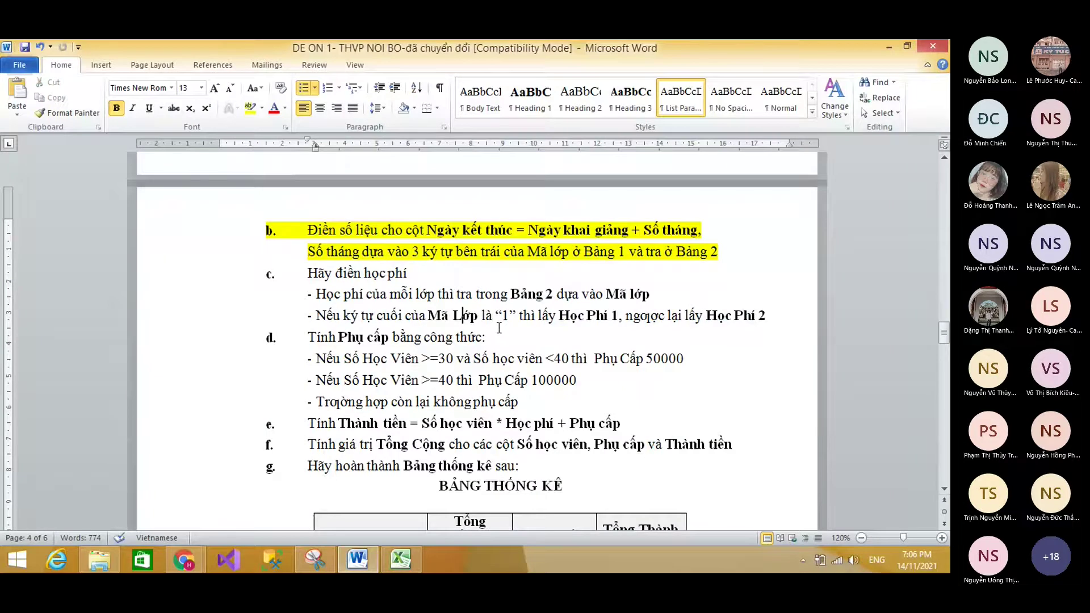
{"action": "scroll", "coordinate": [499, 329], "scroll_direction": "up", "scroll_amount": 2}
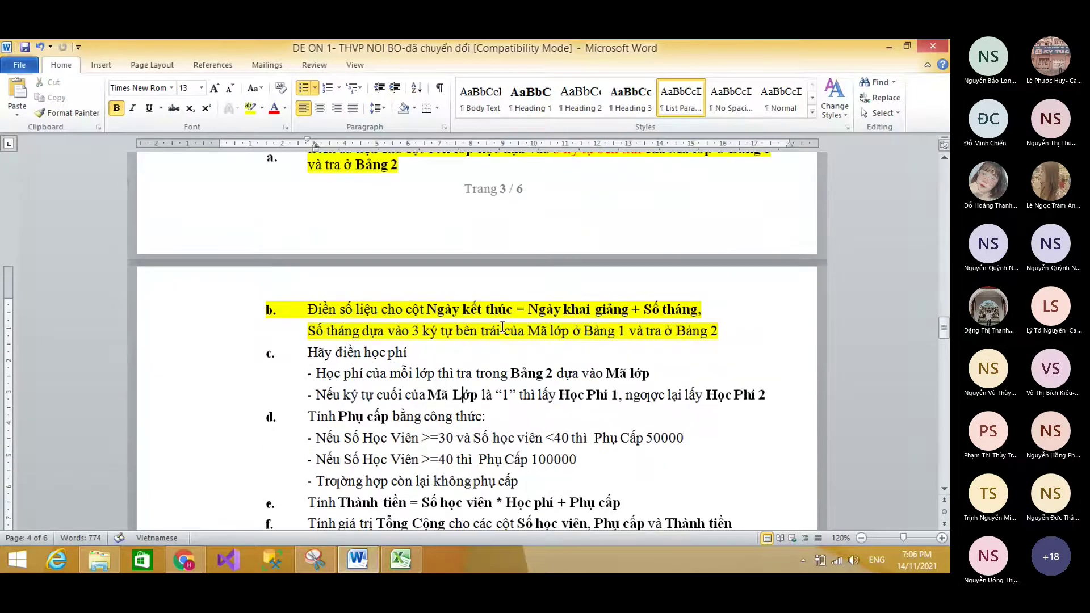
{"action": "left_click", "coordinate": [419, 394]}
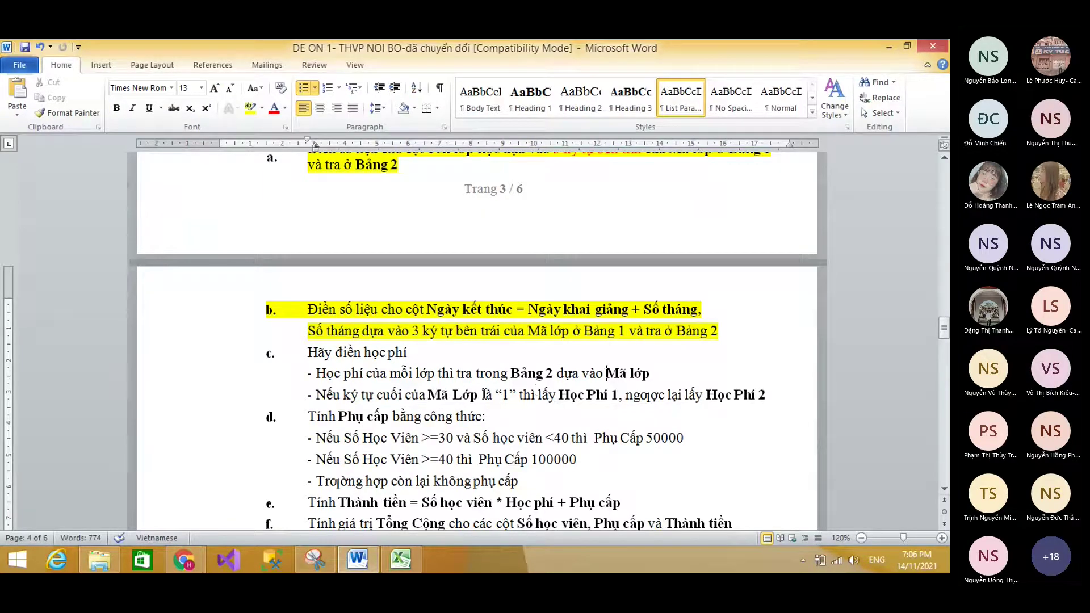
{"action": "left_click_drag", "start_coordinate": [501, 394], "coordinate": [515, 394]}
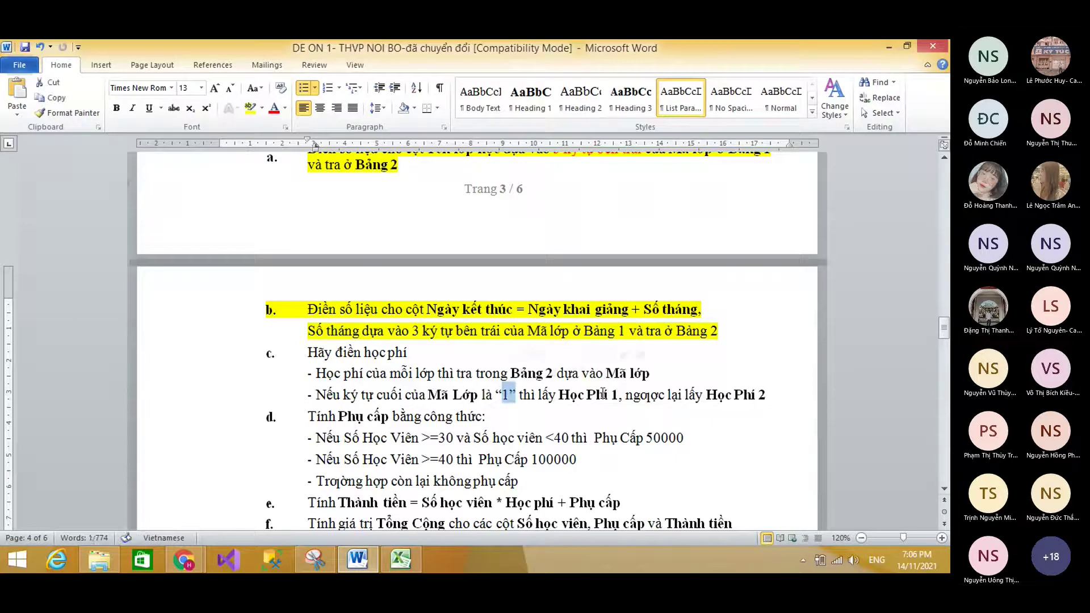
{"action": "left_click", "coordinate": [604, 394]}
{"action": "left_click_drag", "start_coordinate": [625, 396], "coordinate": [668, 396]}
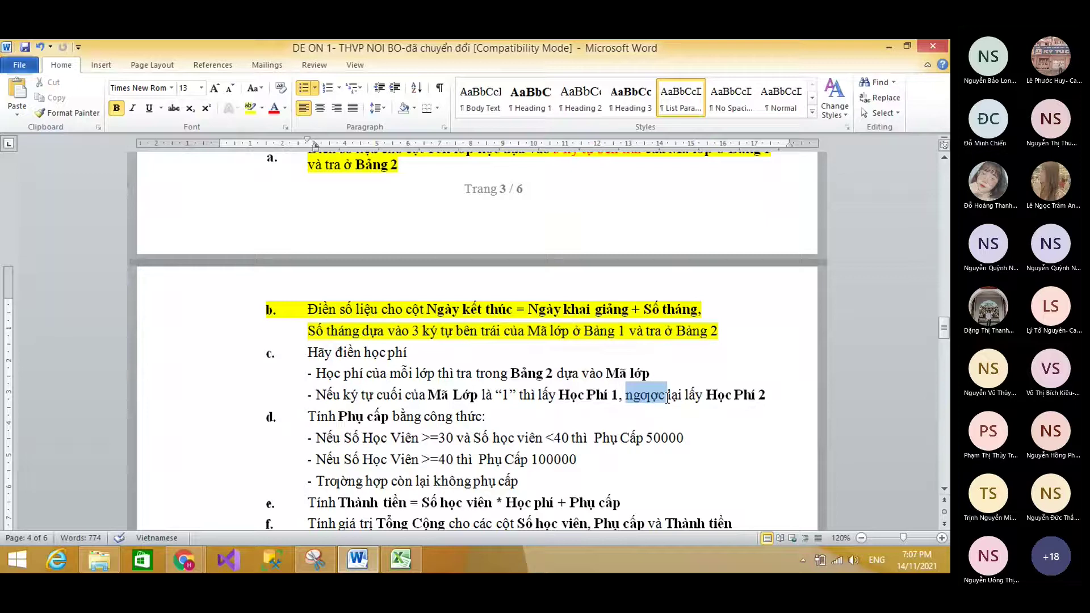
{"action": "left_click_drag", "start_coordinate": [668, 396], "coordinate": [766, 395]}
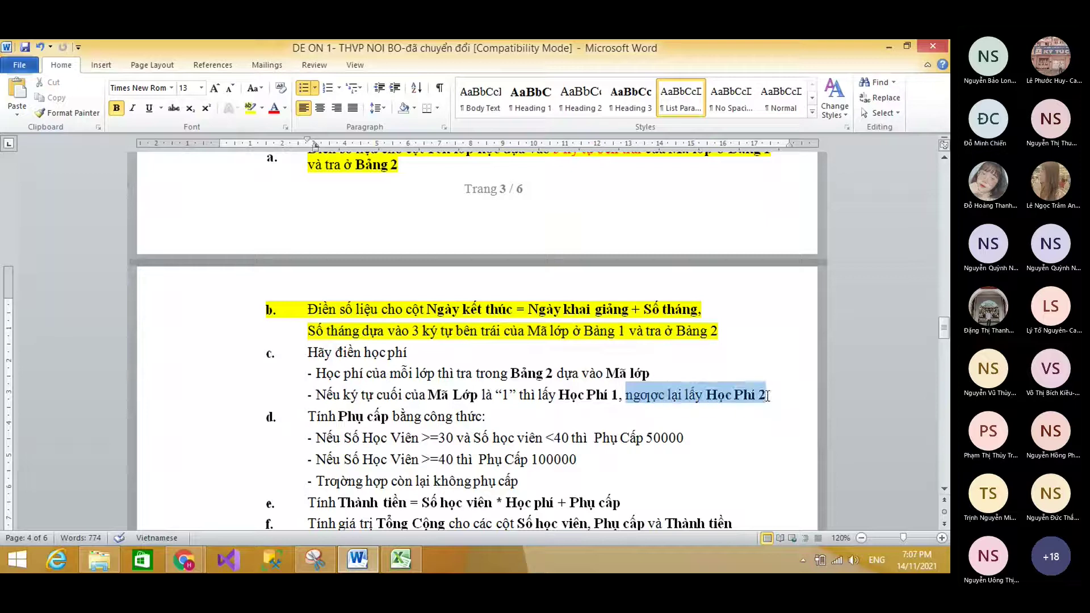
Return to the Excel workbook and compare the first class code in BẢNG 1 with the fee rows in BẢNG 2.
{"action": "left_click", "coordinate": [400, 559]}
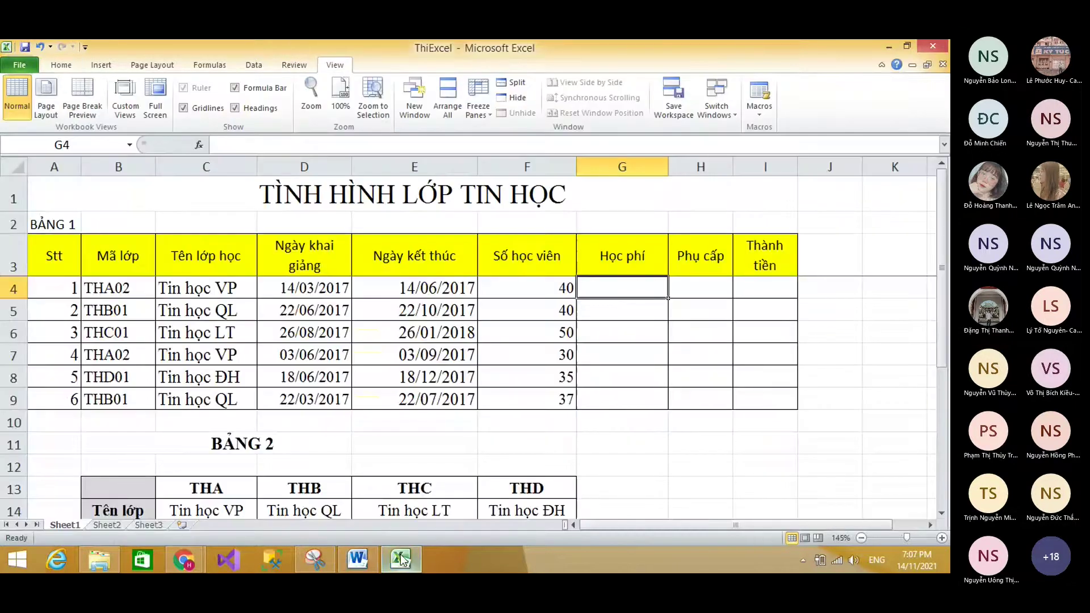
{"action": "scroll", "coordinate": [409, 417], "scroll_direction": "down", "scroll_amount": 2}
{"action": "scroll", "coordinate": [409, 417], "scroll_direction": "up", "scroll_amount": 1}
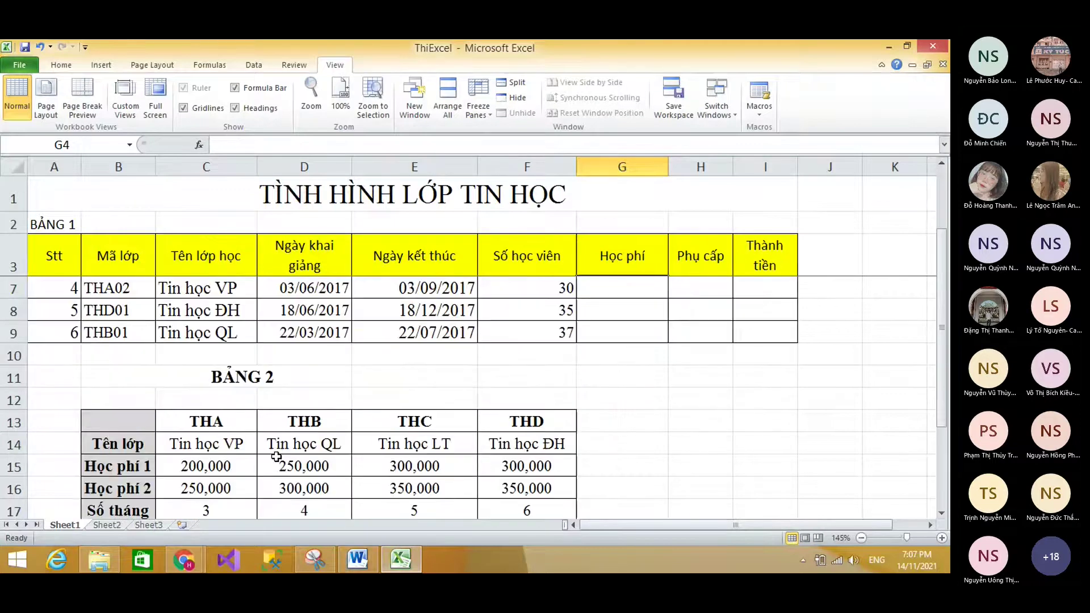
{"action": "scroll", "coordinate": [277, 456], "scroll_direction": "up", "scroll_amount": 1}
{"action": "left_click", "coordinate": [123, 288]}
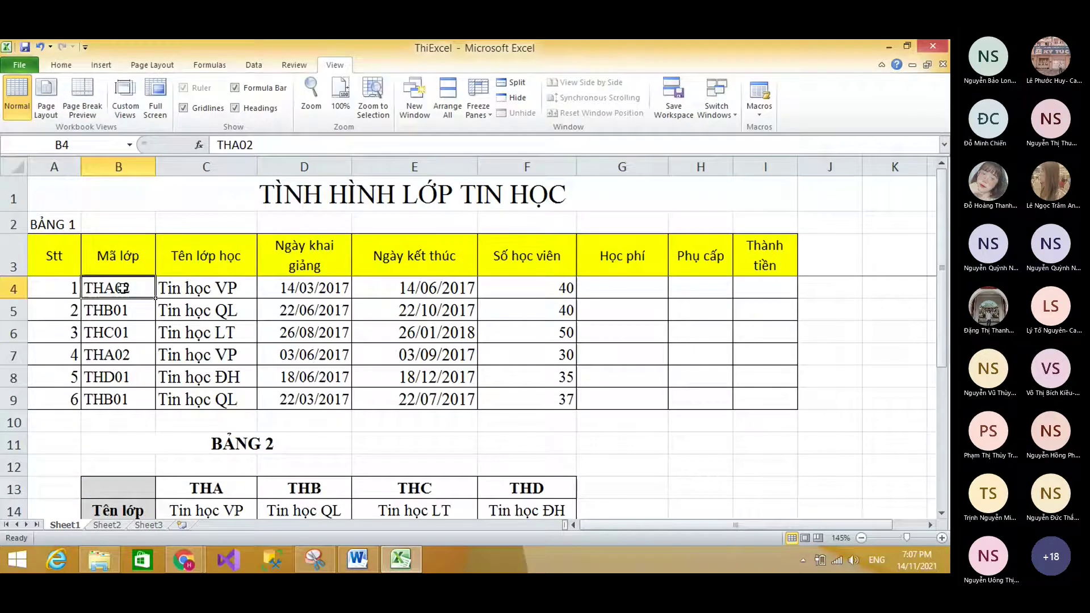
{"action": "scroll", "coordinate": [253, 441], "scroll_direction": "down", "scroll_amount": 2}
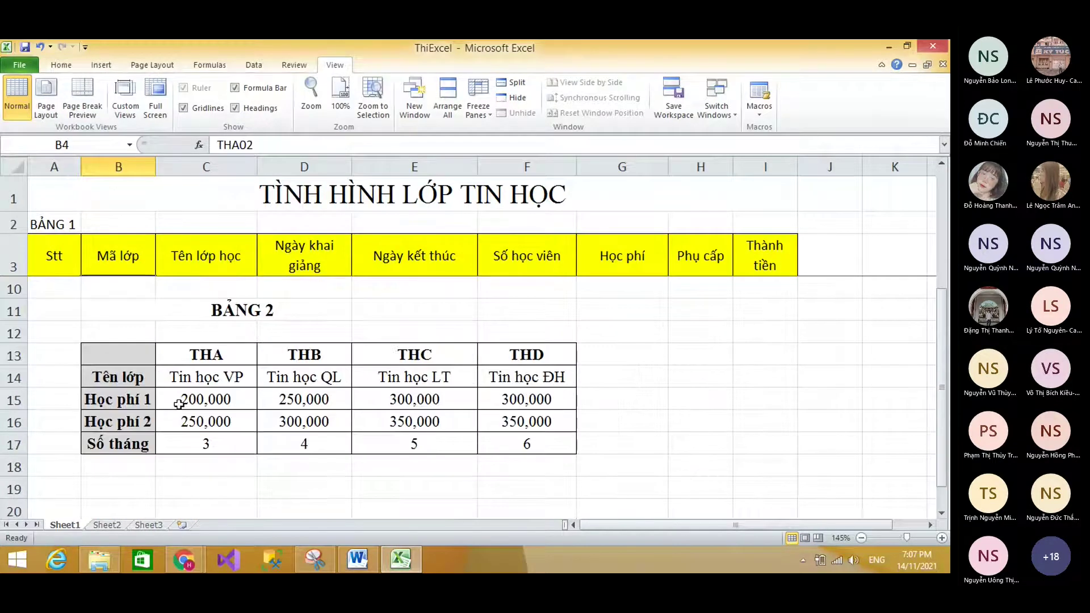
Compare the class codes in BẢNG 1 with the Học phí 1 and Học phí 2 rows of BẢNG 2.
{"action": "scroll", "coordinate": [180, 404], "scroll_direction": "up", "scroll_amount": 2}
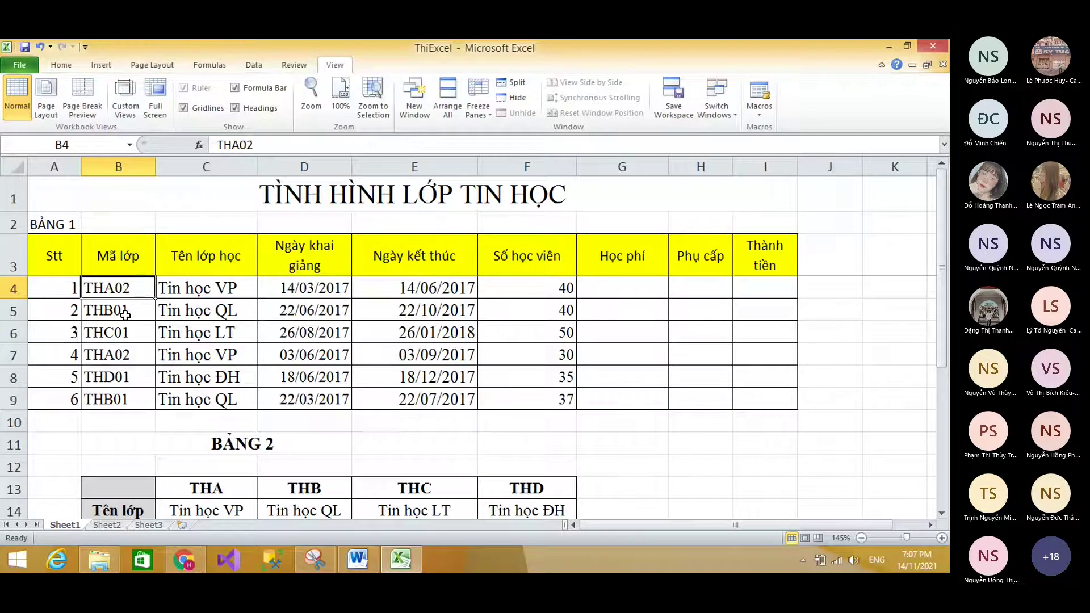
{"action": "scroll", "coordinate": [248, 423], "scroll_direction": "down", "scroll_amount": 1}
{"action": "left_click_drag", "start_coordinate": [141, 465], "coordinate": [526, 462]}
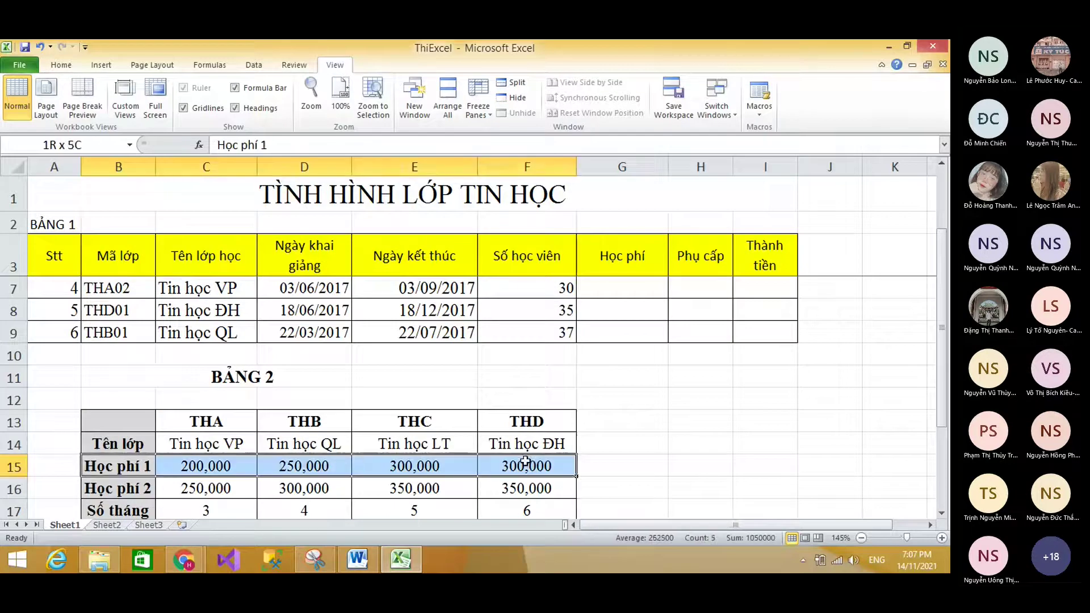
{"action": "left_click_drag", "start_coordinate": [147, 489], "coordinate": [513, 485]}
{"action": "scroll", "coordinate": [513, 485], "scroll_direction": "up", "scroll_amount": 1}
Start an HLOOKUP formula in the first Học phí cell, G4, with LEFT(B4,3) as the lookup value.
{"action": "left_click", "coordinate": [604, 291]}
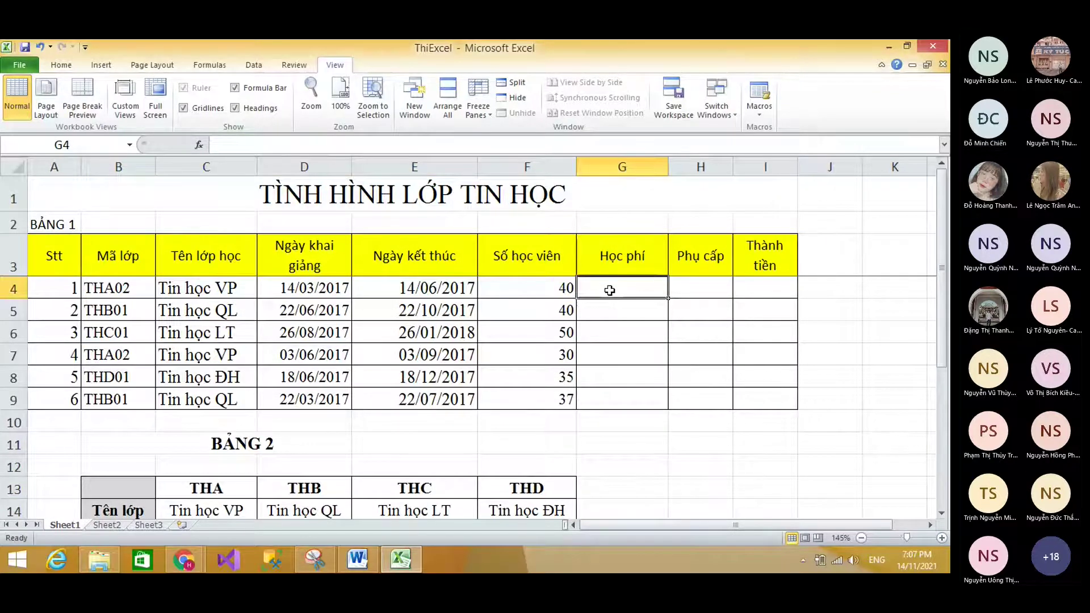
{"action": "type", "text": "=hl"}
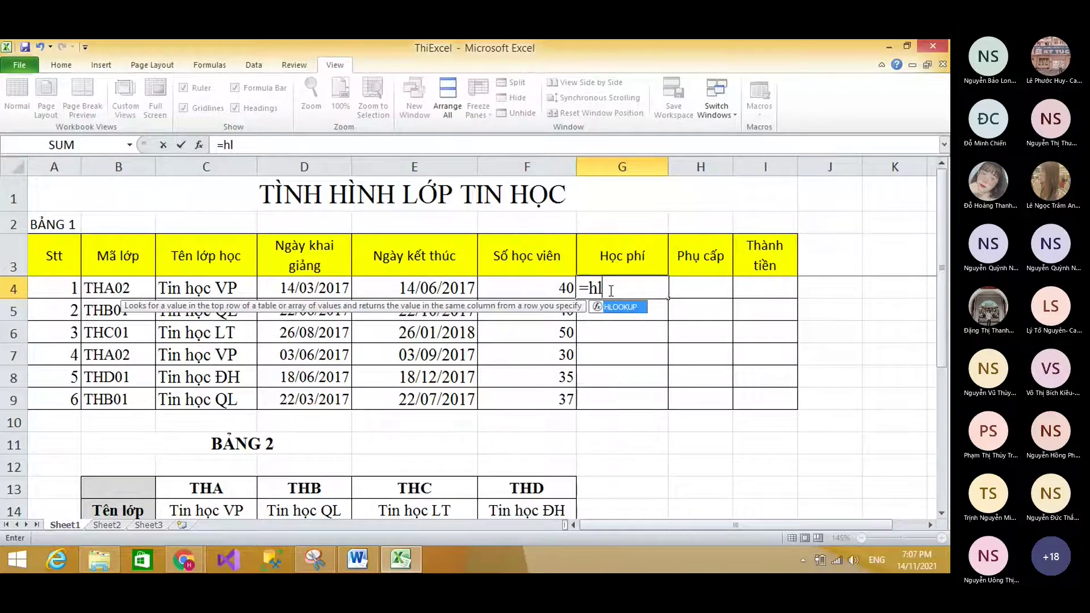
{"action": "key", "text": "Tab"}
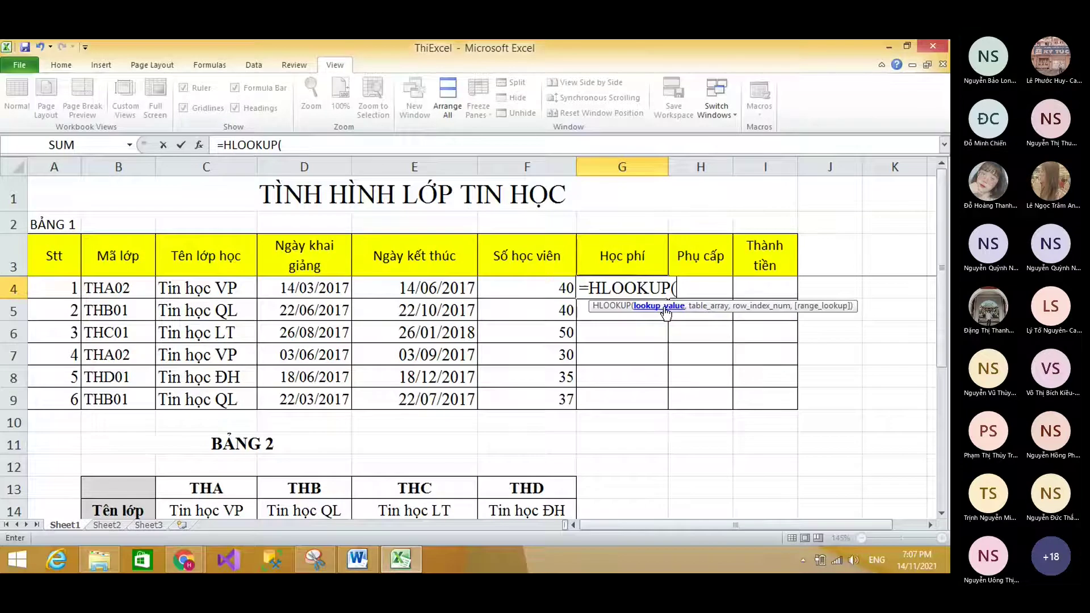
{"action": "type", "text": "left("}
{"action": "left_click", "coordinate": [143, 288]}
{"action": "type", "text": ",3),"}
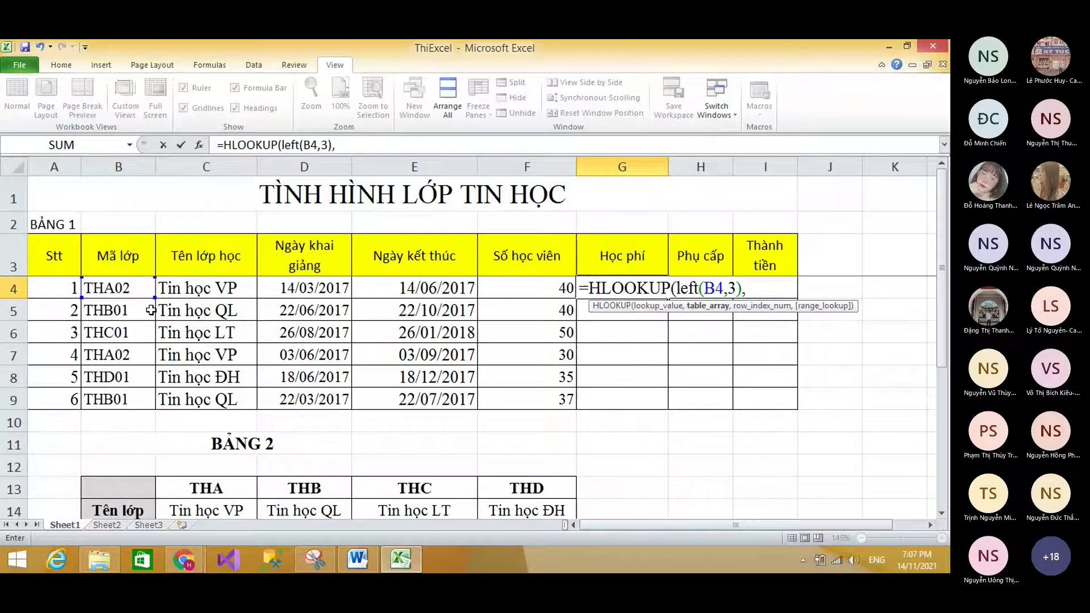
Complete the G4 formula with the absolute table range $C$13:$F$17, row index 3 and exact match 0.
{"action": "scroll", "coordinate": [150, 310], "scroll_direction": "down", "scroll_amount": 2}
{"action": "left_click_drag", "start_coordinate": [205, 361], "coordinate": [500, 442]}
{"action": "key", "text": "F4"}
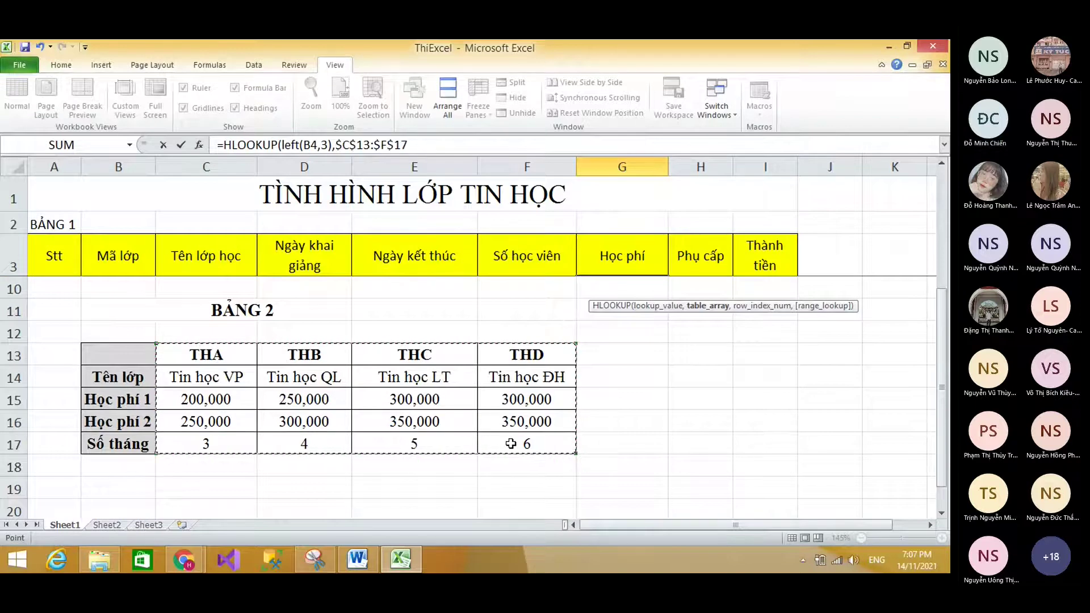
{"action": "type", "text": ","}
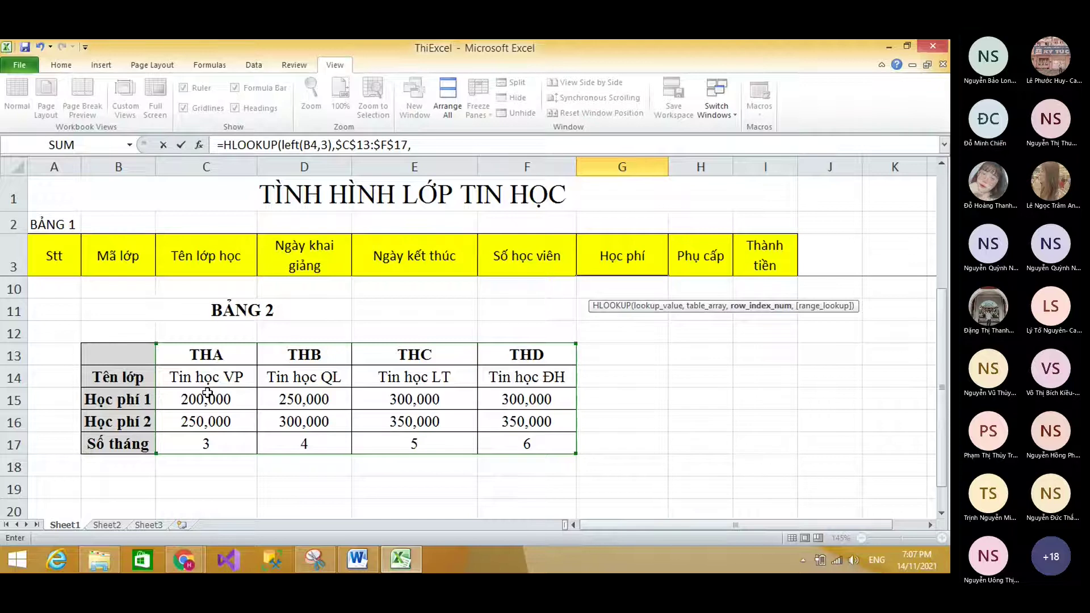
{"action": "type", "text": "3"}
{"action": "type", "text": ",0"}
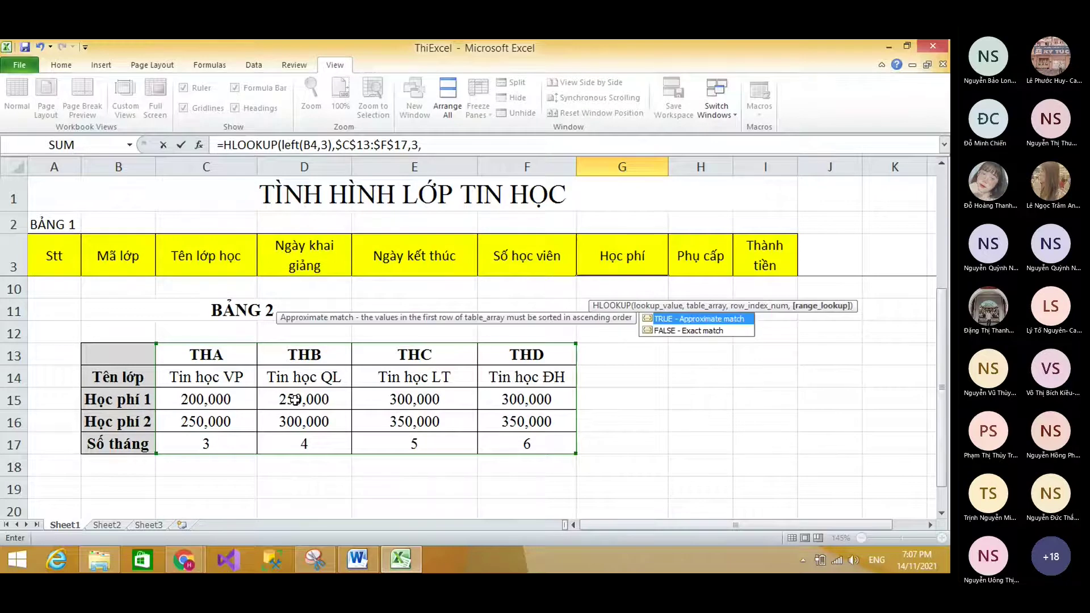
{"action": "type", "text": ")"}
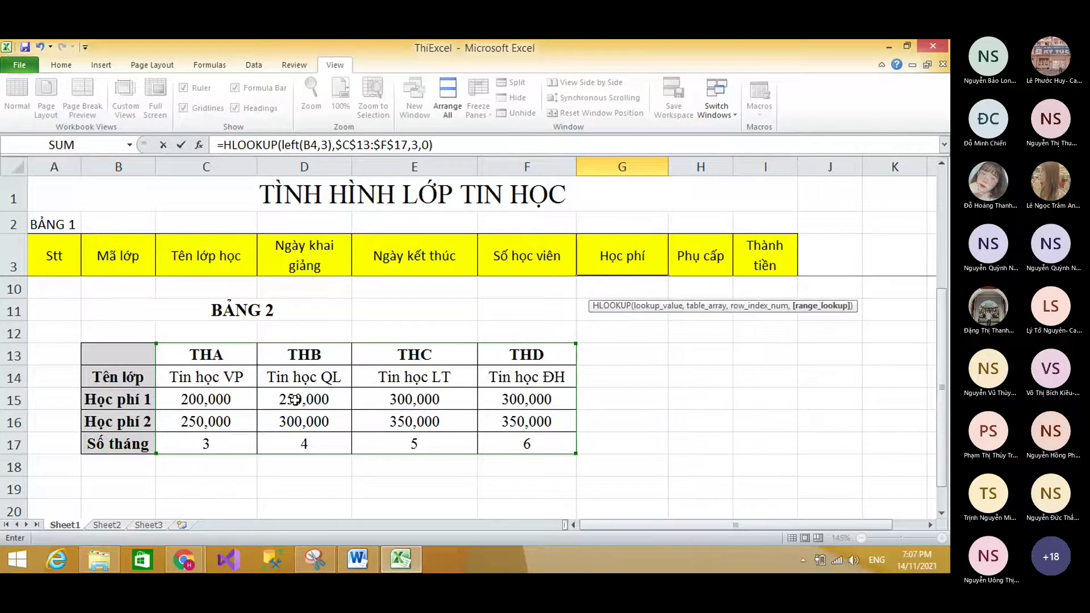
{"action": "key", "text": "Return"}
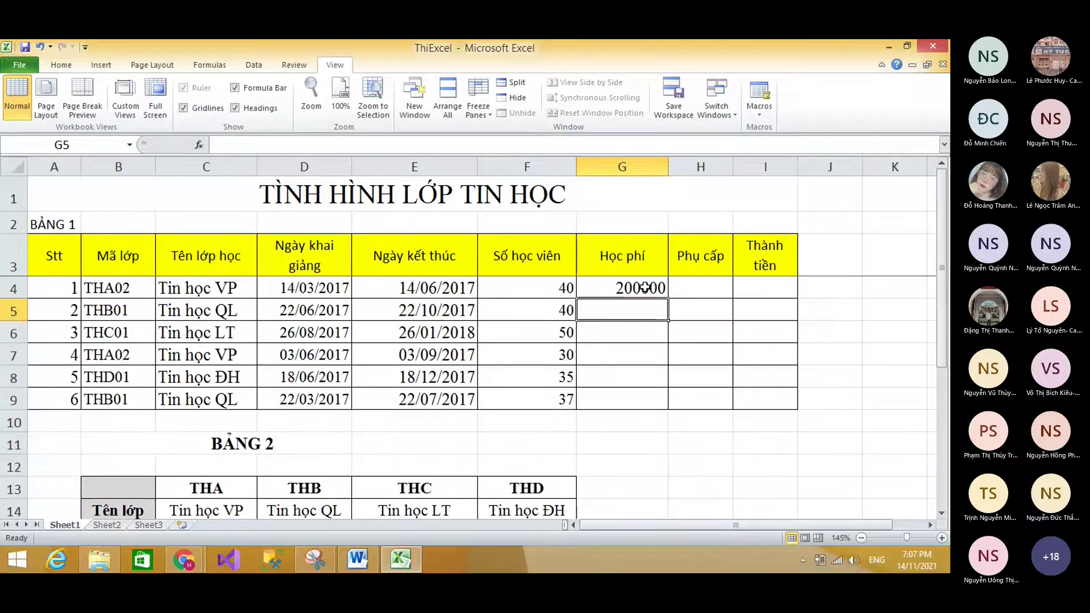
Copy the G4 formula down to G9 and check it against the Tên lớp and Học phí 1 rows of BẢNG 2.
{"action": "left_click", "coordinate": [644, 288]}
{"action": "left_click_drag", "start_coordinate": [668, 299], "coordinate": [677, 432]}
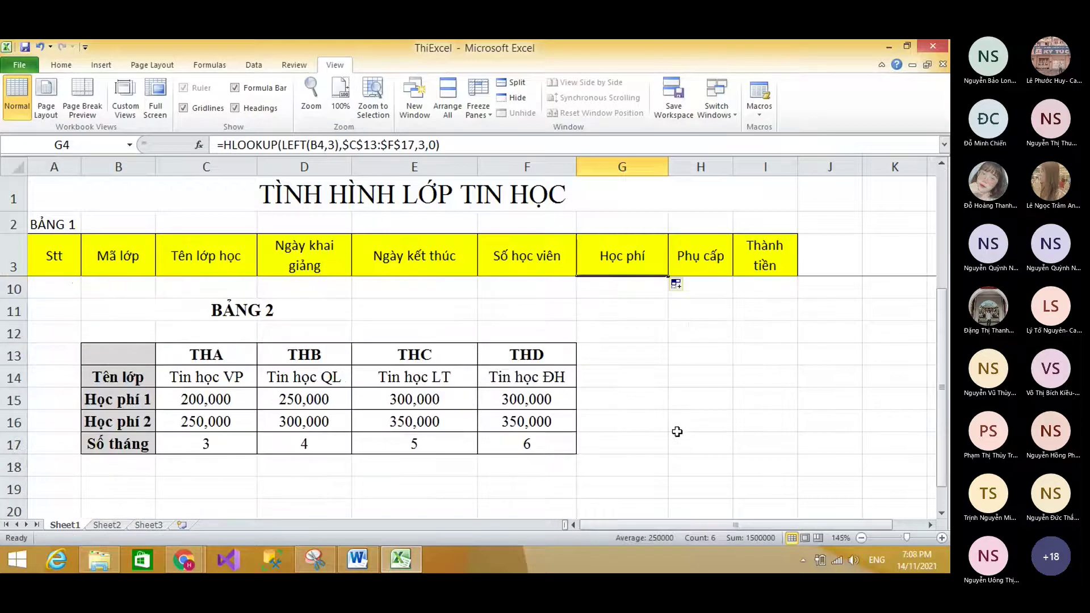
{"action": "left_click", "coordinate": [132, 379]}
{"action": "left_click_drag", "start_coordinate": [132, 379], "coordinate": [516, 377]}
{"action": "left_click_drag", "start_coordinate": [118, 399], "coordinate": [531, 404]}
{"action": "scroll", "coordinate": [530, 404], "scroll_direction": "up", "scroll_amount": 2}
{"action": "left_click", "coordinate": [624, 287]}
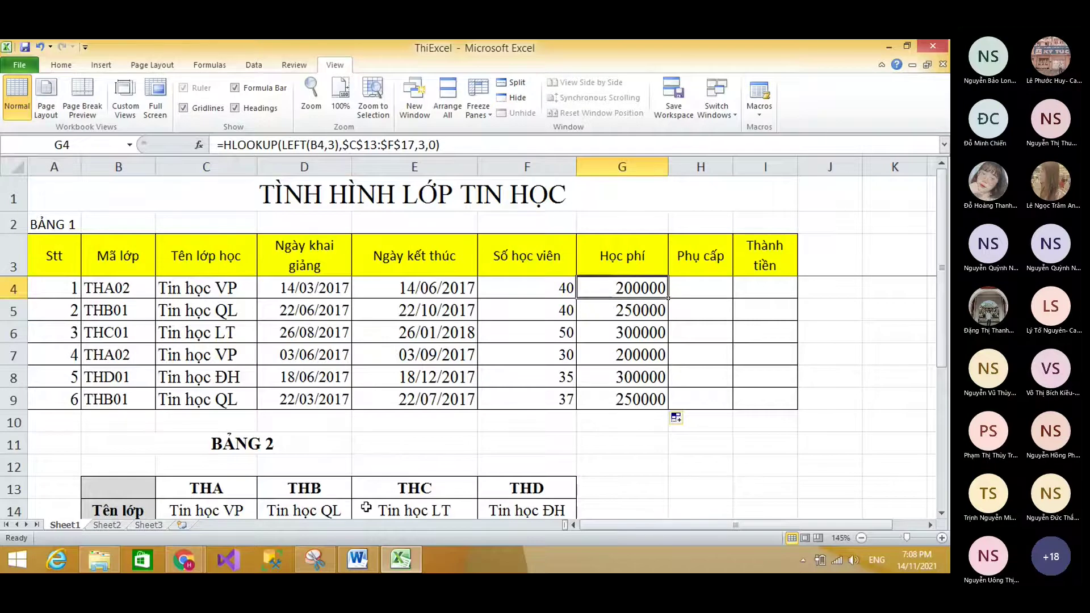
Reread the Học phí 1 and Học phí 2 rule of task c in the Word document, and return to Excel's BẢNG 2.
{"action": "key", "text": "alt+Tab"}
{"action": "left_click", "coordinate": [509, 373]}
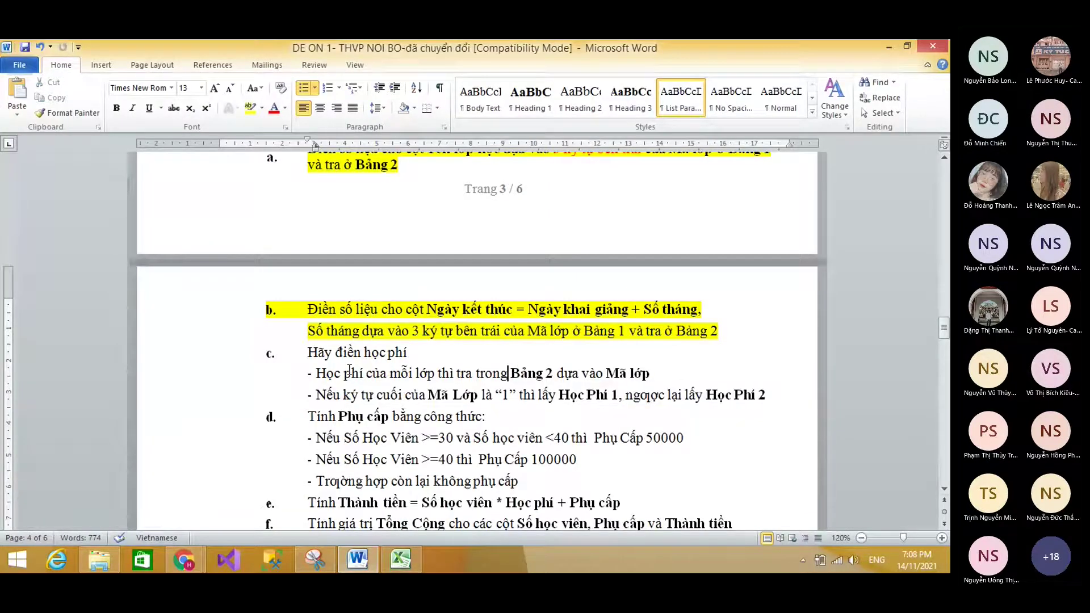
{"action": "triple_click", "coordinate": [319, 374]}
{"action": "left_click", "coordinate": [367, 394]}
{"action": "left_click_drag", "start_coordinate": [316, 394], "coordinate": [610, 394]}
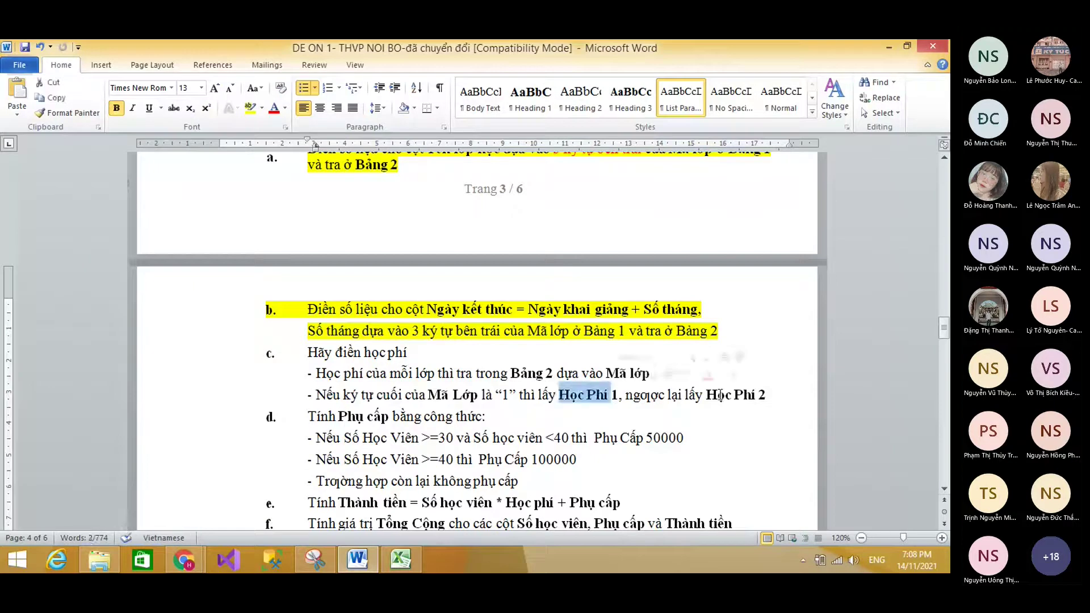
{"action": "key", "text": "alt+Tab"}
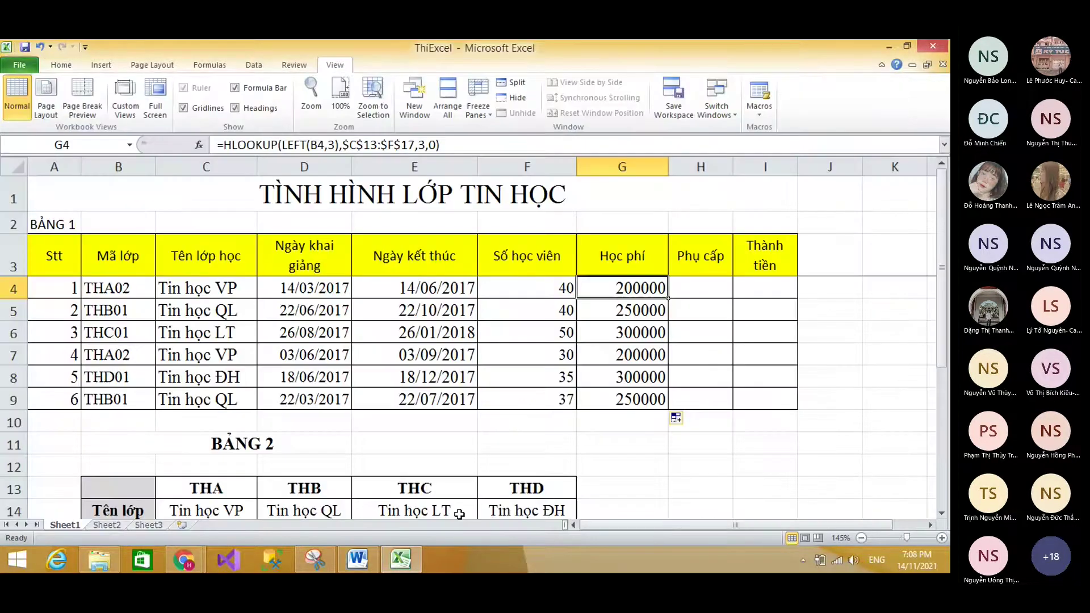
{"action": "scroll", "coordinate": [429, 385], "scroll_direction": "down", "scroll_amount": 2}
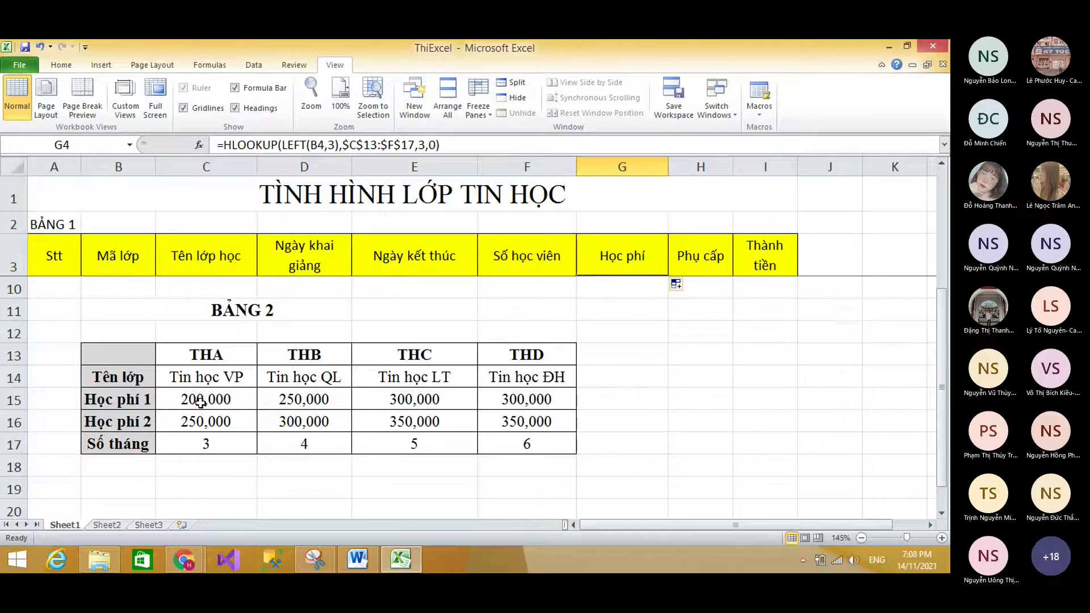
{"action": "scroll", "coordinate": [200, 403], "scroll_direction": "up", "scroll_amount": 2}
Replace the row index in the G4 HLOOKUP formula with the start of an IF that tests RIGHT(B4,1).
{"action": "left_click", "coordinate": [421, 145]}
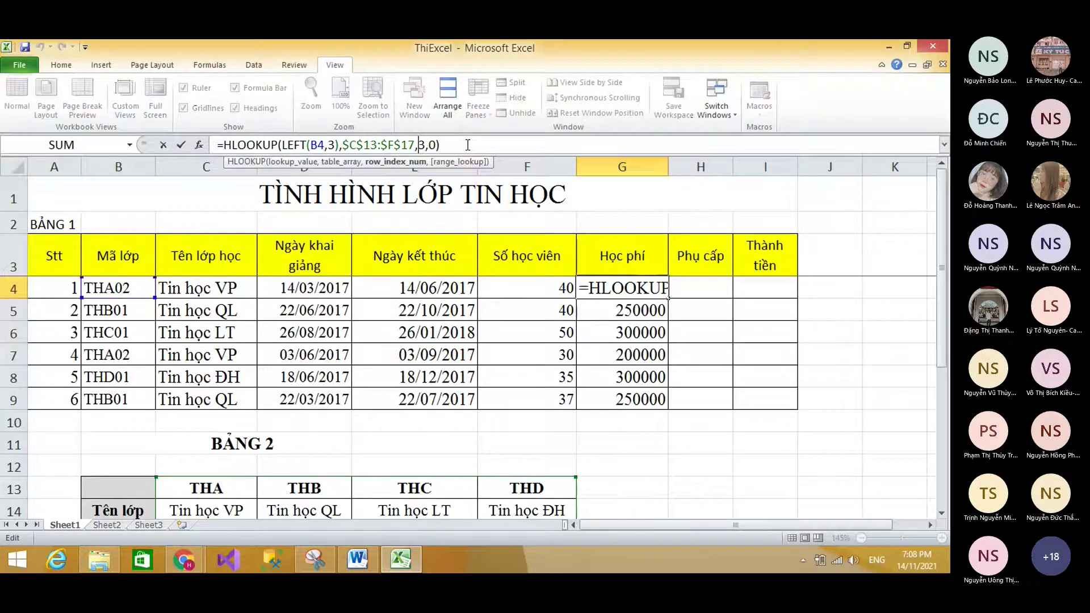
{"action": "mouse_move", "coordinate": [419, 146]}
{"action": "left_mouse_down"}
{"action": "mouse_move", "coordinate": [436, 145]}
{"action": "mouse_move", "coordinate": [427, 146]}
{"action": "left_mouse_up"}
{"action": "key", "text": "Left"}
{"action": "key", "text": "Delete"}
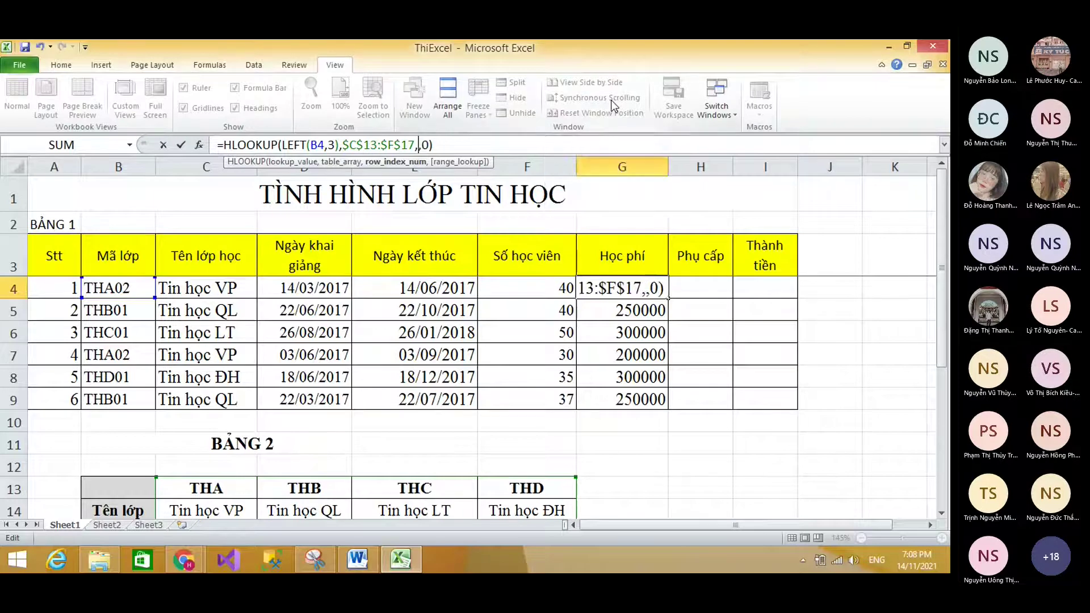
{"action": "type", "text": "if(ri"}
{"action": "type", "text": "ght("}
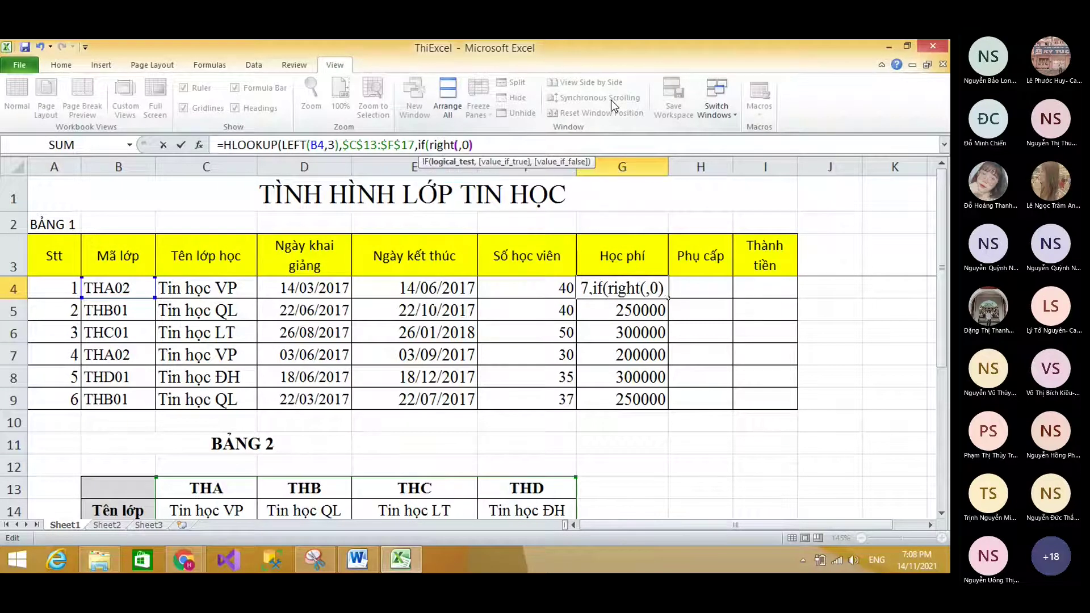
{"action": "left_click", "coordinate": [121, 289]}
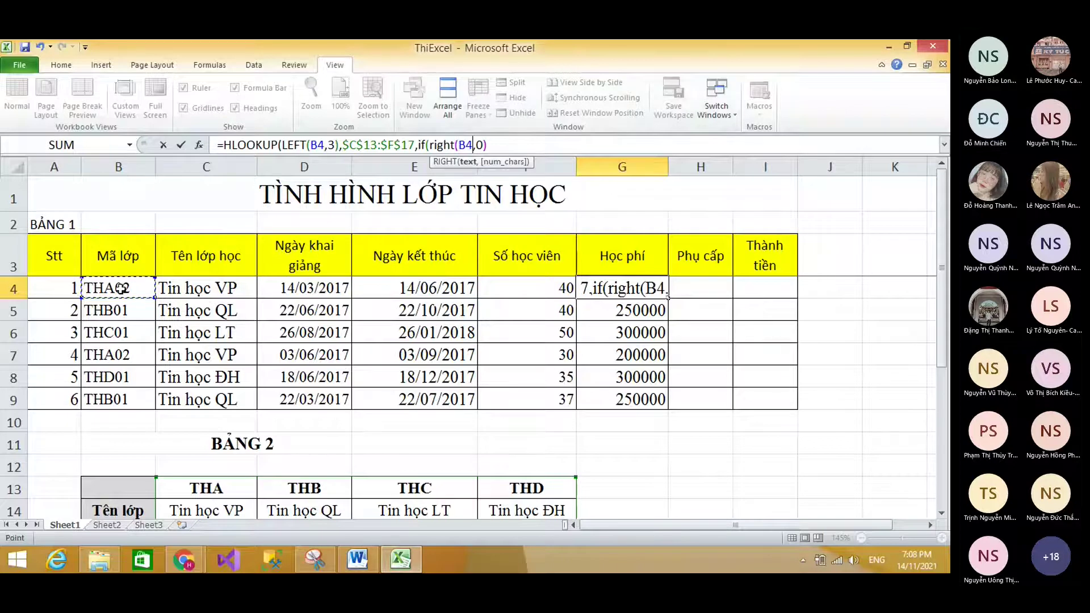
{"action": "type", "text": ",1)"}
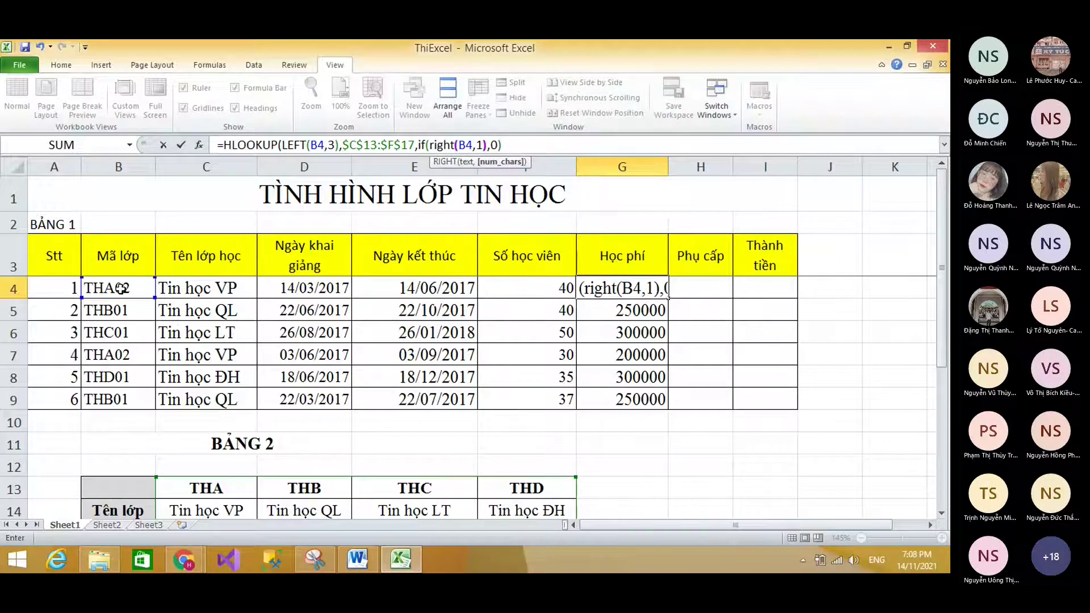
Complete the IF in G4 to compare with "1" and return row 3 if true or row 4 otherwise, and commit the formula.
{"action": "type", "text": "="}
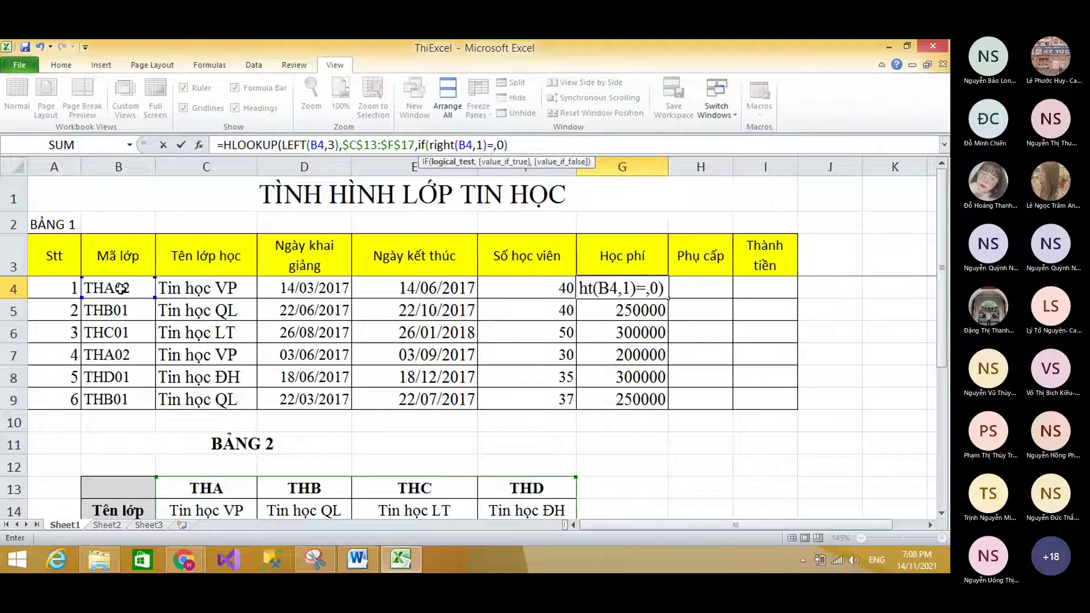
{"action": "type", "text": "\""}
{"action": "type", "text": "1"}
{"action": "type", "text": "\","}
{"action": "type", "text": "3,4"}
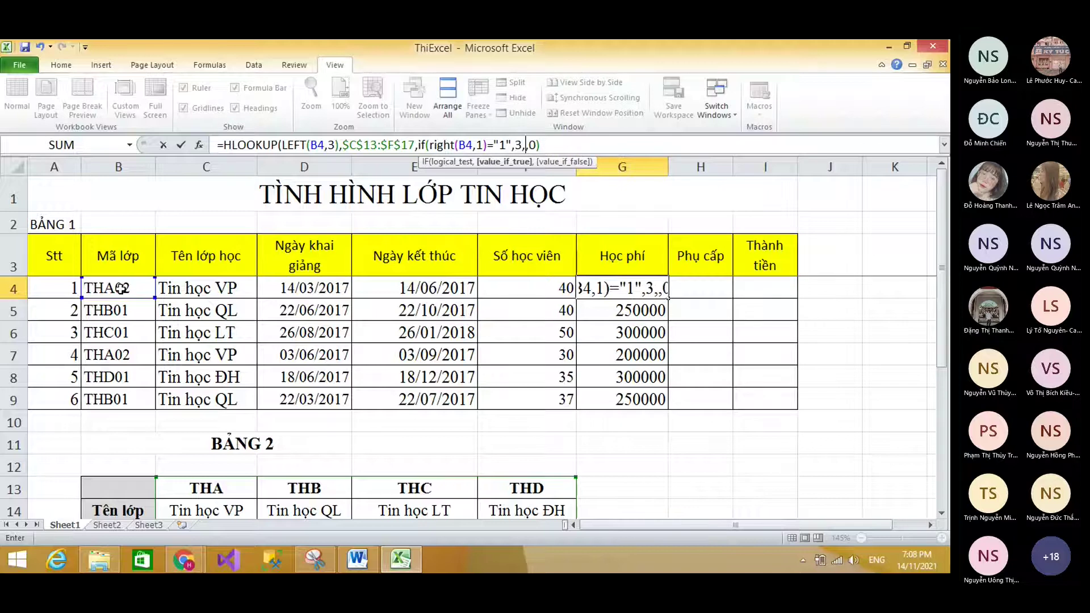
{"action": "type", "text": ")"}
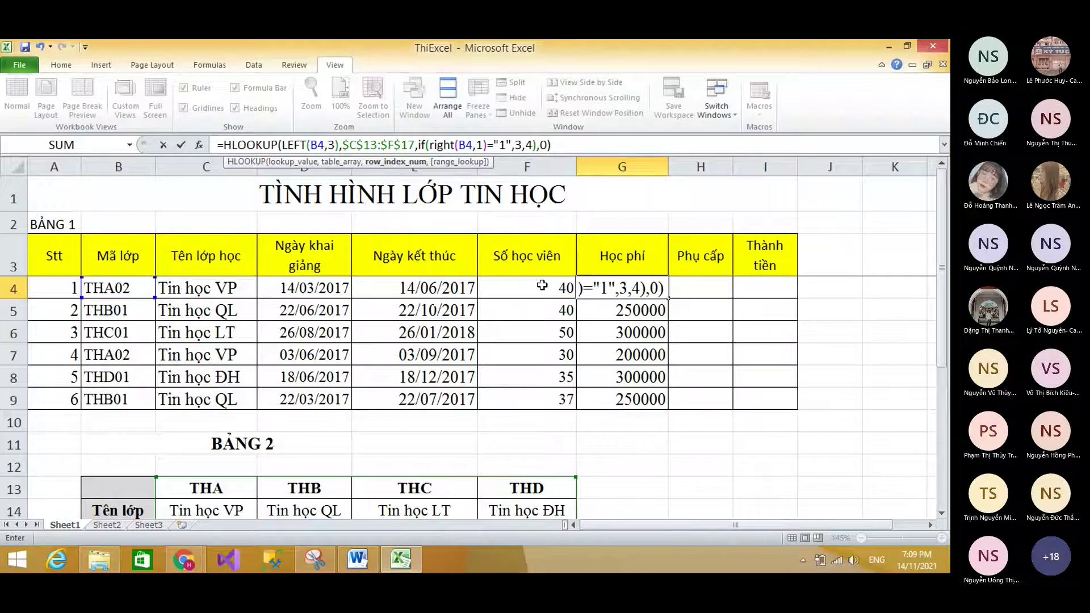
{"action": "left_click_drag", "start_coordinate": [418, 146], "coordinate": [540, 144]}
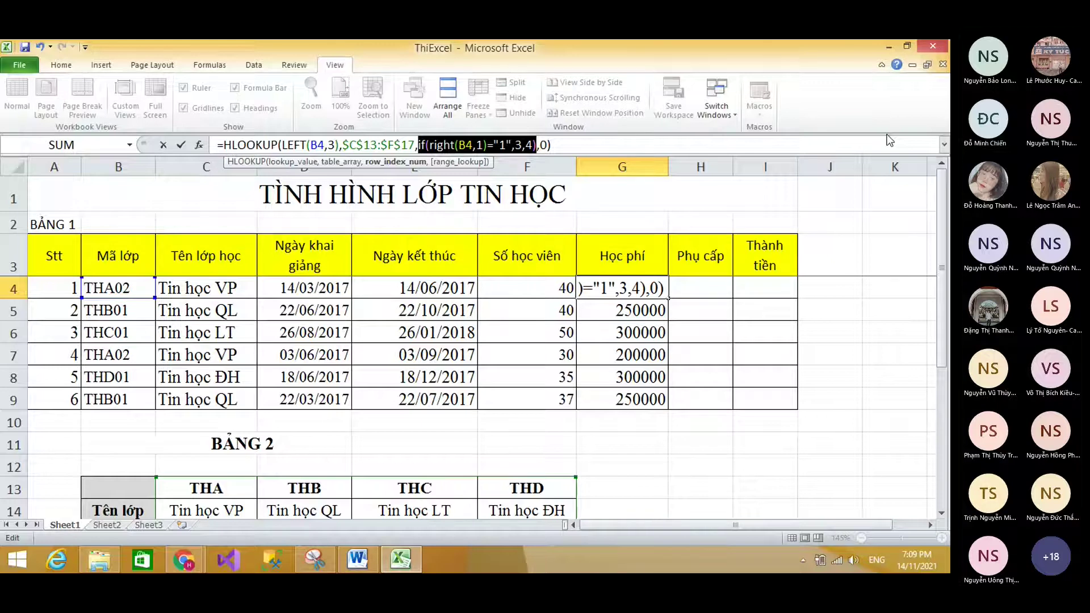
{"action": "type", "text": "3"}
{"action": "key", "text": "Return"}
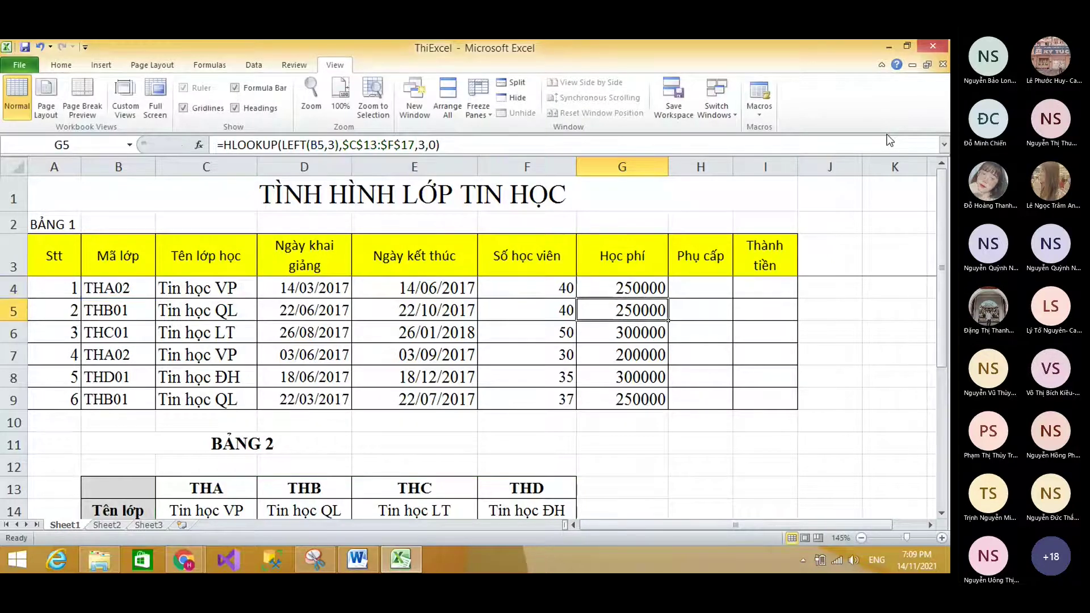
Copy the revised Học phí formula from G4 down to G9.
{"action": "left_click", "coordinate": [650, 290]}
{"action": "left_click_drag", "start_coordinate": [668, 299], "coordinate": [676, 416]}
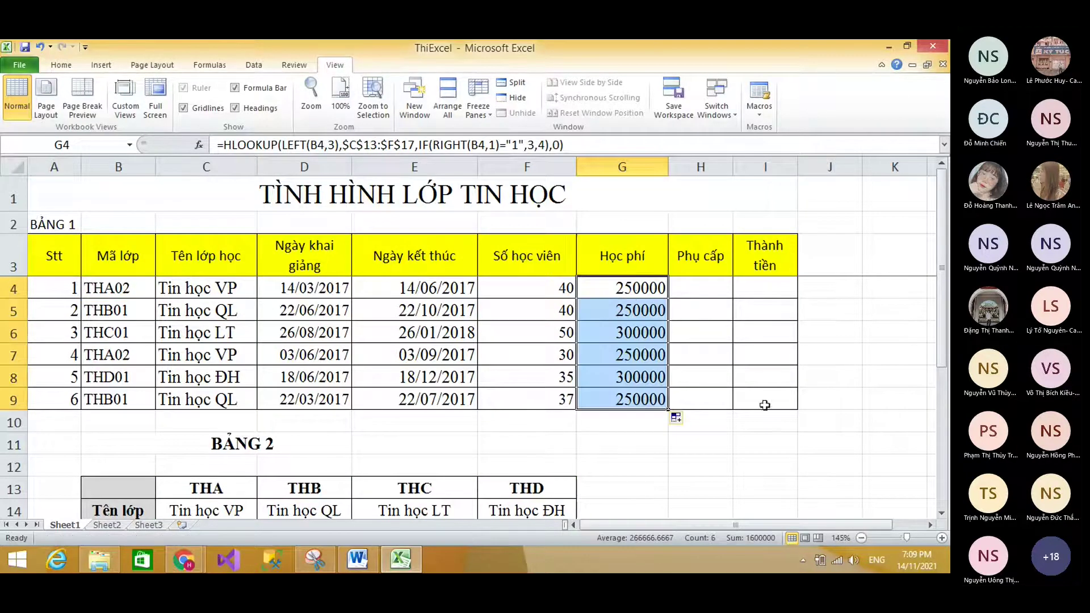
{"action": "left_click", "coordinate": [633, 293]}
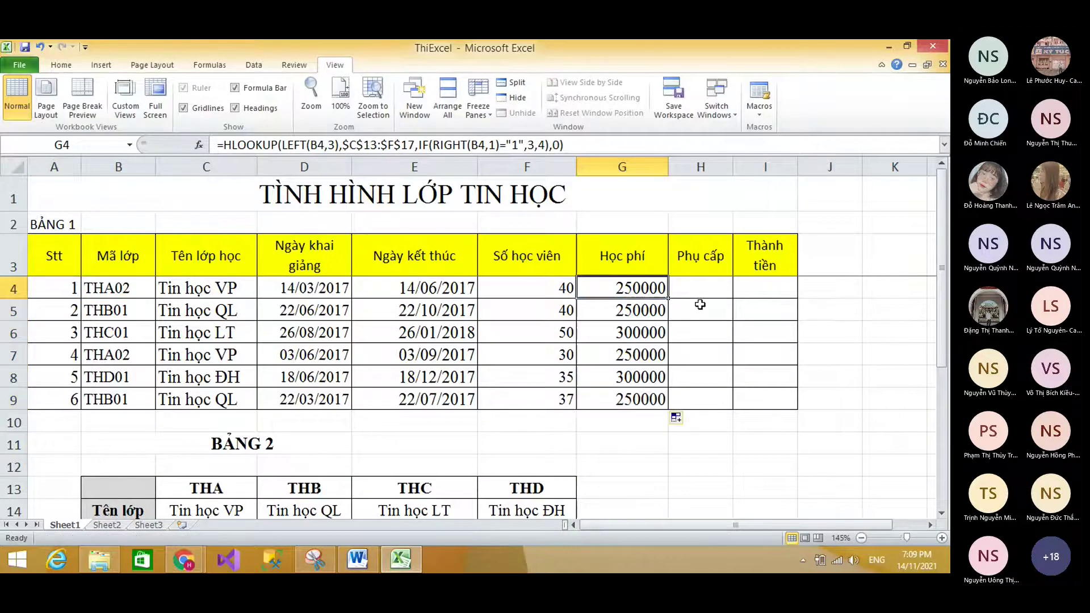
Step through the Học phí formula in G4 with Evaluate Formula up to the resolved row index, and close the evaluation.
{"action": "left_click", "coordinate": [200, 65]}
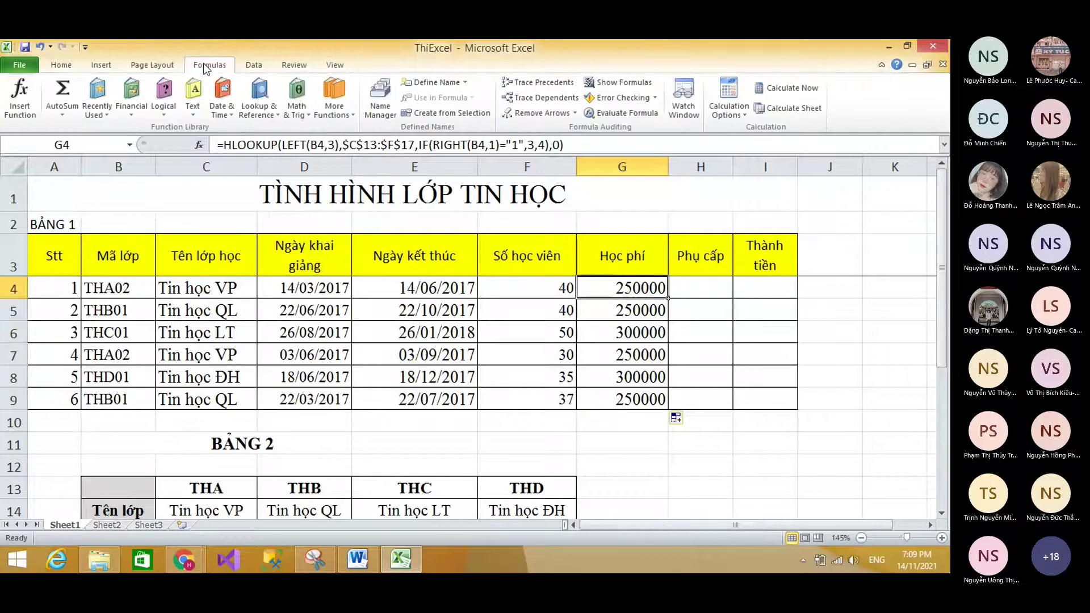
{"action": "left_click", "coordinate": [639, 113]}
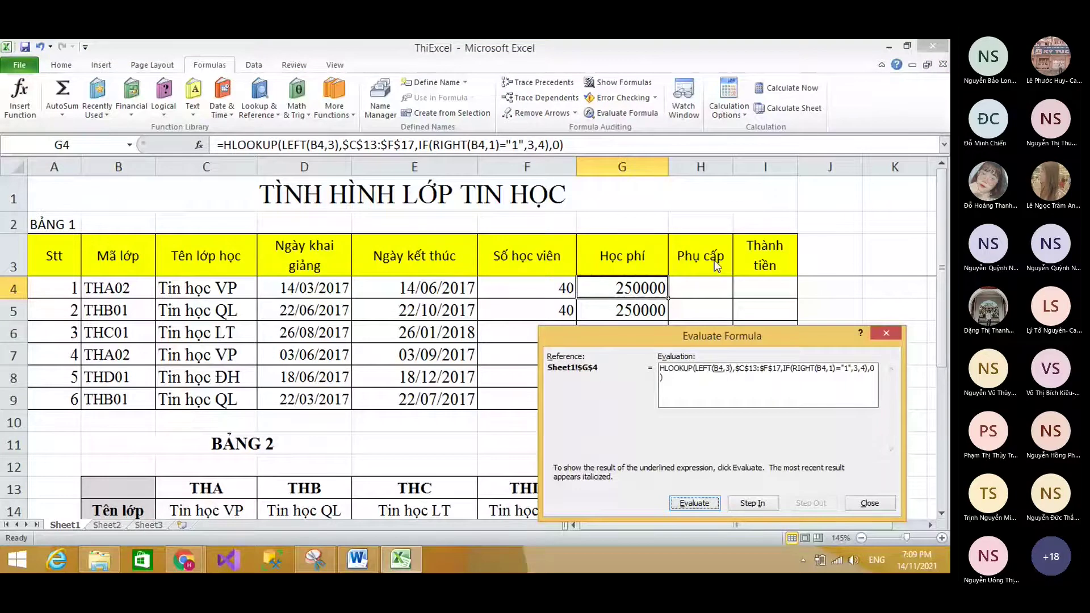
{"action": "left_click", "coordinate": [700, 502]}
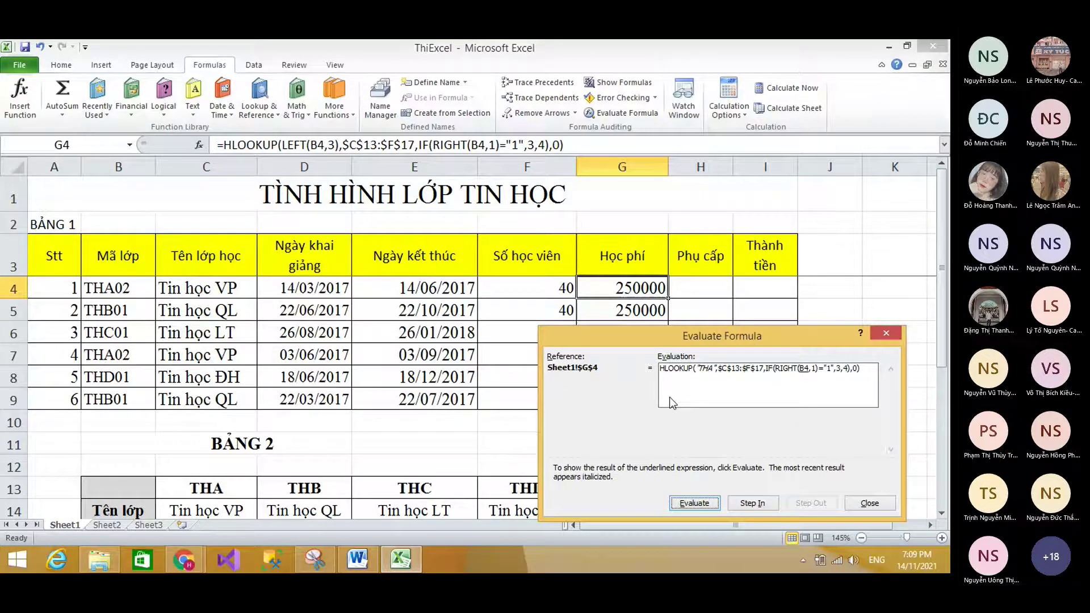
{"action": "left_click_drag", "start_coordinate": [790, 330], "coordinate": [750, 240]}
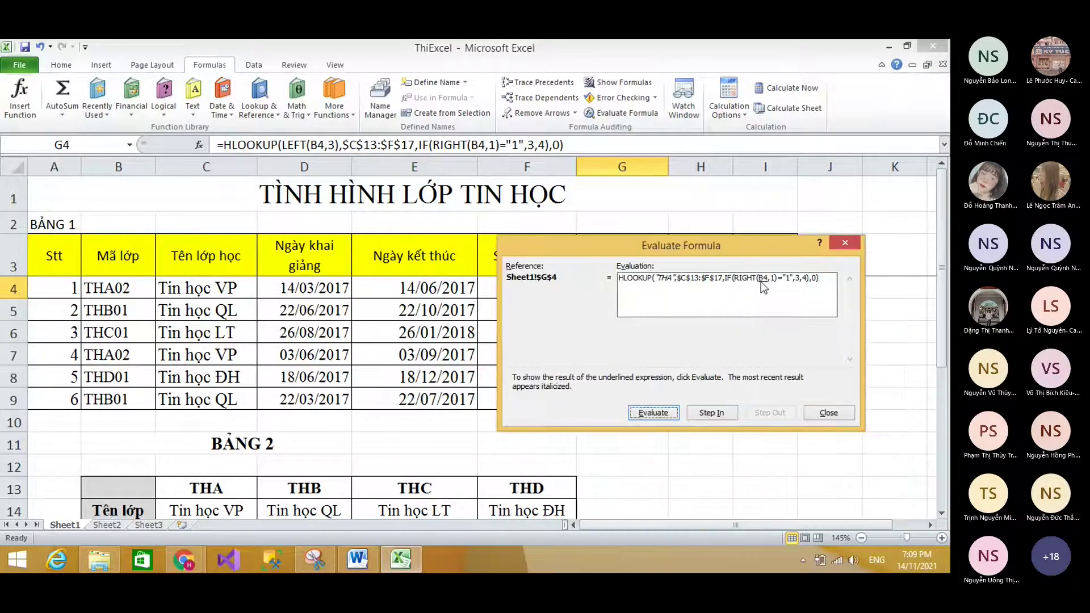
{"action": "left_click", "coordinate": [653, 413]}
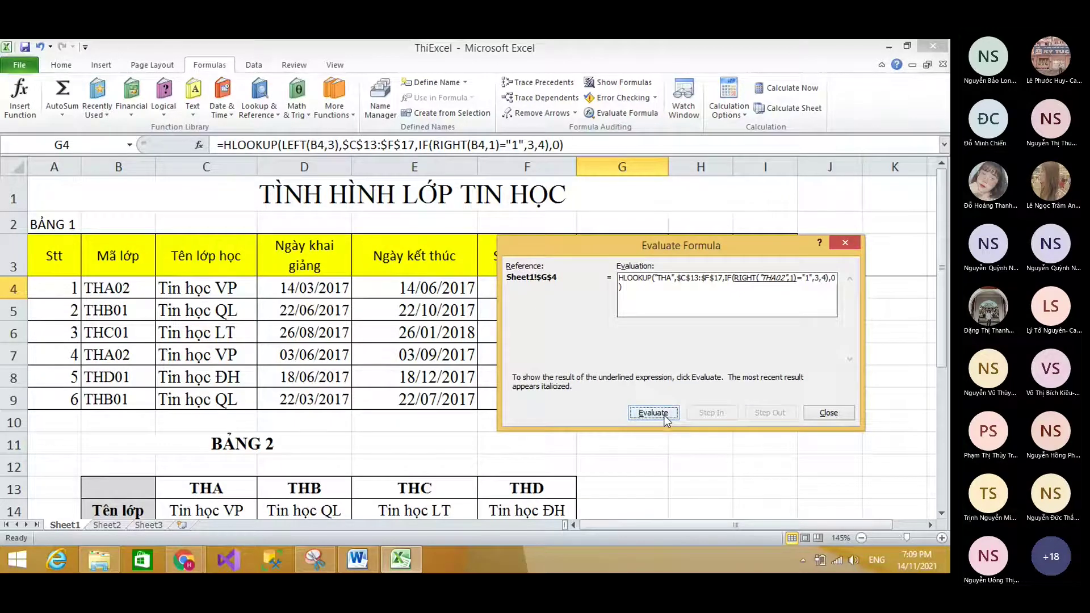
{"action": "left_click", "coordinate": [660, 416]}
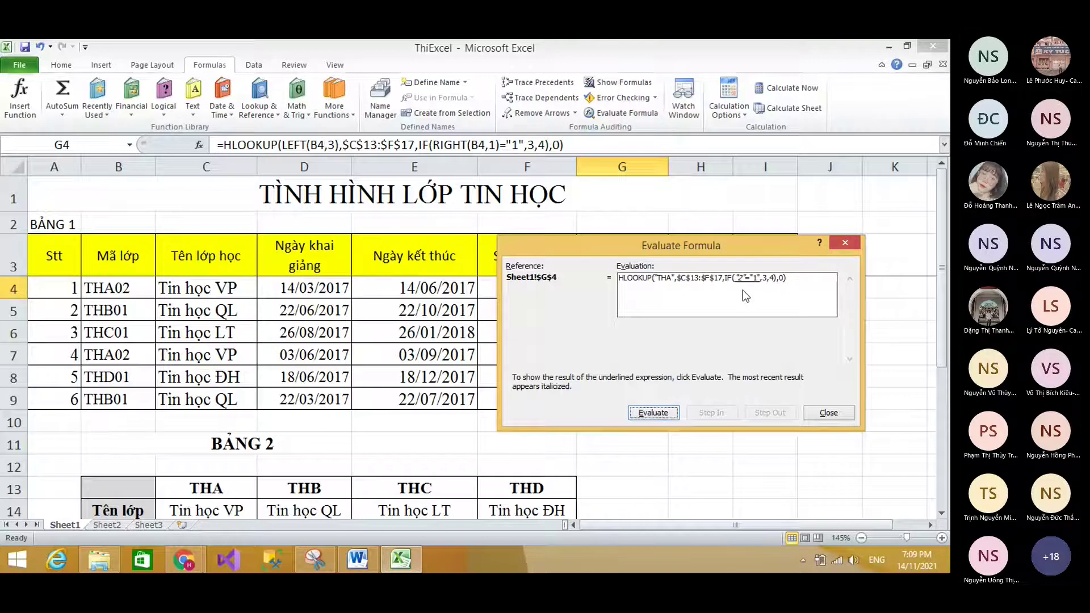
{"action": "left_click", "coordinate": [668, 414]}
{"action": "key", "text": "Return"}
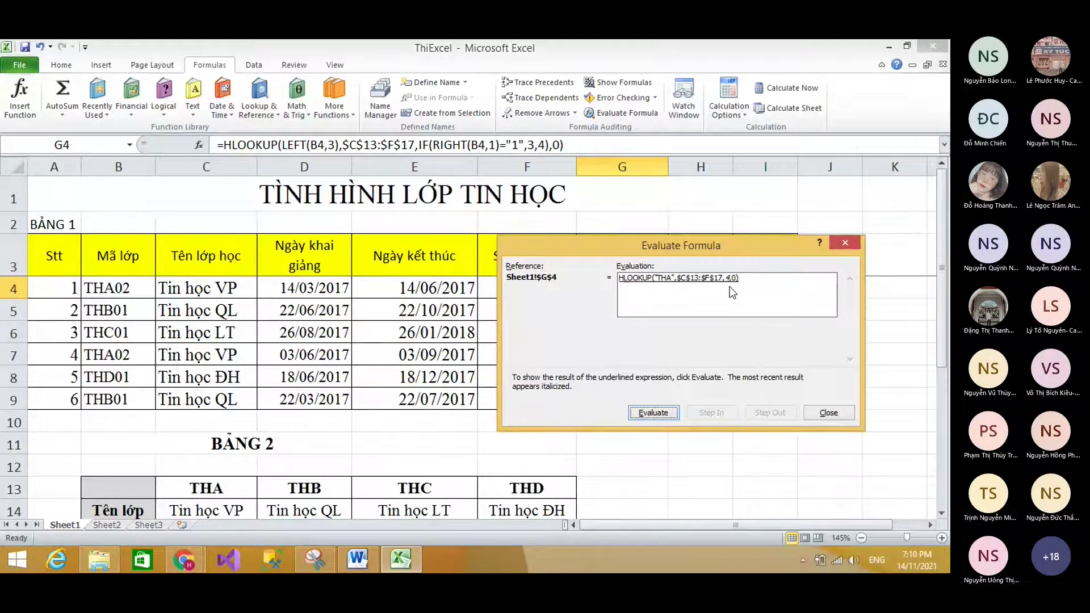
{"action": "left_click", "coordinate": [825, 413]}
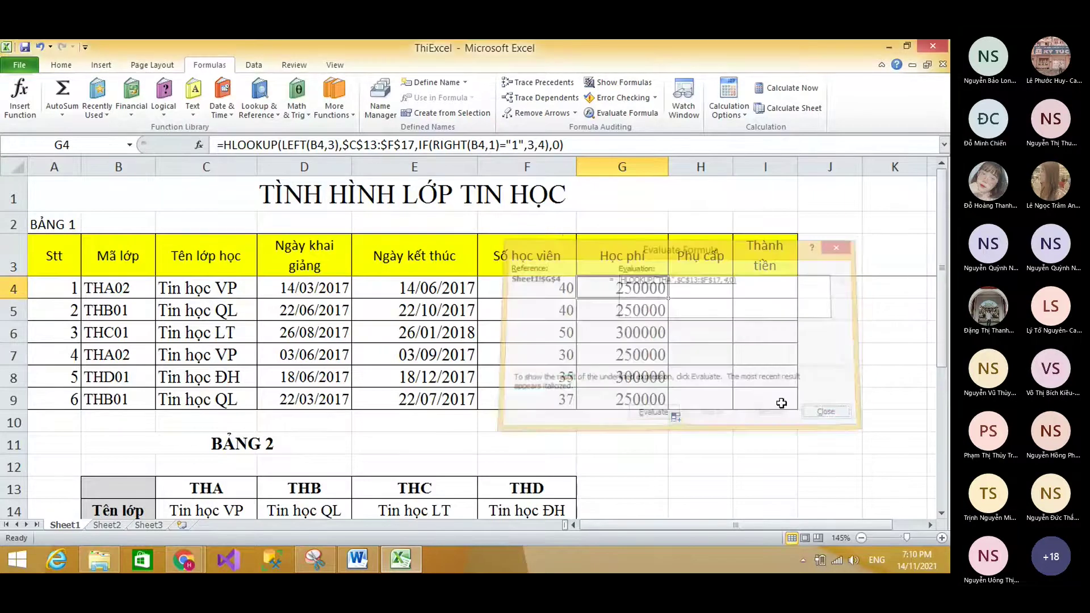
Review the IF row-index part of the G4 formula and recopy the formula down to G9.
{"action": "left_click_drag", "start_coordinate": [420, 144], "coordinate": [549, 147]}
{"action": "key", "text": "Return"}
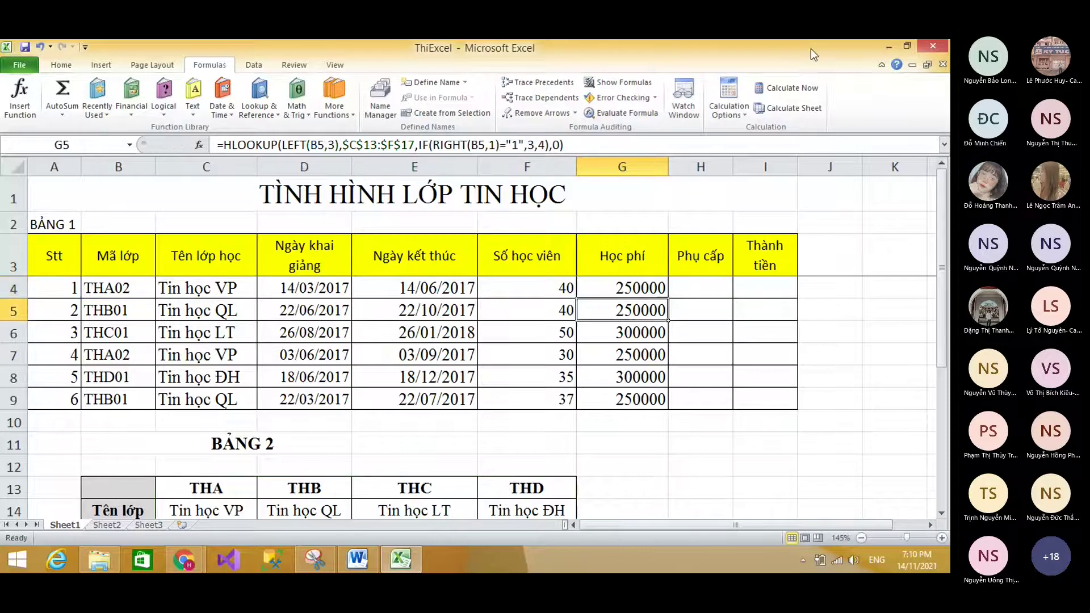
{"action": "left_click", "coordinate": [630, 288]}
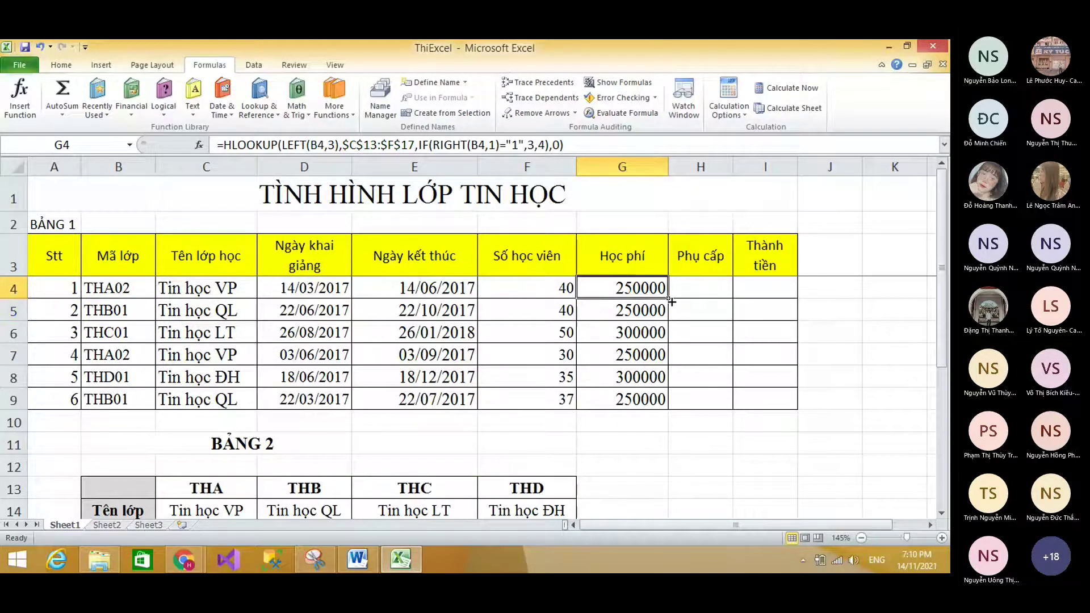
{"action": "double_click", "coordinate": [672, 301]}
Switch to the Word document and highlight all of task c in yellow.
{"action": "left_click", "coordinate": [706, 290]}
{"action": "scroll", "coordinate": [536, 415], "scroll_direction": "down", "scroll_amount": 2}
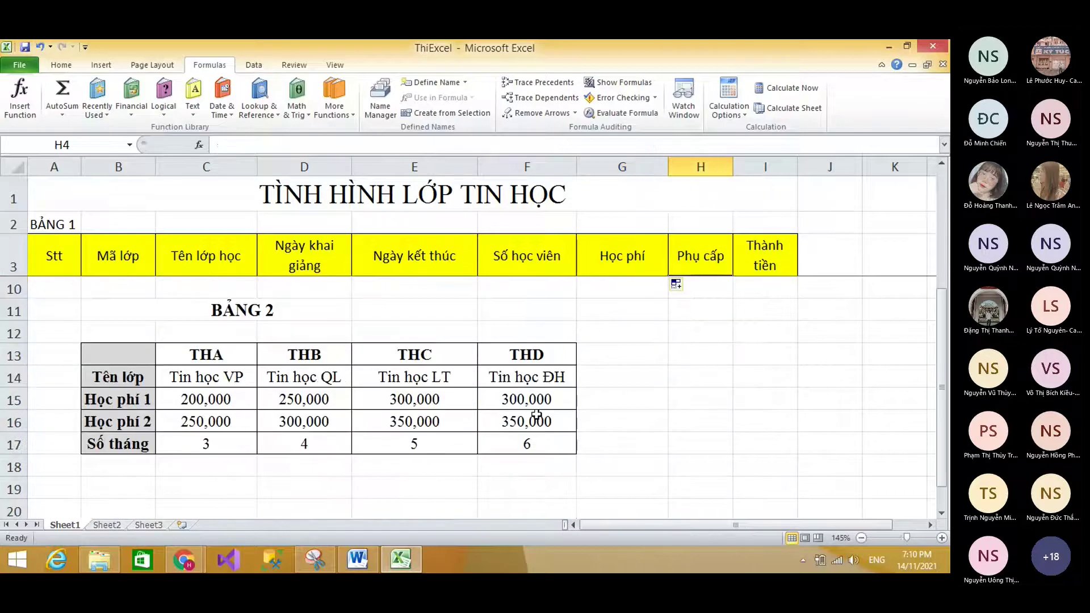
{"action": "left_click", "coordinate": [334, 562]}
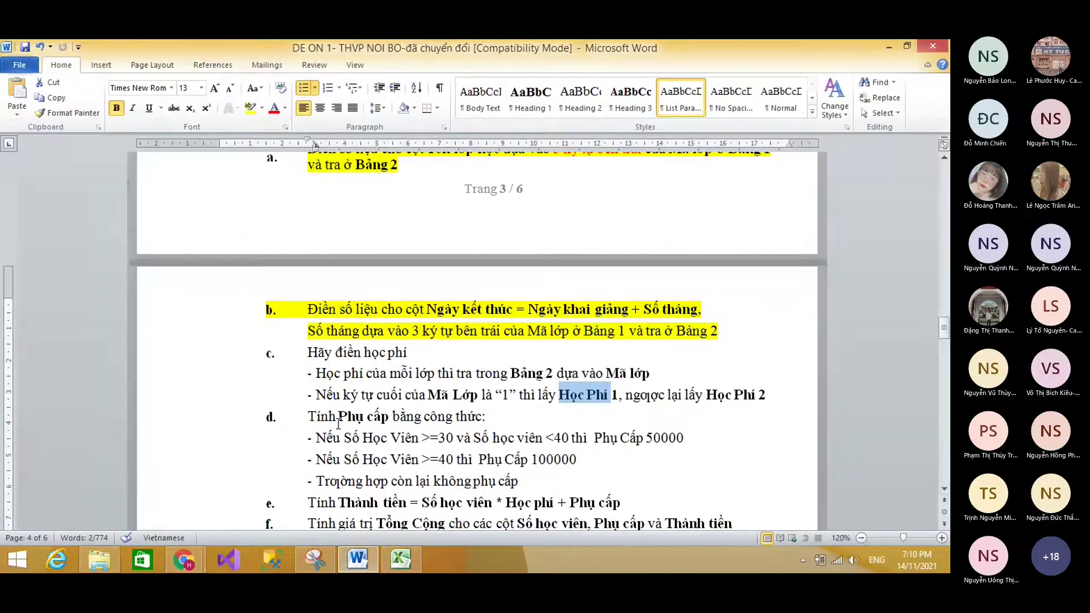
{"action": "left_click_drag", "start_coordinate": [308, 352], "coordinate": [778, 393]}
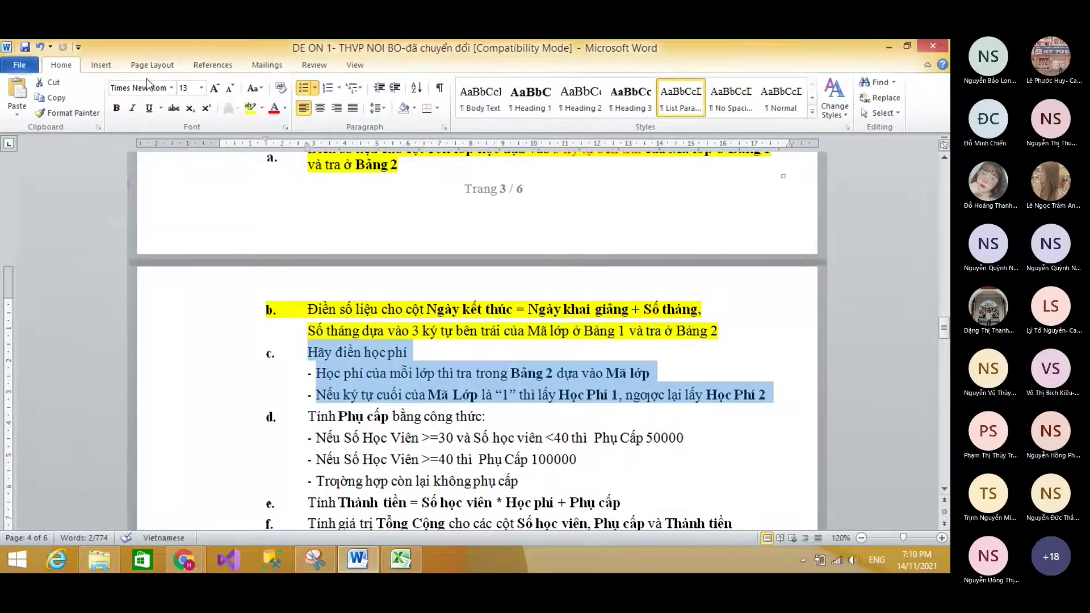
{"action": "left_click", "coordinate": [248, 109]}
Examine task d's first Phụ cấp condition in the Word document, which combines two tests on Số Học Viên.
{"action": "scroll", "coordinate": [520, 378], "scroll_direction": "down", "scroll_amount": 3}
{"action": "left_click", "coordinate": [532, 346]}
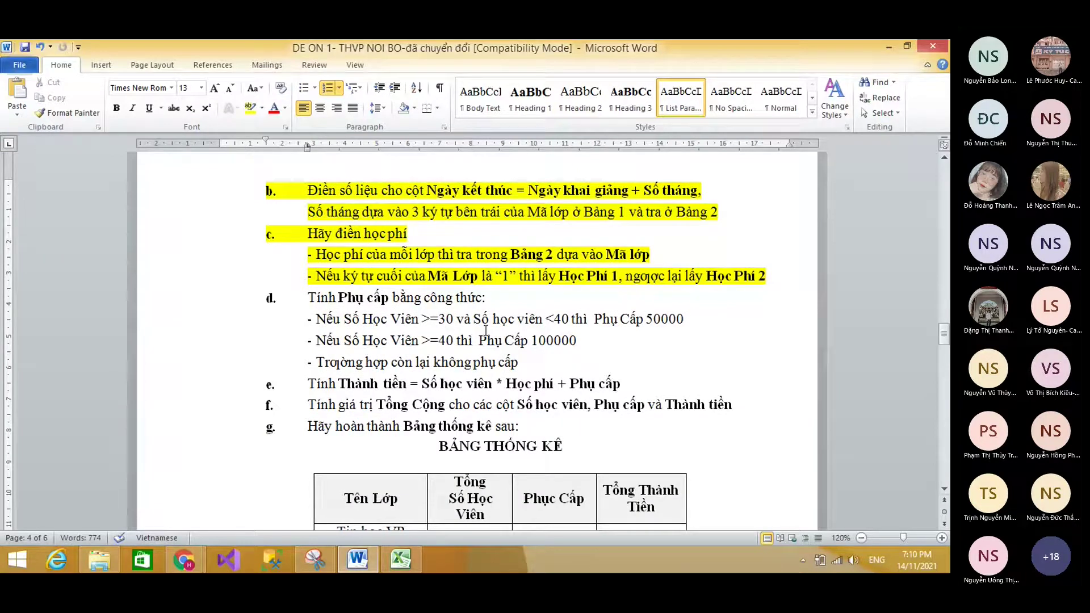
{"action": "left_click_drag", "start_coordinate": [458, 321], "coordinate": [476, 319]}
{"action": "left_click", "coordinate": [474, 318]}
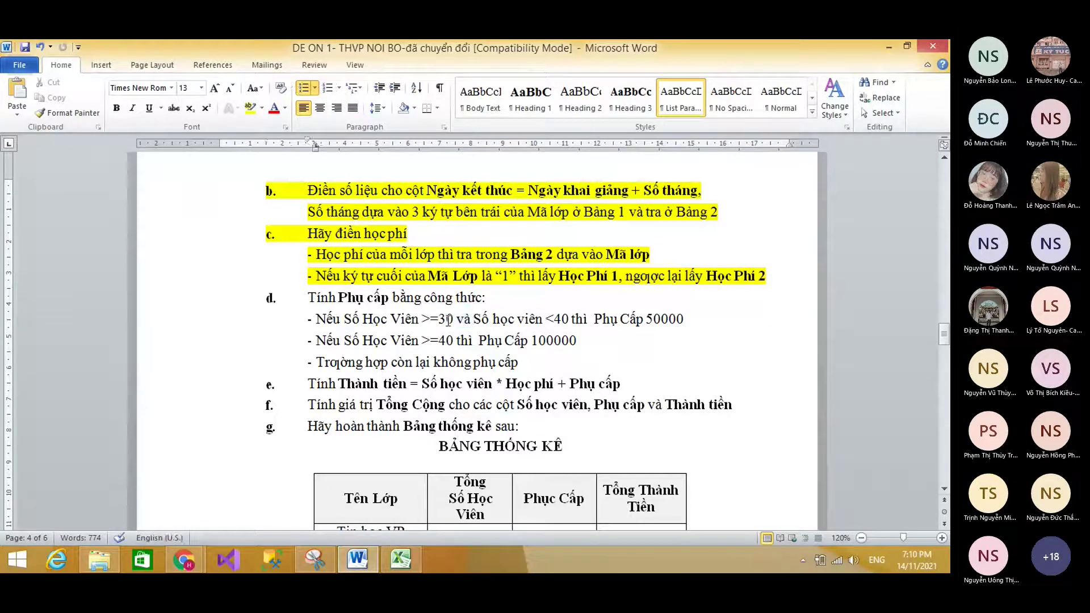
{"action": "left_click_drag", "start_coordinate": [457, 320], "coordinate": [472, 318]}
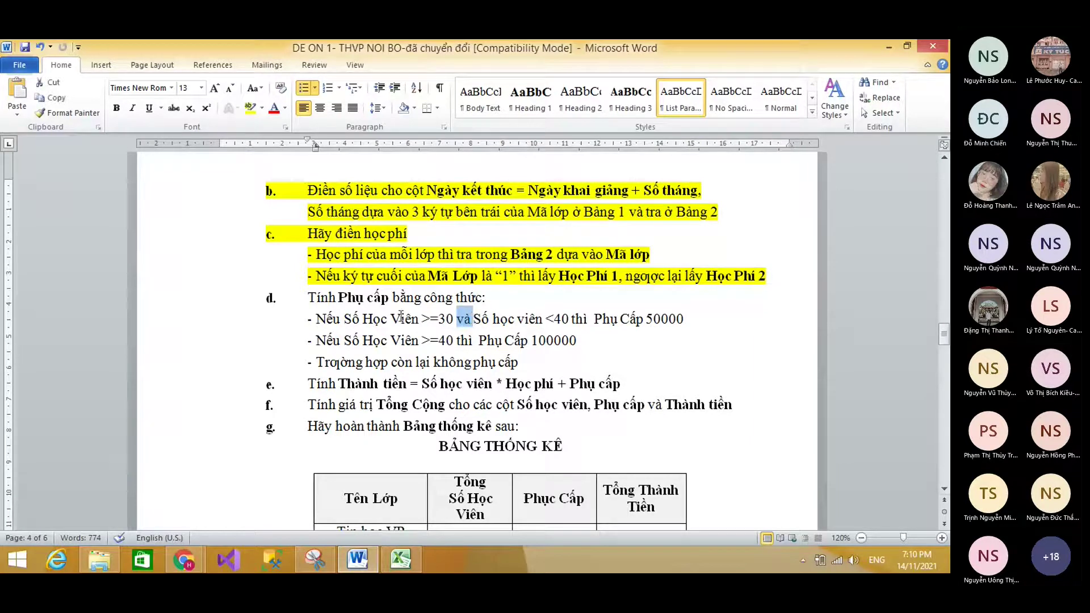
{"action": "left_click_drag", "start_coordinate": [344, 319], "coordinate": [570, 319]}
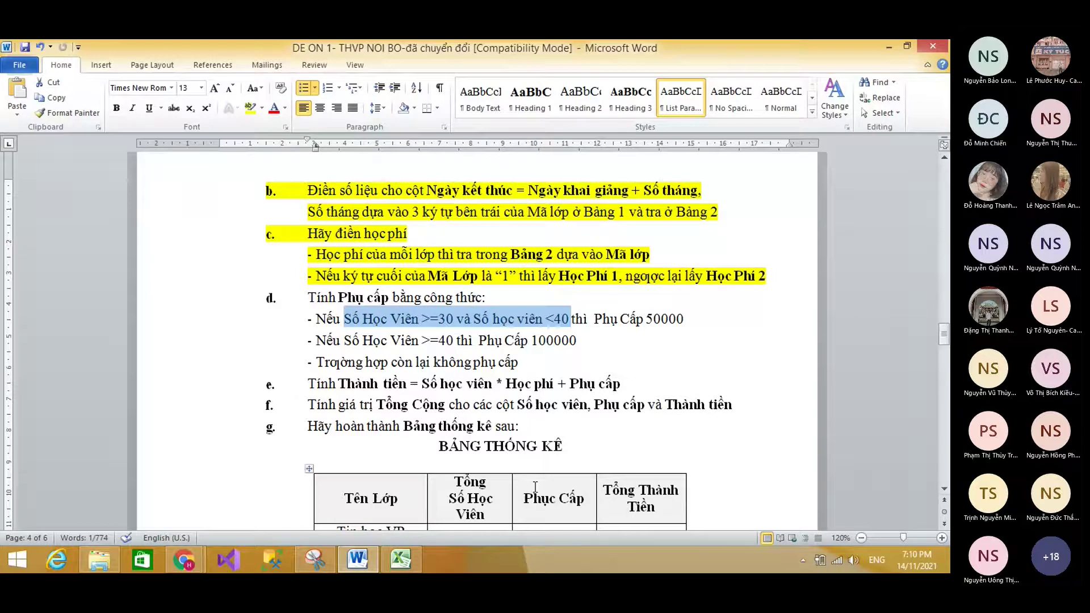
Return to Excel and start the Phụ cấp formula in H4 as an IF with a nested AND that references F4.
{"action": "mouse_move", "coordinate": [410, 557]}
{"action": "left_click", "coordinate": [405, 560]}
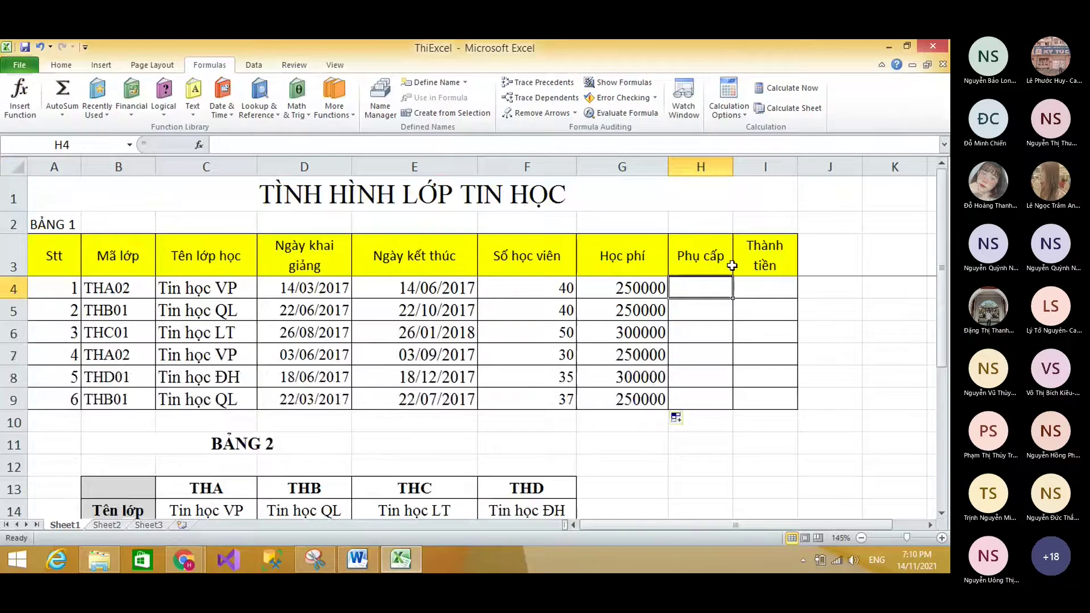
{"action": "type", "text": "=i"}
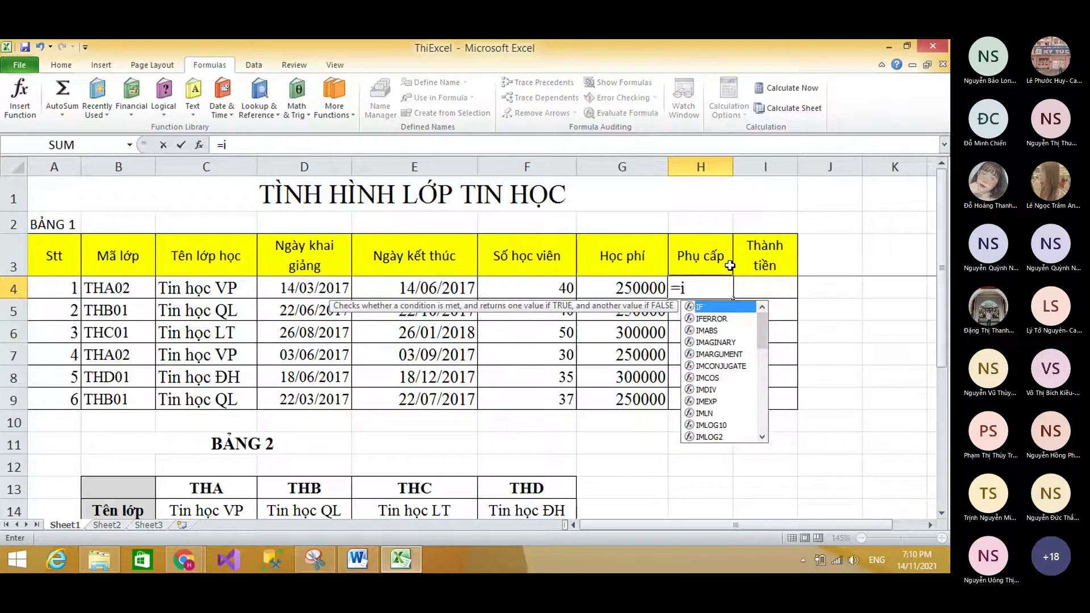
{"action": "type", "text": "f("}
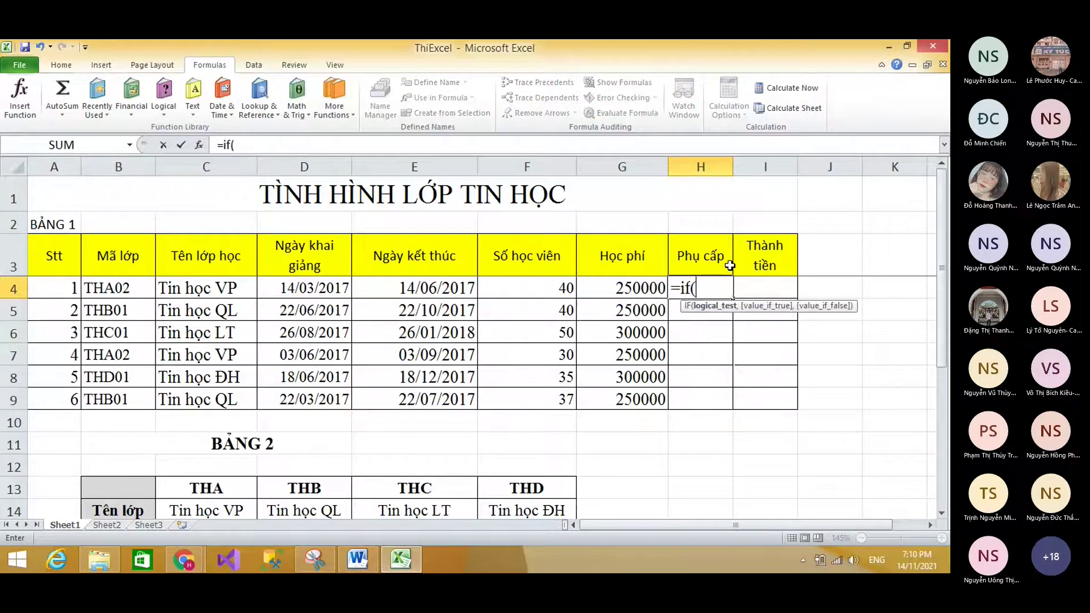
{"action": "type", "text": "an"}
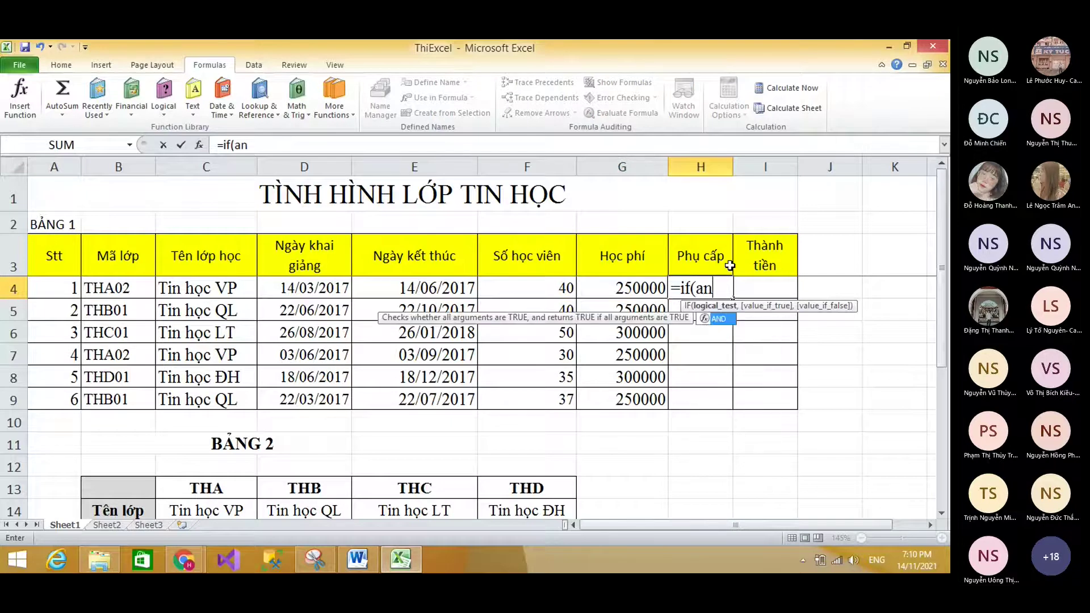
{"action": "type", "text": "d("}
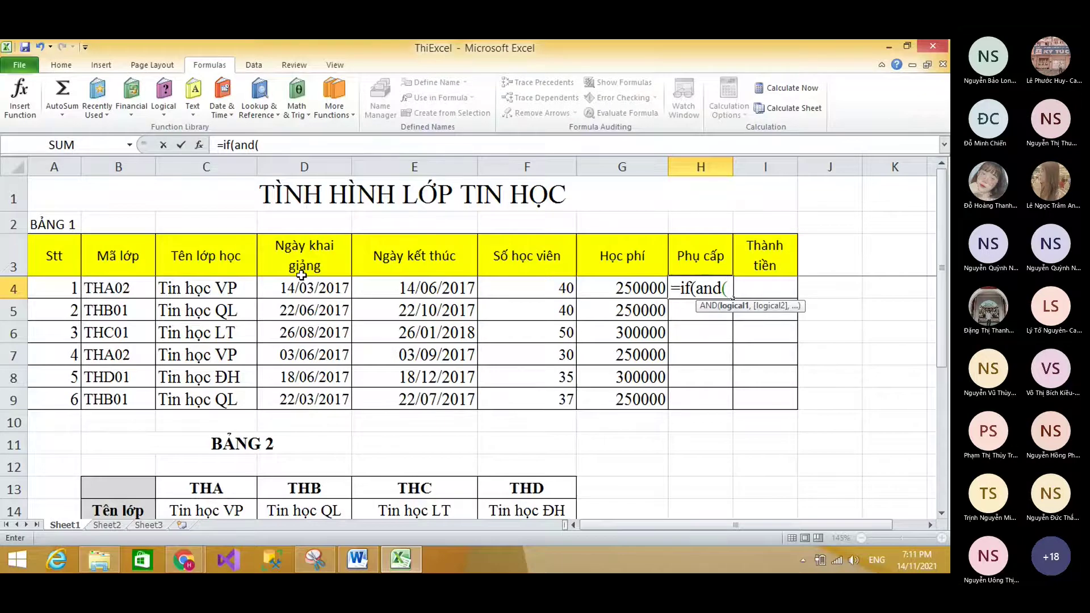
{"action": "left_click", "coordinate": [410, 567]}
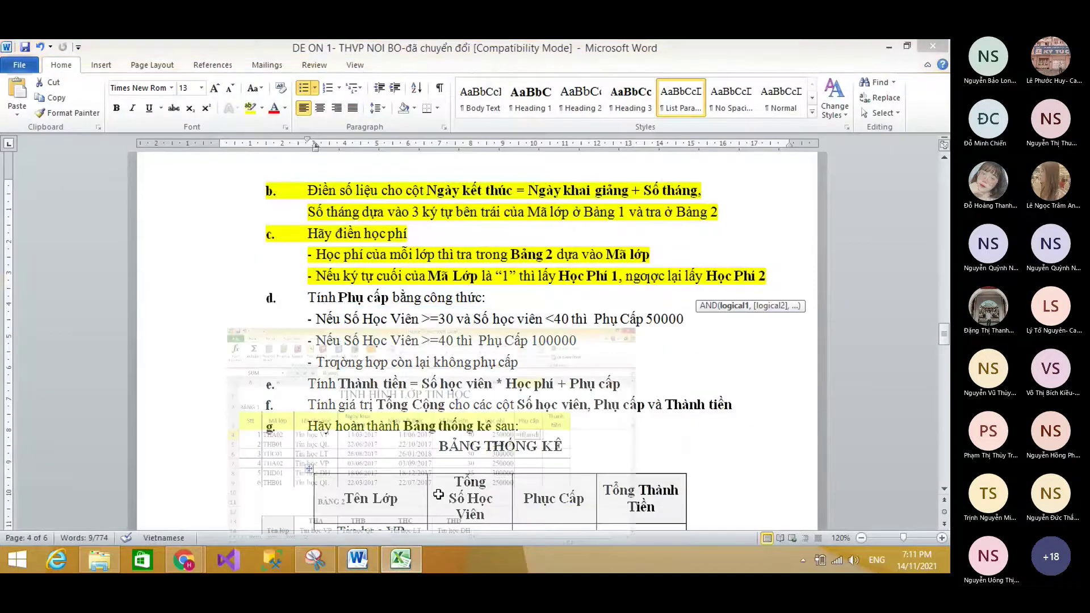
{"action": "left_click", "coordinate": [409, 566]}
{"action": "left_click", "coordinate": [531, 290]}
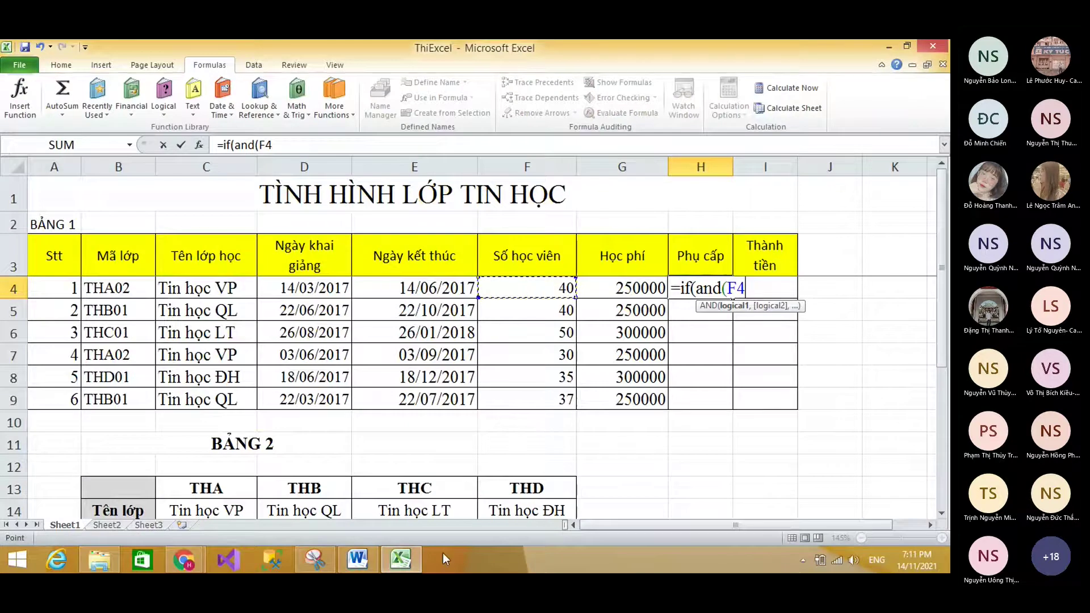
Check the lower student limit of task d in Word, and complete the first AND test in H4 as F4>=30.
{"action": "left_click", "coordinate": [412, 567]}
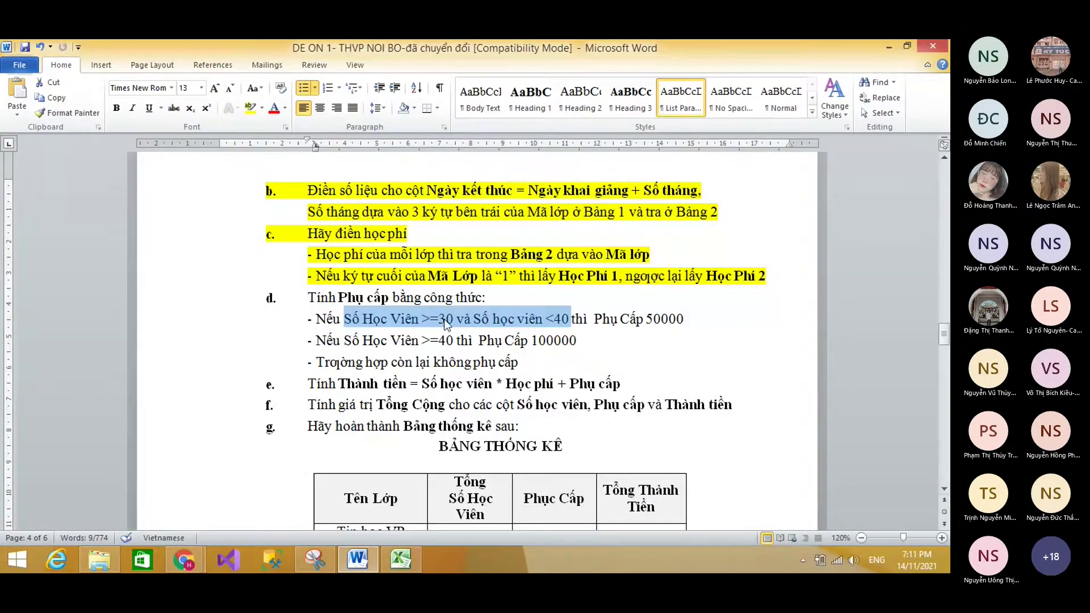
{"action": "key", "text": "alt+Tab"}
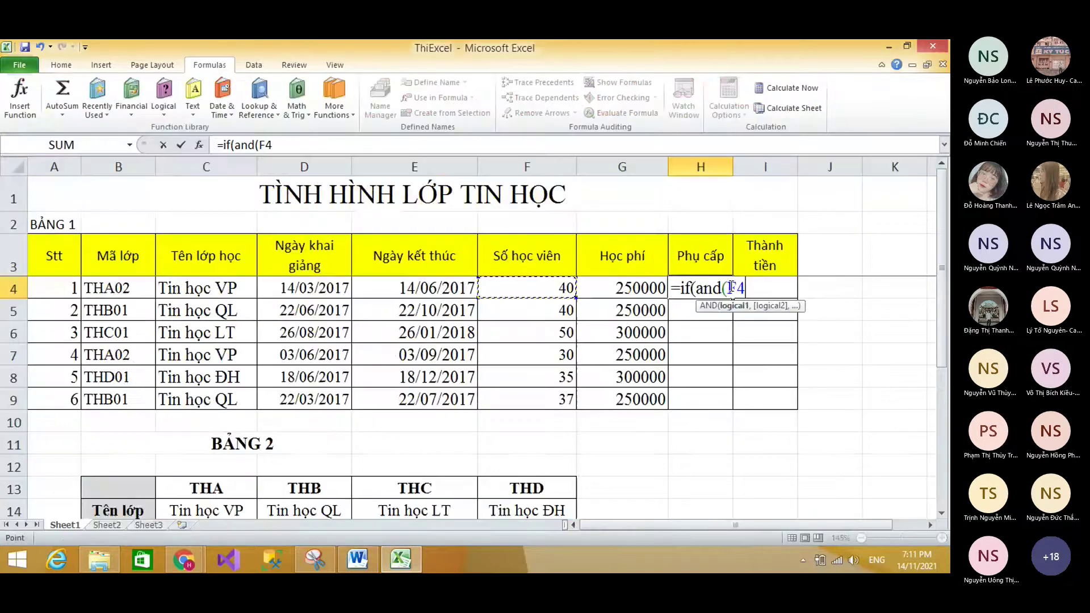
{"action": "type", "text": ">"}
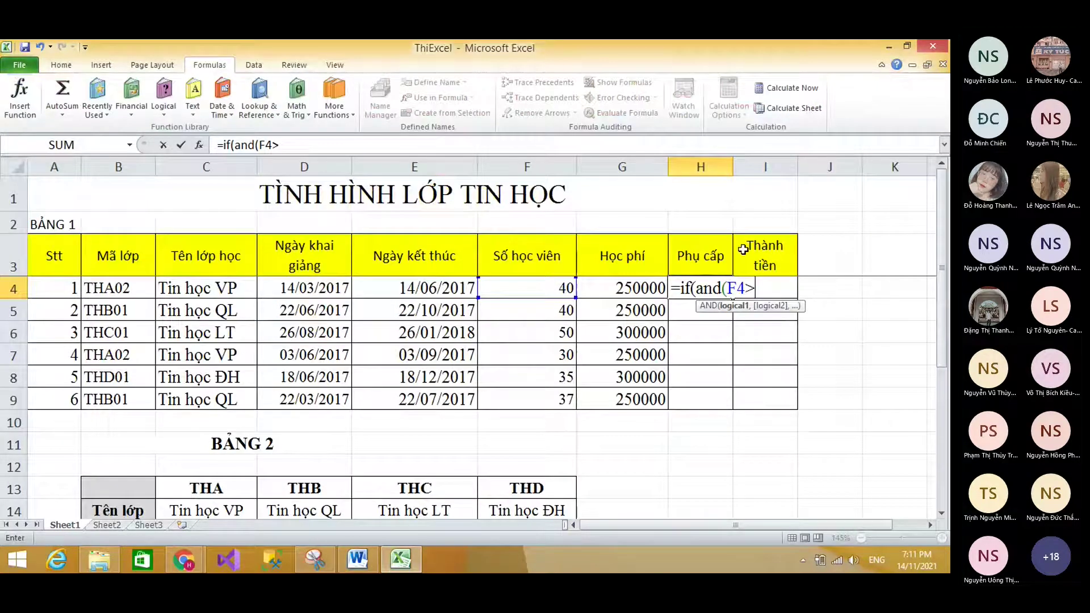
{"action": "type", "text": "=30,"}
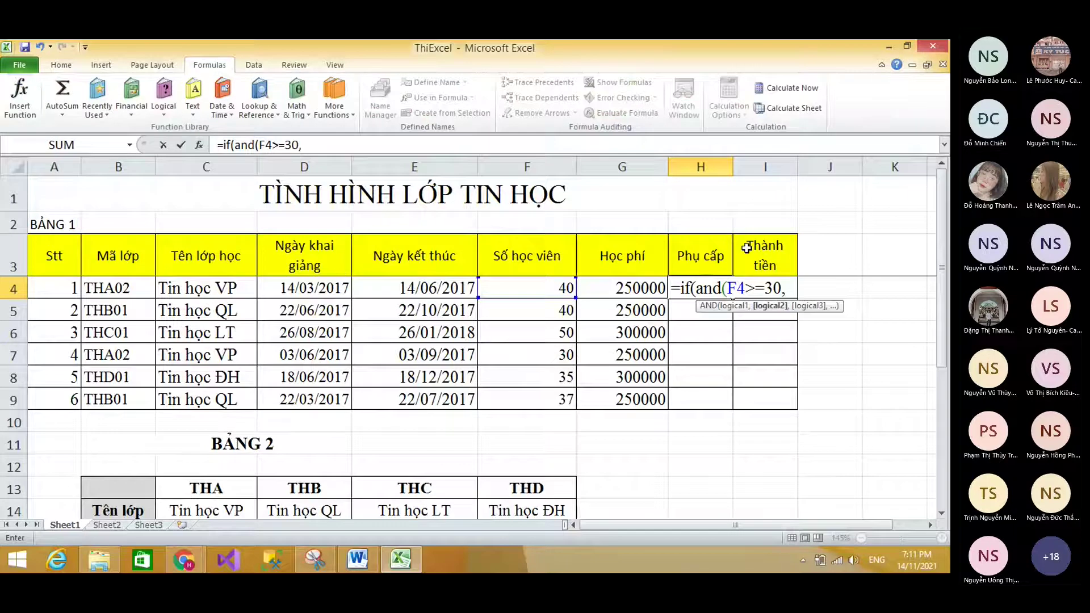
{"action": "left_click", "coordinate": [537, 287]}
{"action": "type", "text": "<"}
{"action": "key", "text": "BackSpace"}
{"action": "key", "text": "BackSpace"}
{"action": "key", "text": "BackSpace"}
{"action": "type", "text": "<40"}
{"action": "key", "text": "BackSpace"}
{"action": "key", "text": "BackSpace"}
{"action": "key", "text": "BackSpace"}
Add F4<40 as the second AND test in the H4 formula and close the AND.
{"action": "left_click", "coordinate": [537, 286]}
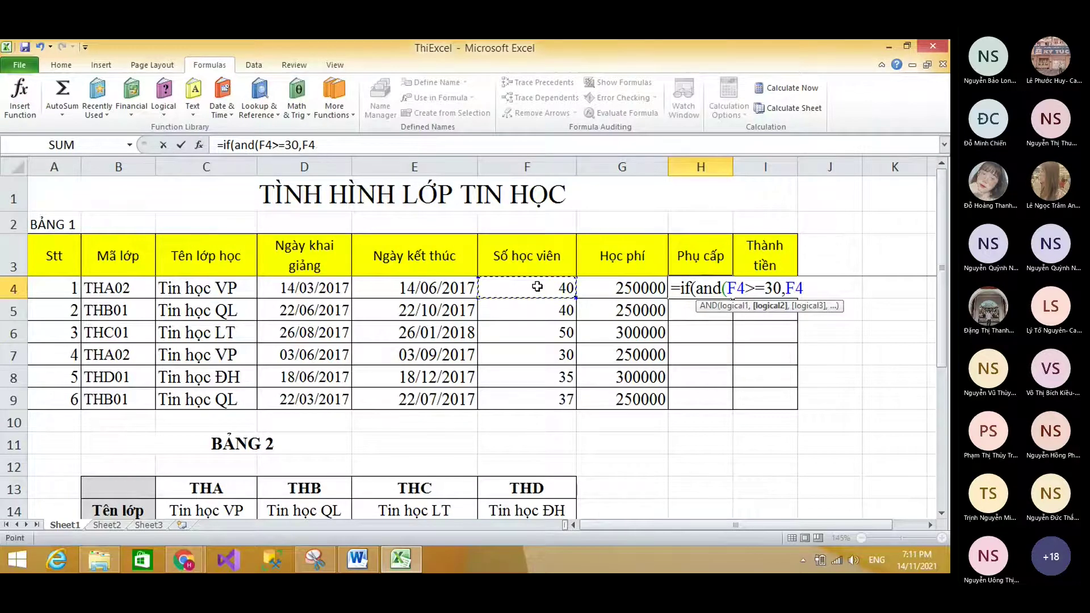
{"action": "type", "text": "<=3"}
{"action": "key", "text": "BackSpace"}
{"action": "key", "text": "BackSpace"}
{"action": "type", "text": "a"}
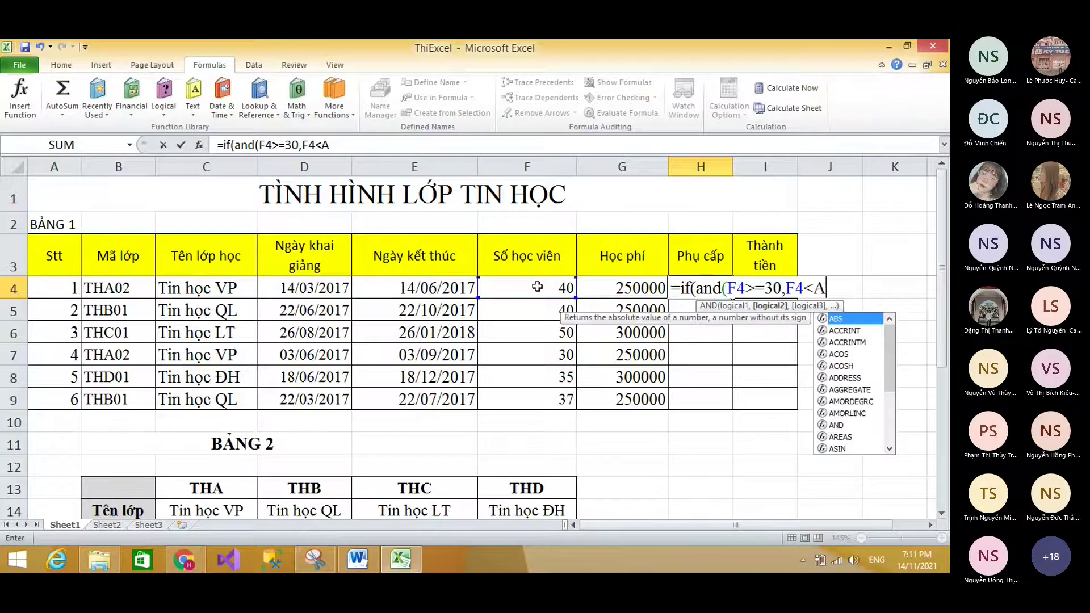
{"action": "key", "text": "BackSpace"}
{"action": "type", "text": "40"}
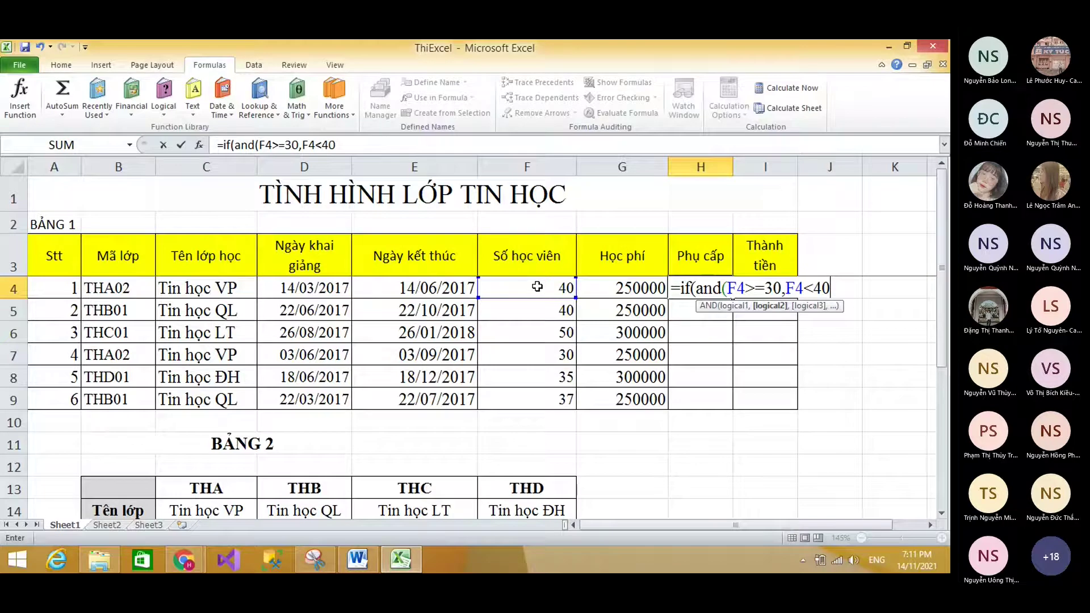
{"action": "type", "text": ")"}
{"action": "type", "text": ","}
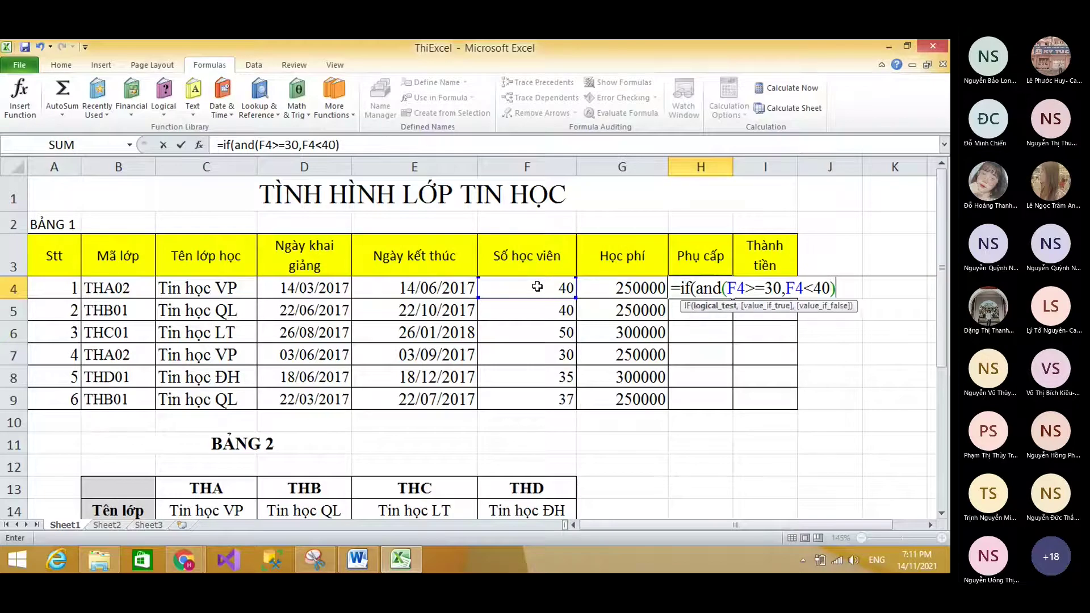
Enter 50000 as the value if true in the H4 formula, after the AND test.
{"action": "left_click_drag", "start_coordinate": [835, 288], "coordinate": [699, 289]}
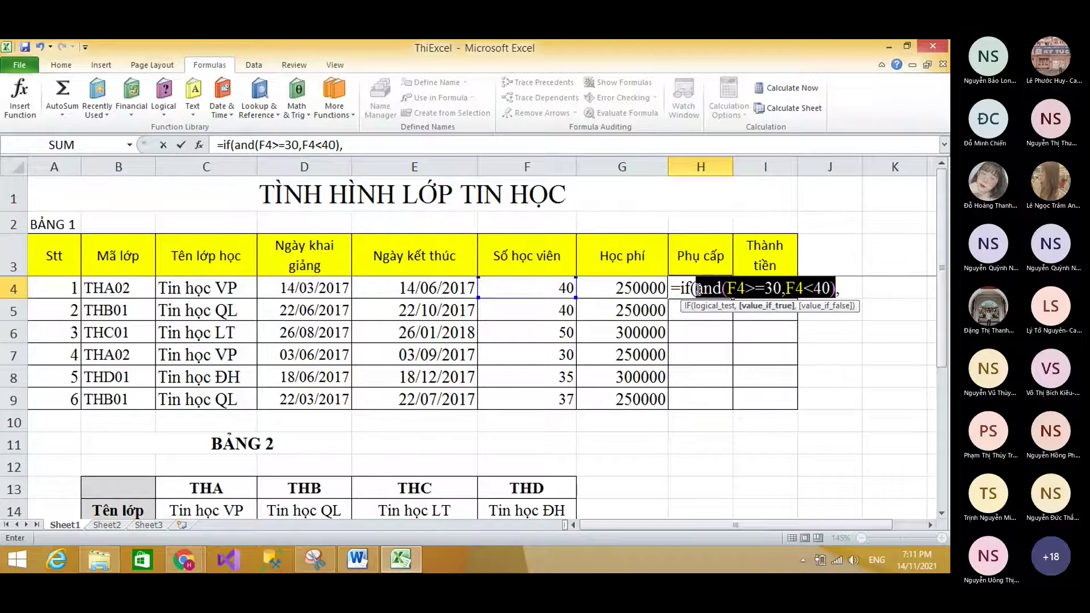
{"action": "left_click", "coordinate": [763, 289]}
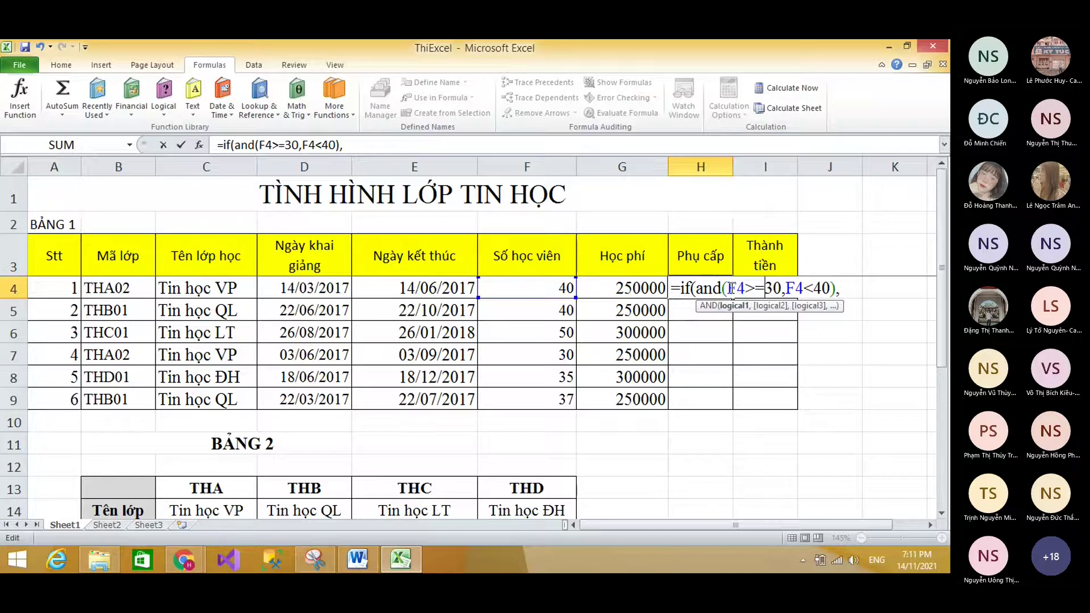
{"action": "left_click_drag", "start_coordinate": [731, 289], "coordinate": [777, 287]}
{"action": "left_click", "coordinate": [875, 288]}
{"action": "type", "text": "50"}
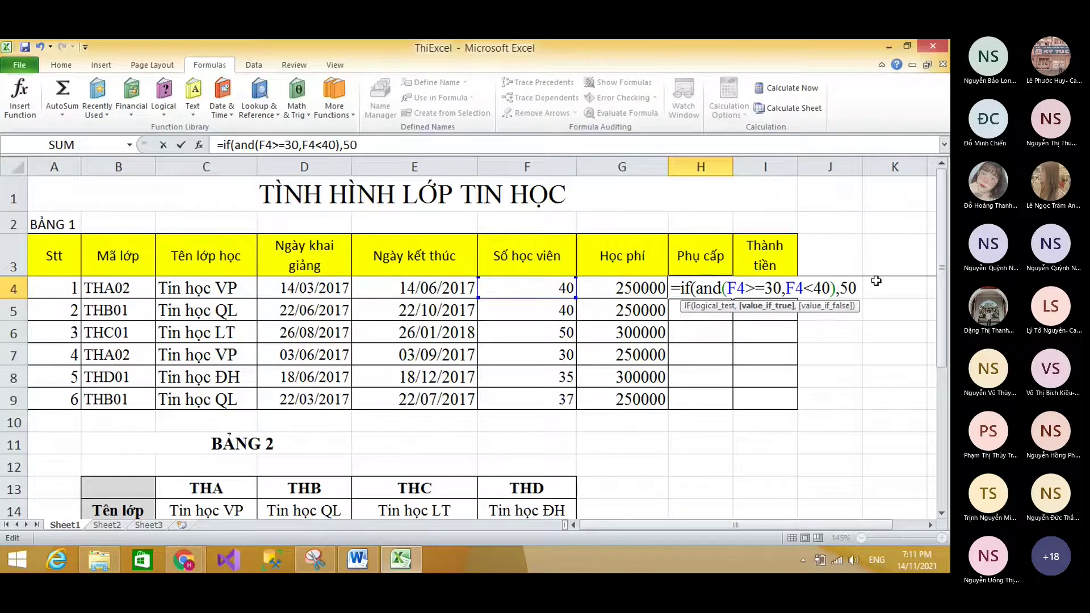
{"action": "type", "text": "000,"}
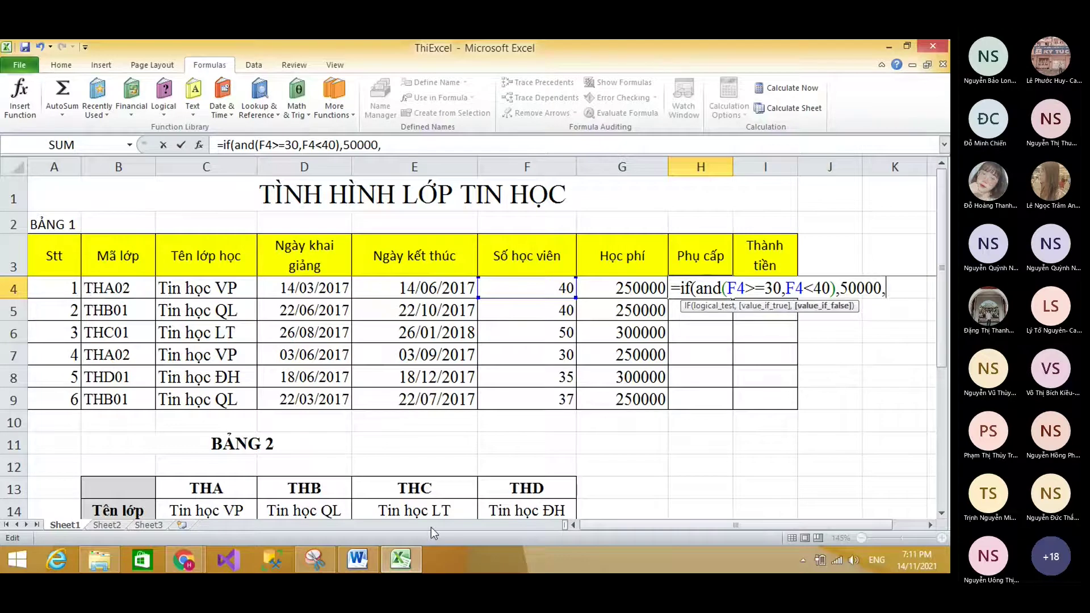
Switch to Word and examine task d's three Phụ cấp cases, including the second condition and the remaining case.
{"action": "left_click", "coordinate": [358, 560]}
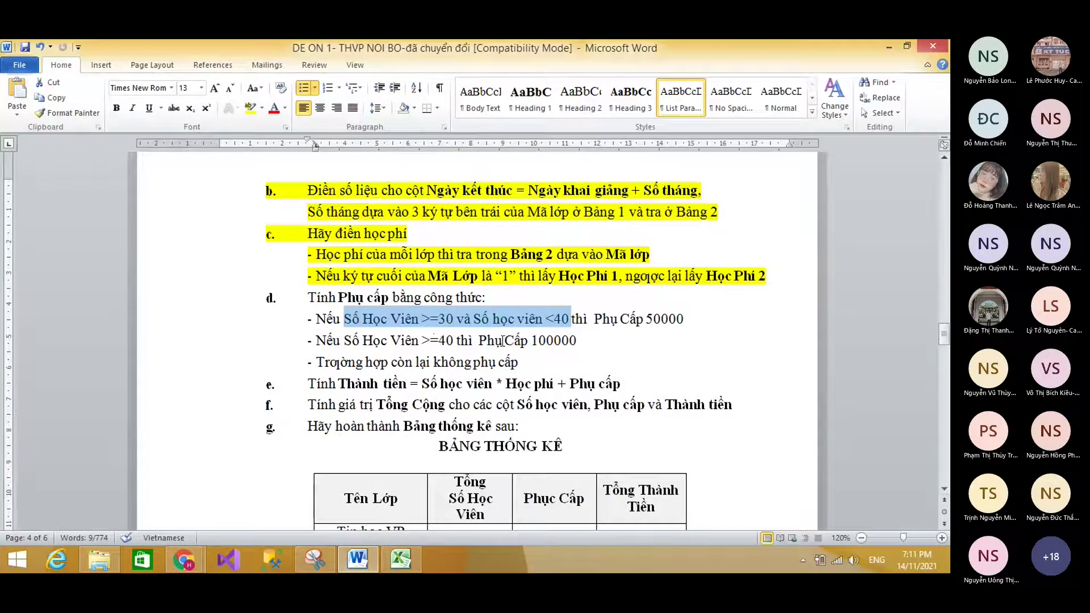
{"action": "left_click", "coordinate": [503, 341]}
{"action": "left_click_drag", "start_coordinate": [346, 339], "coordinate": [404, 338]}
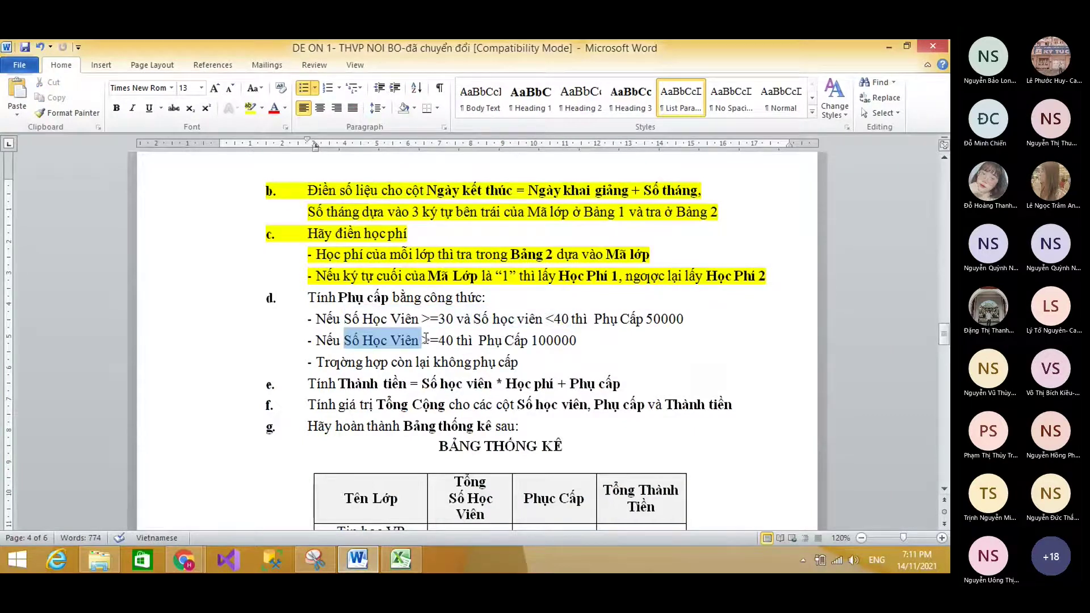
{"action": "left_click_drag", "start_coordinate": [316, 361], "coordinate": [525, 362]}
{"action": "left_click_drag", "start_coordinate": [317, 319], "coordinate": [562, 342]}
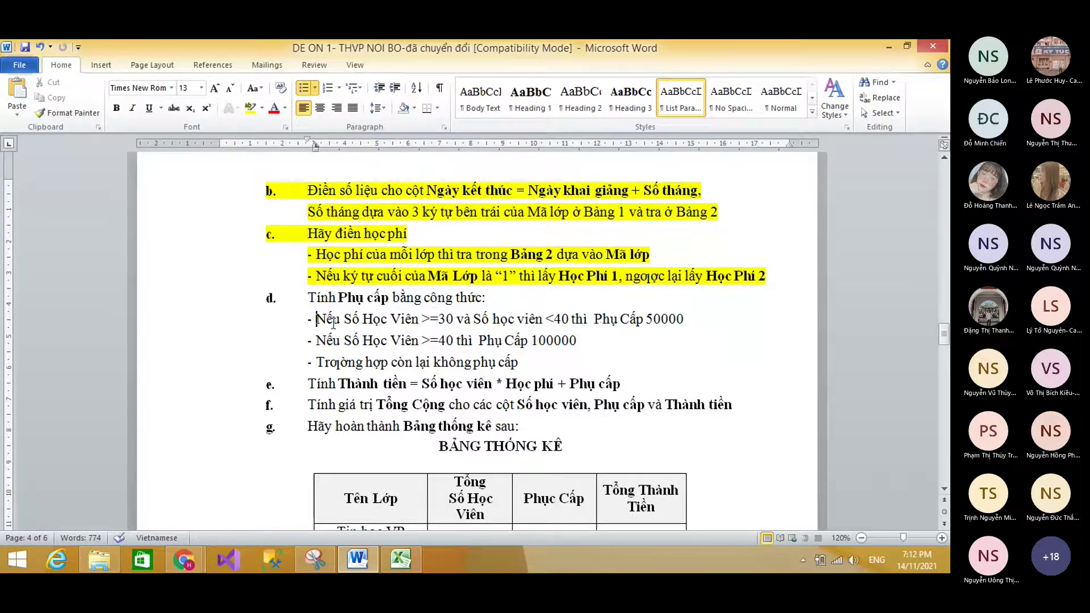
{"action": "left_click_drag", "start_coordinate": [316, 320], "coordinate": [525, 359]}
{"action": "left_click_drag", "start_coordinate": [317, 319], "coordinate": [687, 319]}
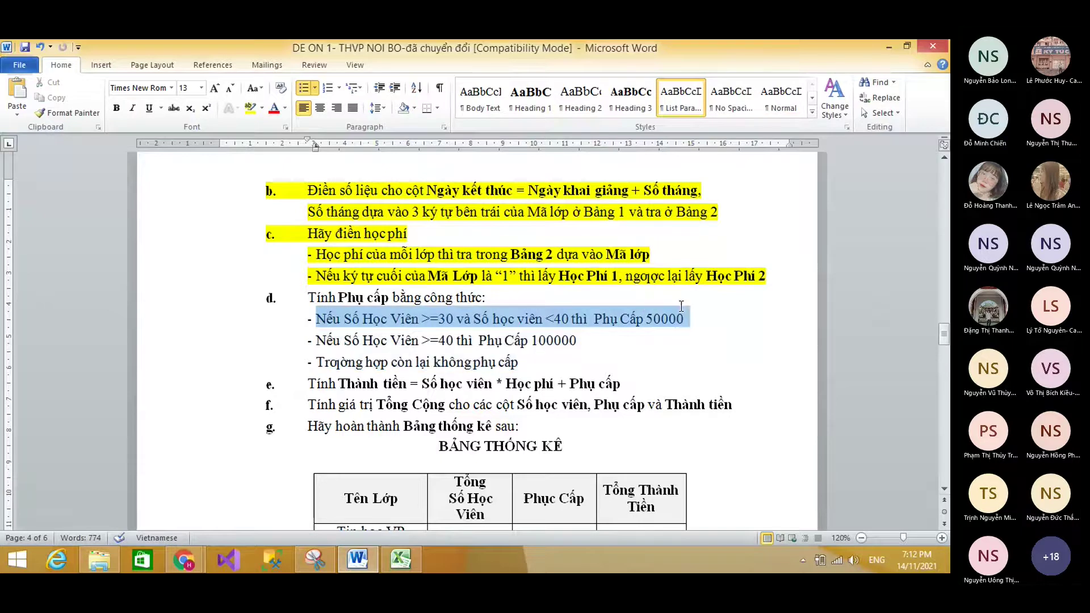
{"action": "left_click_drag", "start_coordinate": [316, 340], "coordinate": [685, 340]}
{"action": "left_click_drag", "start_coordinate": [325, 363], "coordinate": [534, 360]}
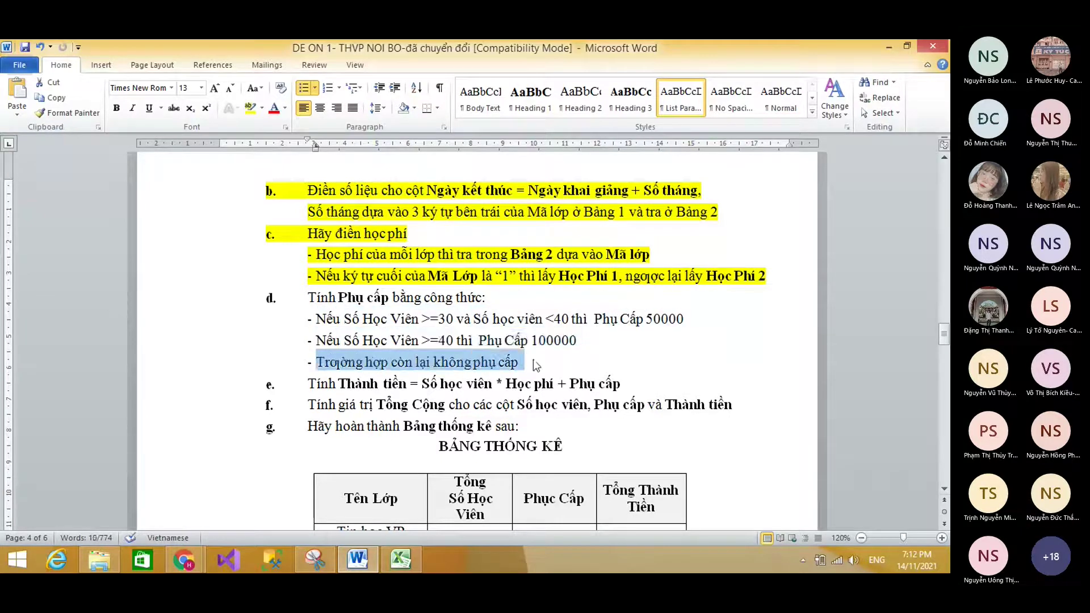
Return to Excel and start a nested IF as the value if false in the H4 formula.
{"action": "left_click", "coordinate": [401, 559]}
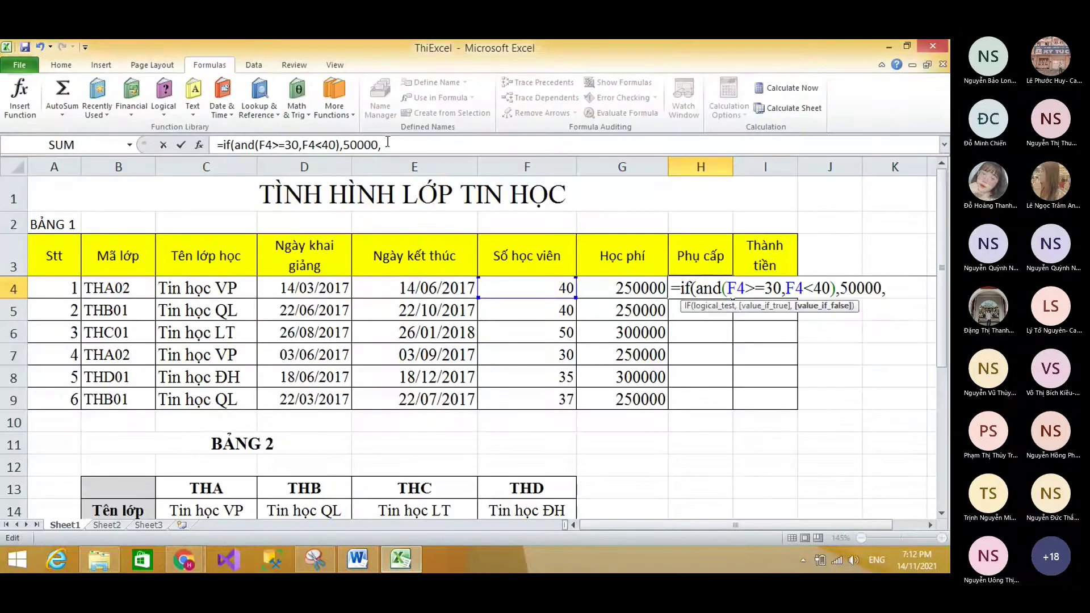
{"action": "left_click", "coordinate": [452, 147]}
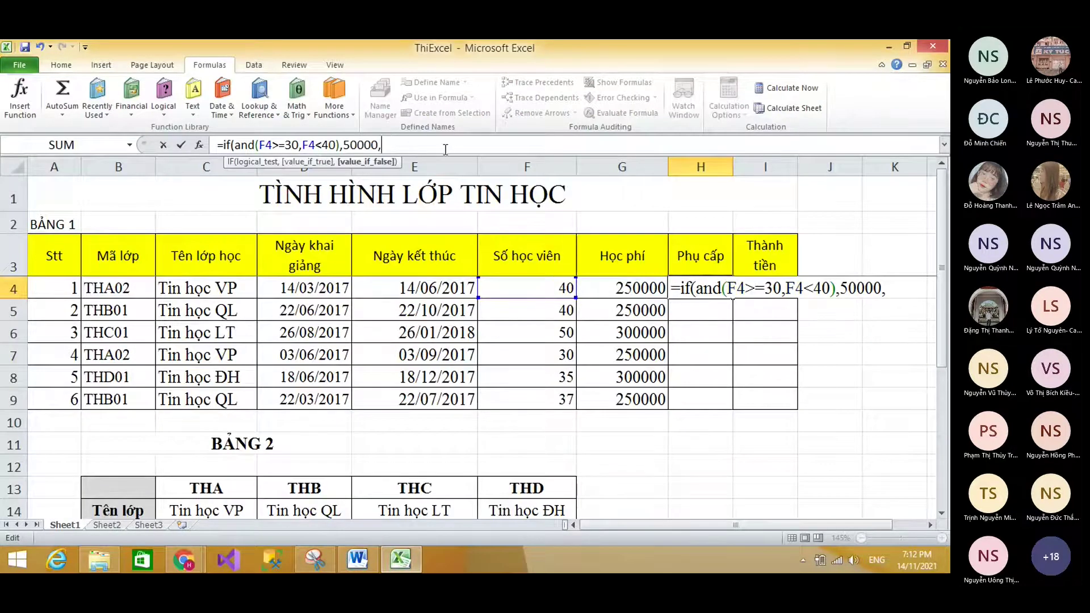
{"action": "type", "text": "if"}
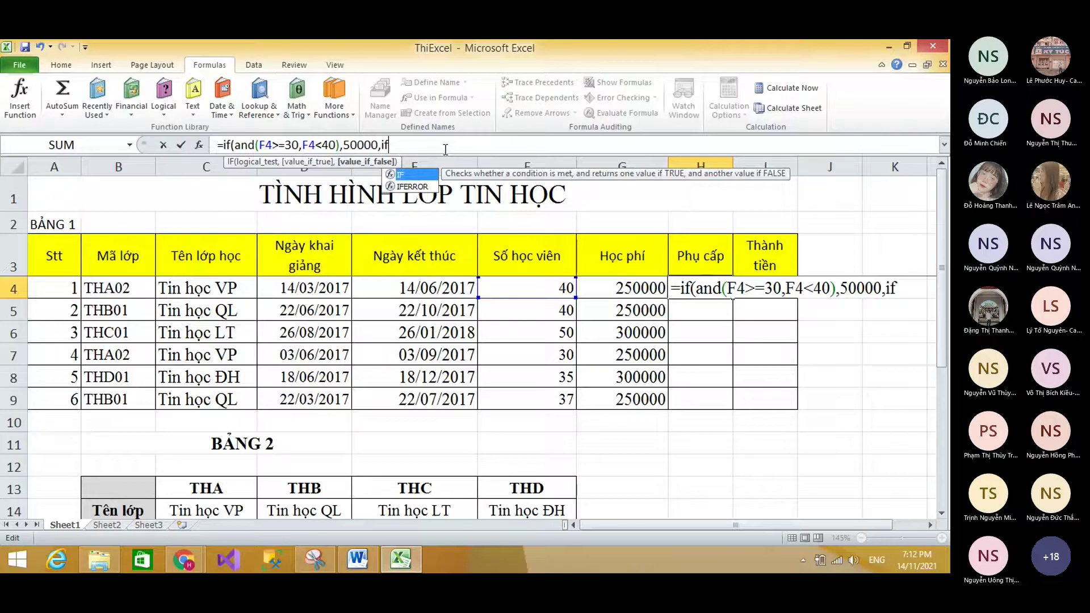
{"action": "type", "text": "("}
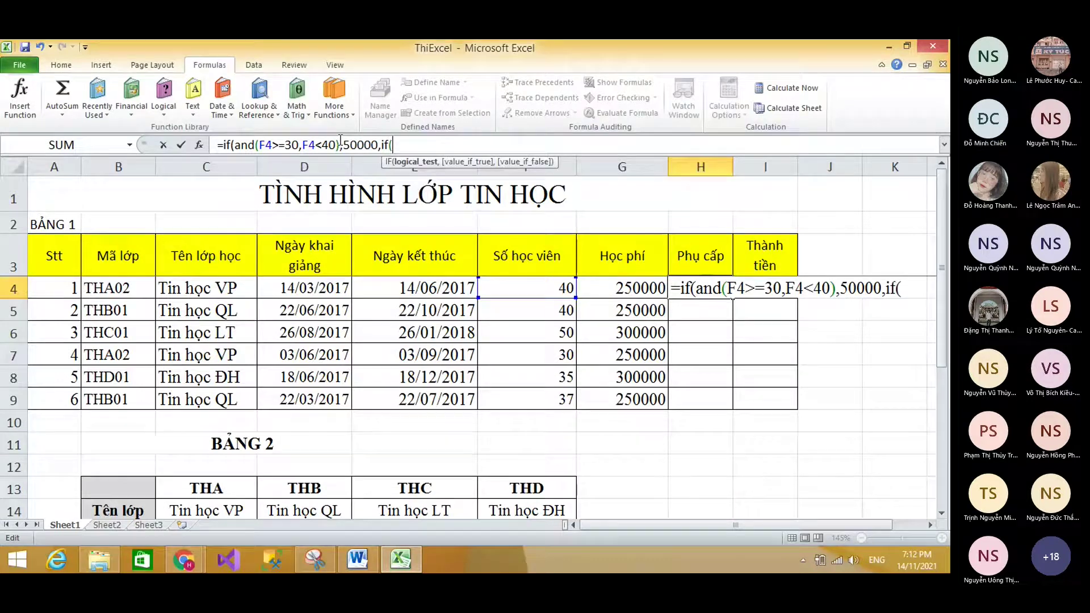
{"action": "left_click_drag", "start_coordinate": [342, 144], "coordinate": [379, 144]}
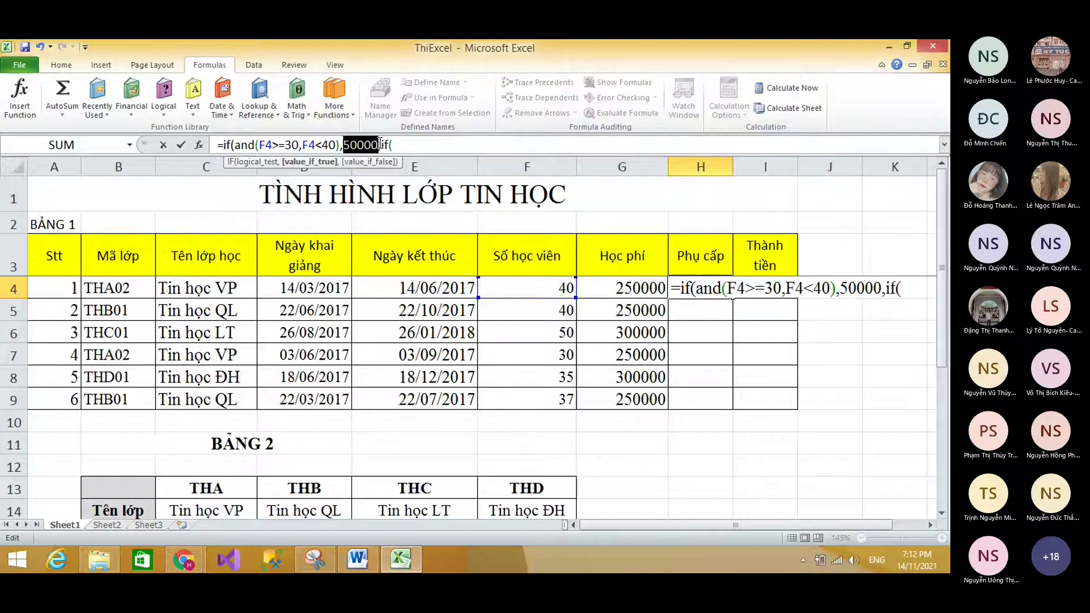
{"action": "key", "text": "End"}
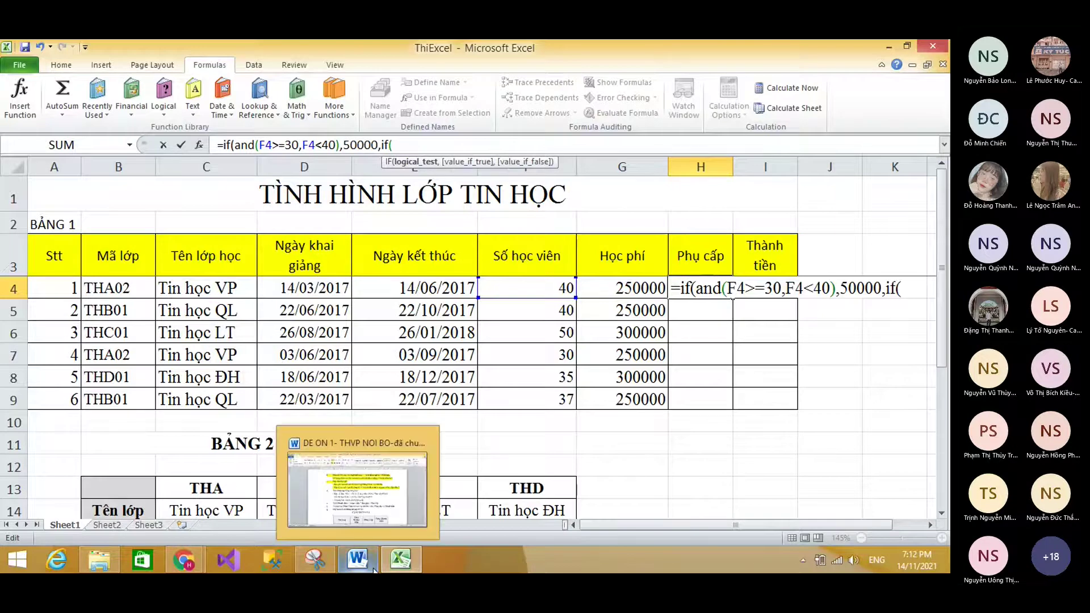
Check task d's second condition in Word, and give H4's nested IF the test F4>=40 with 100000 as its true value.
{"action": "left_click", "coordinate": [357, 559]}
{"action": "left_click_drag", "start_coordinate": [316, 318], "coordinate": [705, 317]}
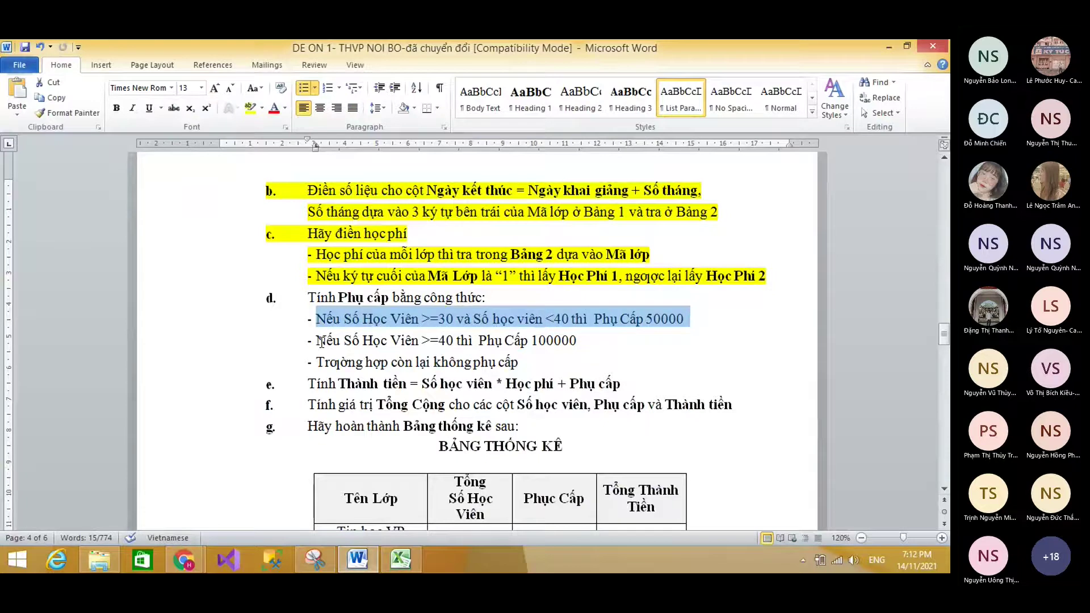
{"action": "left_click_drag", "start_coordinate": [318, 340], "coordinate": [486, 351]}
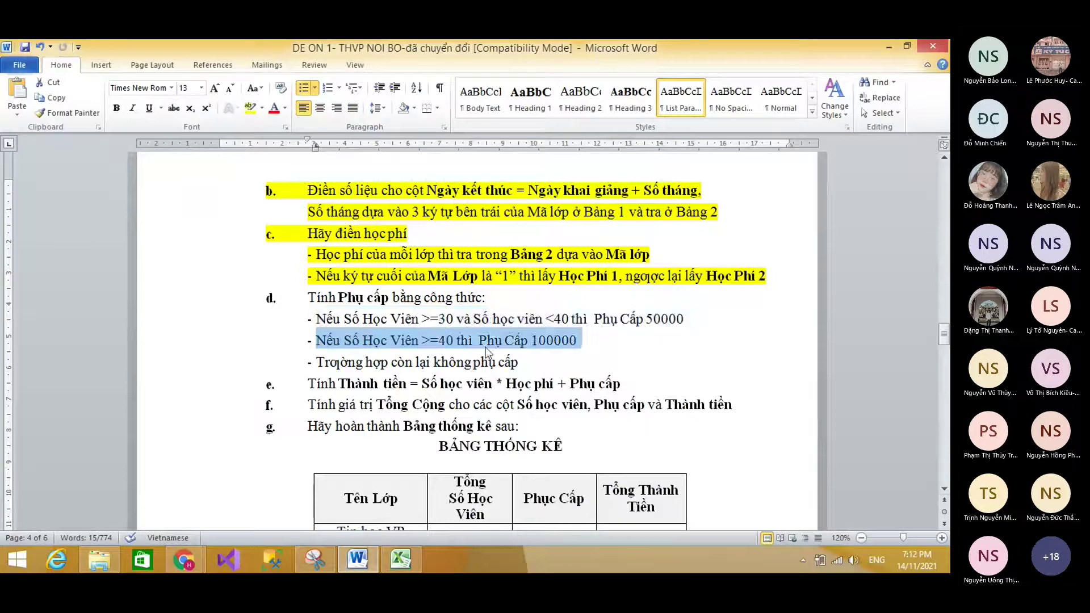
{"action": "left_click", "coordinate": [400, 559]}
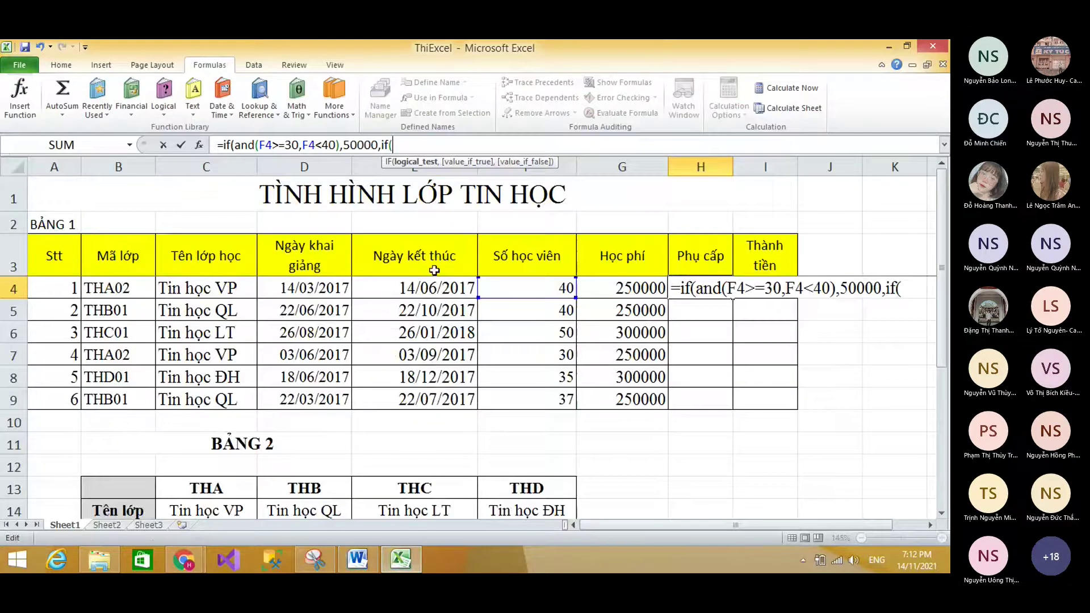
{"action": "left_click", "coordinate": [543, 292]}
{"action": "type", "text": ">=40"}
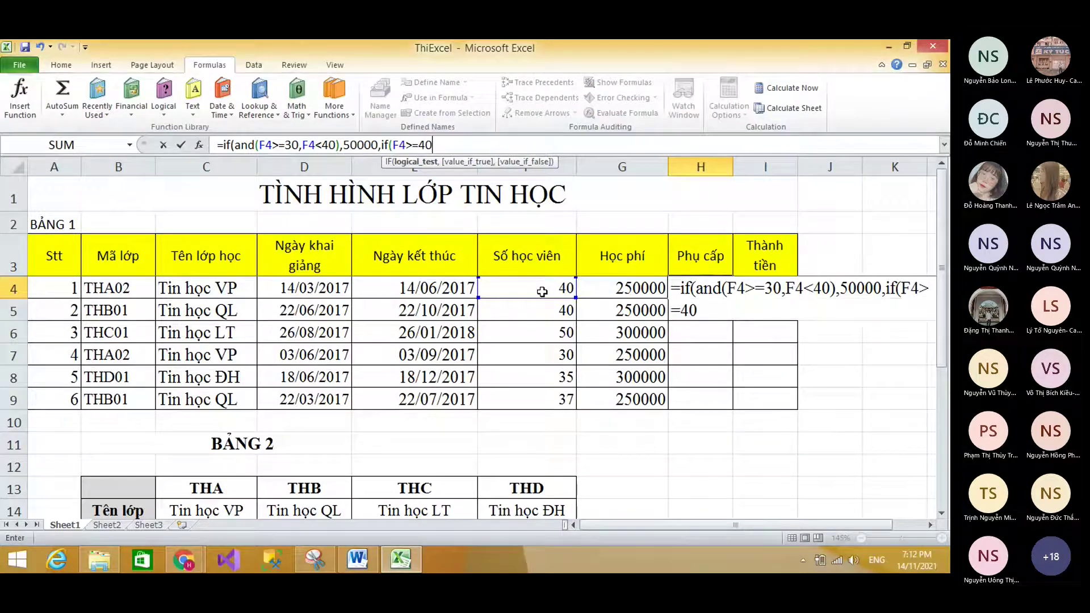
{"action": "type", "text": ",100000"}
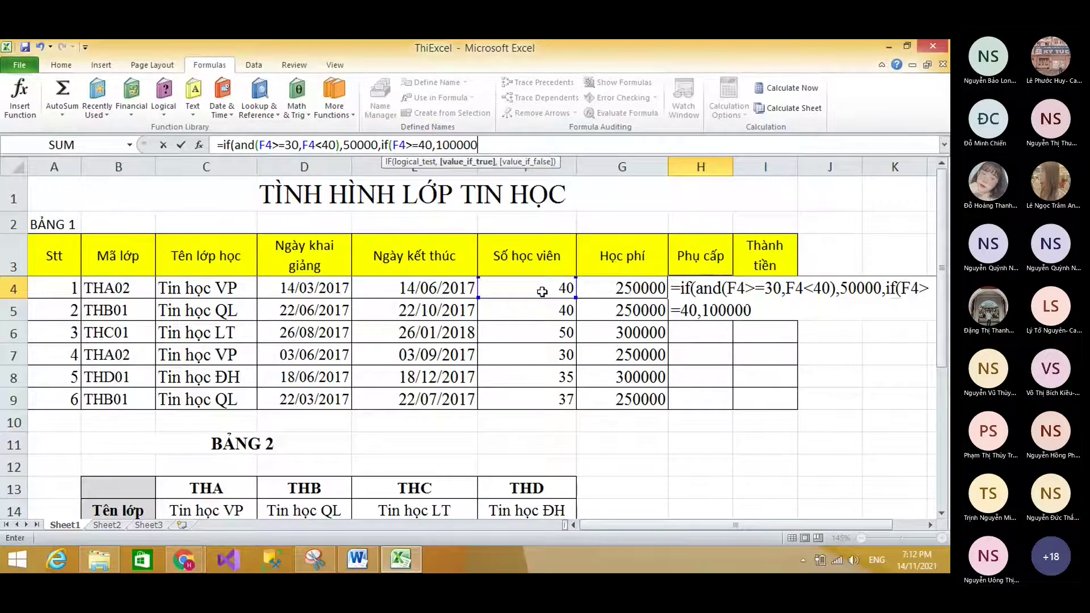
{"action": "type", "text": ","}
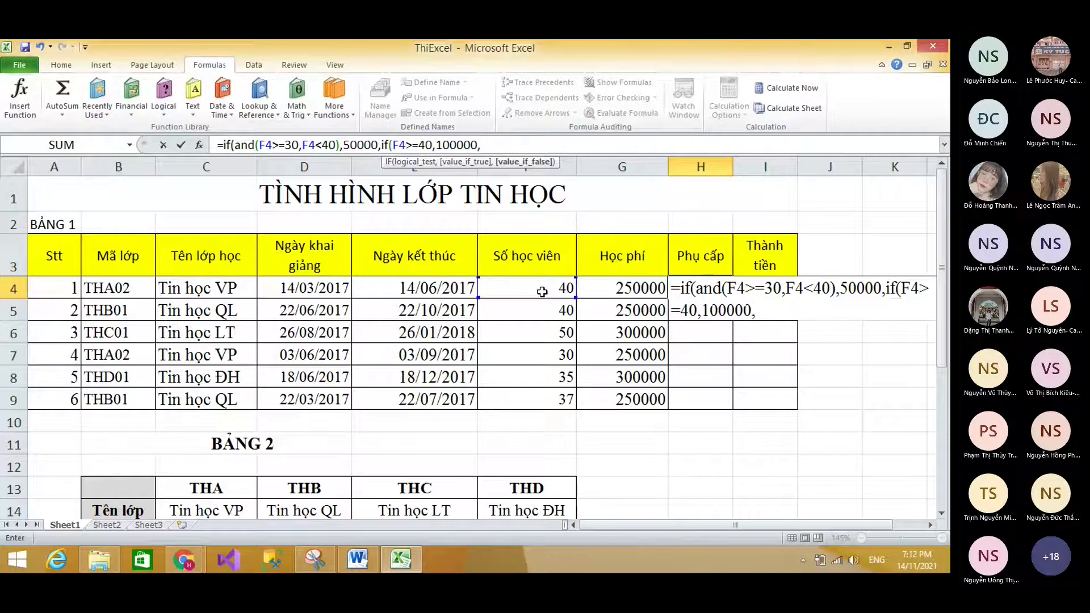
Set 0 as the nested IF's false value in H4, close both IFs and enter the formula.
{"action": "key", "text": "alt+Tab"}
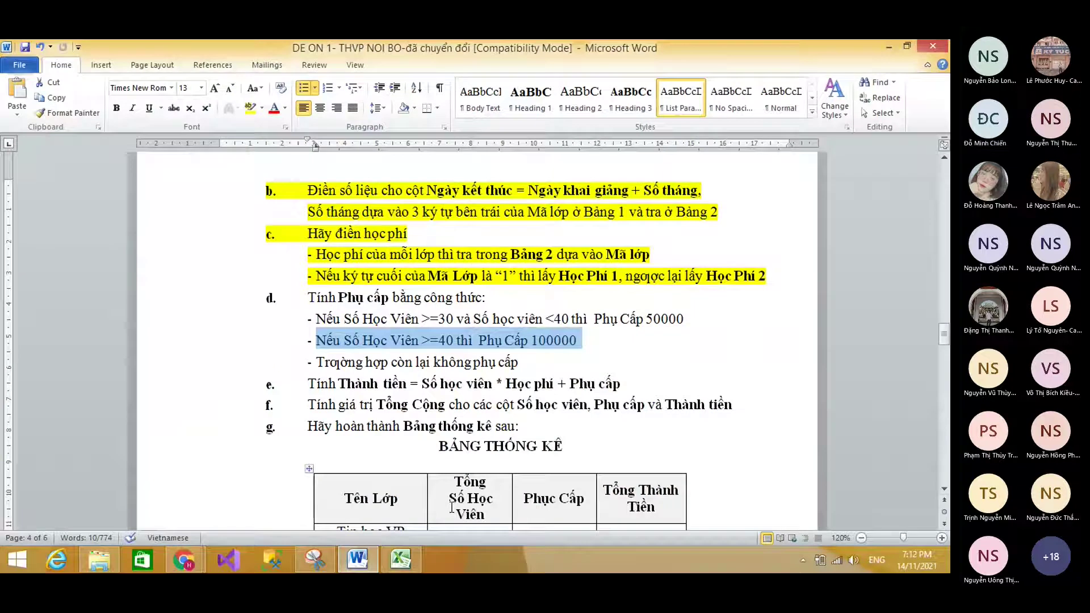
{"action": "key", "text": "alt+Tab"}
{"action": "type", "text": "0"}
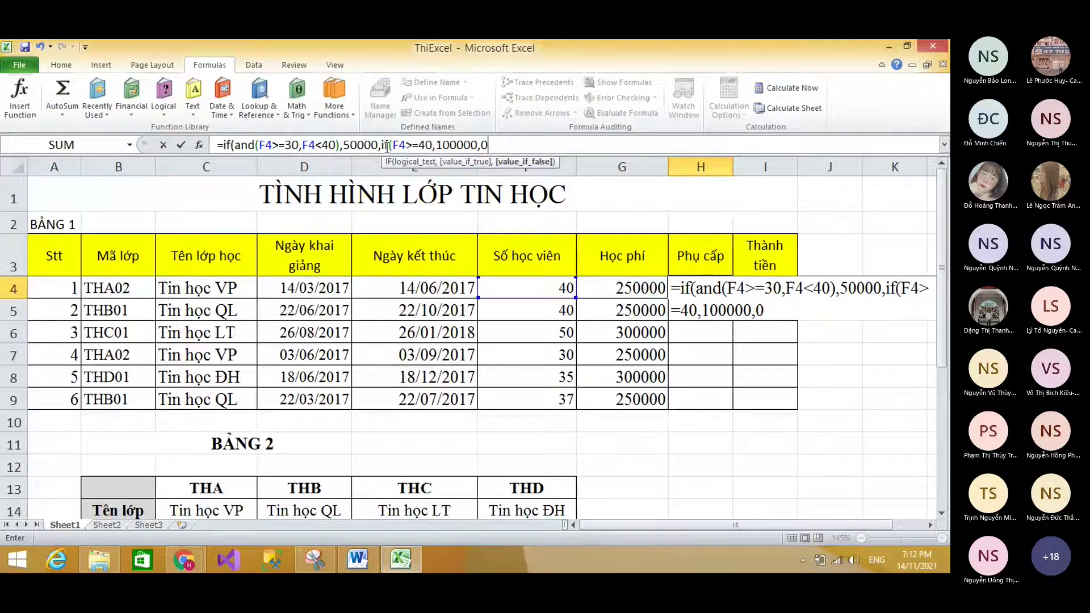
{"action": "type", "text": ")"}
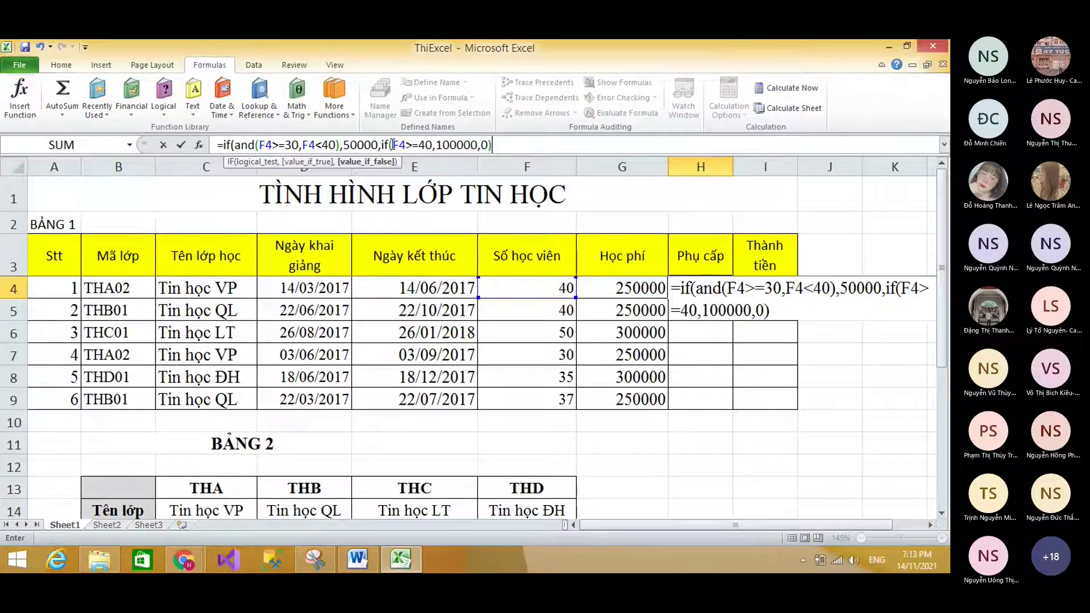
{"action": "left_click_drag", "start_coordinate": [381, 145], "coordinate": [499, 141]}
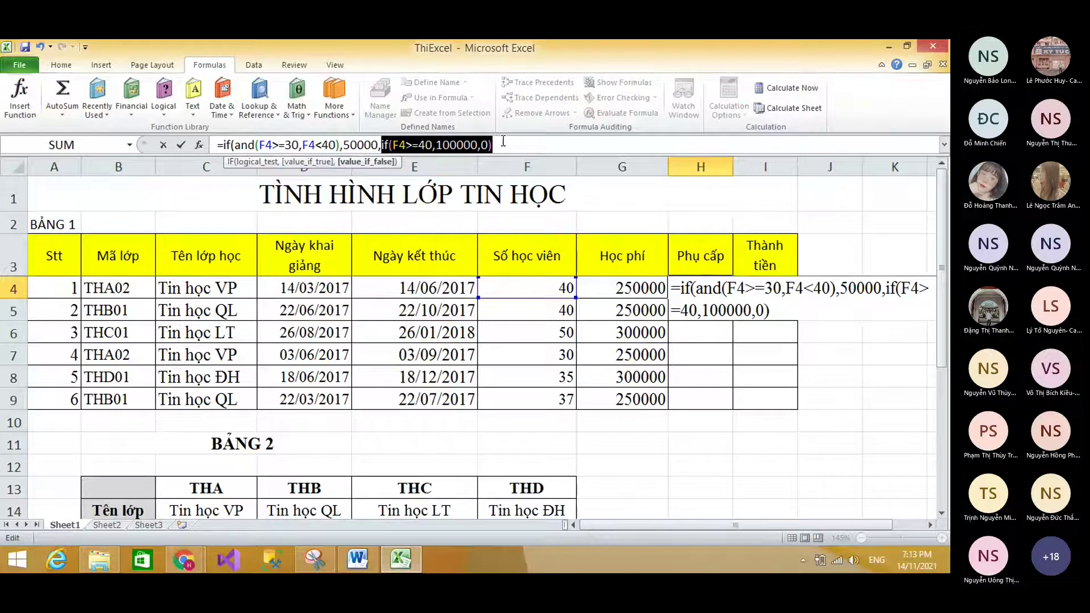
{"action": "left_click", "coordinate": [511, 145]}
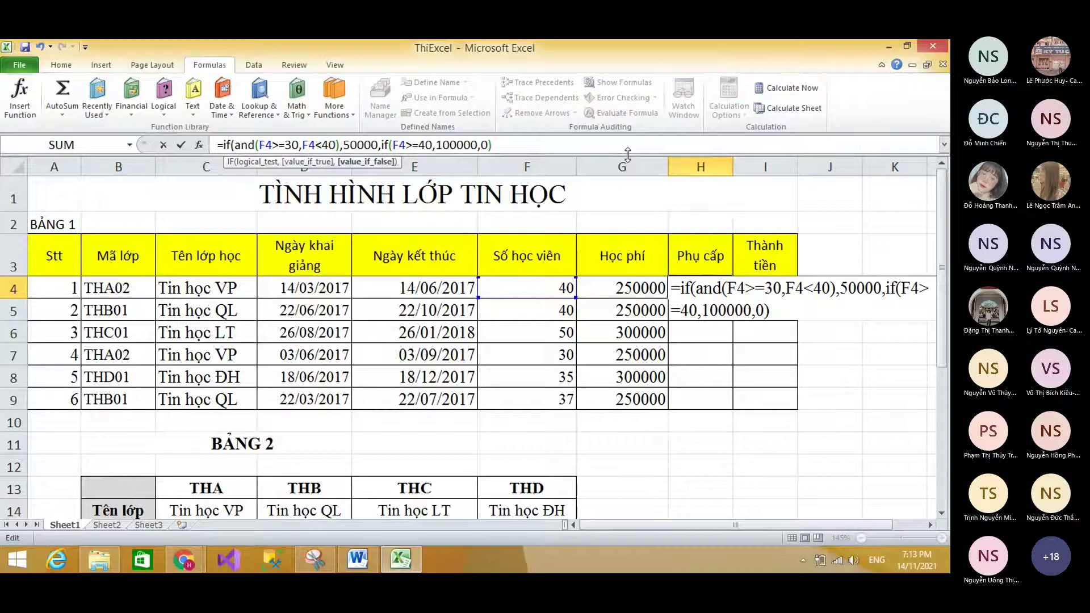
{"action": "type", "text": ")"}
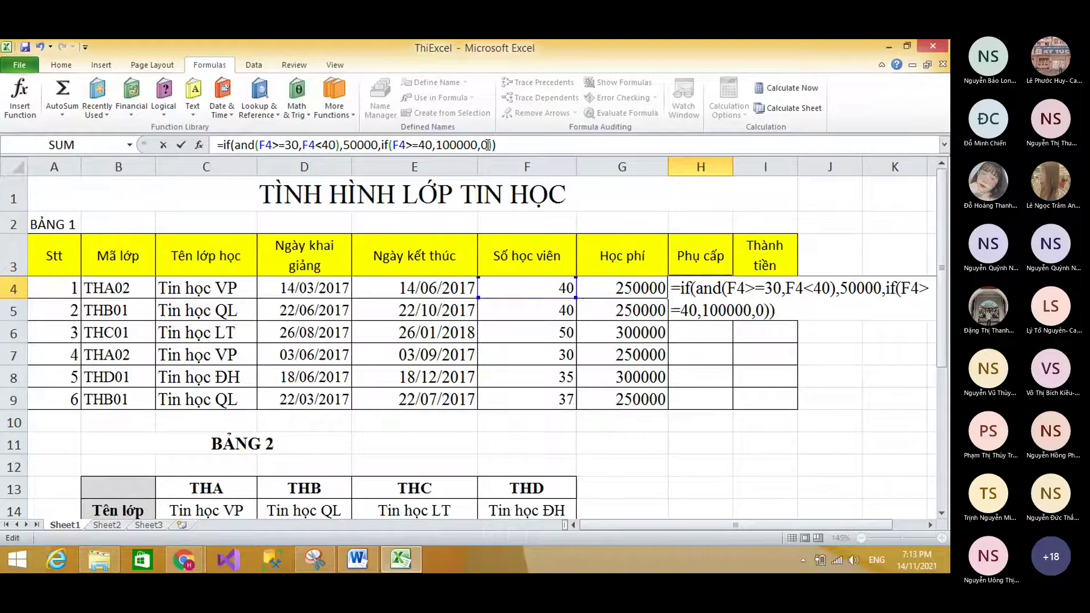
{"action": "left_click_drag", "start_coordinate": [489, 145], "coordinate": [503, 146]}
{"action": "left_click", "coordinate": [511, 143]}
{"action": "key", "text": "Return"}
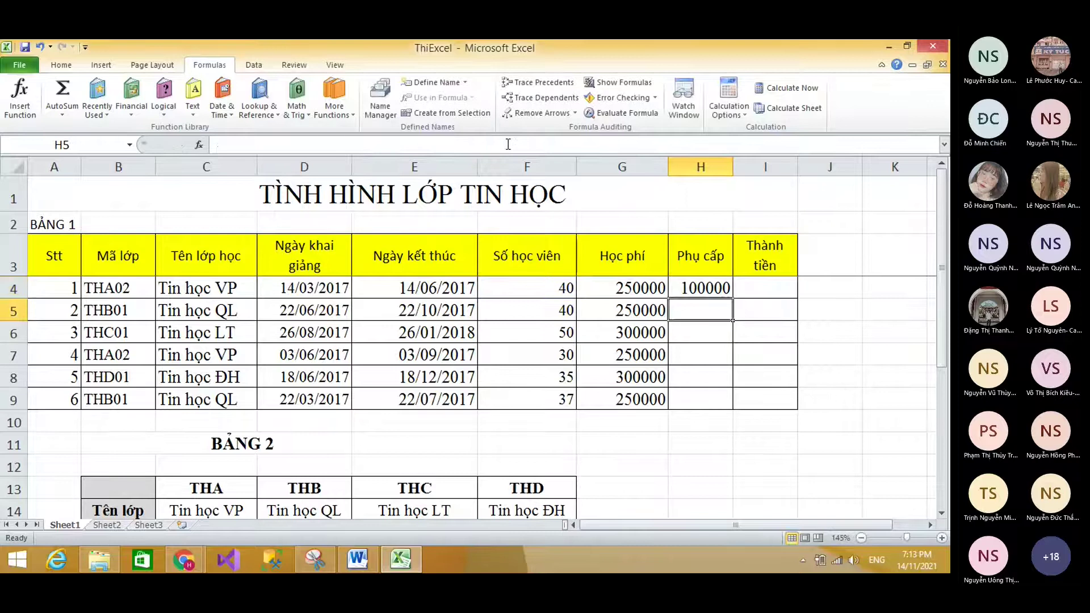
Fill the Phụ cấp formula from H4 down to H9 and widen column H.
{"action": "left_click", "coordinate": [726, 284]}
{"action": "left_click_drag", "start_coordinate": [732, 298], "coordinate": [724, 405]}
{"action": "left_click", "coordinate": [702, 288]}
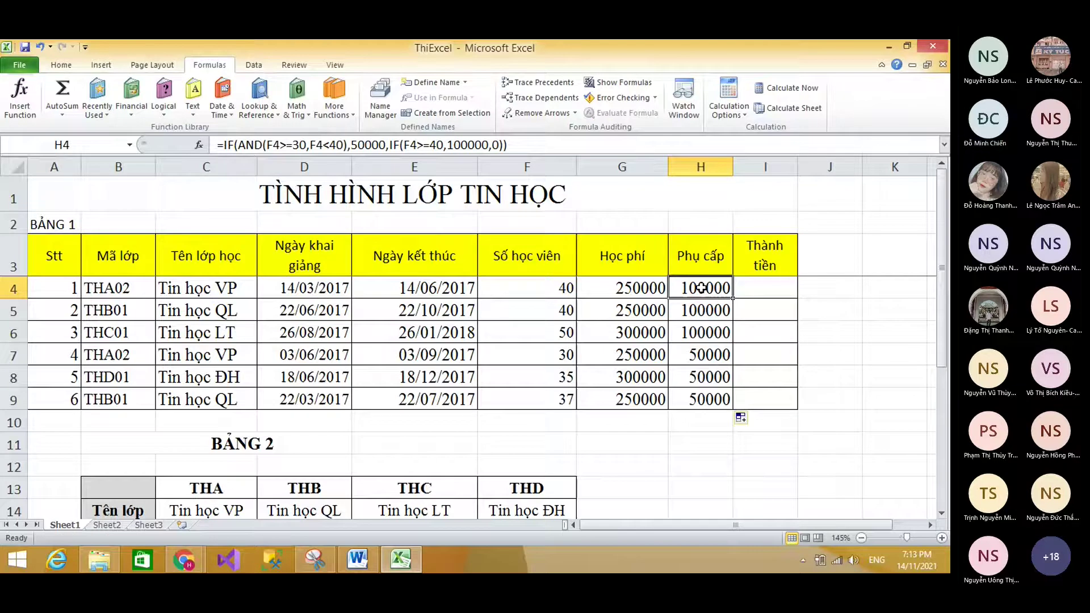
{"action": "left_click_drag", "start_coordinate": [733, 170], "coordinate": [758, 171]}
Switch to Word, check task e's Thành tiền formula, and highlight all of task d in yellow as done.
{"action": "left_click", "coordinate": [358, 559]}
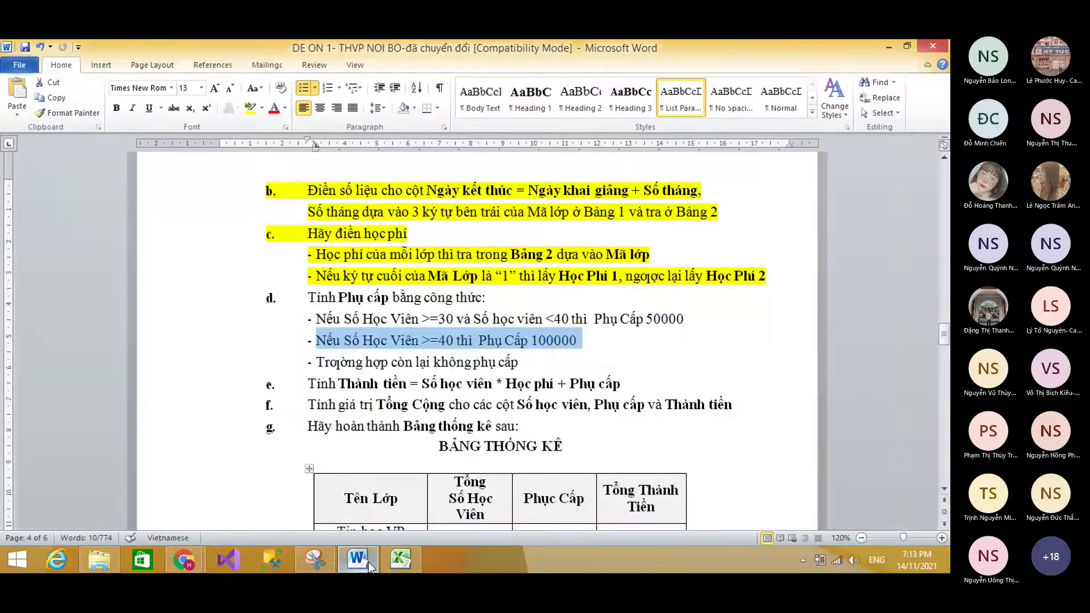
{"action": "left_click", "coordinate": [309, 384]}
{"action": "left_click_drag", "start_coordinate": [309, 384], "coordinate": [626, 385]}
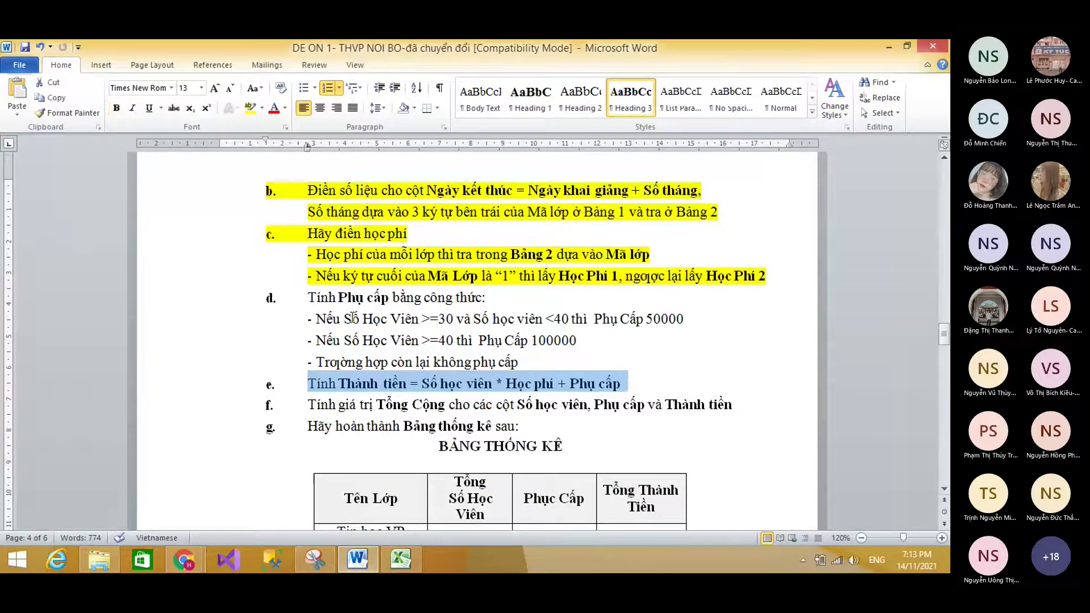
{"action": "left_click_drag", "start_coordinate": [308, 298], "coordinate": [544, 356]}
{"action": "left_click", "coordinate": [249, 108]}
{"action": "left_click", "coordinate": [351, 310]}
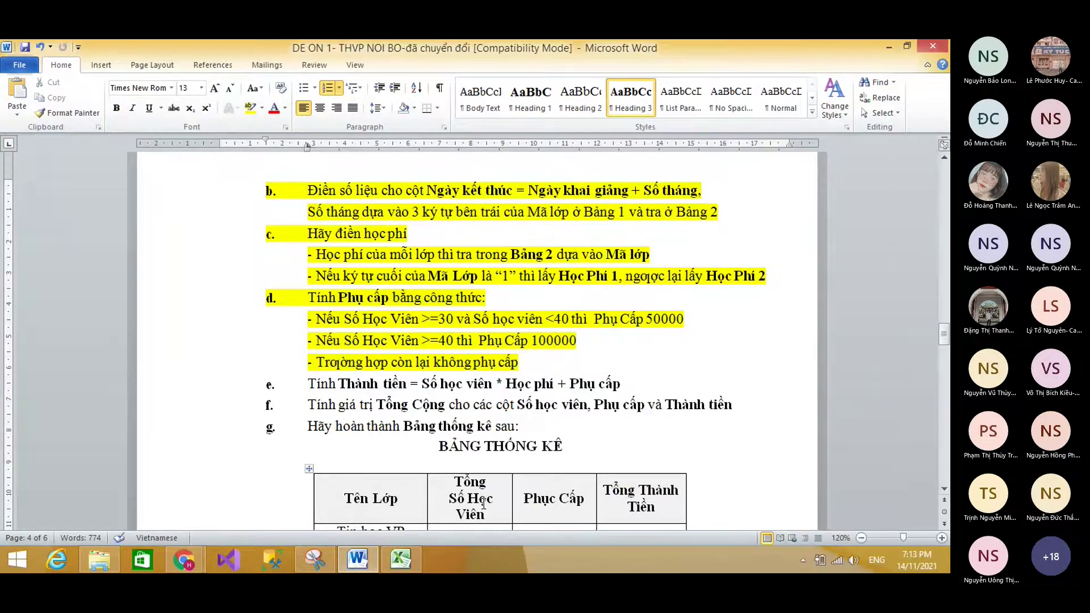
Switch to Excel and enter the Thành tiền formula =F4*G4+H4 in I4.
{"action": "left_click", "coordinate": [400, 559]}
{"action": "left_click", "coordinate": [792, 290]}
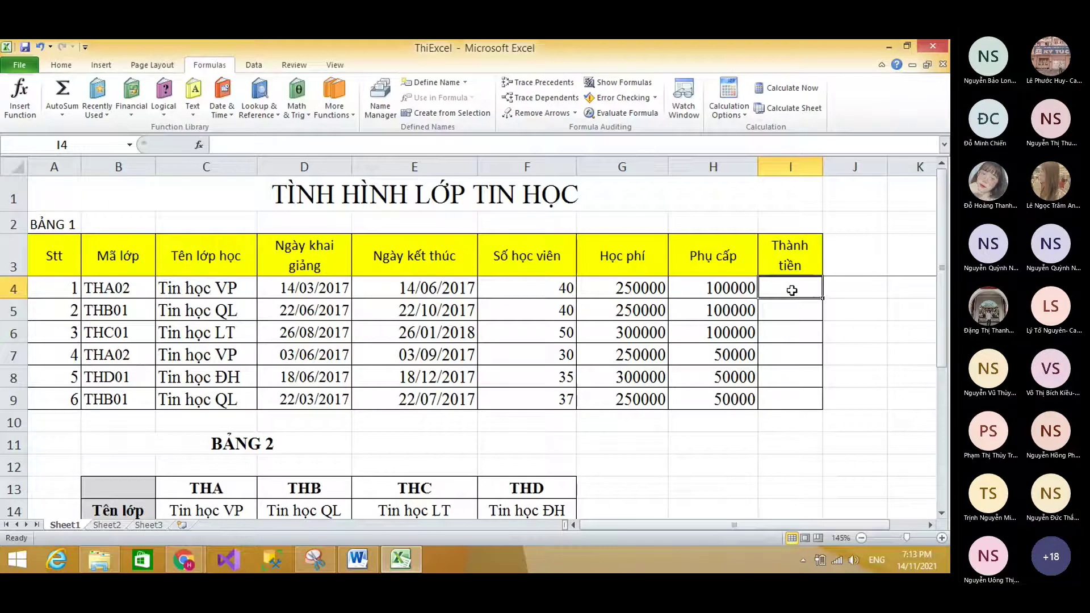
{"action": "type", "text": "="}
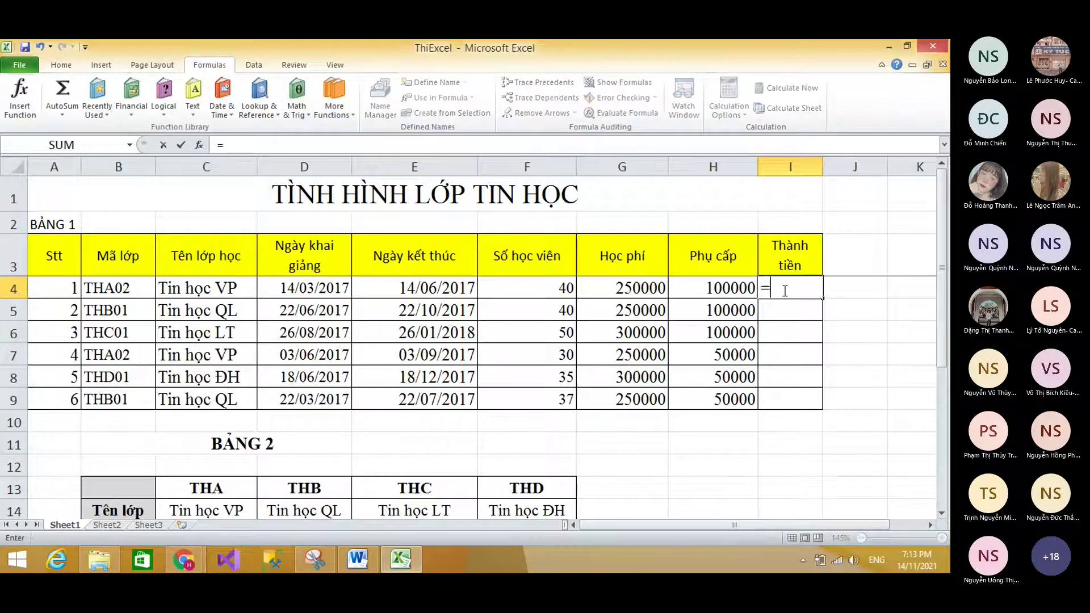
{"action": "left_click", "coordinate": [540, 286]}
{"action": "type", "text": "*"}
{"action": "left_click", "coordinate": [635, 291]}
{"action": "type", "text": "+"}
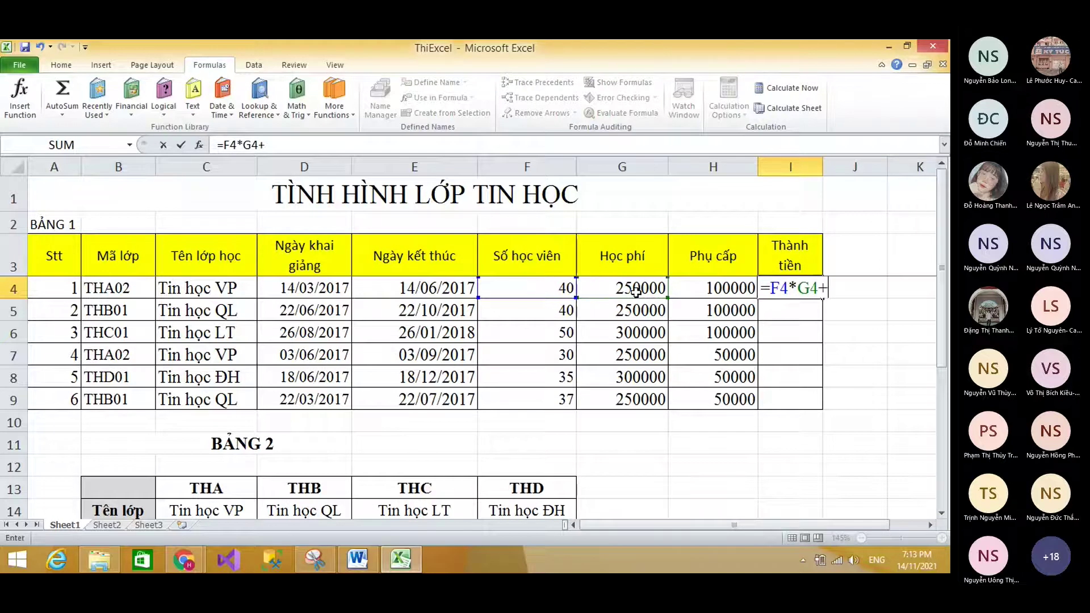
{"action": "left_click", "coordinate": [716, 285]}
{"action": "key", "text": "Return"}
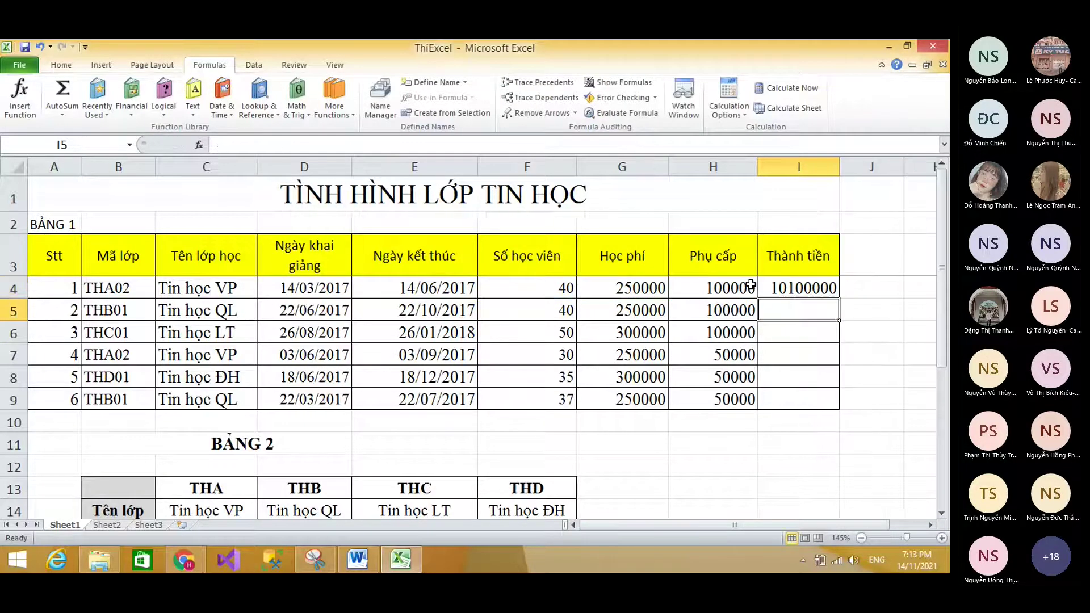
Fill the Thành tiền formula from I4 down to I9 and widen column I slightly.
{"action": "left_click", "coordinate": [827, 288]}
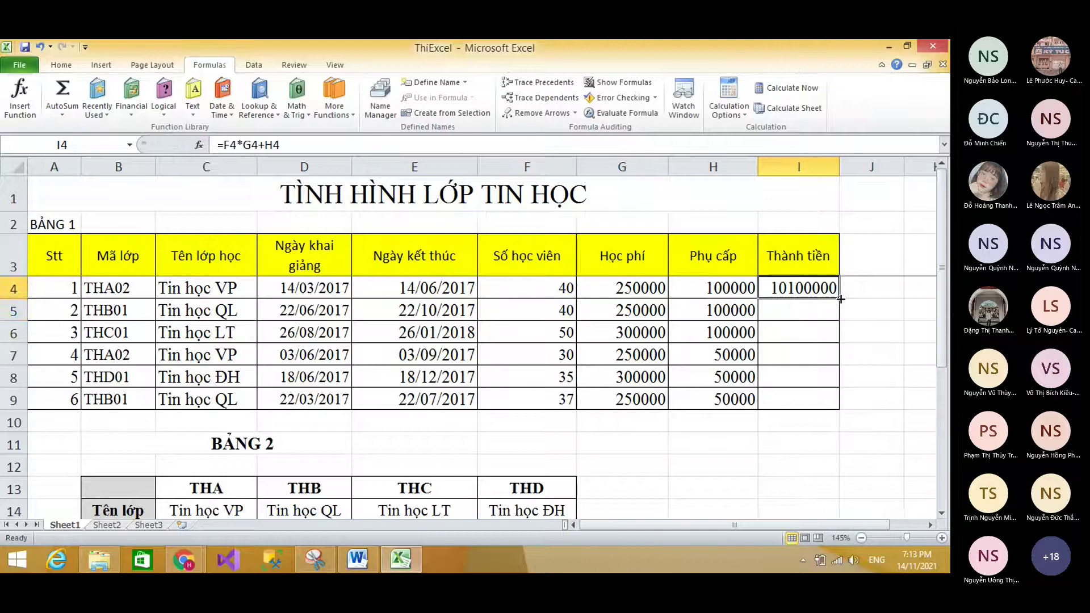
{"action": "double_click", "coordinate": [840, 299]}
{"action": "left_click_drag", "start_coordinate": [840, 168], "coordinate": [849, 171]}
Apply the comma number style to I4:I9 and widen column I to fit the amounts.
{"action": "left_click", "coordinate": [54, 66]}
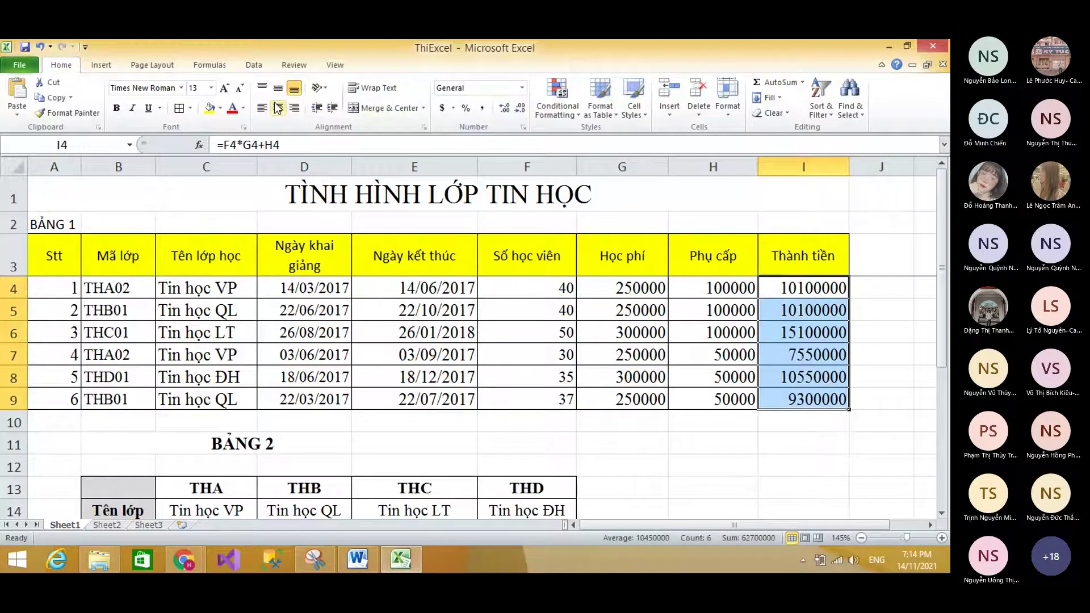
{"action": "left_click", "coordinate": [482, 109]}
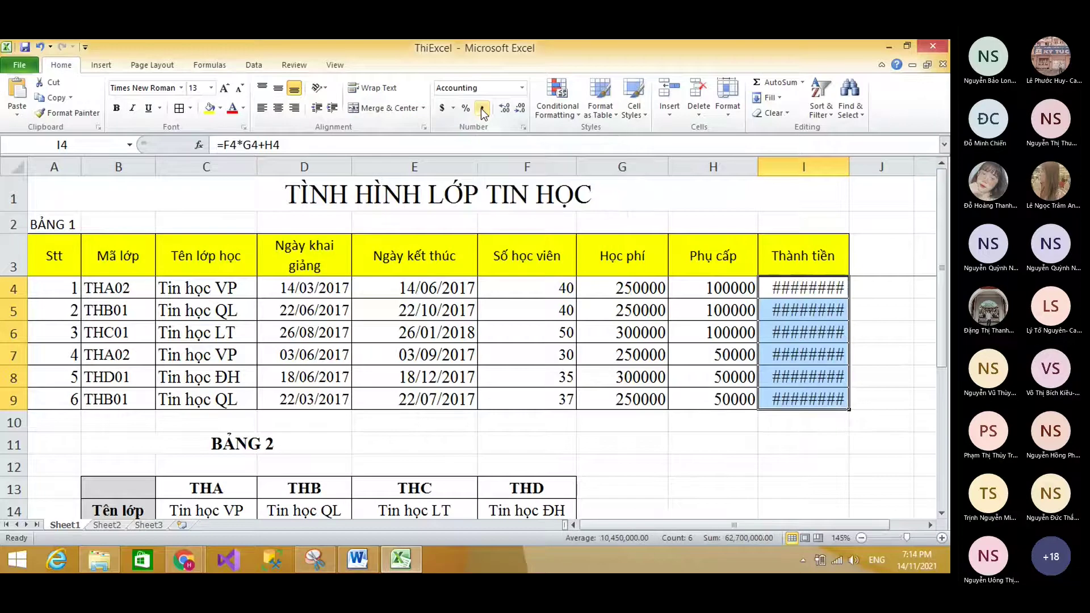
{"action": "left_click_drag", "start_coordinate": [849, 171], "coordinate": [883, 170]}
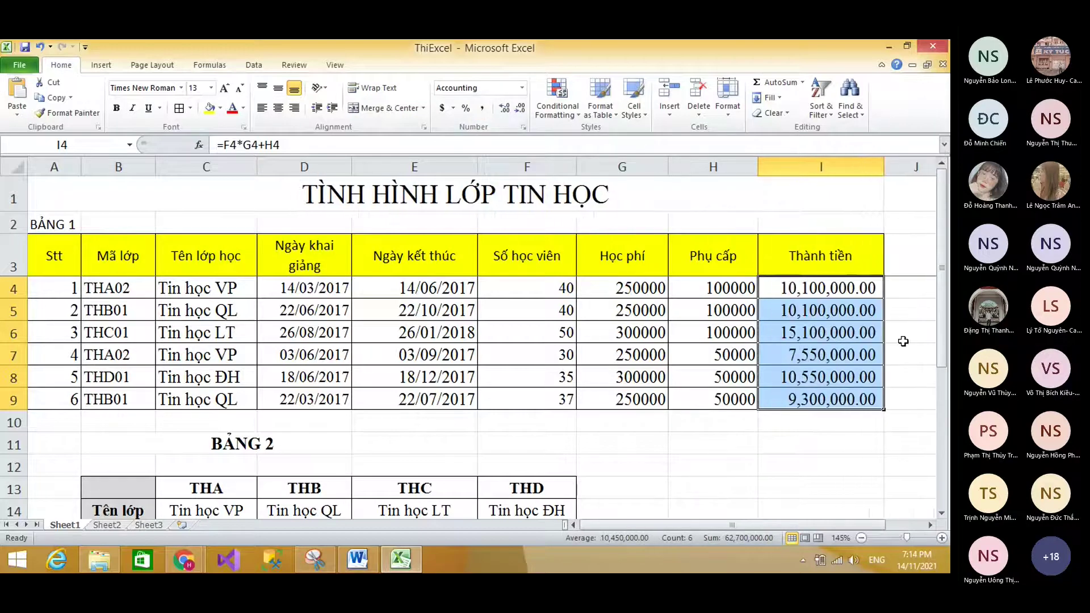
{"action": "left_click", "coordinate": [808, 424]}
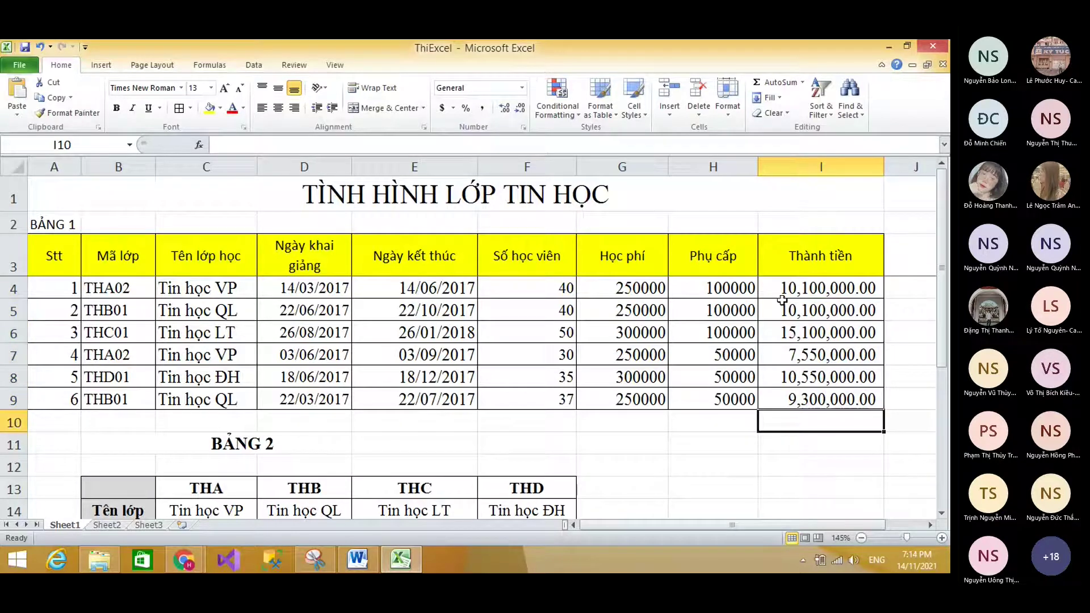
{"action": "left_click", "coordinate": [820, 288]}
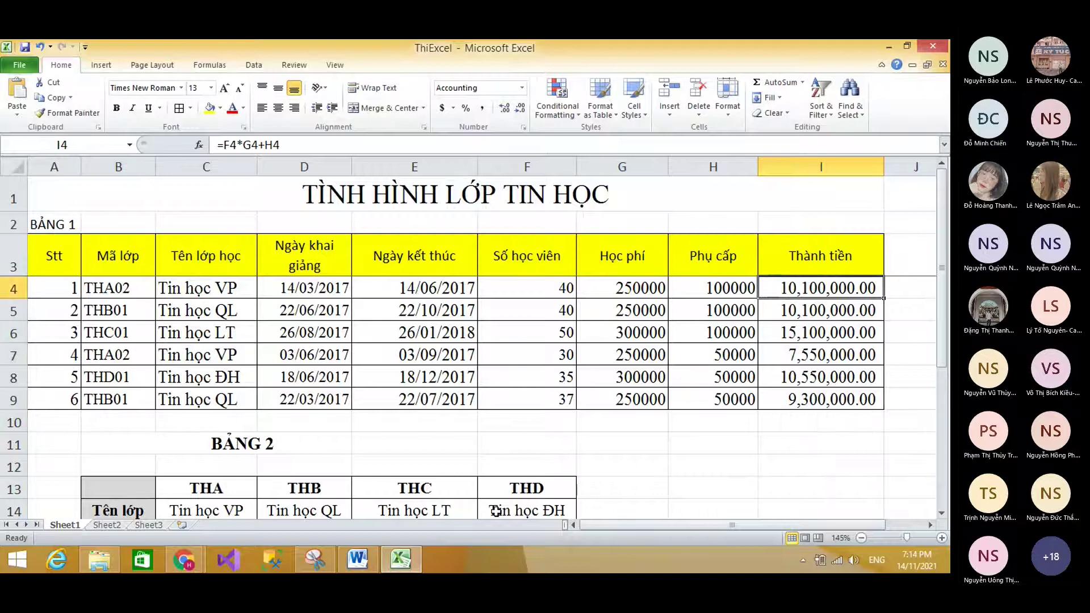
Switch to Word, highlight task e in yellow as done, and check which columns task f wants totalled.
{"action": "key", "text": "alt+Tab"}
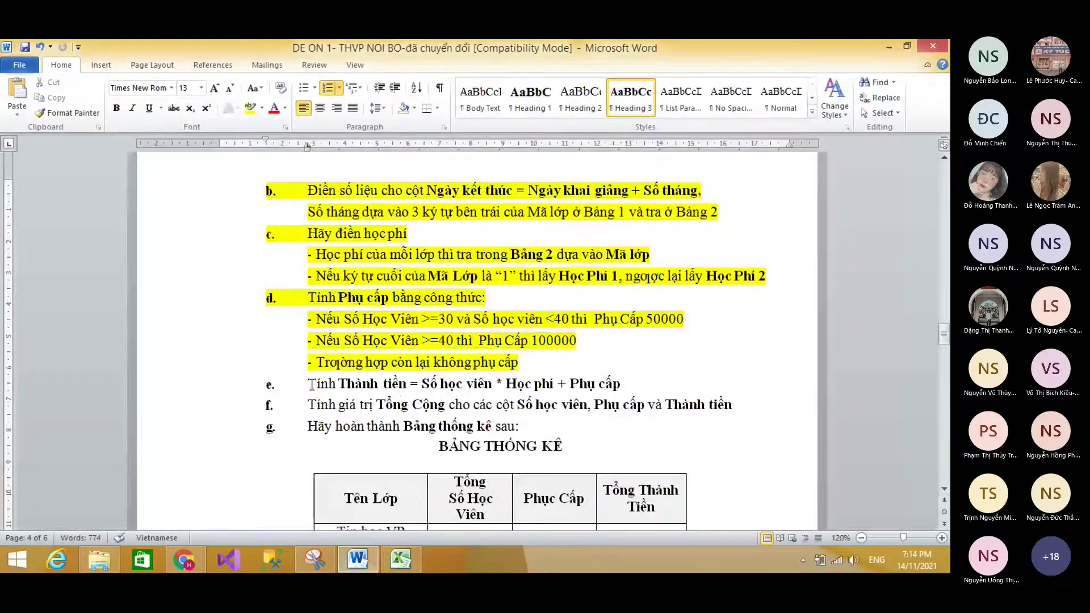
{"action": "left_click_drag", "start_coordinate": [312, 385], "coordinate": [488, 376]}
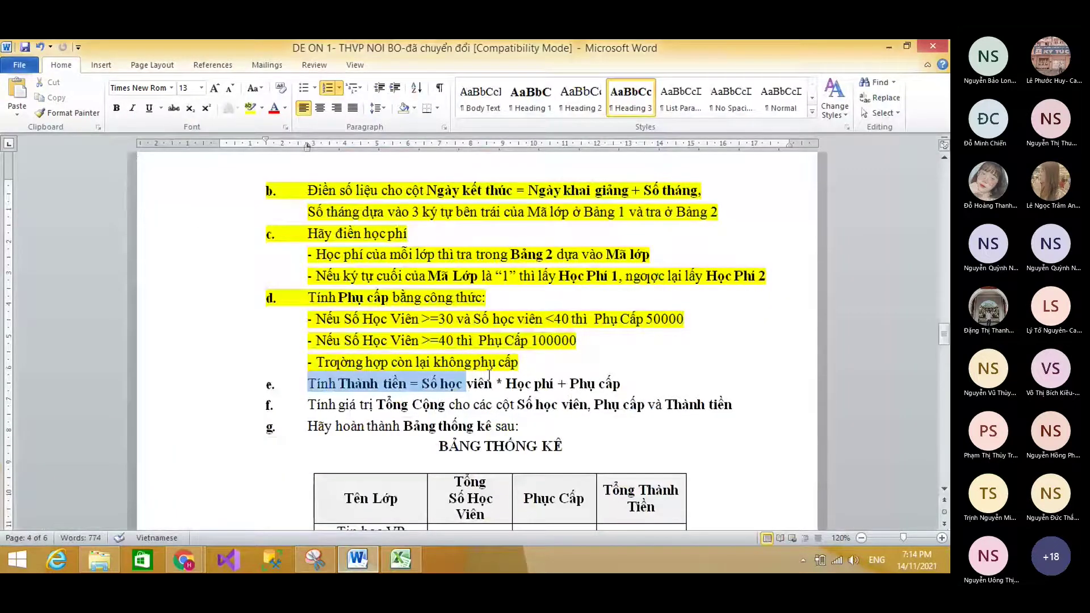
{"action": "left_click_drag", "start_coordinate": [489, 375], "coordinate": [620, 385]}
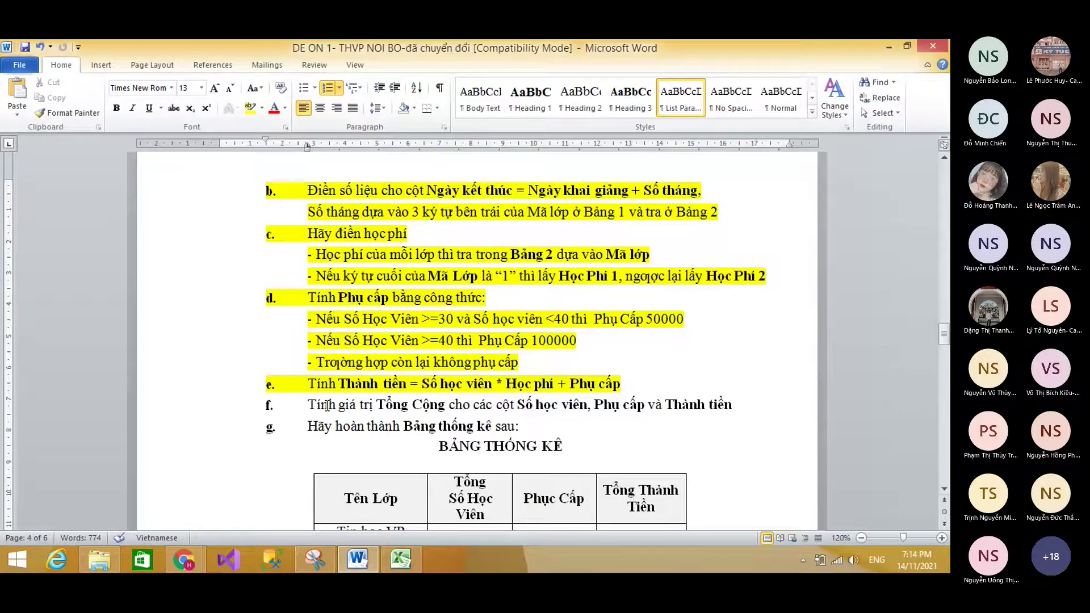
{"action": "left_click", "coordinate": [621, 404]}
{"action": "left_click", "coordinate": [690, 404]}
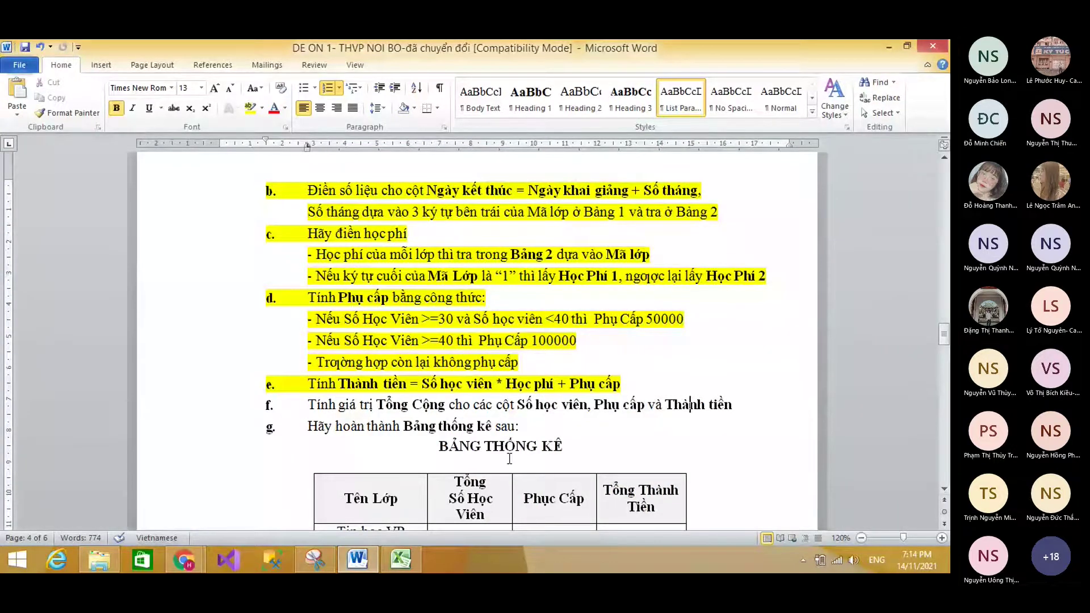
Switch to Excel and add AutoSum totals in F10:I10 below the class table.
{"action": "key", "text": "alt+Tab"}
{"action": "left_click", "coordinate": [534, 413]}
{"action": "scroll", "coordinate": [534, 413], "scroll_direction": "down", "scroll_amount": 1}
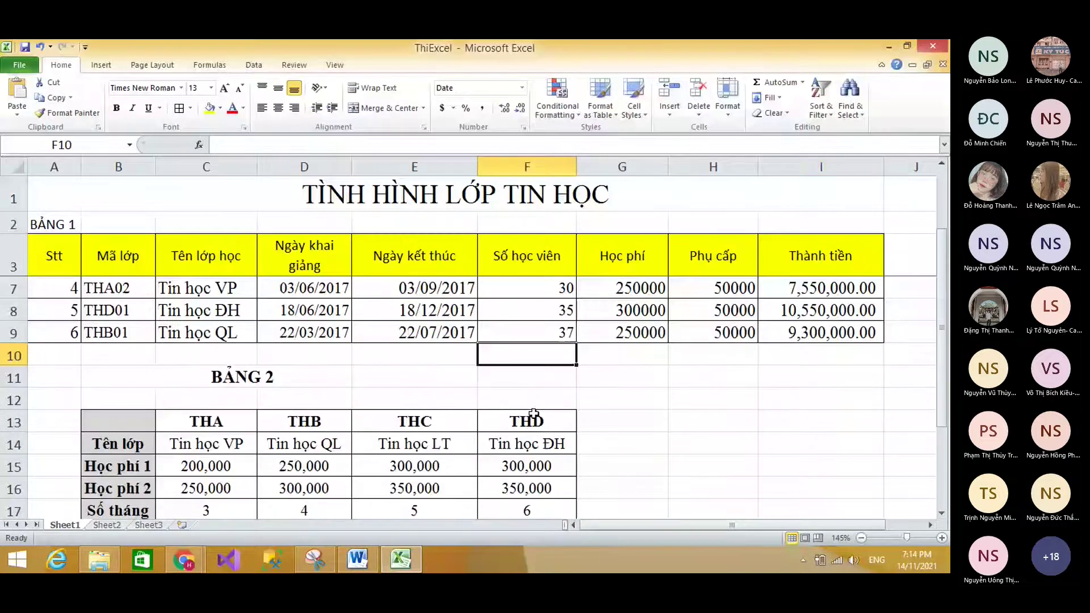
{"action": "scroll", "coordinate": [586, 434], "scroll_direction": "up", "scroll_amount": 1}
{"action": "left_click_drag", "start_coordinate": [572, 427], "coordinate": [793, 411]}
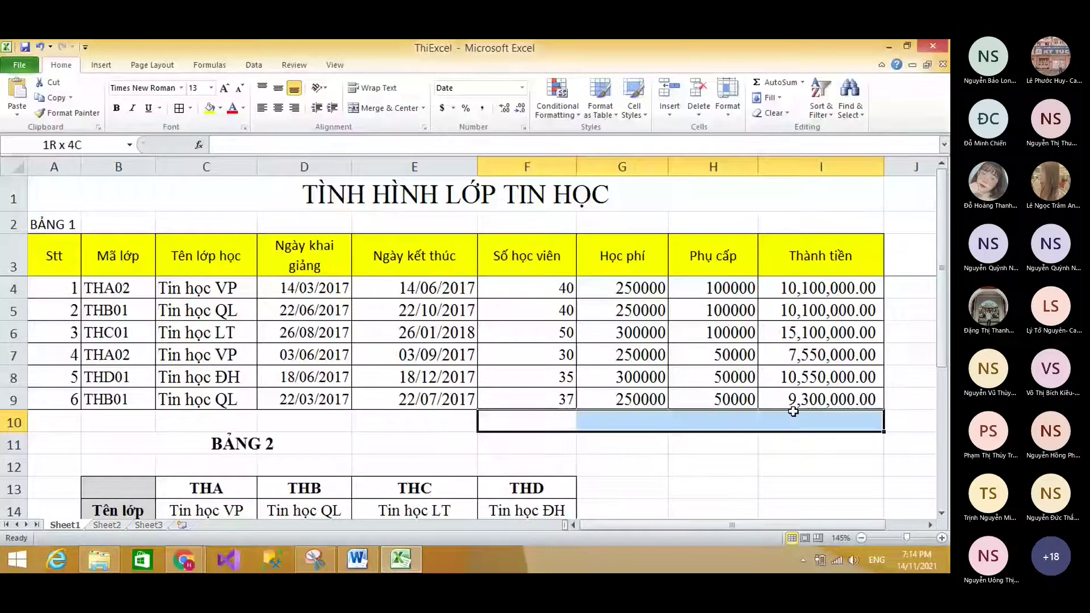
{"action": "left_click_drag", "start_coordinate": [534, 422], "coordinate": [826, 416]}
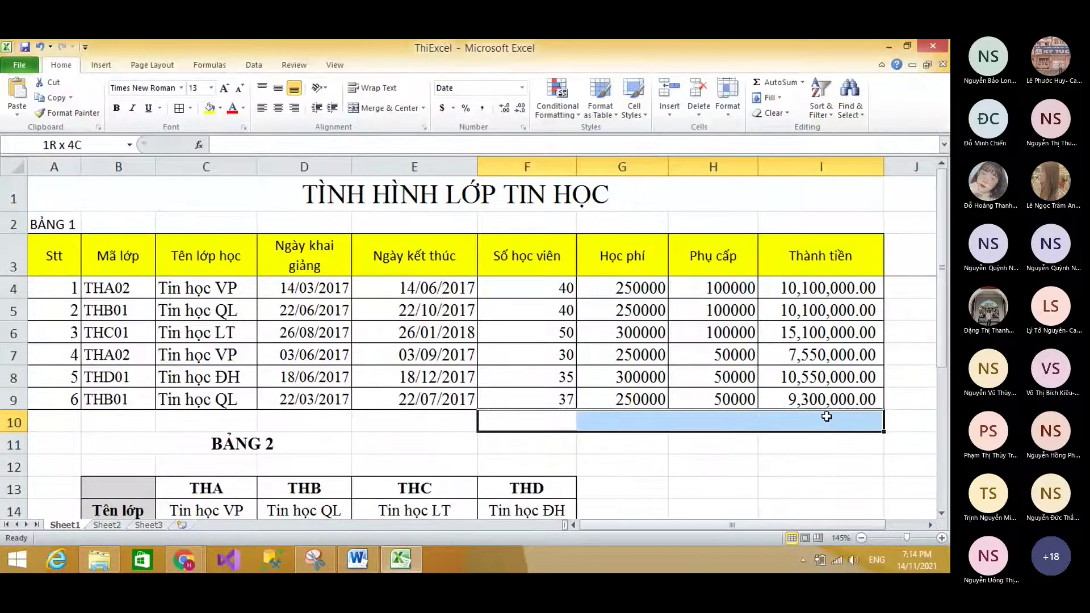
{"action": "left_click", "coordinate": [775, 86]}
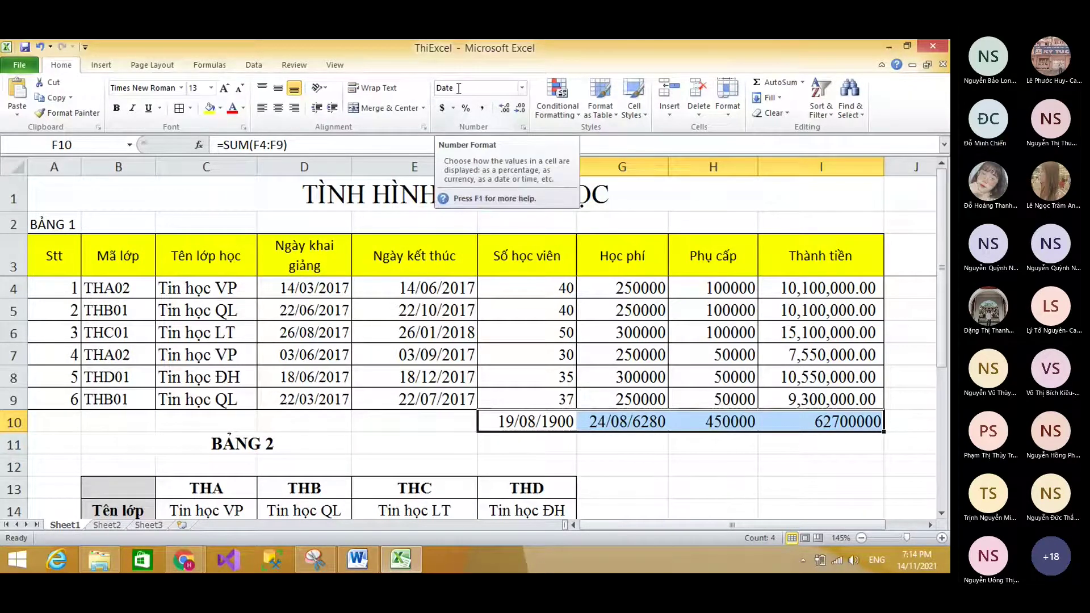
Apply the Number format to the totals in F10:I10 and try out different numbers of decimal places.
{"action": "left_click", "coordinate": [521, 88]}
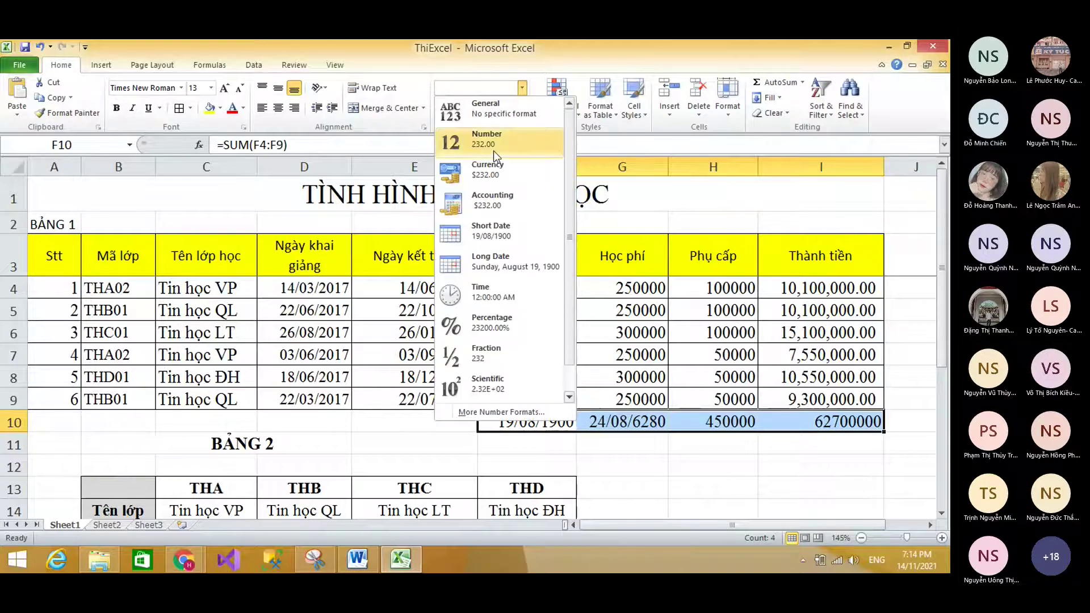
{"action": "left_click", "coordinate": [493, 151]}
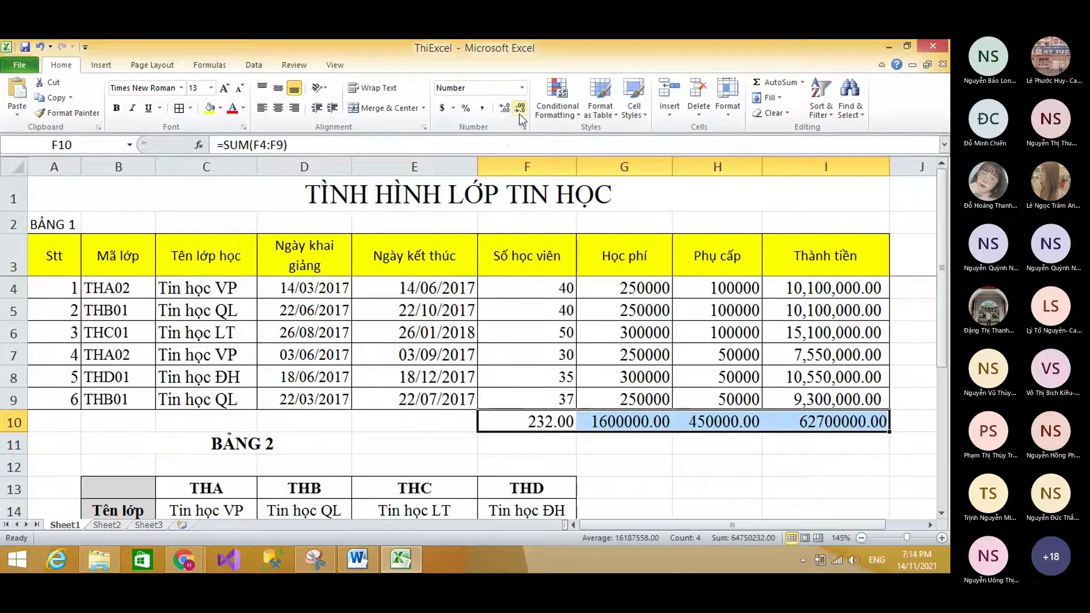
{"action": "left_click", "coordinate": [520, 112]}
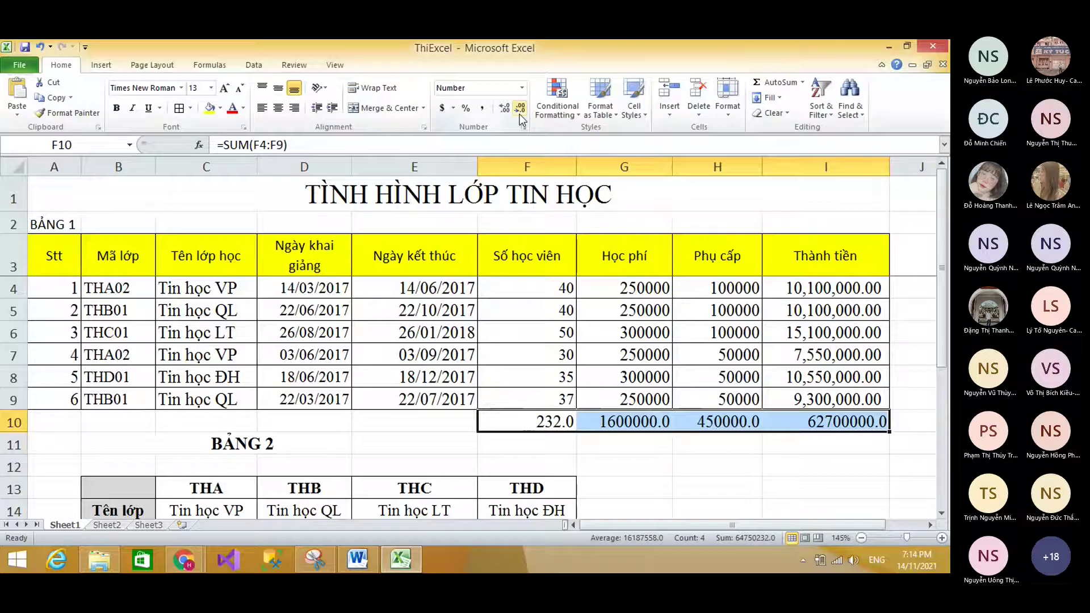
{"action": "left_click", "coordinate": [520, 112]}
{"action": "key", "text": "ctrl+z"}
{"action": "key", "text": "ctrl+z"}
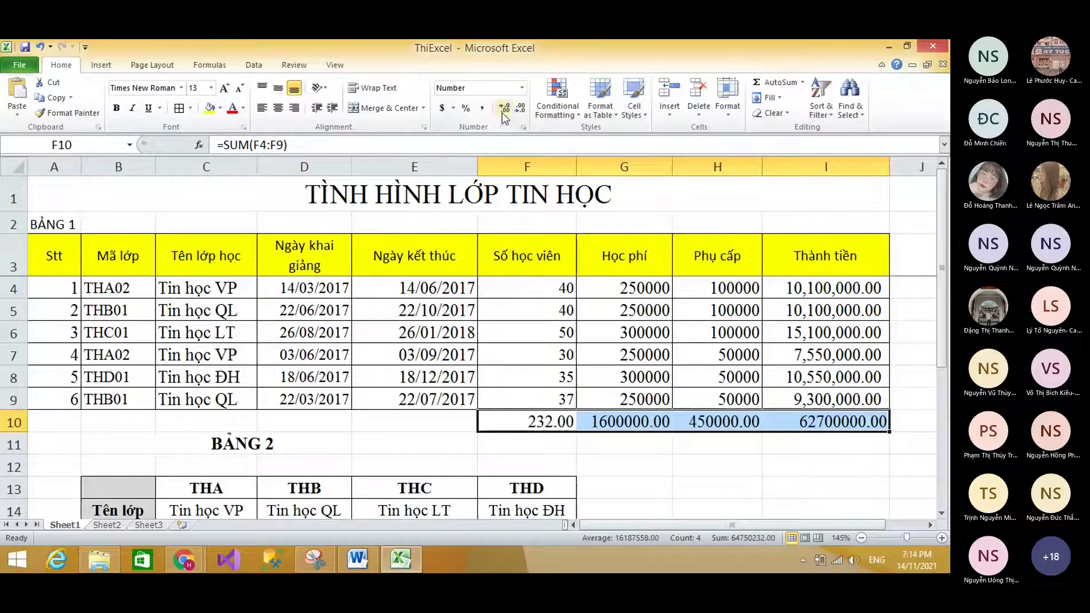
{"action": "double_click", "coordinate": [523, 112]}
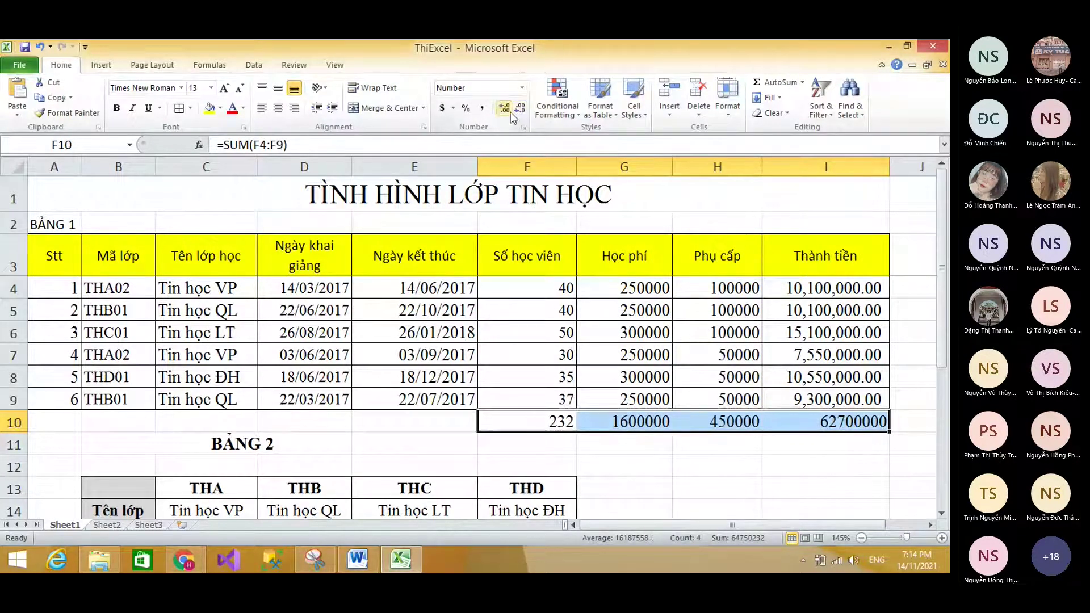
{"action": "left_click", "coordinate": [511, 113]}
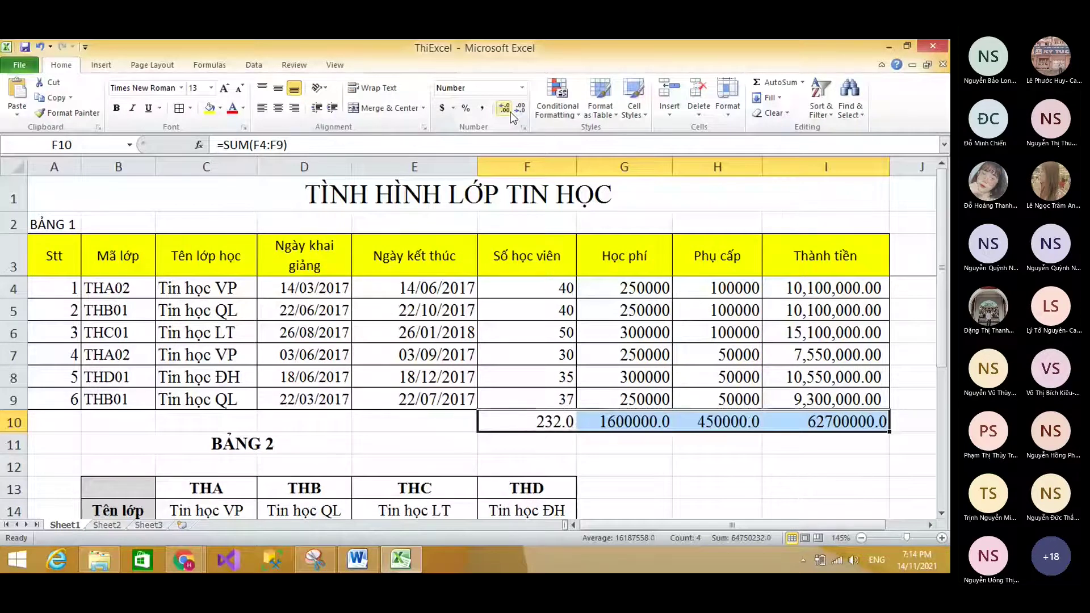
Apply the comma number style to the totals in F10:I10 and autofit the width of column H.
{"action": "left_click", "coordinate": [482, 108]}
{"action": "key", "text": "Right"}
{"action": "key", "text": "Right"}
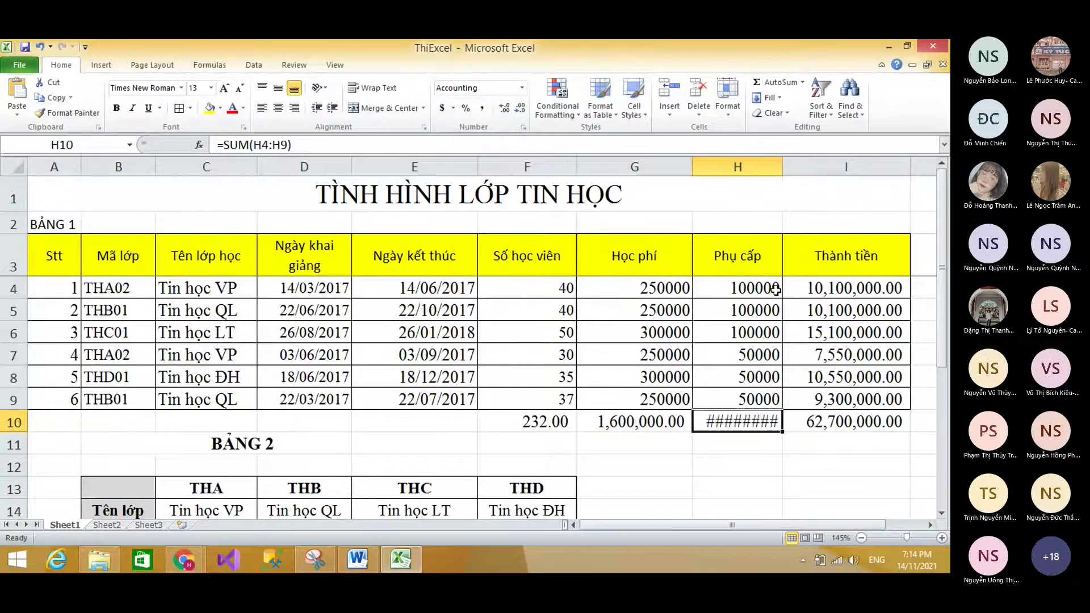
{"action": "double_click", "coordinate": [782, 166]}
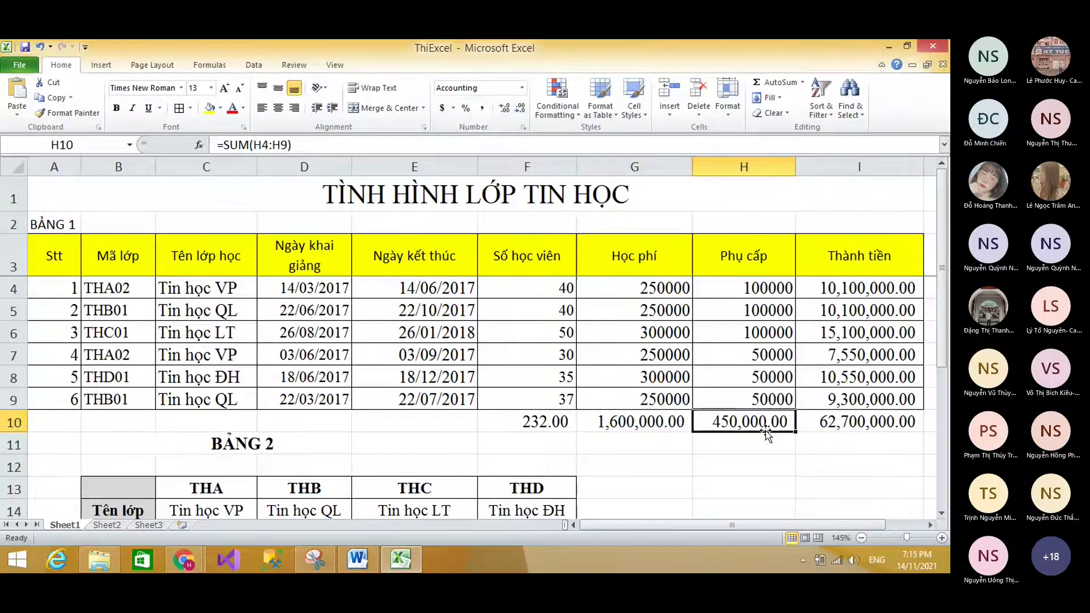
Fill the total cells F10:I10 with yellow and leave their number format as it is.
{"action": "left_click_drag", "start_coordinate": [528, 421], "coordinate": [869, 422]}
{"action": "left_click", "coordinate": [210, 107]}
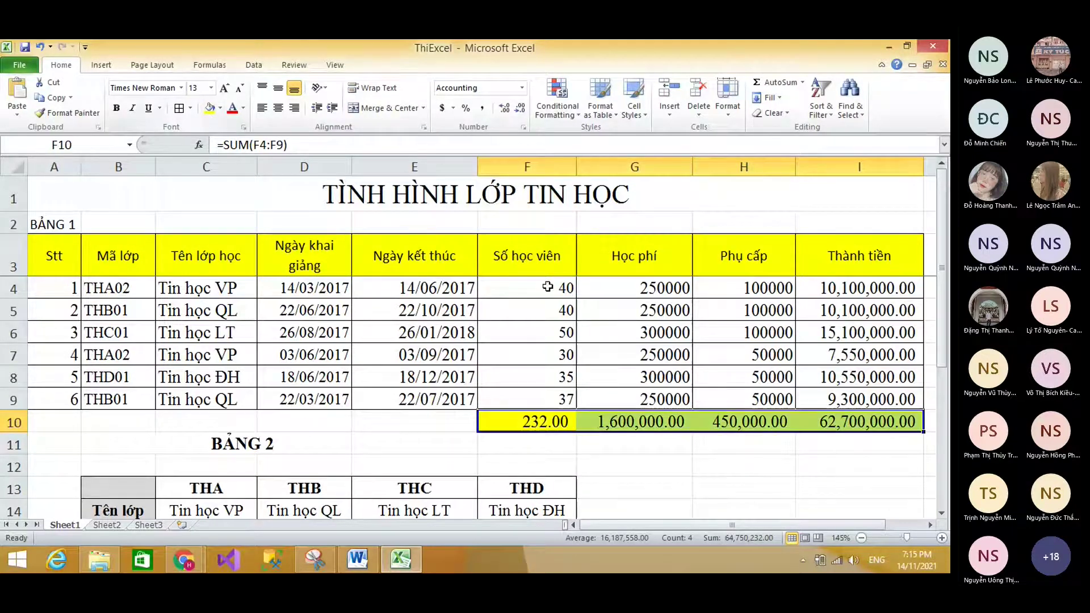
{"action": "left_click_drag", "start_coordinate": [545, 422], "coordinate": [860, 427]}
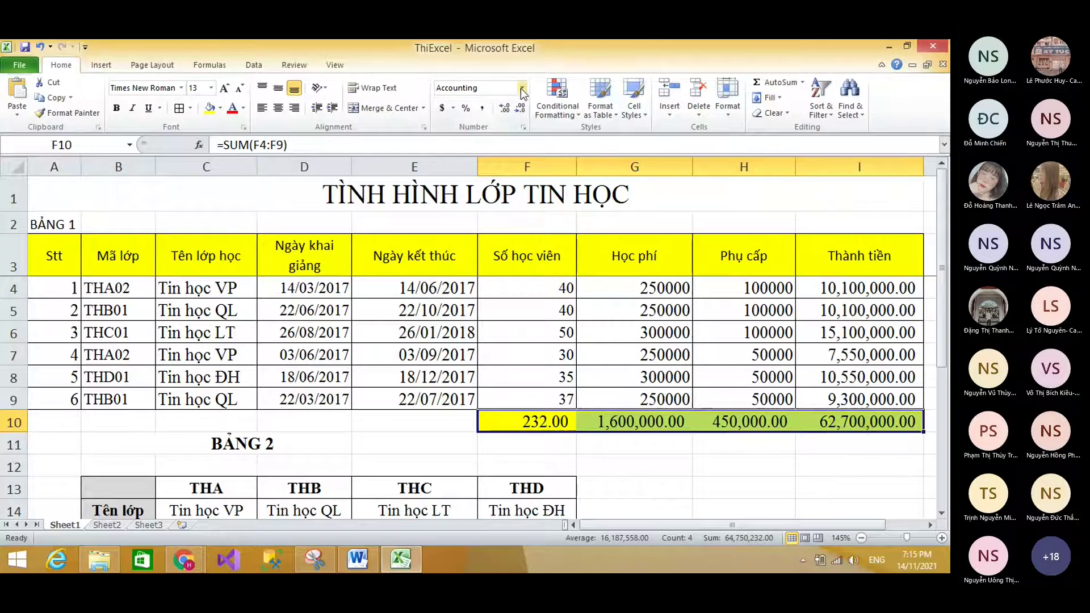
{"action": "left_click", "coordinate": [522, 87]}
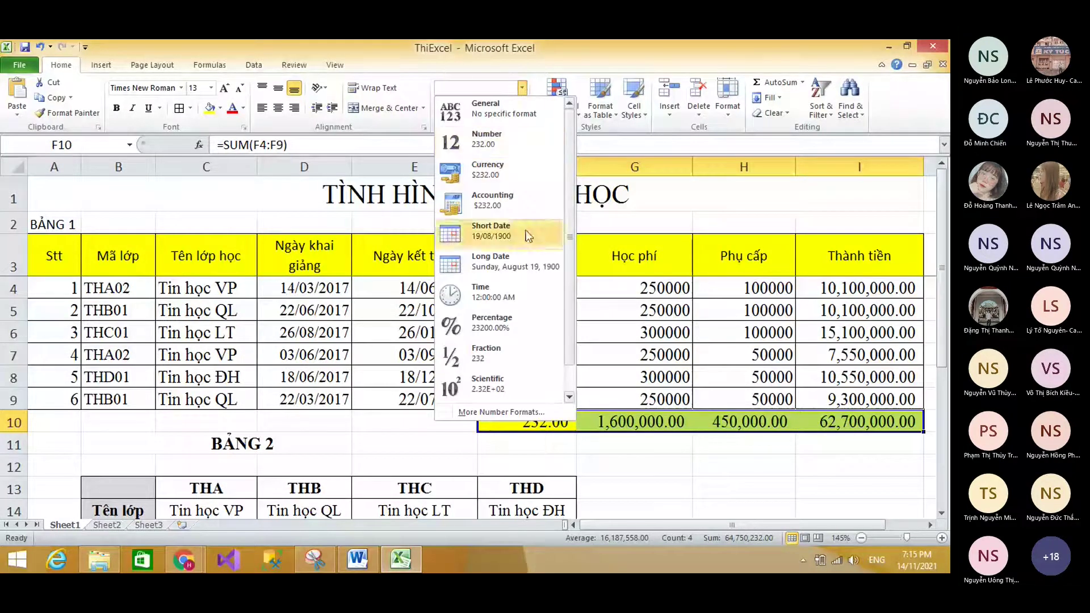
{"action": "left_click", "coordinate": [667, 441]}
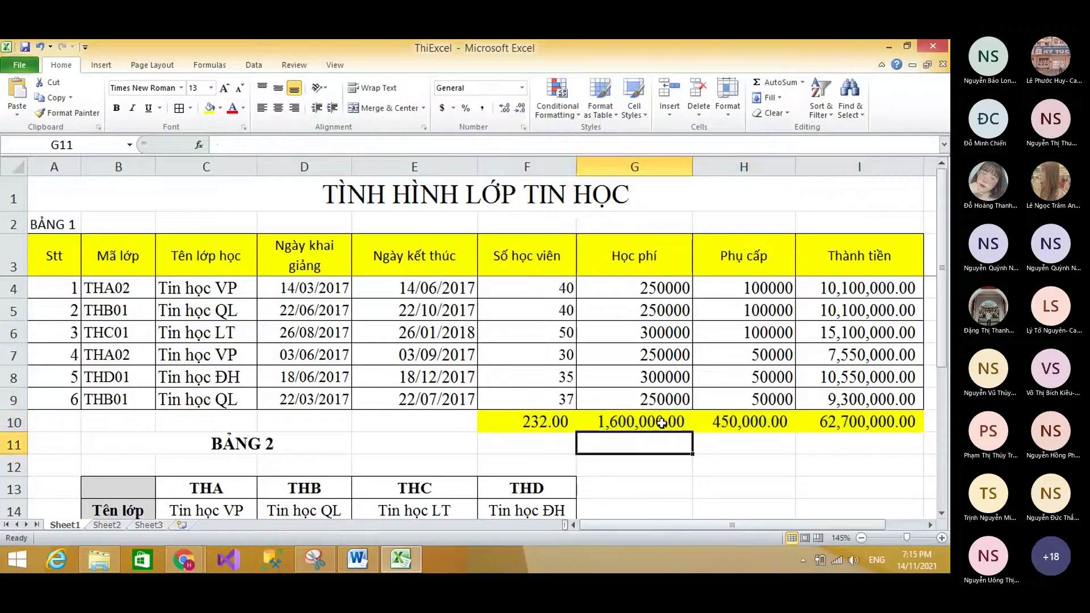
{"action": "left_click", "coordinate": [546, 419]}
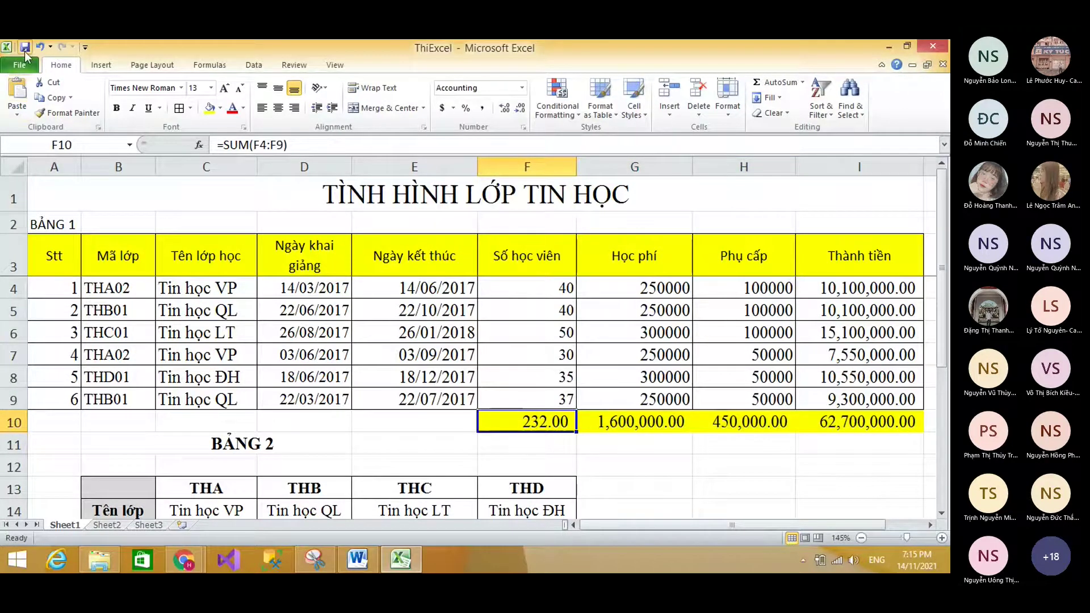
Switch to Word, highlight task f in yellow as done, and look at task g's Bảng thống kê table.
{"action": "key", "text": "alt+Tab"}
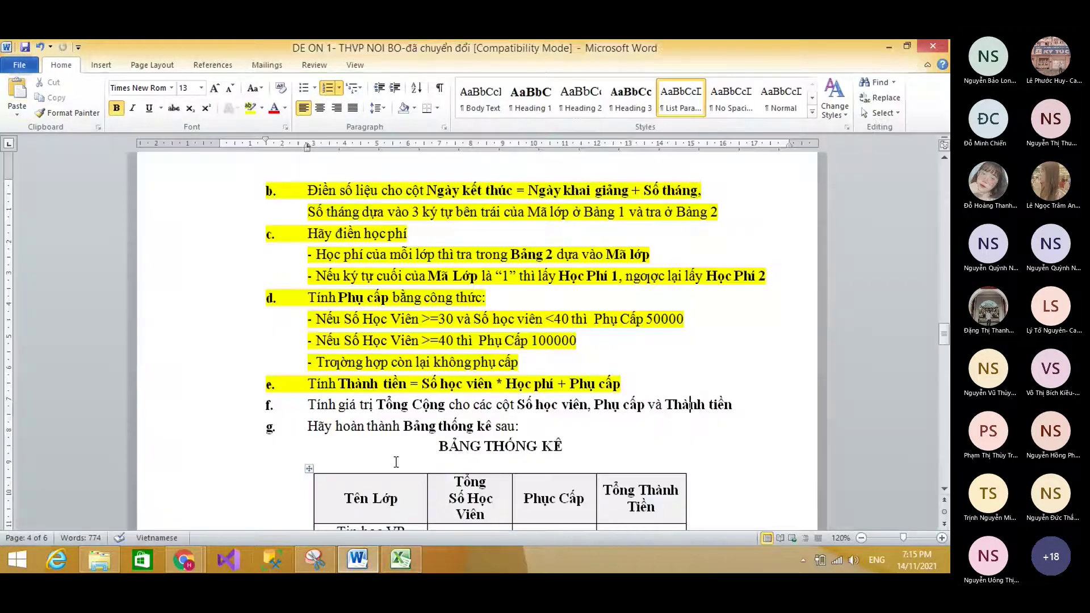
{"action": "scroll", "coordinate": [396, 462], "scroll_direction": "down", "scroll_amount": 1}
{"action": "left_click_drag", "start_coordinate": [308, 325], "coordinate": [742, 321]}
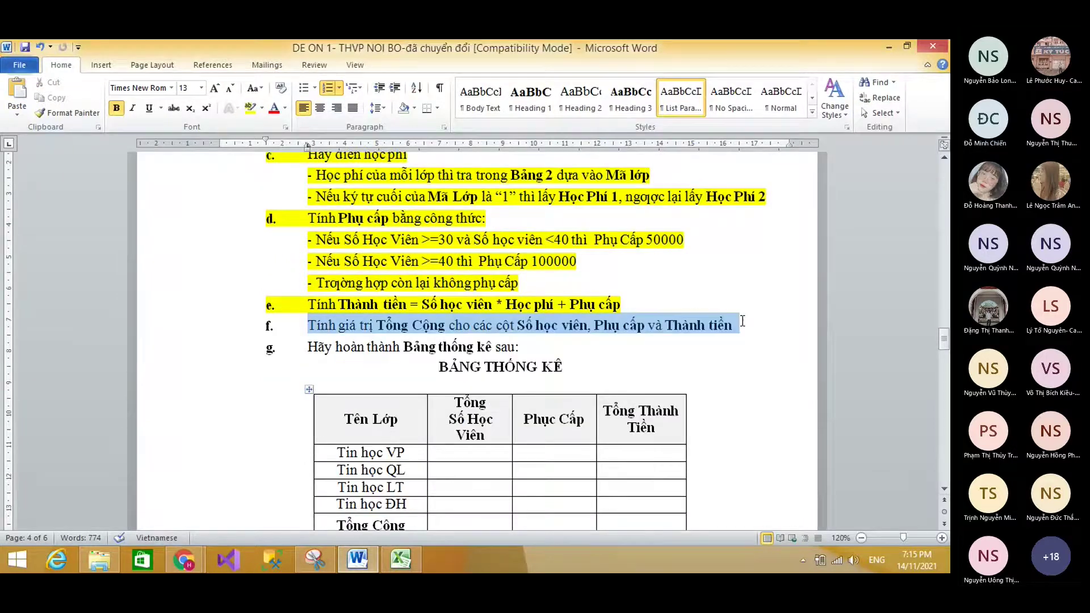
{"action": "left_click", "coordinate": [250, 108]}
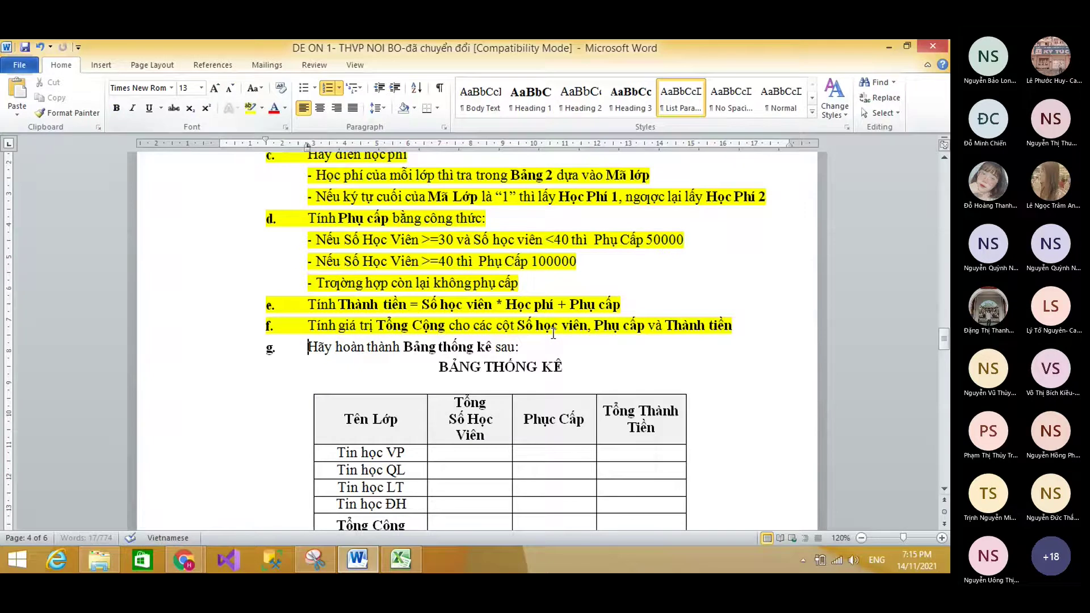
{"action": "scroll", "coordinate": [305, 346], "scroll_direction": "down", "scroll_amount": 3}
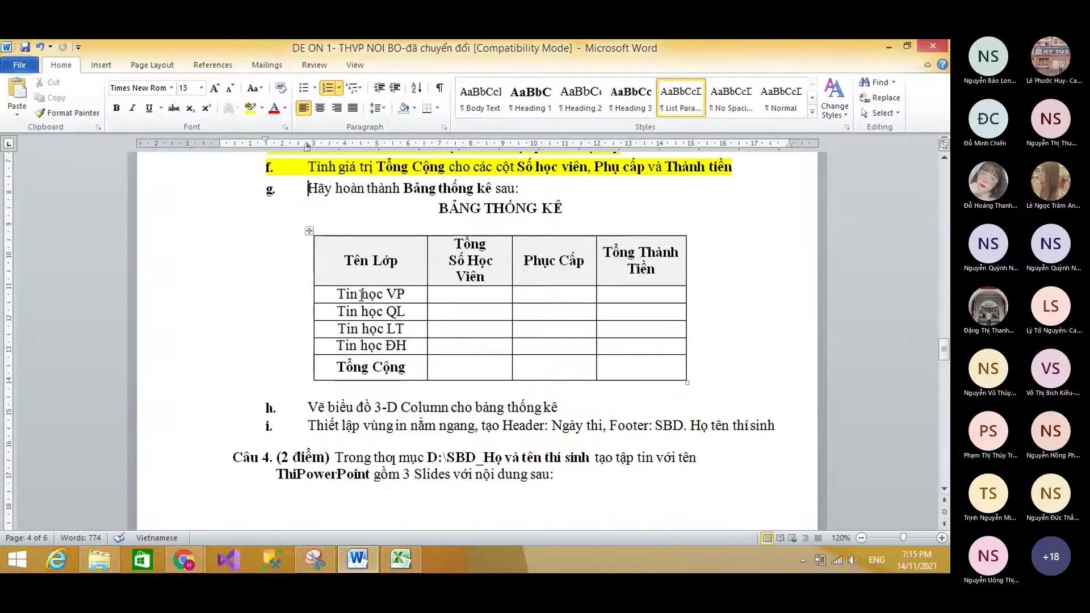
Copy the heading BẢNG THỐNG KÊ from the Word document and paste it into cell B21 of the ThiExcel sheet.
{"action": "left_click_drag", "start_coordinate": [434, 208], "coordinate": [584, 212]}
{"action": "key", "text": "ctrl+c"}
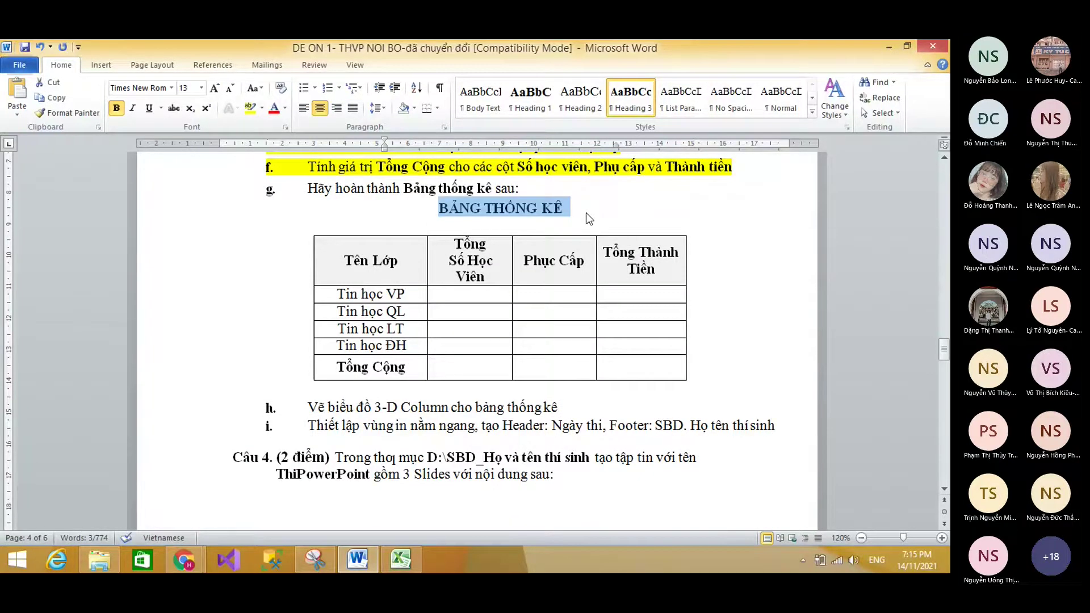
{"action": "left_click", "coordinate": [400, 560]}
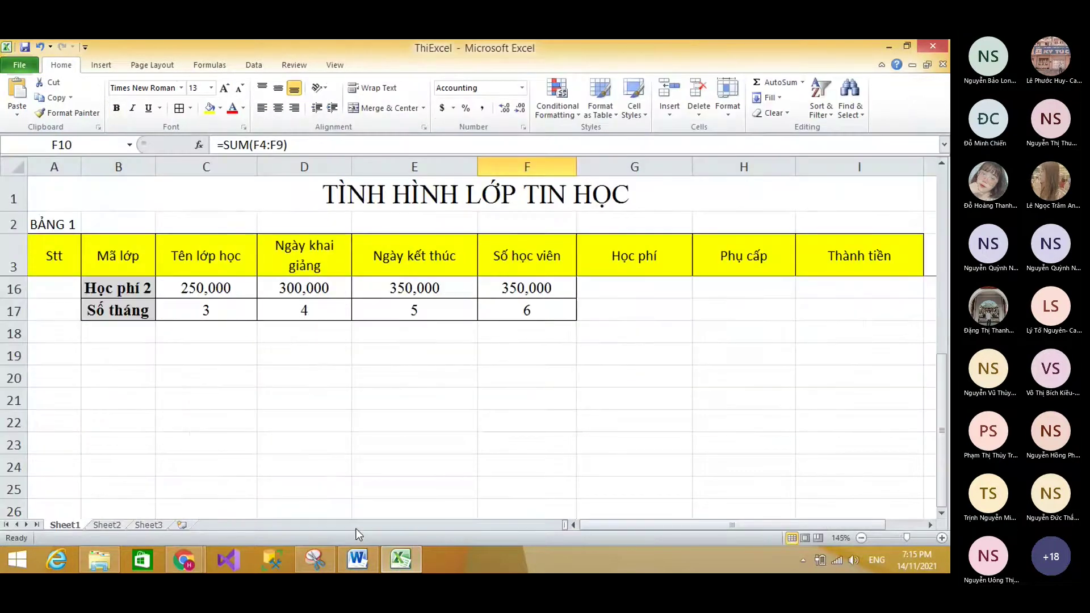
{"action": "left_click", "coordinate": [118, 398]}
{"action": "key", "text": "ctrl+v"}
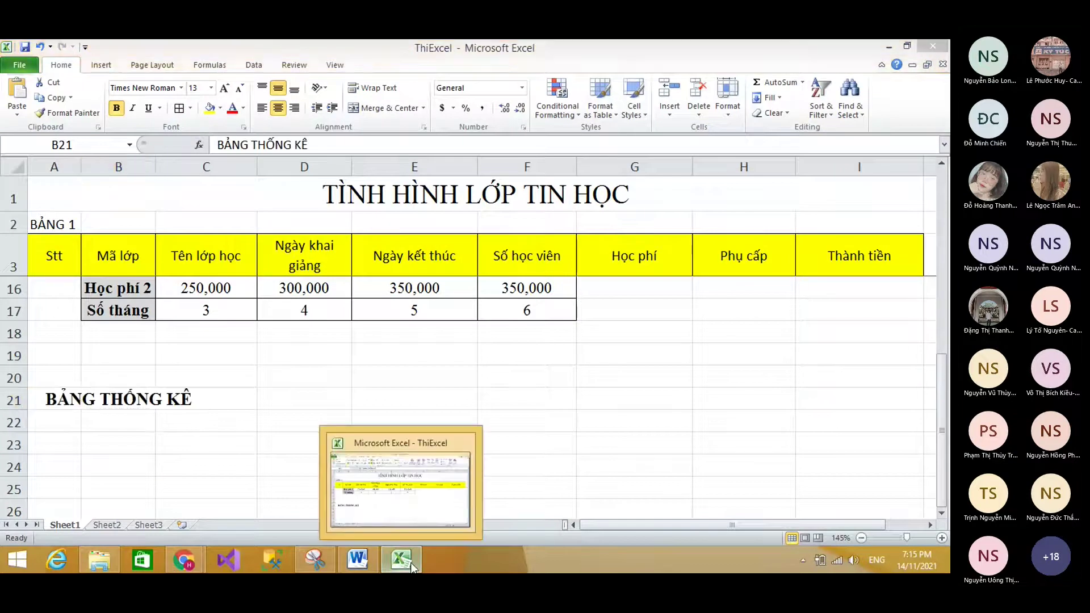
Copy the task g statistics table from Word into Excel at B23 and widen column B so each class name fits on one line.
{"action": "left_click", "coordinate": [357, 559]}
{"action": "left_click", "coordinate": [309, 231]}
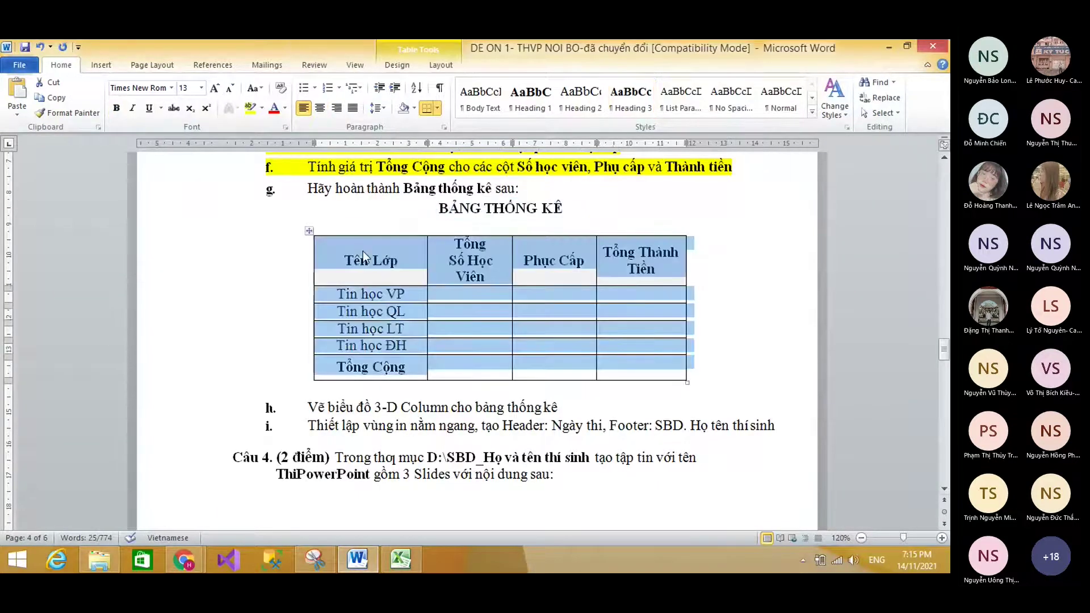
{"action": "right_click", "coordinate": [363, 251]}
{"action": "left_click", "coordinate": [383, 271]}
{"action": "left_click", "coordinate": [401, 559]}
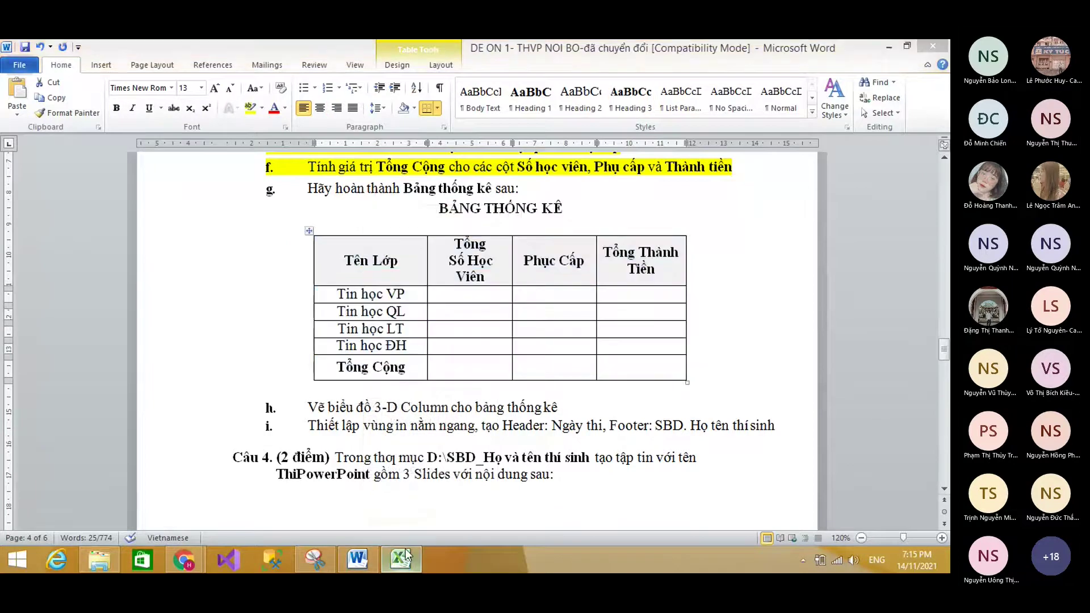
{"action": "left_click", "coordinate": [122, 440]}
{"action": "key", "text": "ctrl+v"}
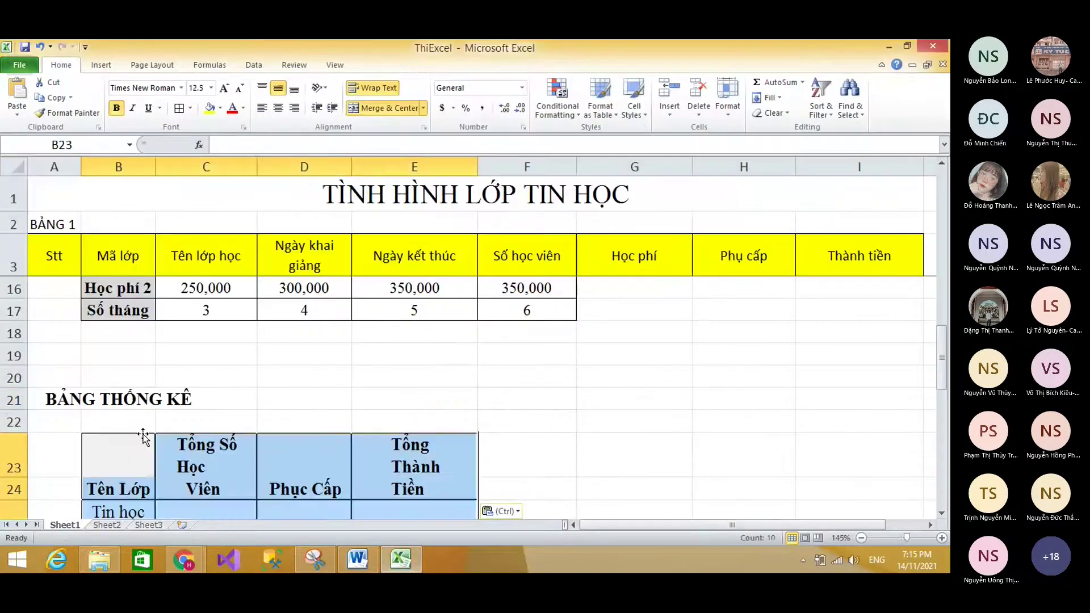
{"action": "scroll", "coordinate": [202, 431], "scroll_direction": "down", "scroll_amount": 1}
{"action": "left_click", "coordinate": [207, 452]}
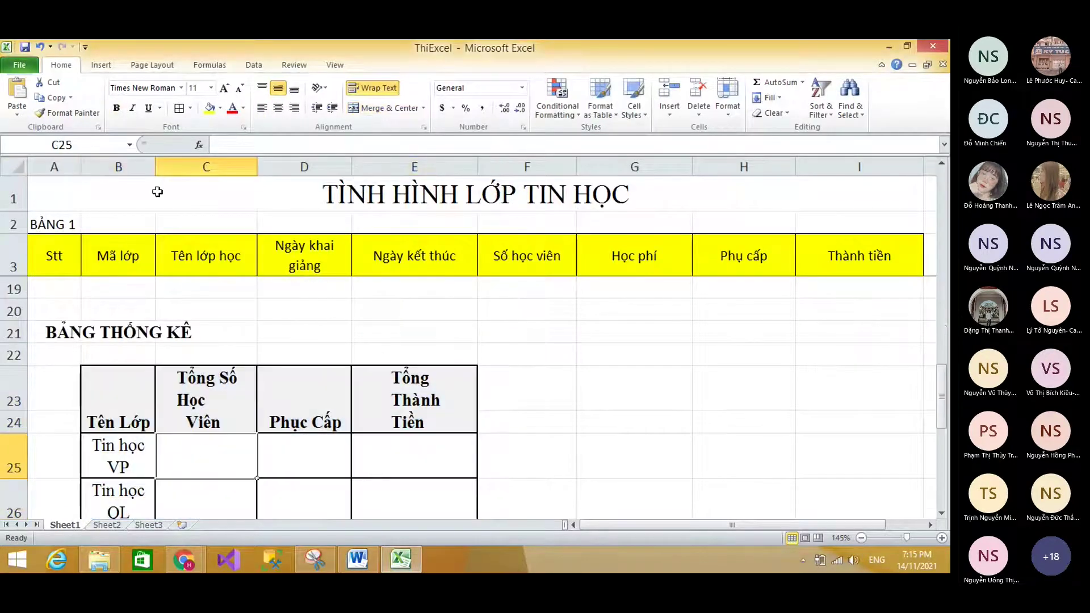
{"action": "left_click_drag", "start_coordinate": [156, 167], "coordinate": [200, 168]}
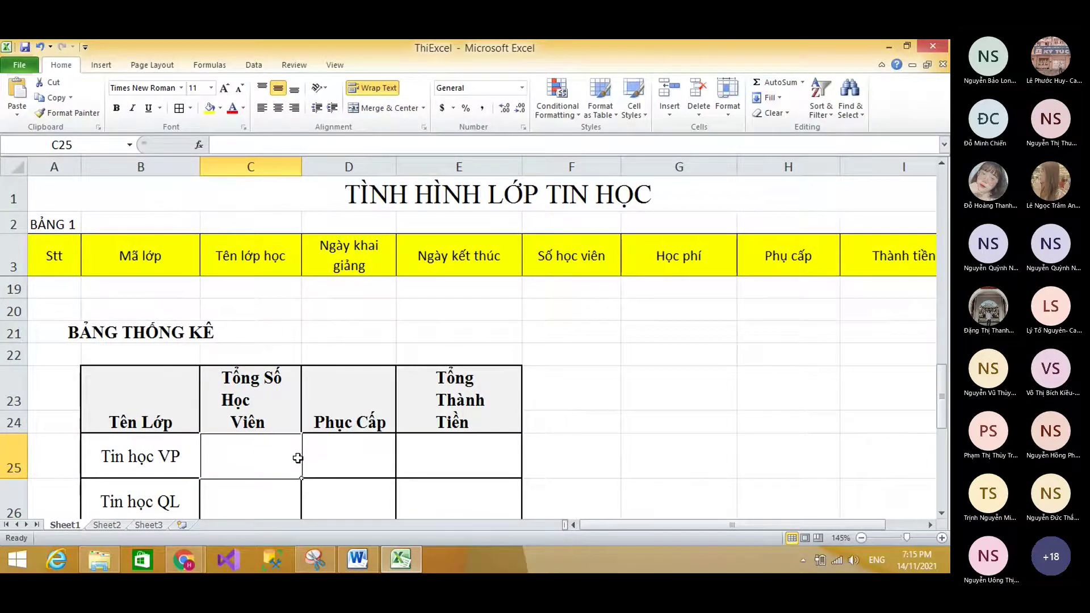
Start a SUMIFS formula in C25 with the Số học viên values $F$4:$F$9 as the absolute sum range.
{"action": "type", "text": "=sumi"}
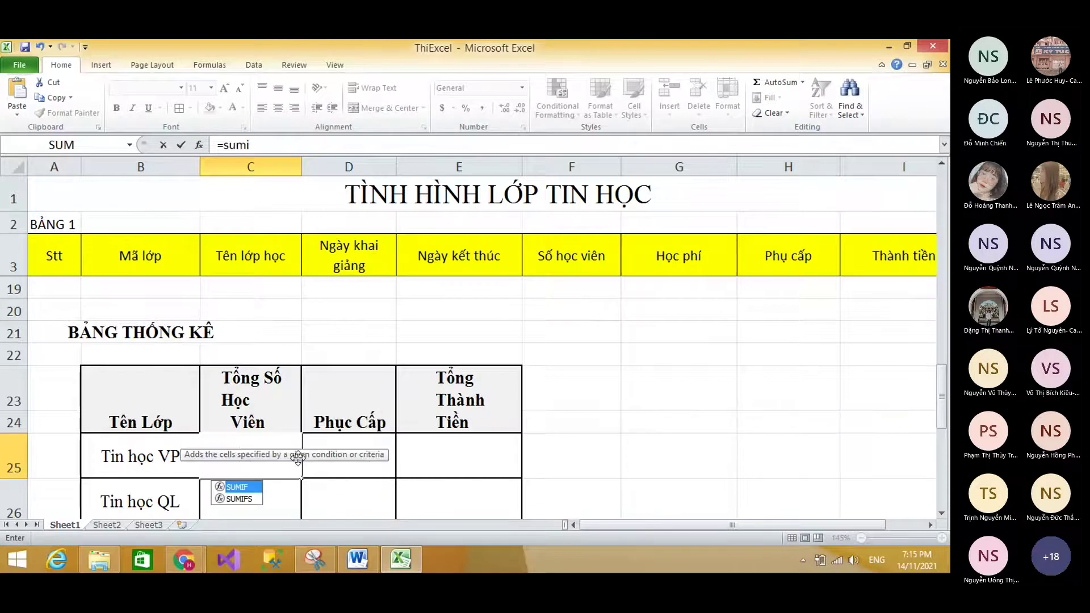
{"action": "double_click", "coordinate": [238, 499]}
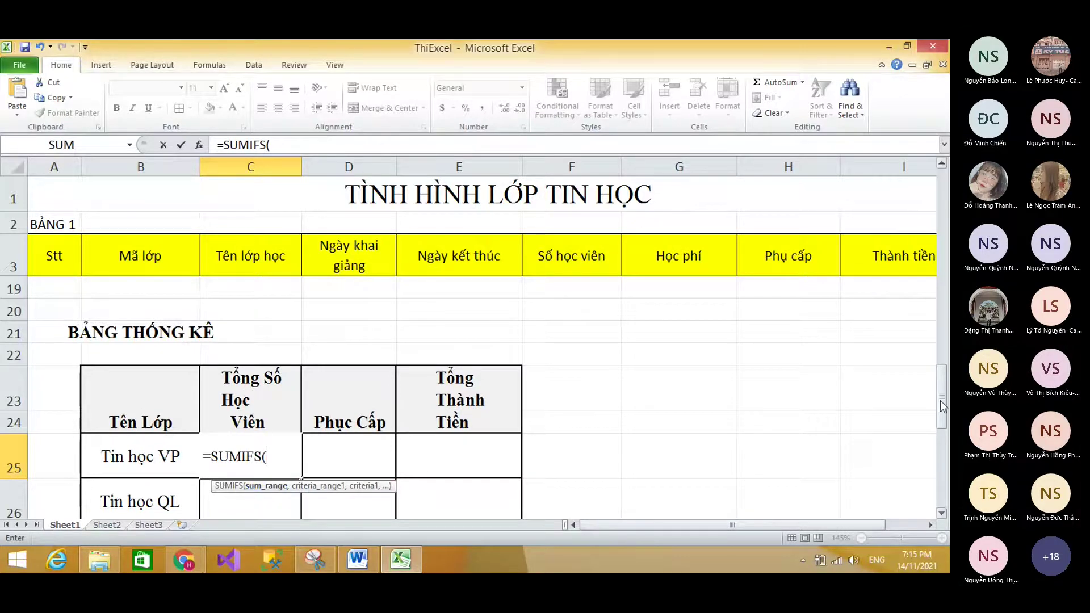
{"action": "scroll", "coordinate": [943, 405], "scroll_direction": "up", "scroll_amount": 5}
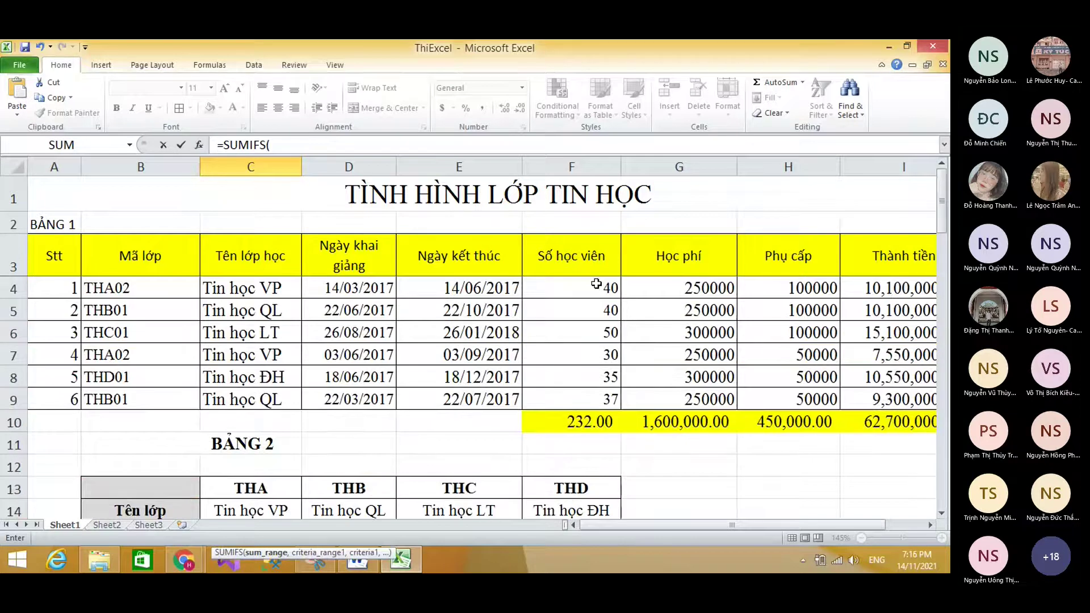
{"action": "left_click_drag", "start_coordinate": [596, 284], "coordinate": [595, 392]}
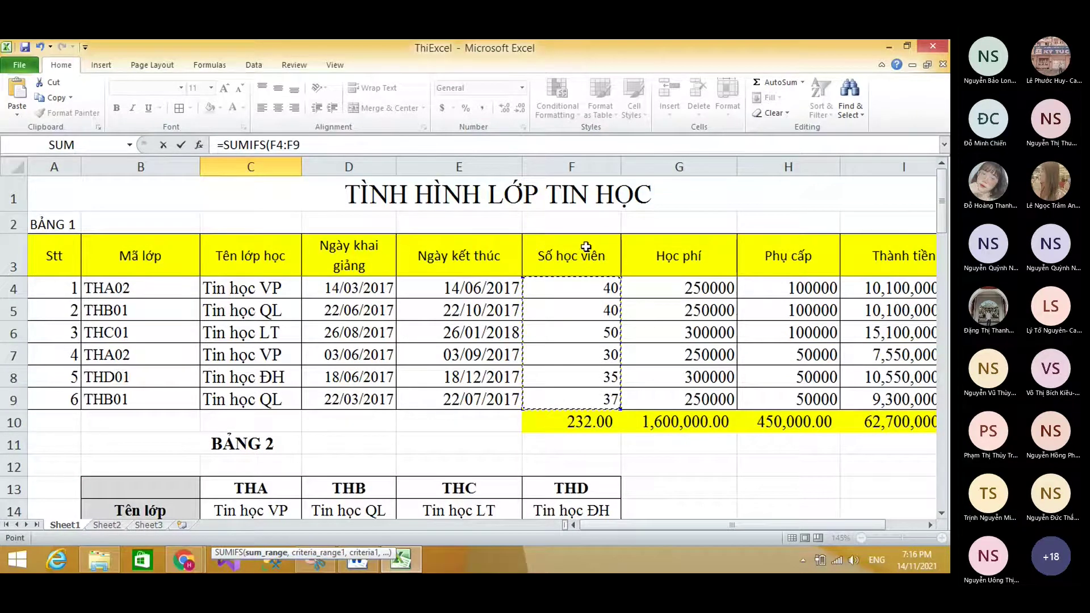
{"action": "key", "text": "F4"}
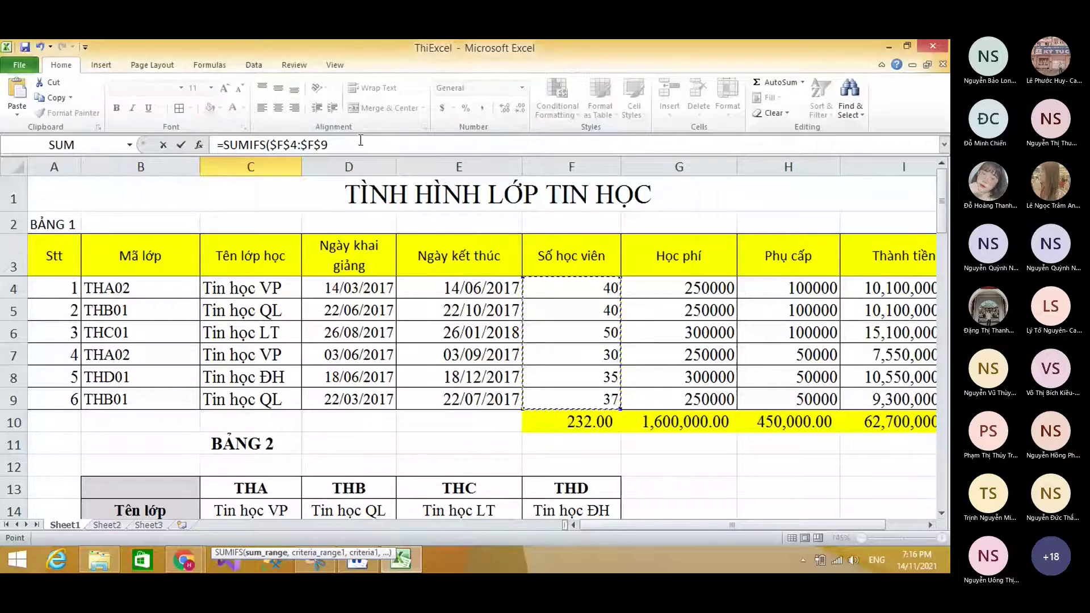
{"action": "type", "text": ","}
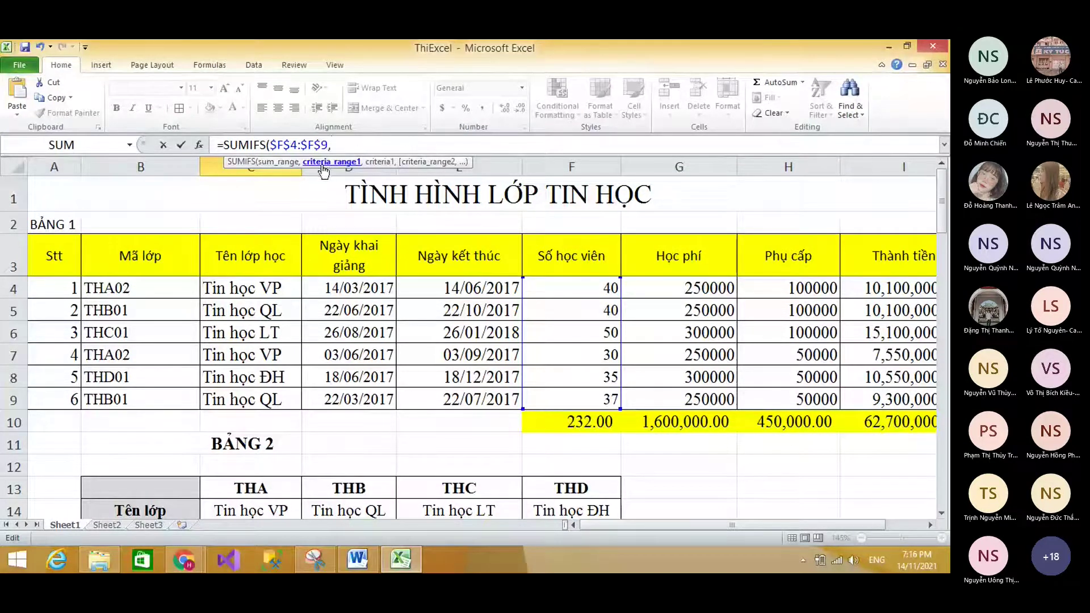
Add the Tên lớp học column $C$4:$C$9 as the absolute criteria range and B25 as the criterion of the SUMIFS formula.
{"action": "left_click_drag", "start_coordinate": [939, 199], "coordinate": [939, 301]}
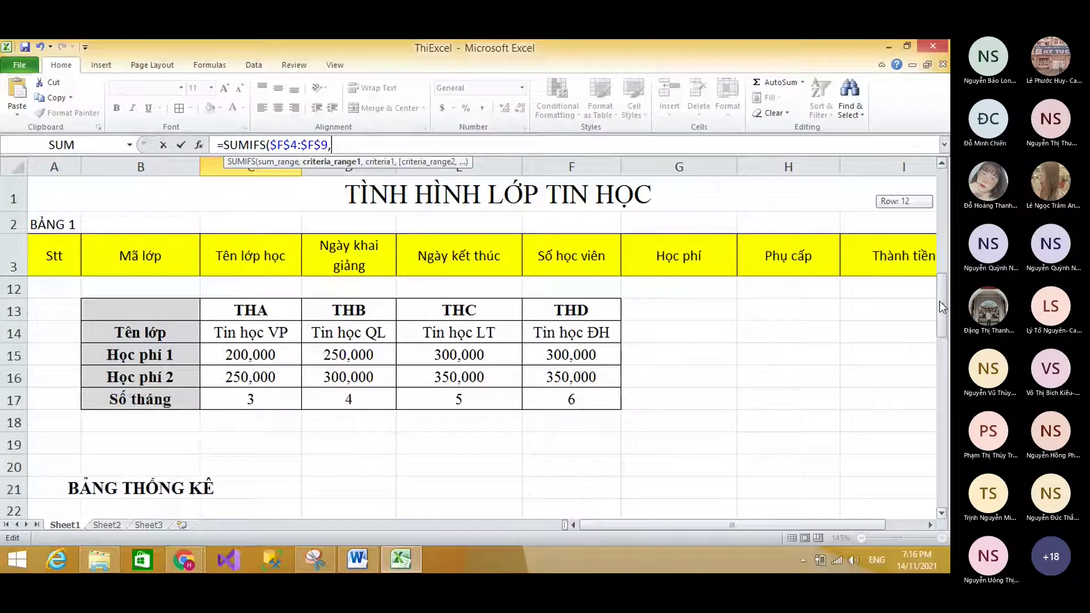
{"action": "left_click_drag", "start_coordinate": [939, 301], "coordinate": [941, 201]}
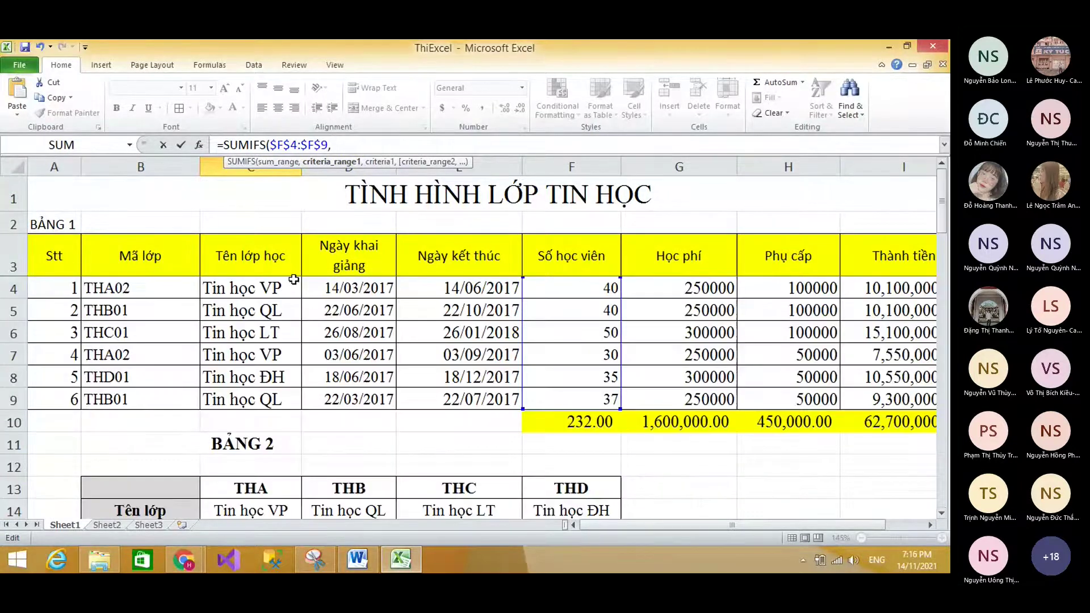
{"action": "left_click_drag", "start_coordinate": [255, 290], "coordinate": [250, 399]}
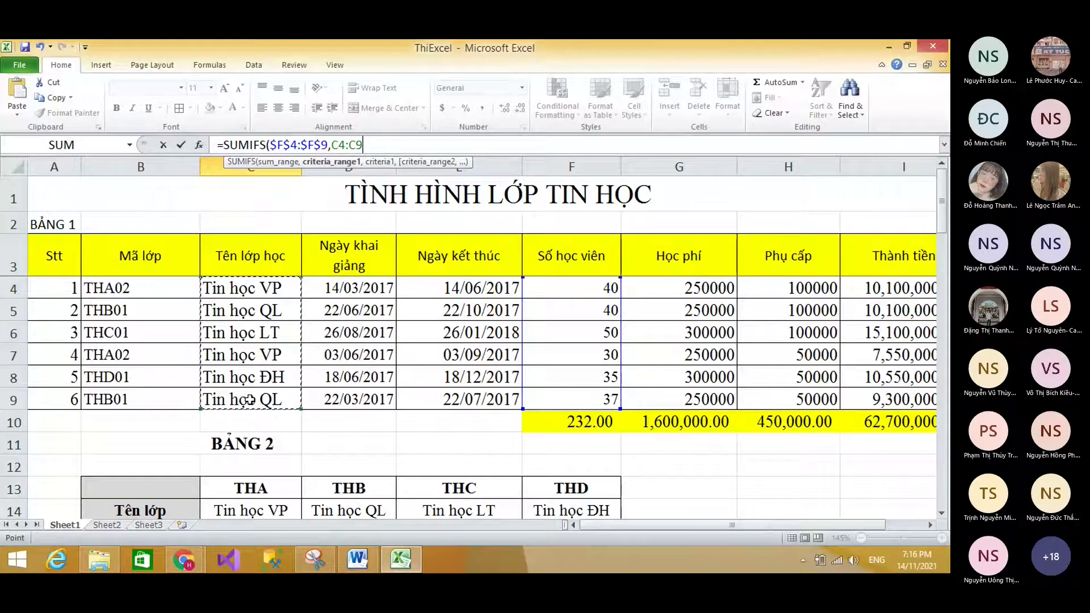
{"action": "key", "text": "F4"}
{"action": "type", "text": ","}
{"action": "left_click_drag", "start_coordinate": [945, 222], "coordinate": [929, 435]}
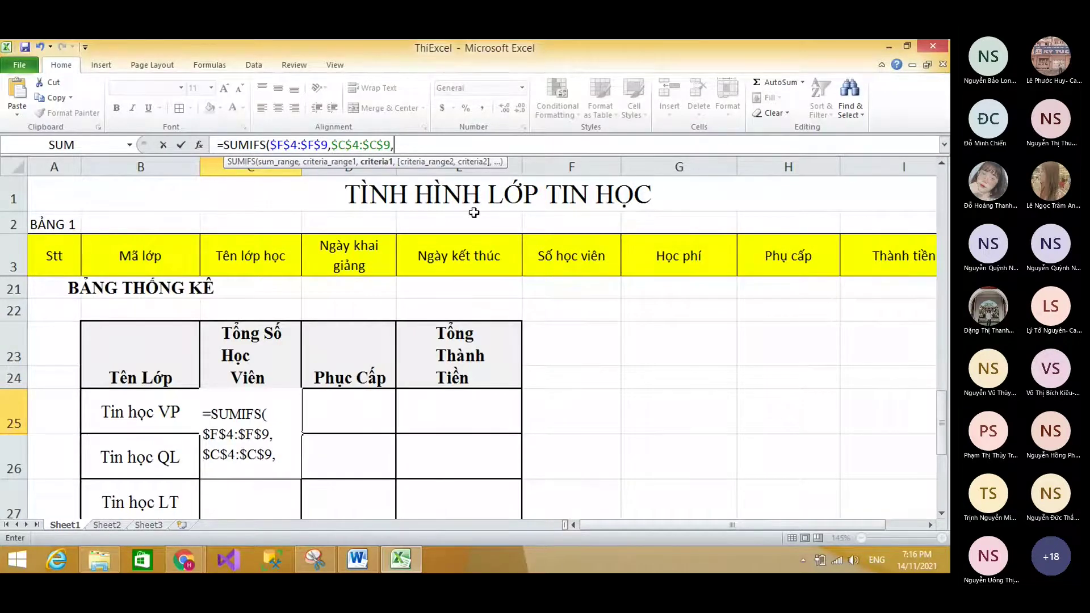
{"action": "left_click", "coordinate": [150, 413]}
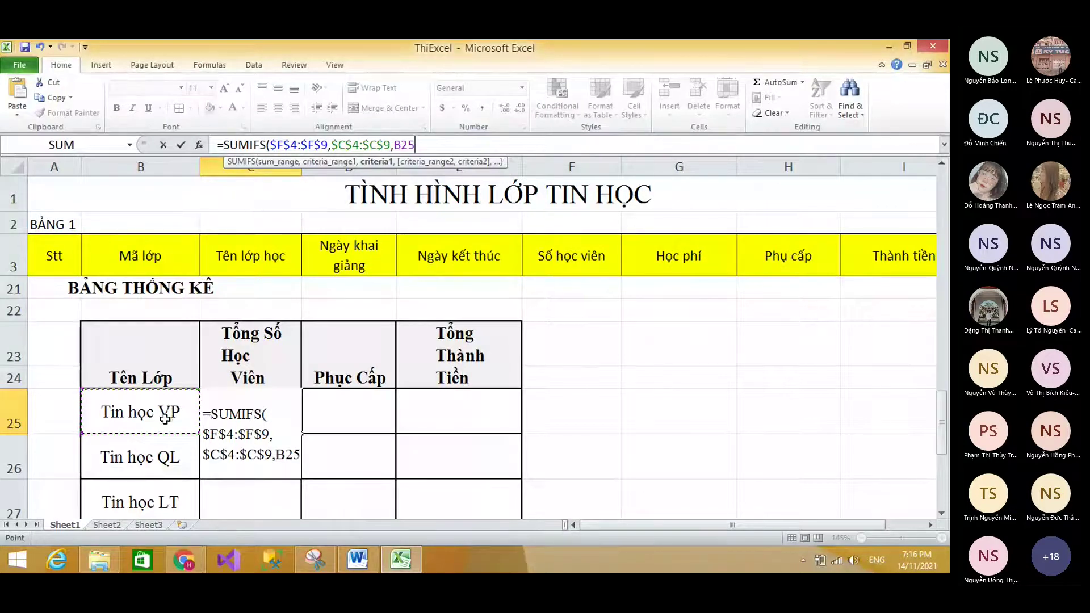
Review the sum range and criteria range of the C25 formula against BẢNG 1 and the statistics table.
{"action": "left_click_drag", "start_coordinate": [328, 145], "coordinate": [270, 145]}
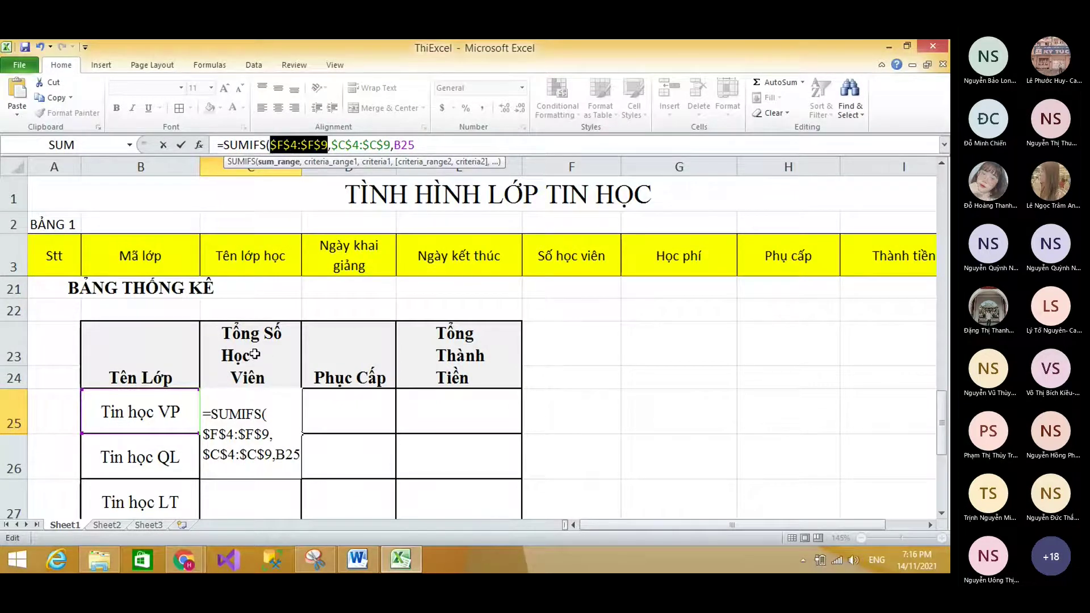
{"action": "key", "text": "Right"}
{"action": "key", "text": "Right"}
{"action": "key", "text": "Right"}
{"action": "key", "text": "Right"}
{"action": "key", "text": "Right"}
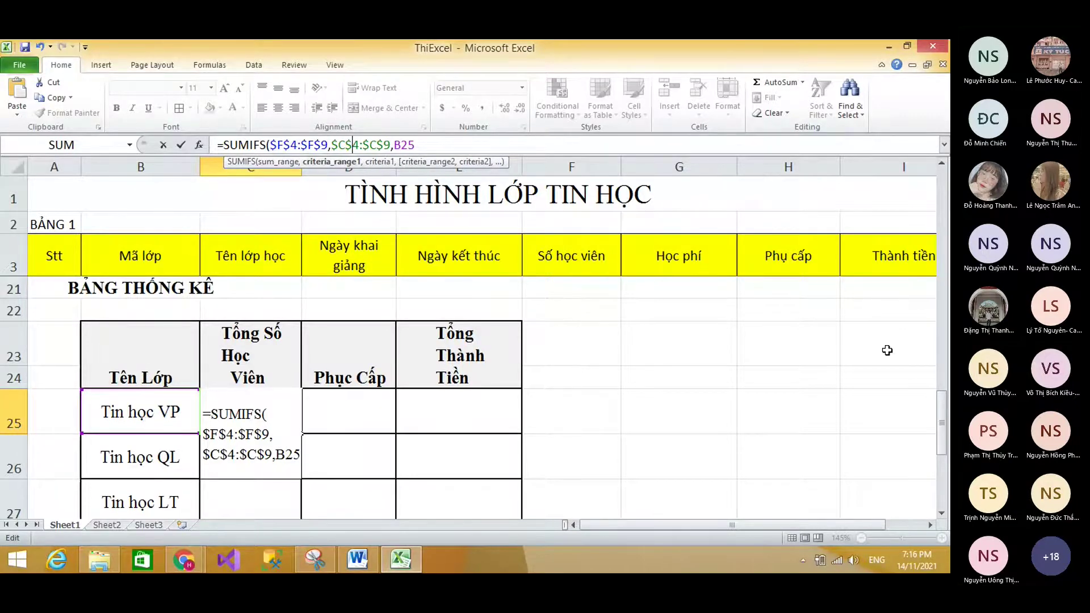
{"action": "left_click_drag", "start_coordinate": [943, 402], "coordinate": [942, 187]}
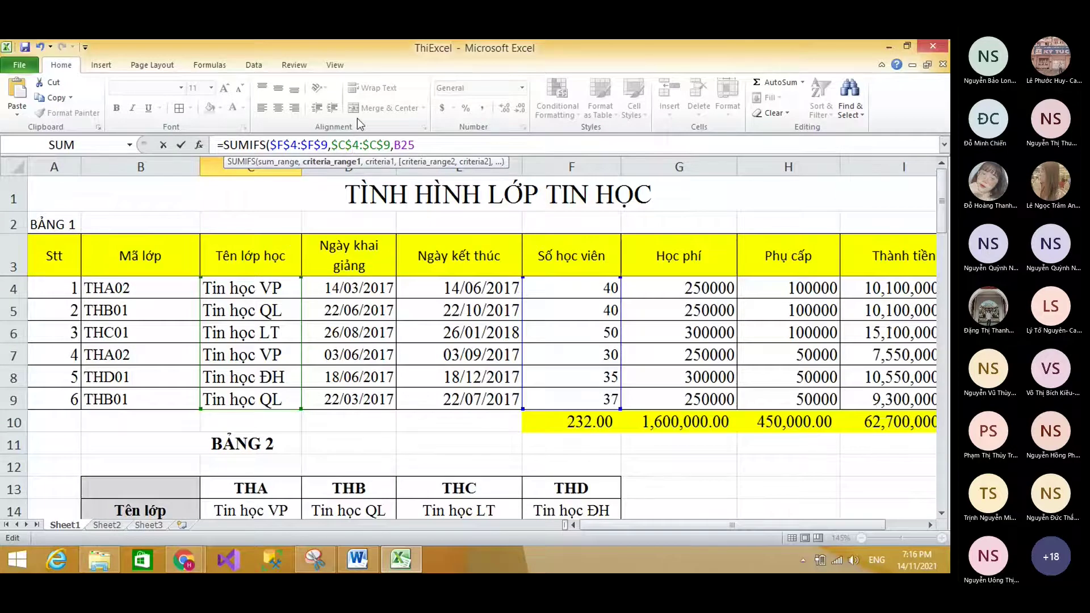
{"action": "left_click_drag", "start_coordinate": [946, 236], "coordinate": [938, 397]}
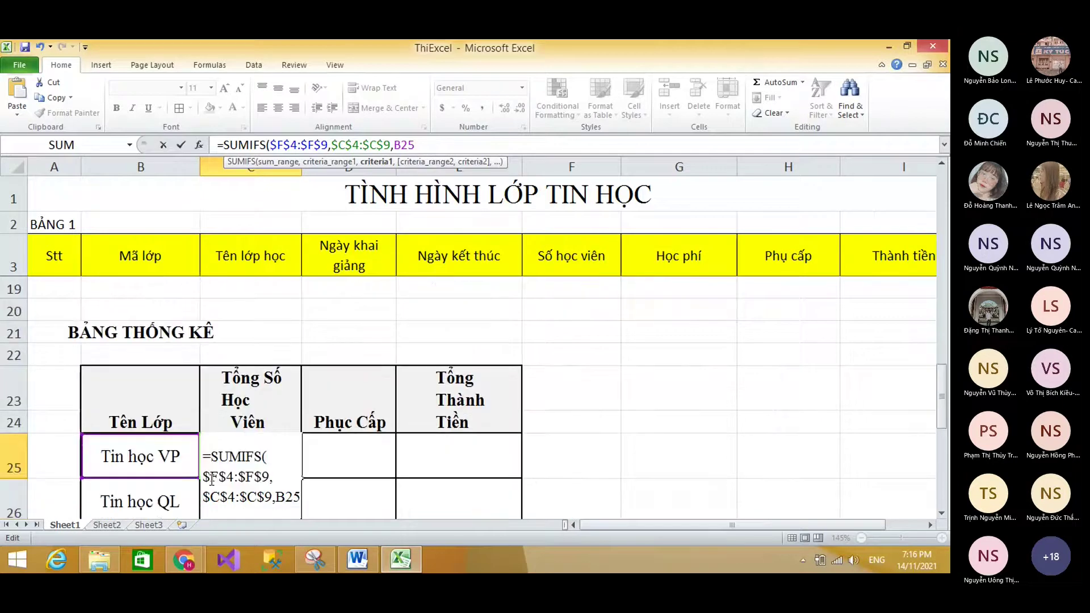
Close and enter the SUMIFS formula in C25, and fill it down through C28.
{"action": "type", "text": ")"}
{"action": "key", "text": "Return"}
{"action": "scroll", "coordinate": [336, 304], "scroll_direction": "down", "scroll_amount": 2}
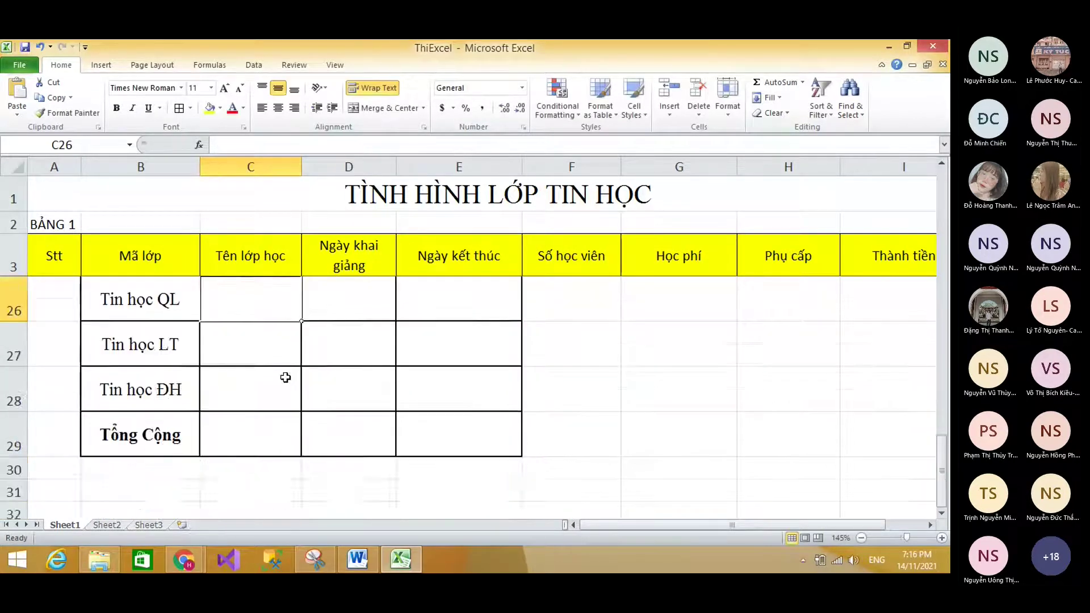
{"action": "scroll", "coordinate": [287, 376], "scroll_direction": "up", "scroll_amount": 1}
{"action": "left_click", "coordinate": [281, 367]}
{"action": "left_click_drag", "start_coordinate": [301, 388], "coordinate": [299, 514]}
Copy the formula from C25 across to D25 and change its criterion to B25.
{"action": "left_click", "coordinate": [343, 360]}
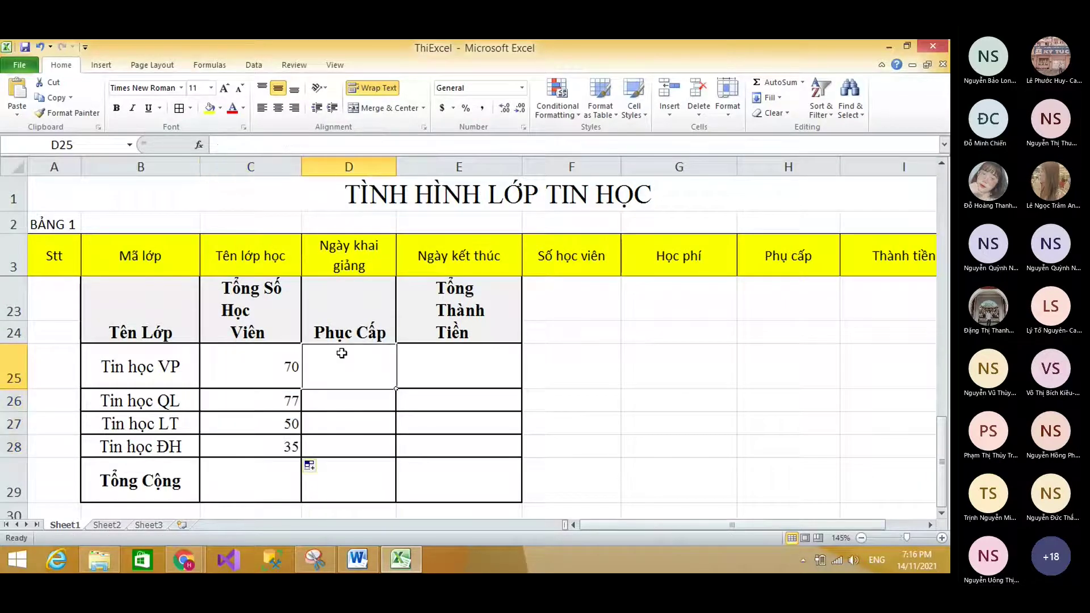
{"action": "left_click", "coordinate": [276, 368]}
{"action": "left_click_drag", "start_coordinate": [300, 387], "coordinate": [386, 383]}
{"action": "left_click", "coordinate": [365, 357]}
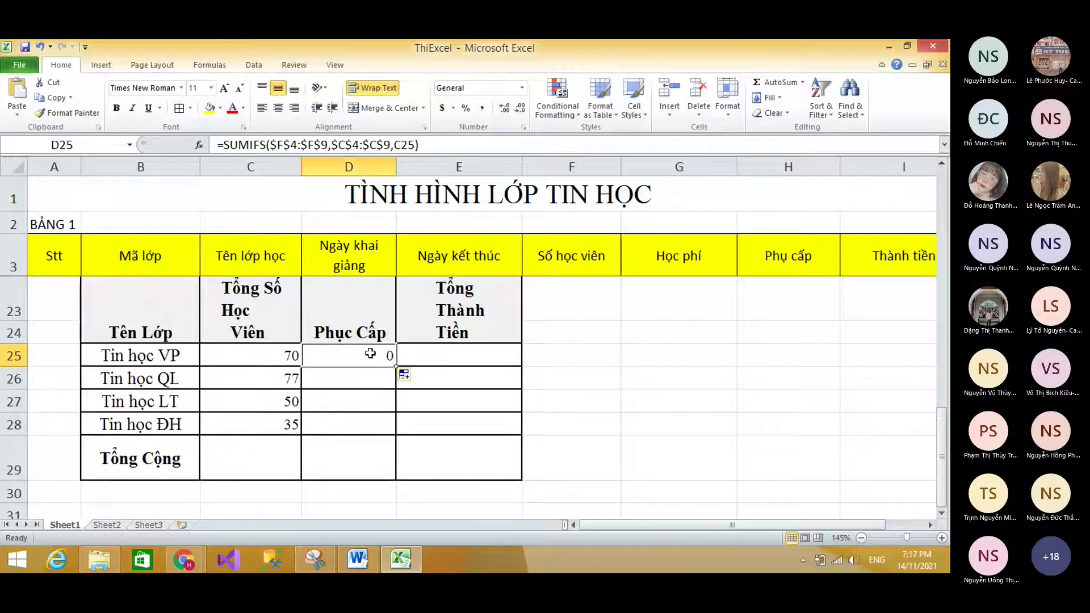
{"action": "double_click", "coordinate": [365, 358]}
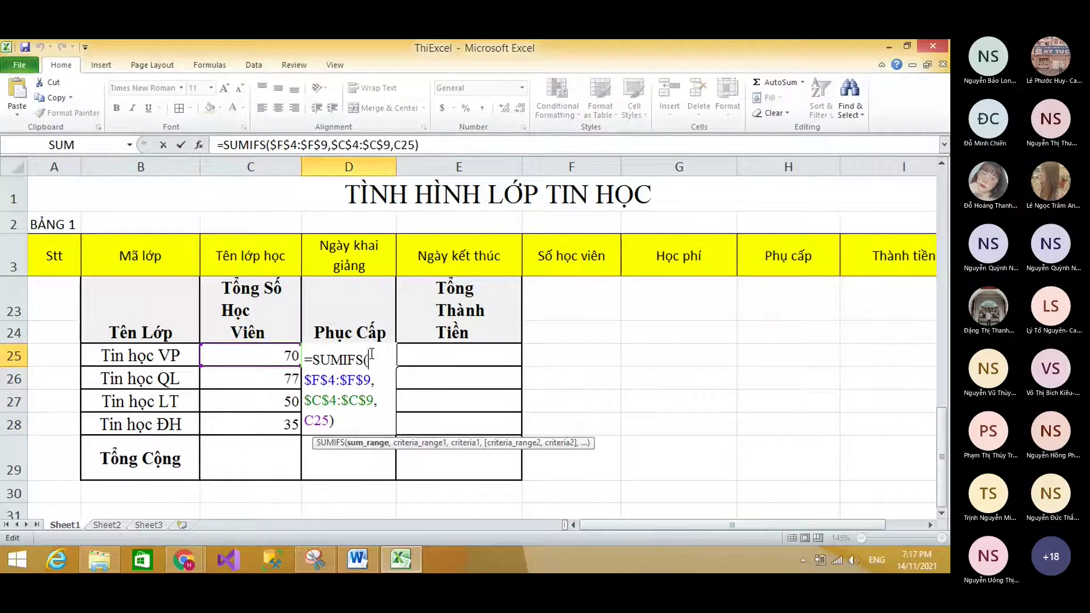
{"action": "double_click", "coordinate": [404, 145]}
{"action": "left_click", "coordinate": [169, 353]}
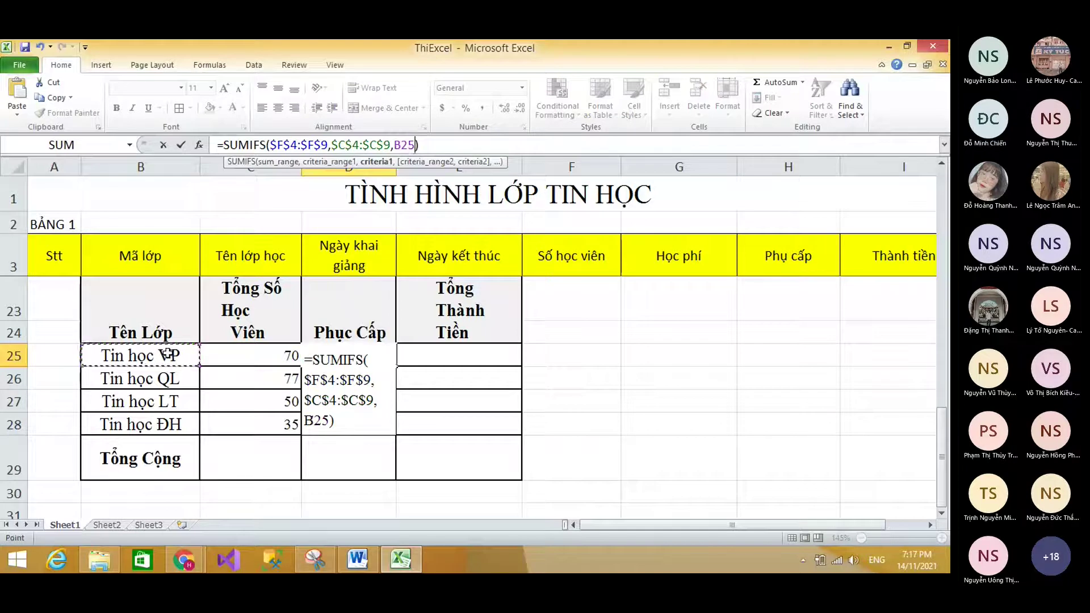
Replace the sum range in D25's formula with the Phụ cấp values $H$4:$H$9 as an absolute reference and enter it.
{"action": "left_click_drag", "start_coordinate": [328, 145], "coordinate": [272, 148]}
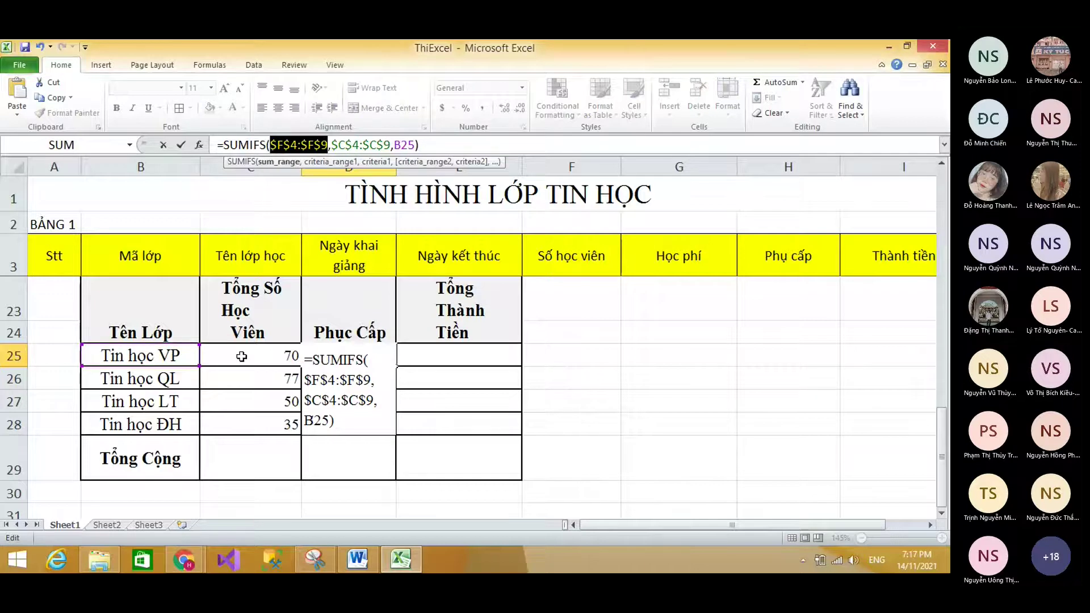
{"action": "left_click_drag", "start_coordinate": [941, 420], "coordinate": [946, 227]}
{"action": "left_click_drag", "start_coordinate": [789, 289], "coordinate": [790, 397]}
{"action": "key", "text": "F4"}
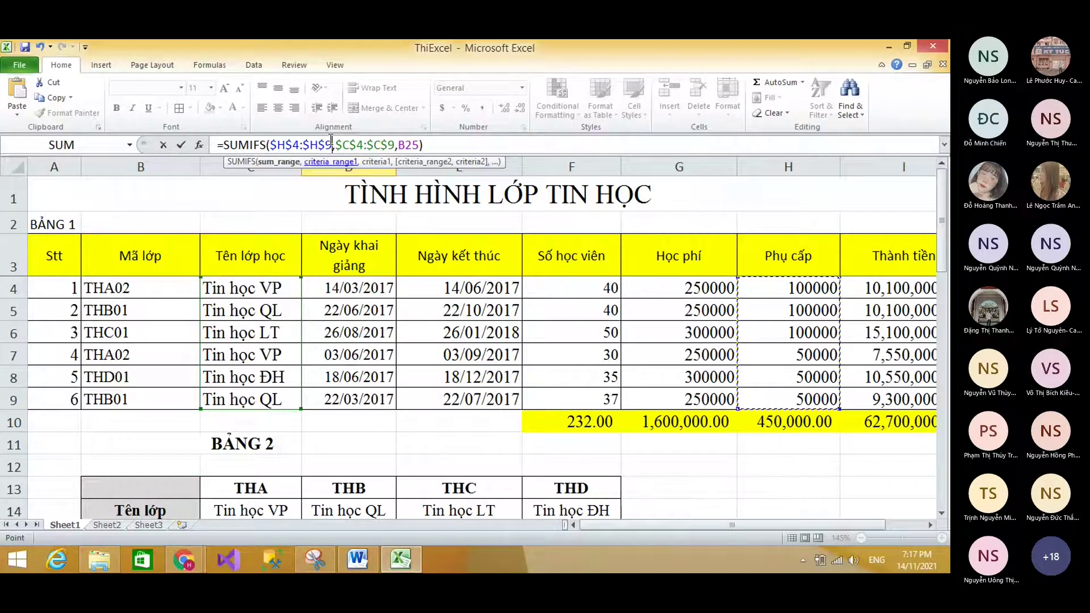
{"action": "left_click", "coordinate": [311, 144]}
{"action": "left_click", "coordinate": [348, 139]}
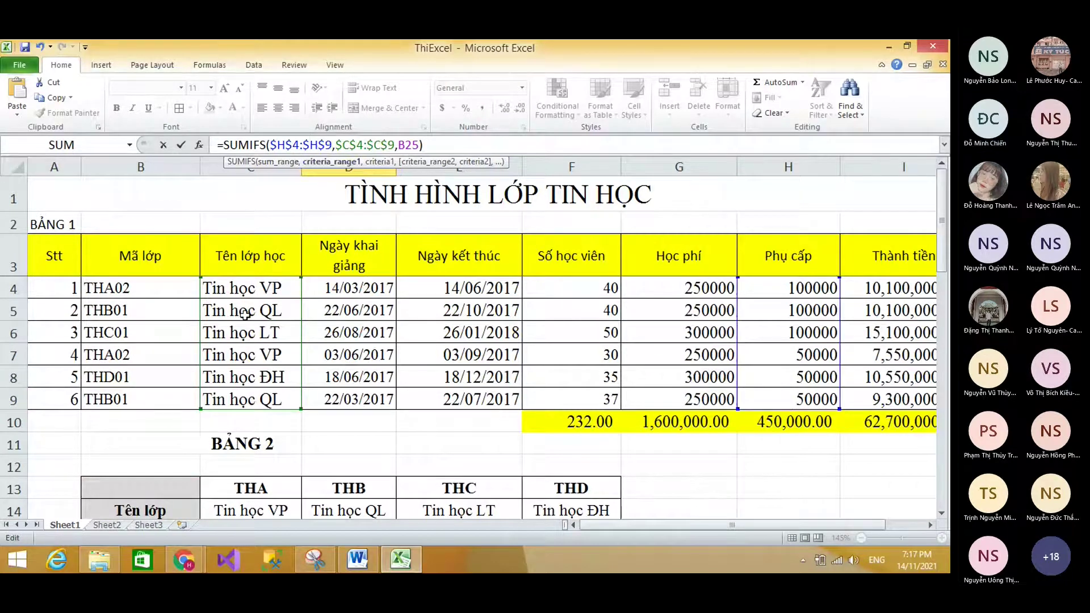
{"action": "left_click", "coordinate": [416, 147]}
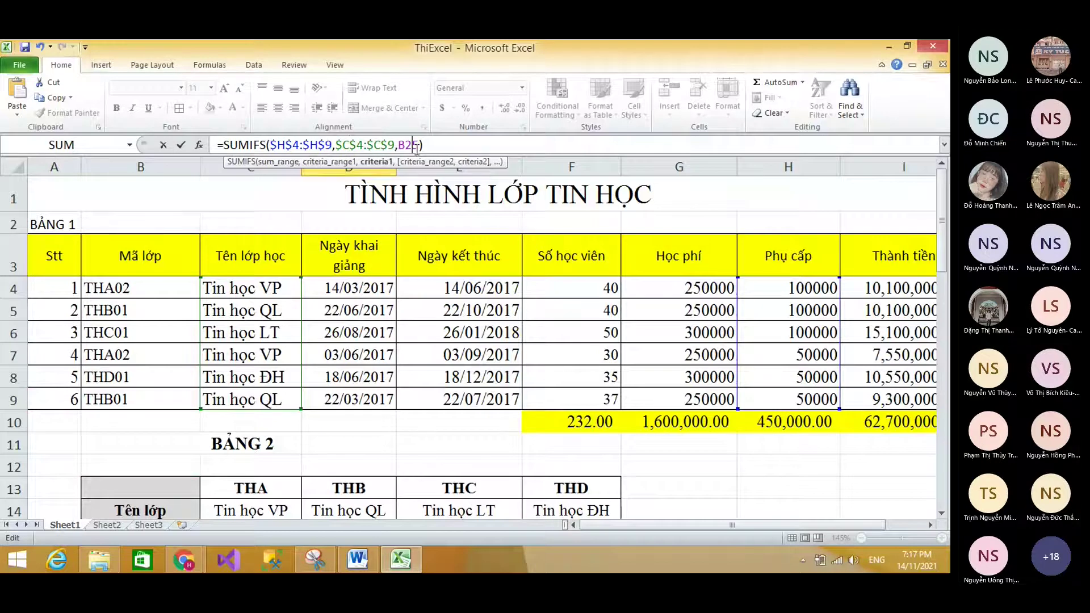
{"action": "key", "text": "Return"}
Fill the D25 formula down through D28 for the remaining classes.
{"action": "scroll", "coordinate": [371, 405], "scroll_direction": "down", "scroll_amount": 2}
{"action": "scroll", "coordinate": [371, 404], "scroll_direction": "up", "scroll_amount": 2}
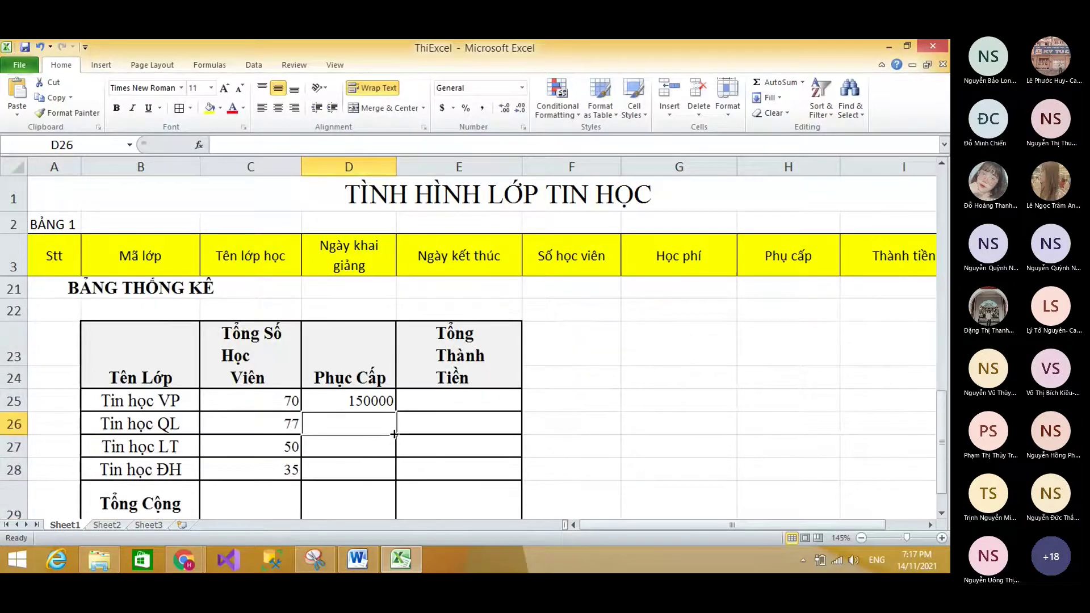
{"action": "left_click", "coordinate": [371, 404]}
{"action": "left_click_drag", "start_coordinate": [396, 412], "coordinate": [402, 488]}
Copy D25's SUMIFS formula across to E25 and replace its sum range with the Thành tiền values $I$4:$I$9.
{"action": "left_click", "coordinate": [372, 402]}
{"action": "left_click_drag", "start_coordinate": [396, 412], "coordinate": [432, 426]}
{"action": "double_click", "coordinate": [476, 404]}
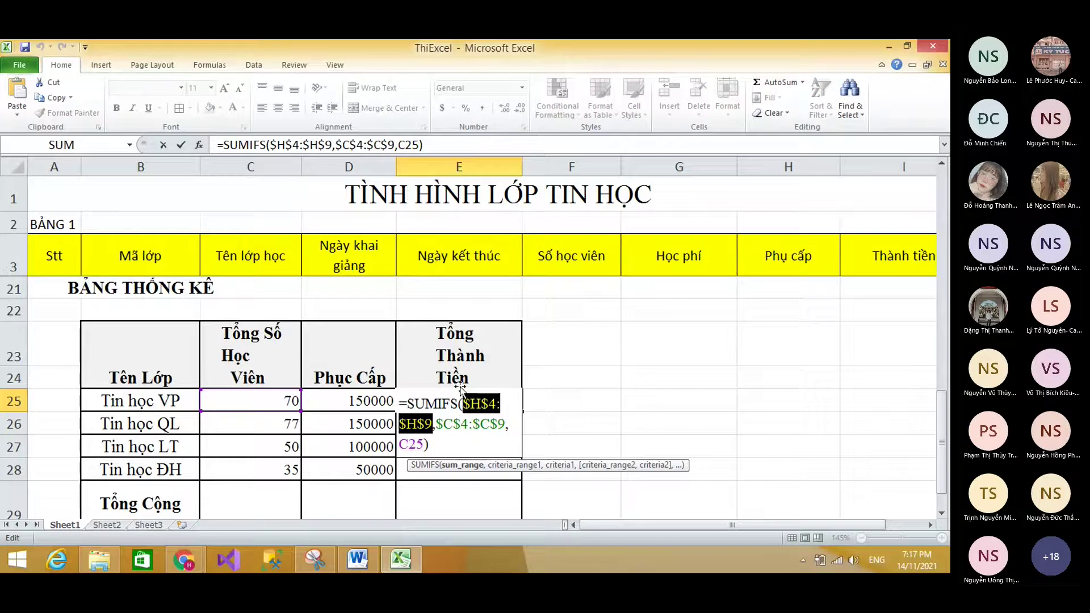
{"action": "left_click_drag", "start_coordinate": [946, 435], "coordinate": [942, 319]}
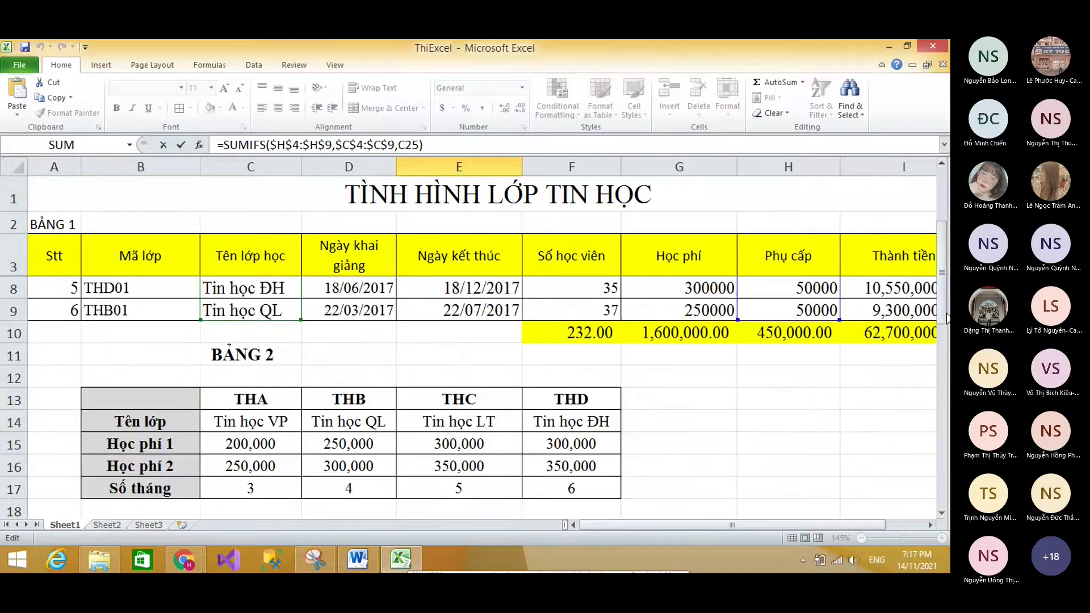
{"action": "left_click_drag", "start_coordinate": [946, 316], "coordinate": [944, 250]}
{"action": "left_click_drag", "start_coordinate": [888, 287], "coordinate": [879, 399]}
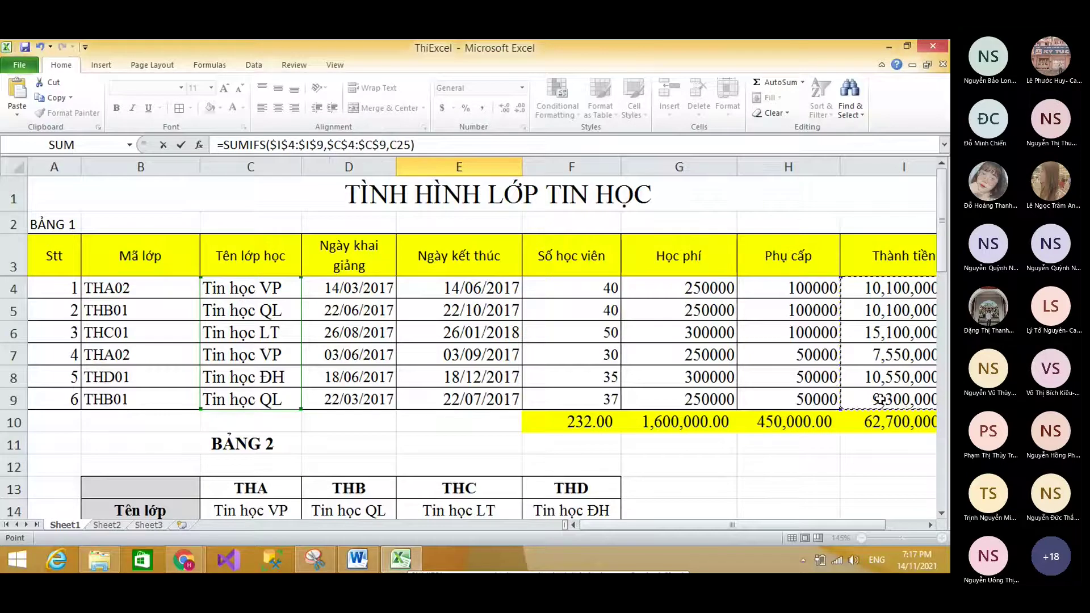
{"action": "key", "text": "Return"}
Examine the sum range and criteria range in E25's SUMIFS formula against the columns of Bảng 1.
{"action": "left_click", "coordinate": [487, 464]}
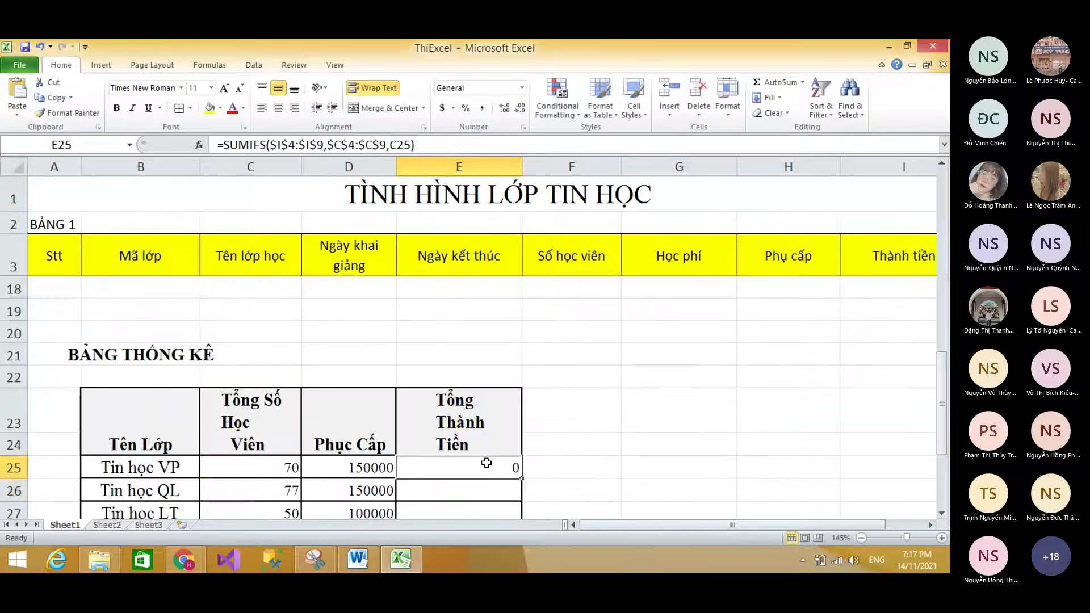
{"action": "left_click", "coordinate": [862, 539]}
{"action": "left_click", "coordinate": [862, 539]}
{"action": "left_click", "coordinate": [862, 538]}
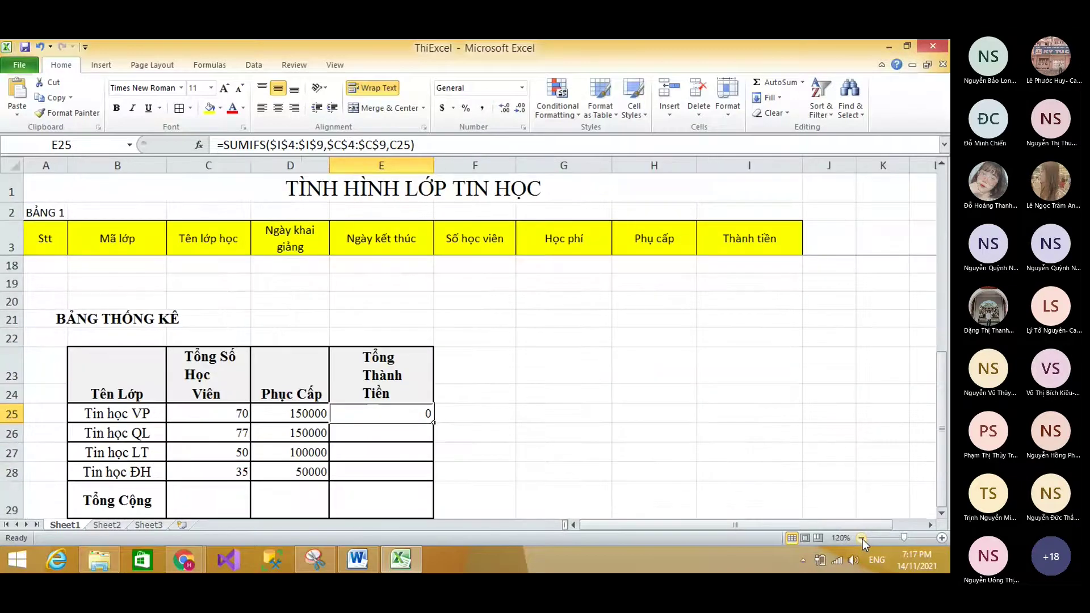
{"action": "left_click", "coordinate": [862, 539]}
{"action": "double_click", "coordinate": [373, 391]}
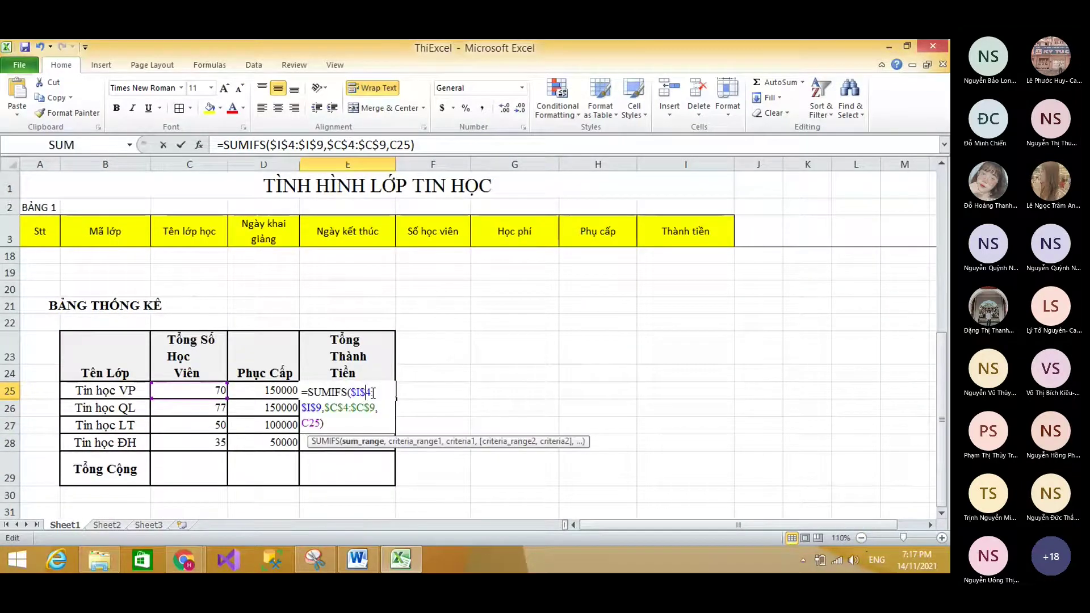
{"action": "scroll", "coordinate": [373, 392], "scroll_direction": "up", "scroll_amount": 5}
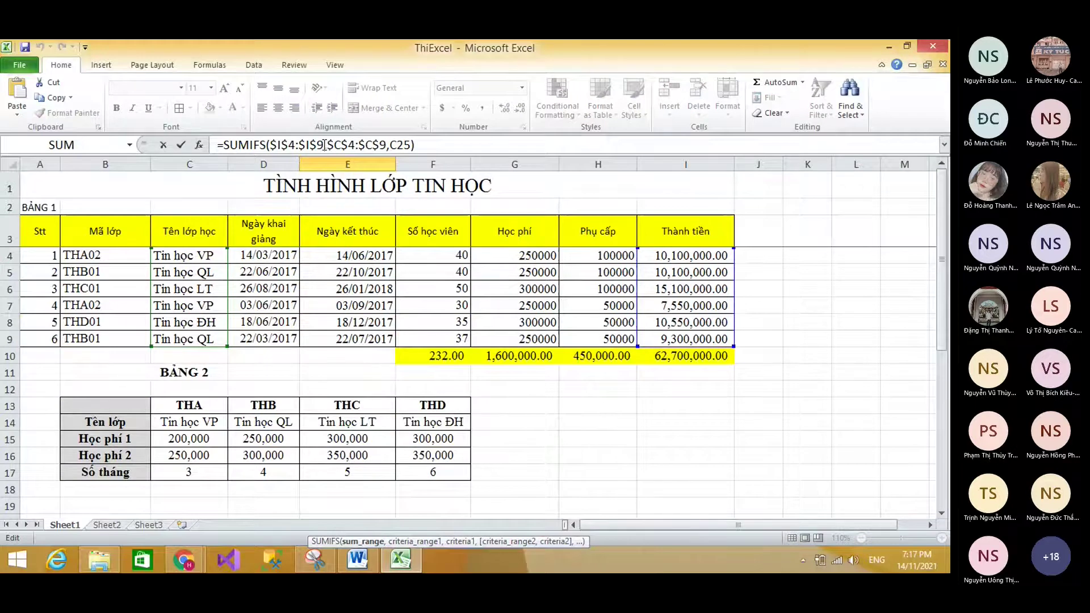
{"action": "double_click", "coordinate": [301, 144]}
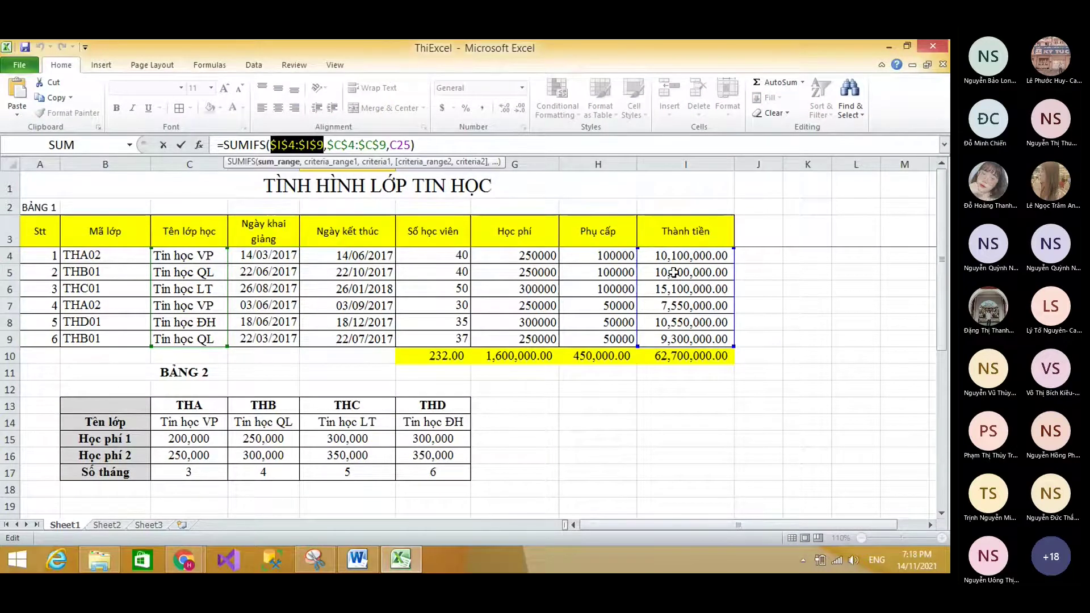
{"action": "left_click", "coordinate": [341, 144]}
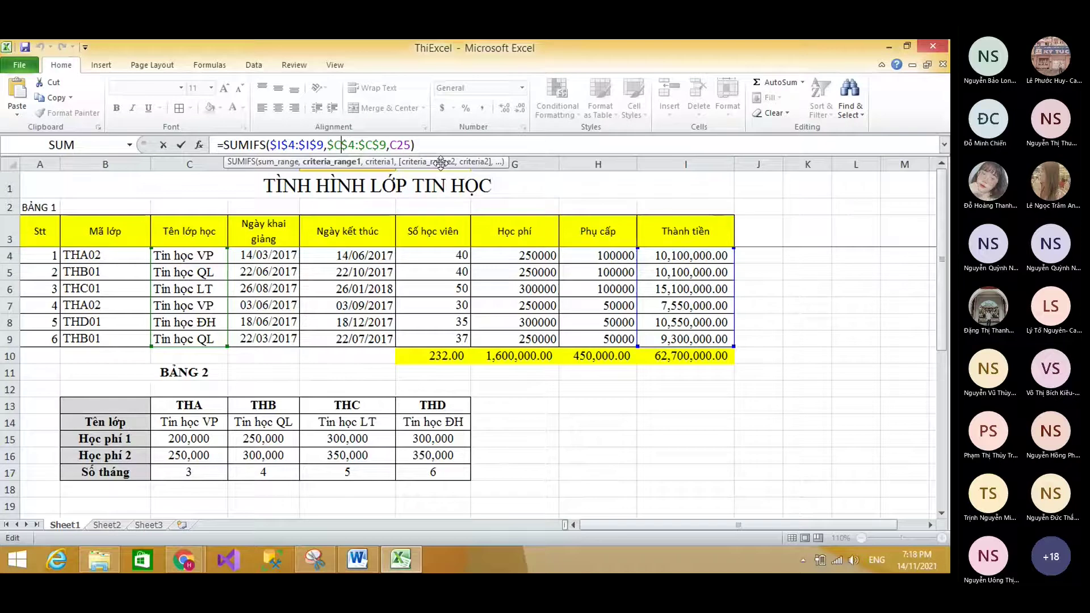
{"action": "key", "text": "Return"}
{"action": "scroll", "coordinate": [454, 289], "scroll_direction": "down", "scroll_amount": 1}
{"action": "left_click", "coordinate": [379, 389]}
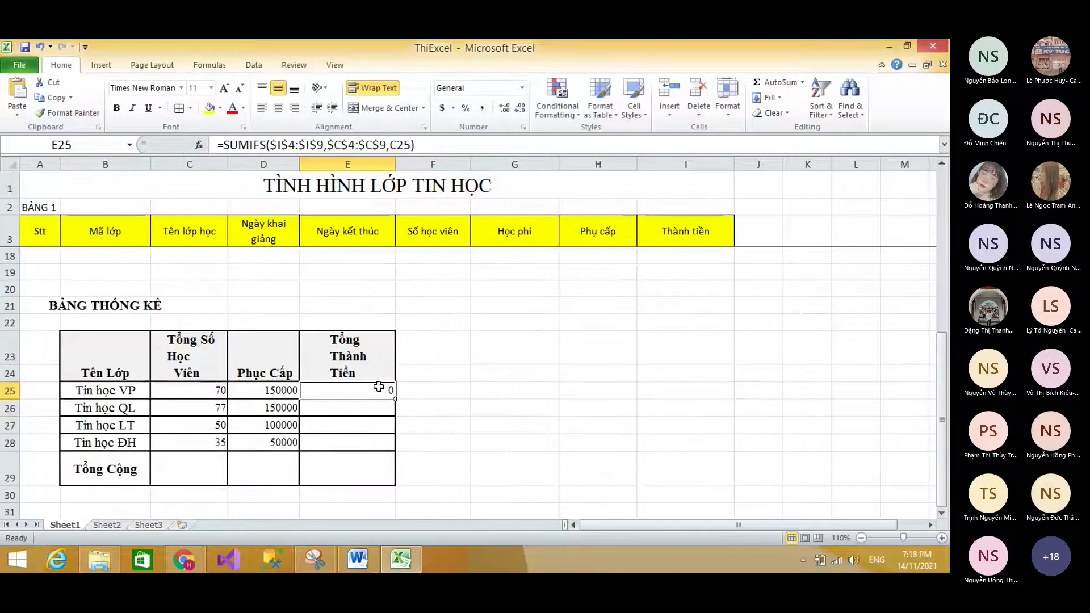
Try filling E25's formula down through E28, and check the Thành tiền source values in I4:I9.
{"action": "left_click_drag", "start_coordinate": [395, 398], "coordinate": [395, 449]}
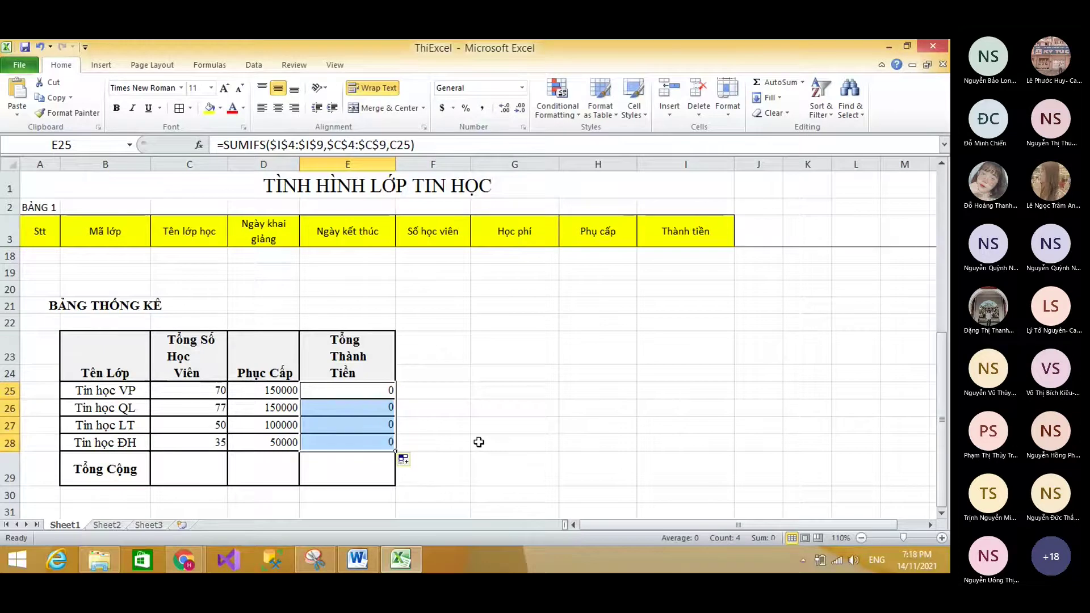
{"action": "left_click", "coordinate": [370, 389]}
{"action": "scroll", "coordinate": [475, 384], "scroll_direction": "up", "scroll_amount": 5}
{"action": "left_click", "coordinate": [719, 256]}
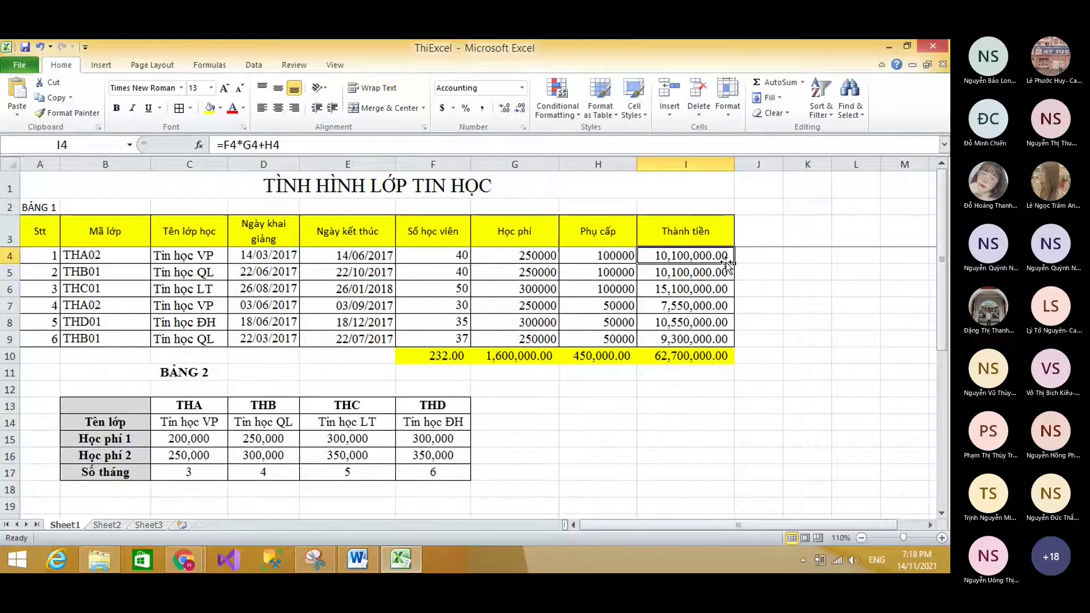
{"action": "left_click_drag", "start_coordinate": [719, 257], "coordinate": [706, 343]}
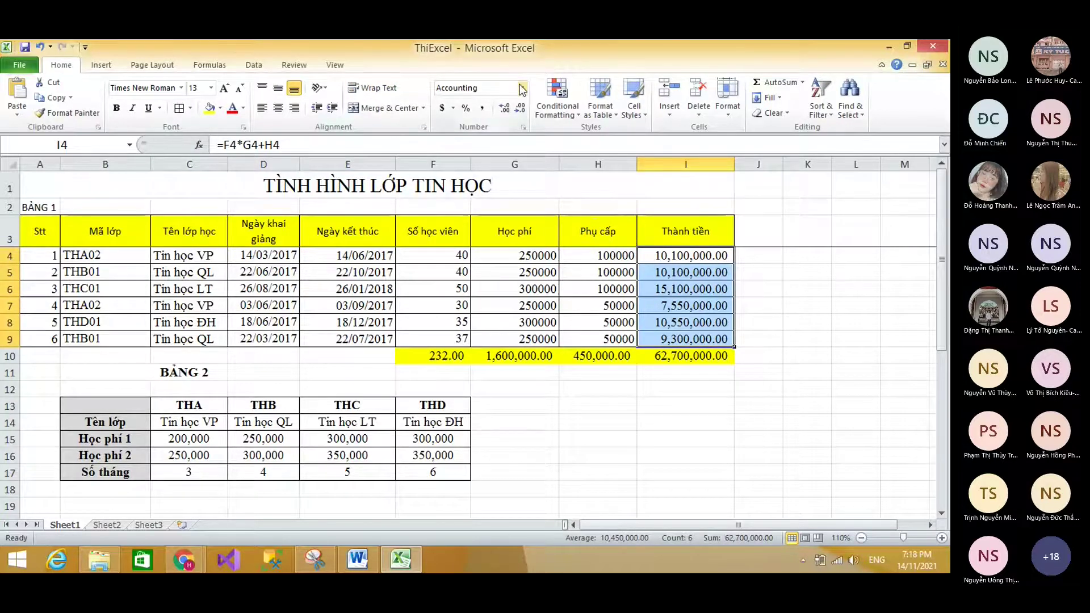
{"action": "scroll", "coordinate": [535, 339], "scroll_direction": "down", "scroll_amount": 4}
Change the criterion in E25's SUMIFS formula to B25 and fill the formula down through E28.
{"action": "double_click", "coordinate": [365, 424]}
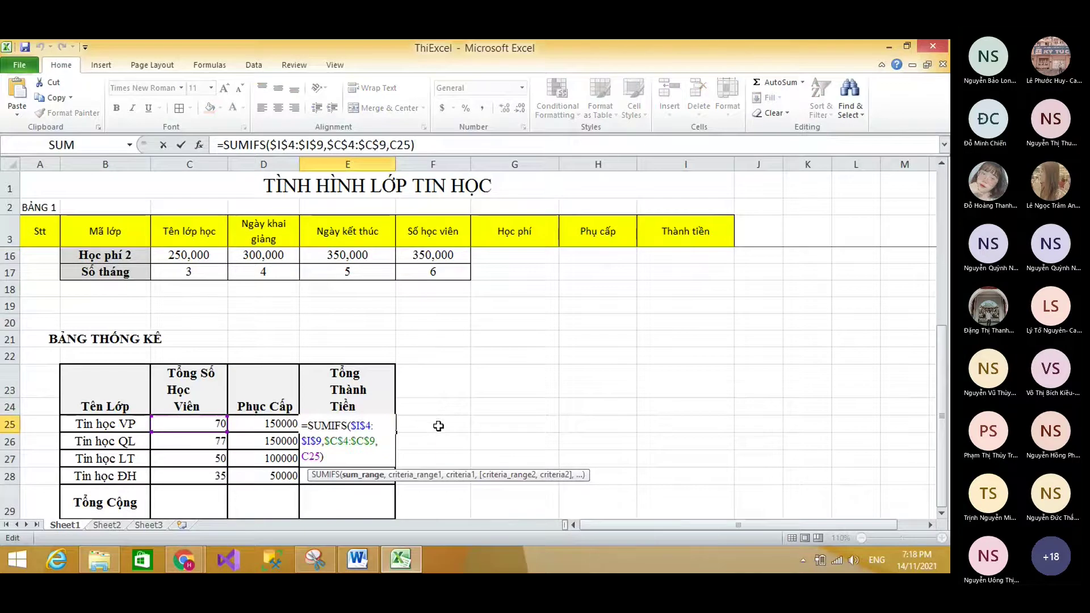
{"action": "left_click_drag", "start_coordinate": [321, 455], "coordinate": [304, 456]}
{"action": "left_click_drag", "start_coordinate": [404, 144], "coordinate": [390, 144]}
{"action": "left_click", "coordinate": [130, 429]}
{"action": "key", "text": "Return"}
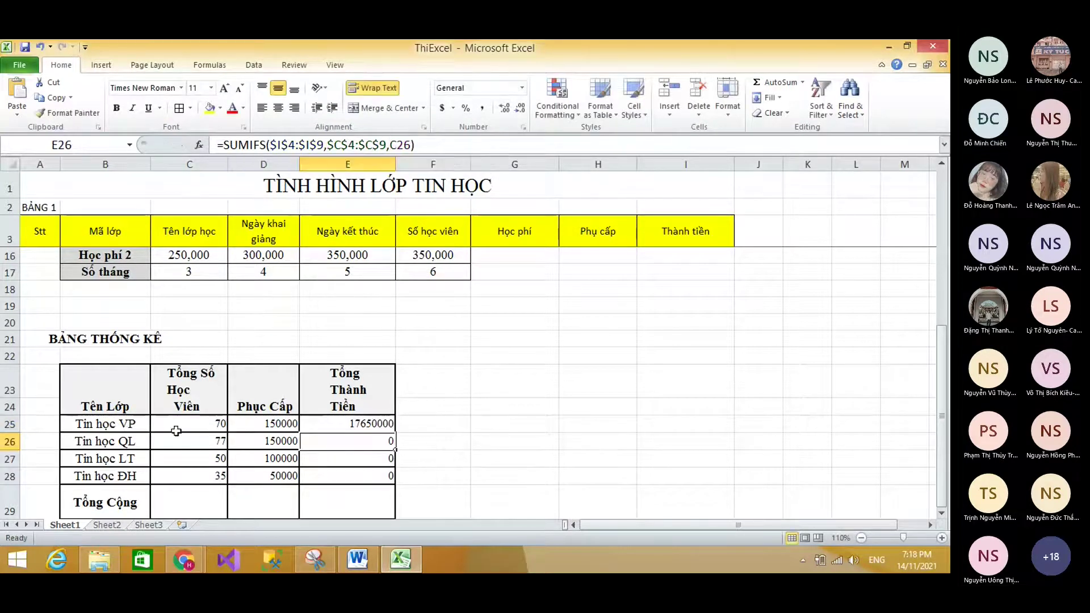
{"action": "left_click", "coordinate": [390, 428]}
{"action": "left_click_drag", "start_coordinate": [392, 432], "coordinate": [395, 480]}
Add AutoSum totals to the Tổng Cộng cells C29:E29 and give them a yellow fill.
{"action": "scroll", "coordinate": [242, 459], "scroll_direction": "down", "scroll_amount": 1}
{"action": "left_click_drag", "start_coordinate": [205, 452], "coordinate": [319, 450]}
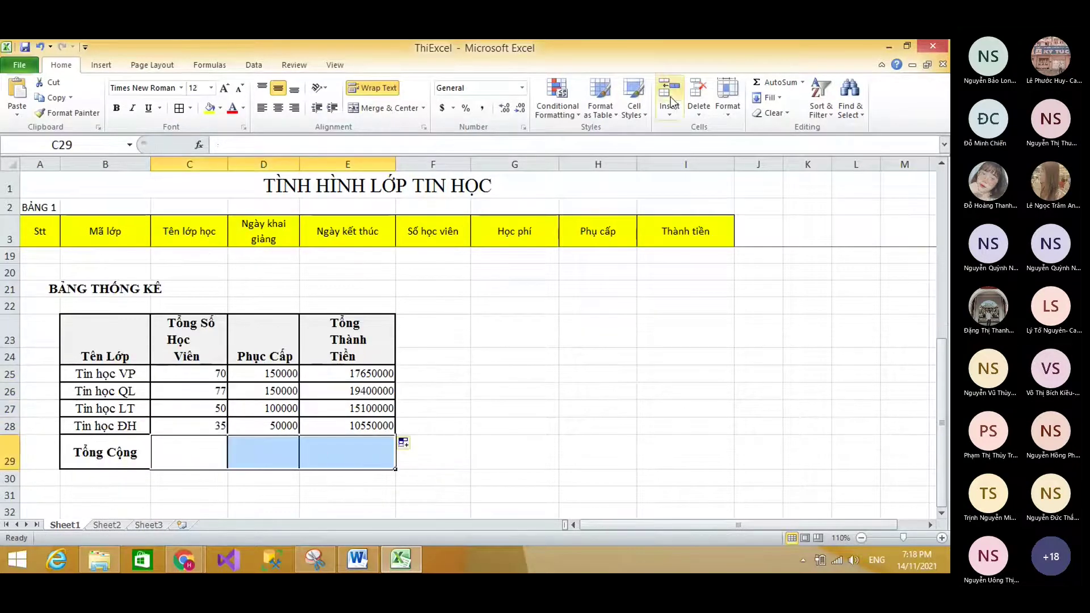
{"action": "left_click", "coordinate": [767, 83]}
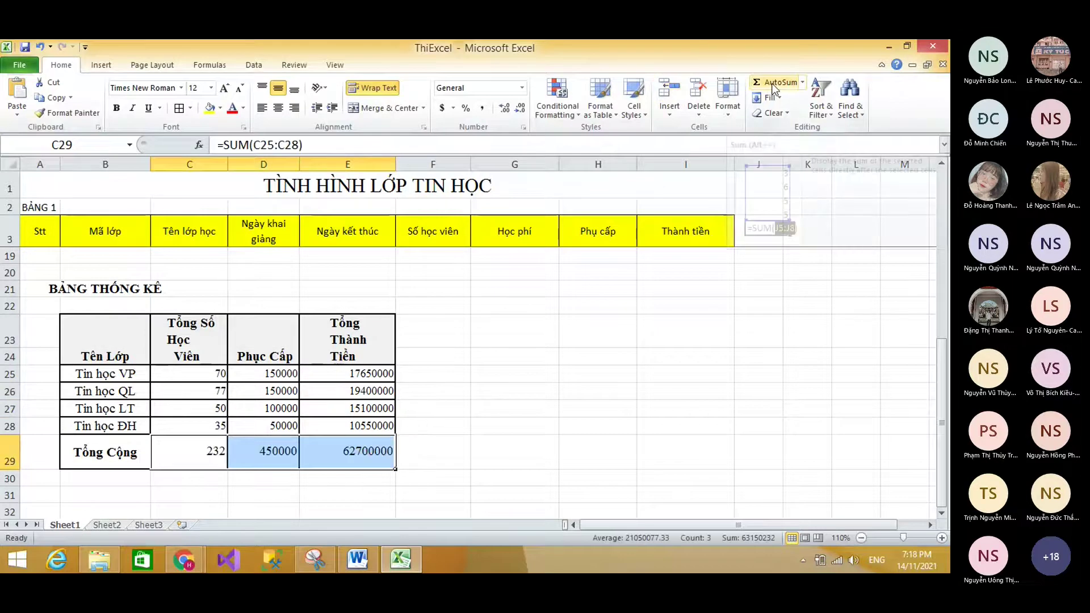
{"action": "left_click", "coordinate": [209, 108]}
{"action": "left_click", "coordinate": [390, 374]}
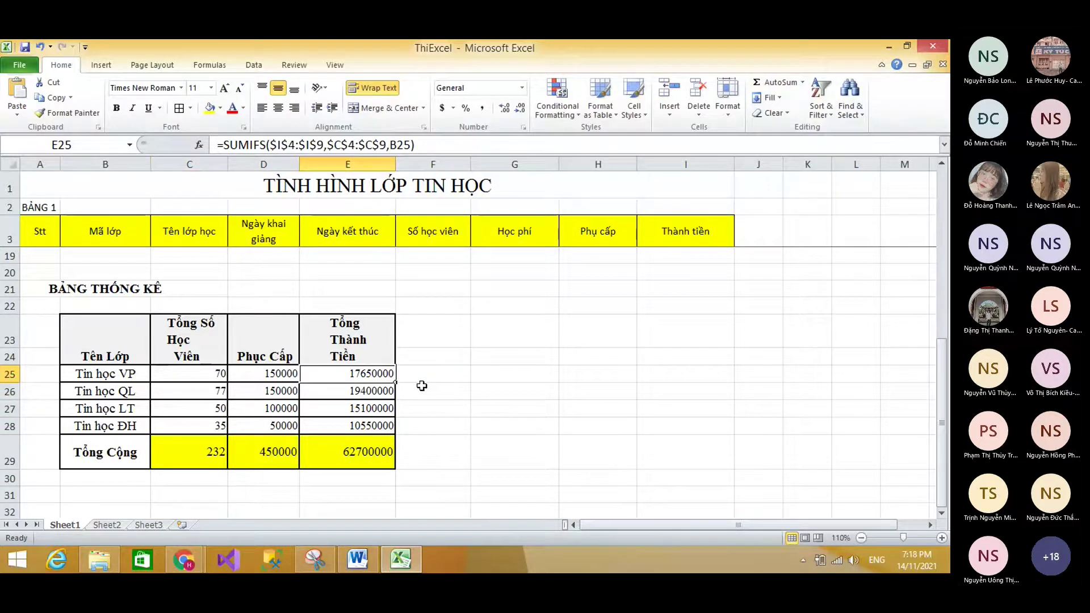
{"action": "scroll", "coordinate": [421, 386], "scroll_direction": "up", "scroll_amount": 1}
{"action": "left_click", "coordinate": [313, 384]}
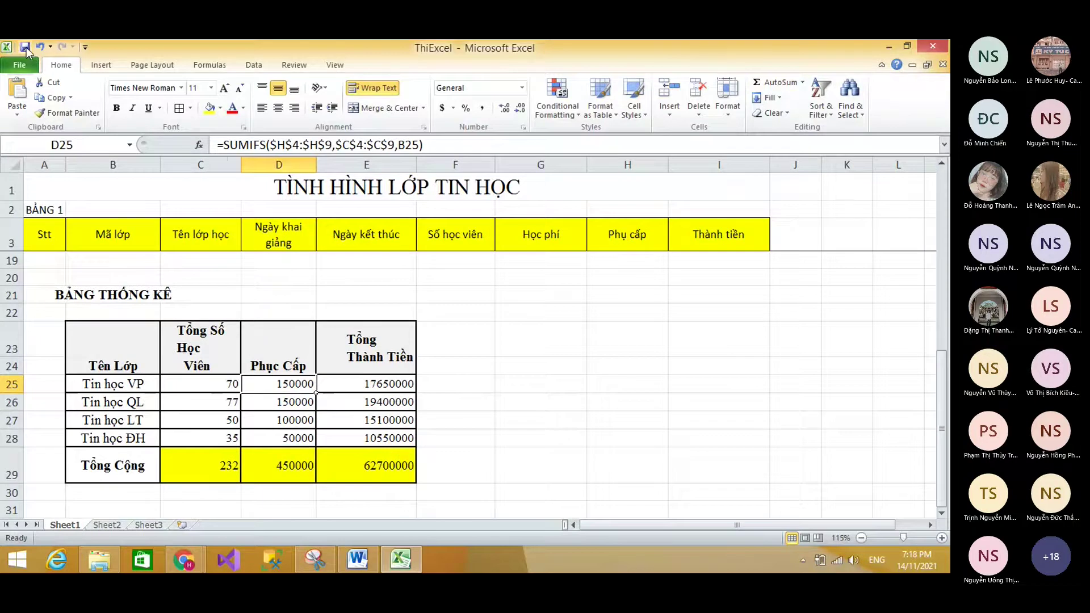
Rename the worksheet Sheet1 as DE 1.
{"action": "right_click", "coordinate": [65, 526]}
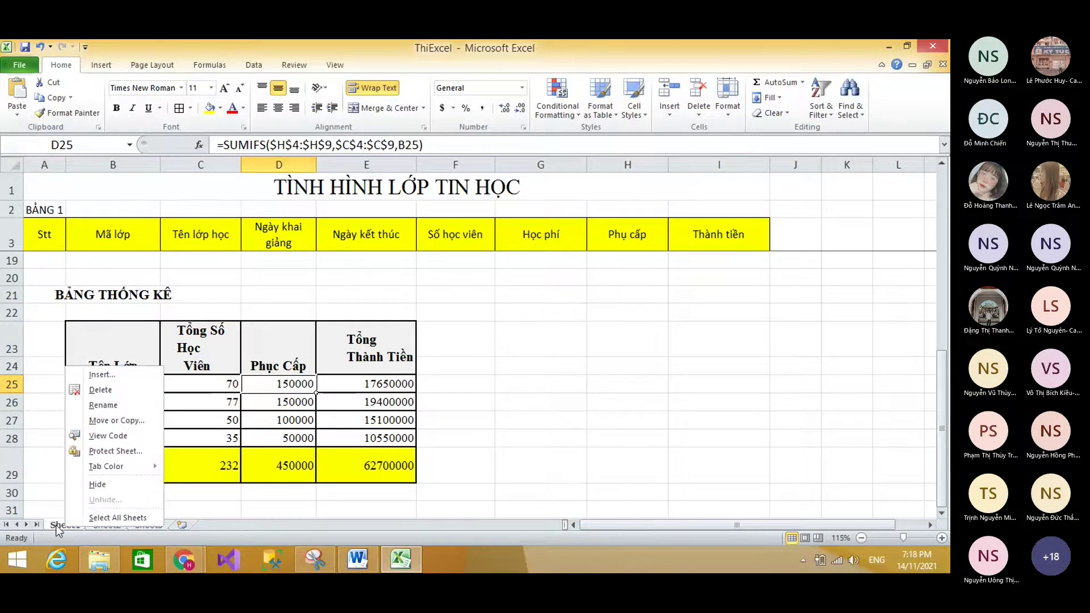
{"action": "left_click", "coordinate": [104, 405]}
{"action": "type", "text": "DE"}
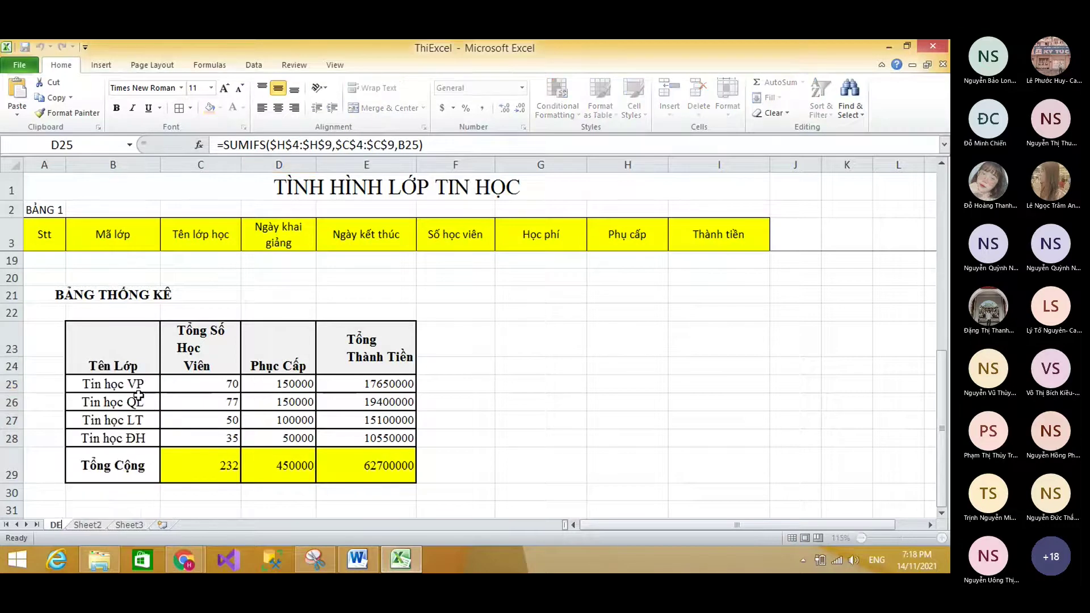
{"action": "type", "text": " 1"}
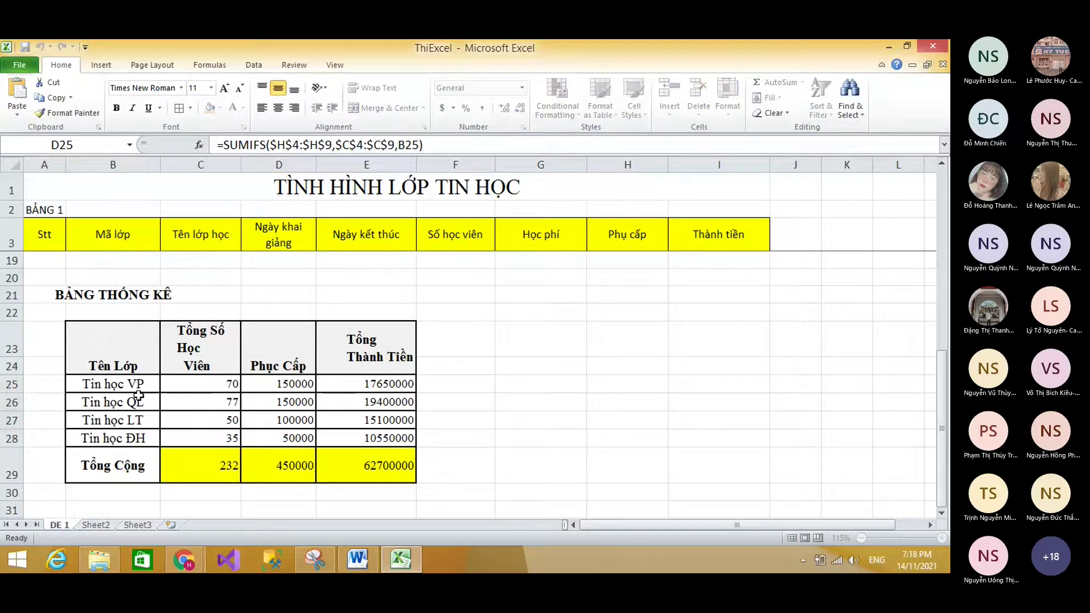
{"action": "key", "text": "Return"}
Add two new worksheets after Sheet3, and save the workbook with the DE 1 sheet active.
{"action": "left_click", "coordinate": [102, 526]}
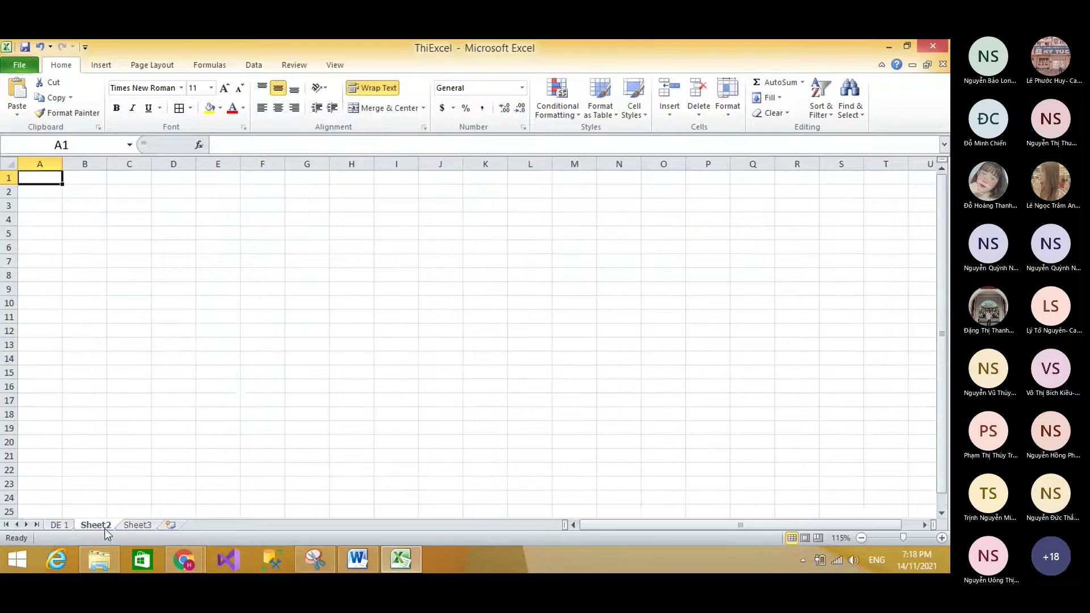
{"action": "left_click", "coordinate": [135, 529]}
{"action": "left_click", "coordinate": [171, 524]}
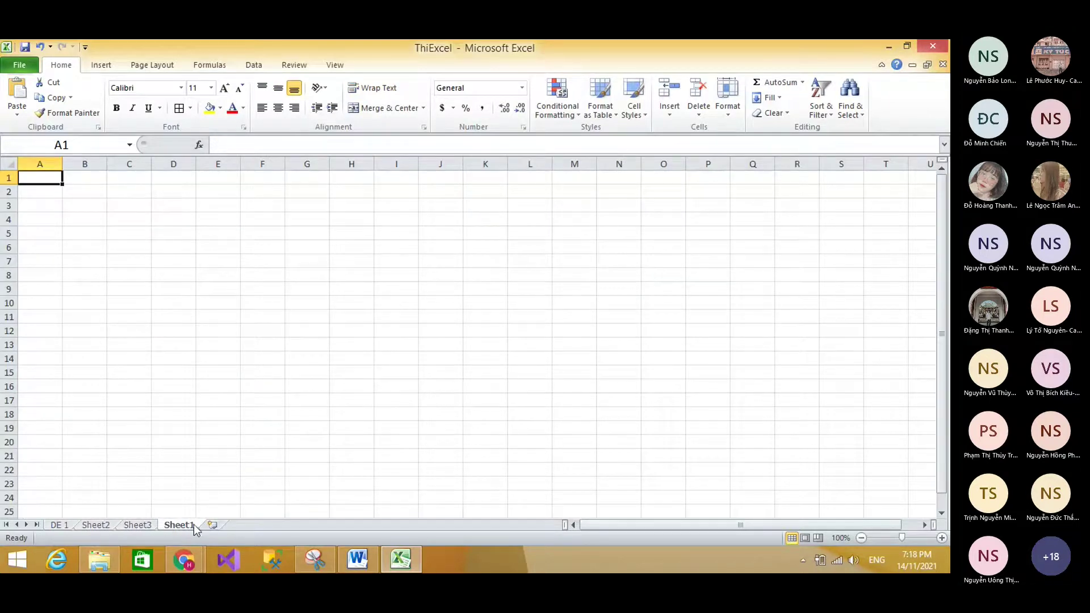
{"action": "left_click", "coordinate": [214, 529]}
{"action": "left_click", "coordinate": [59, 524]}
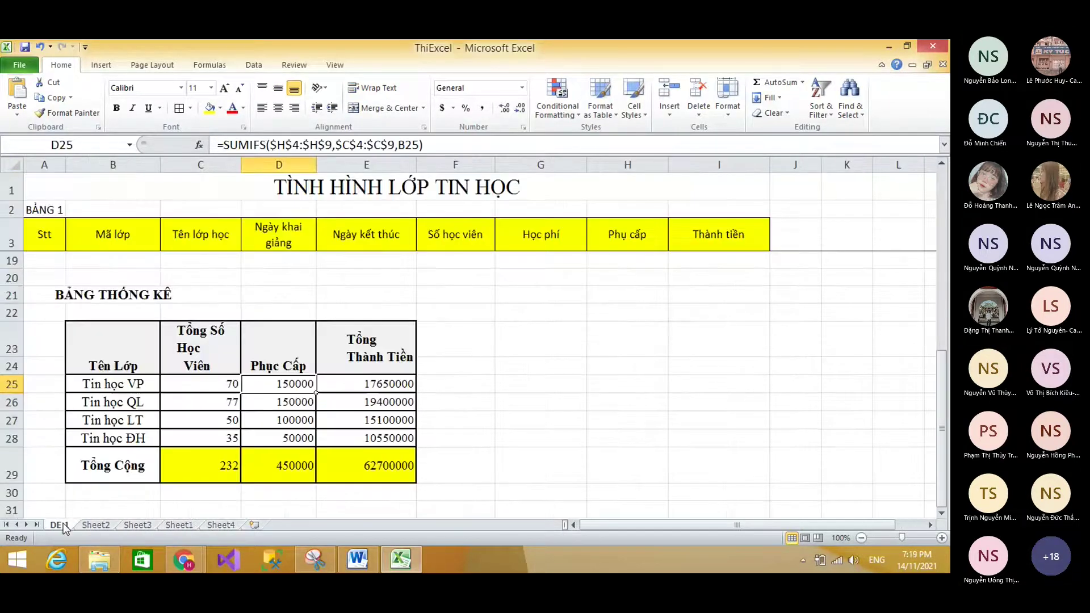
{"action": "left_click", "coordinate": [28, 49]}
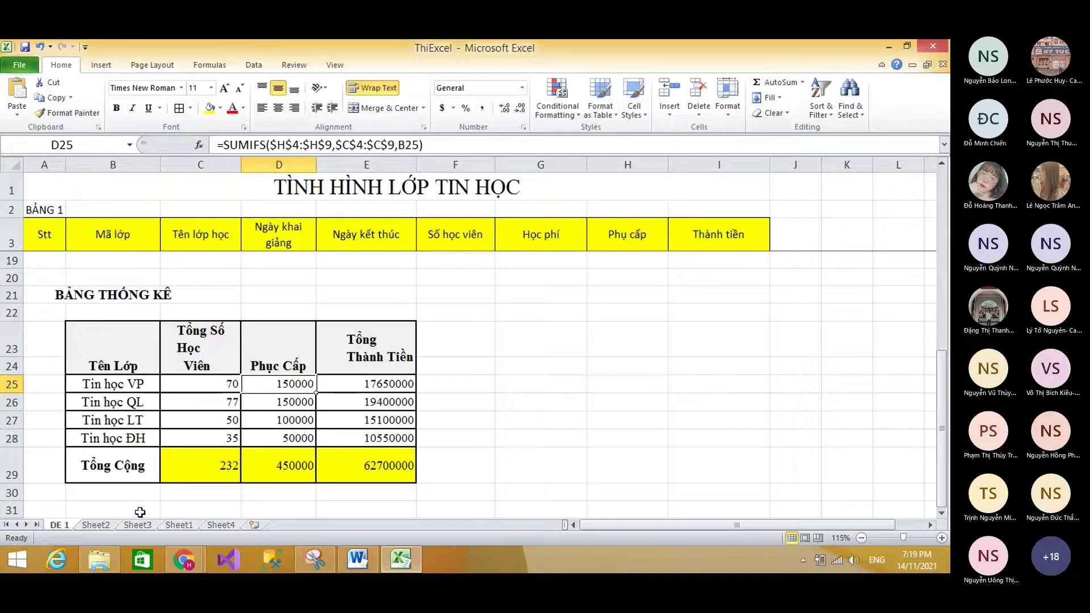
Switch to the Word exam document to read task h about the 3-D Column chart, and return to the Excel workbook.
{"action": "left_click", "coordinate": [358, 560]}
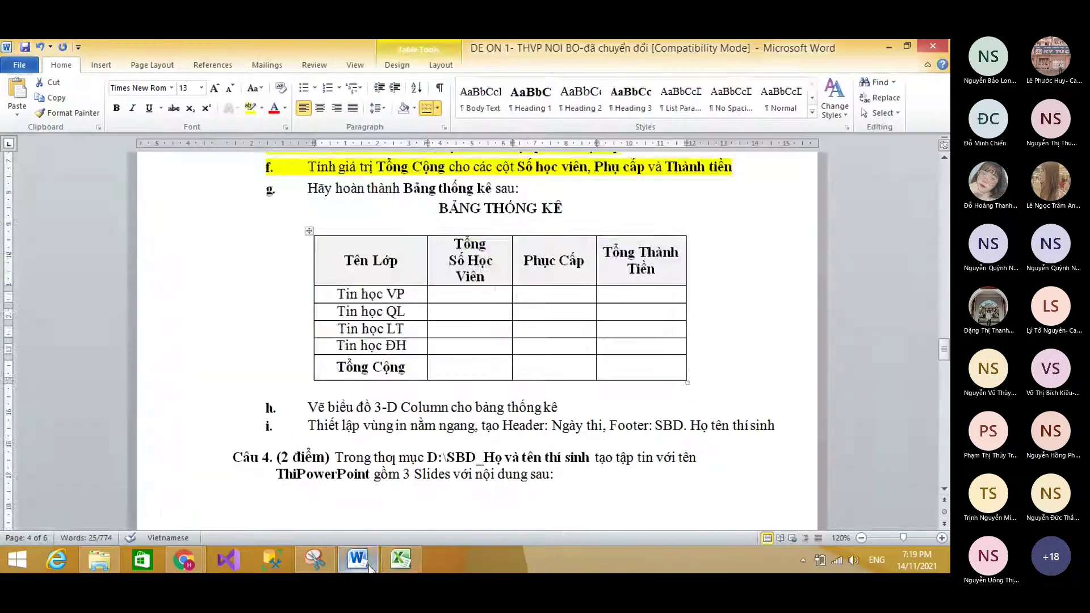
{"action": "left_click_drag", "start_coordinate": [386, 367], "coordinate": [563, 368]}
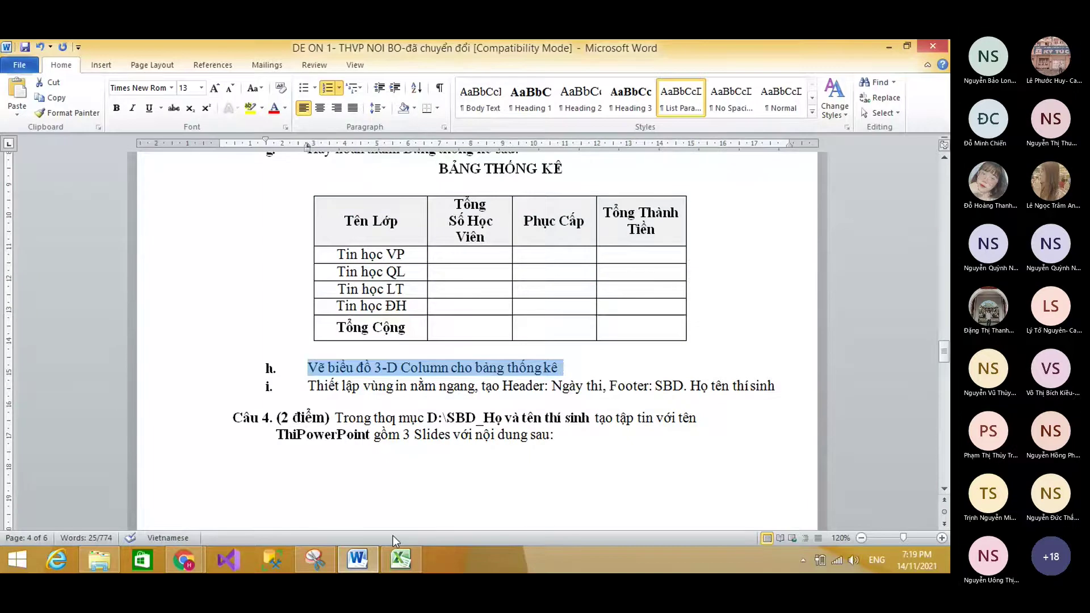
{"action": "left_click", "coordinate": [400, 560]}
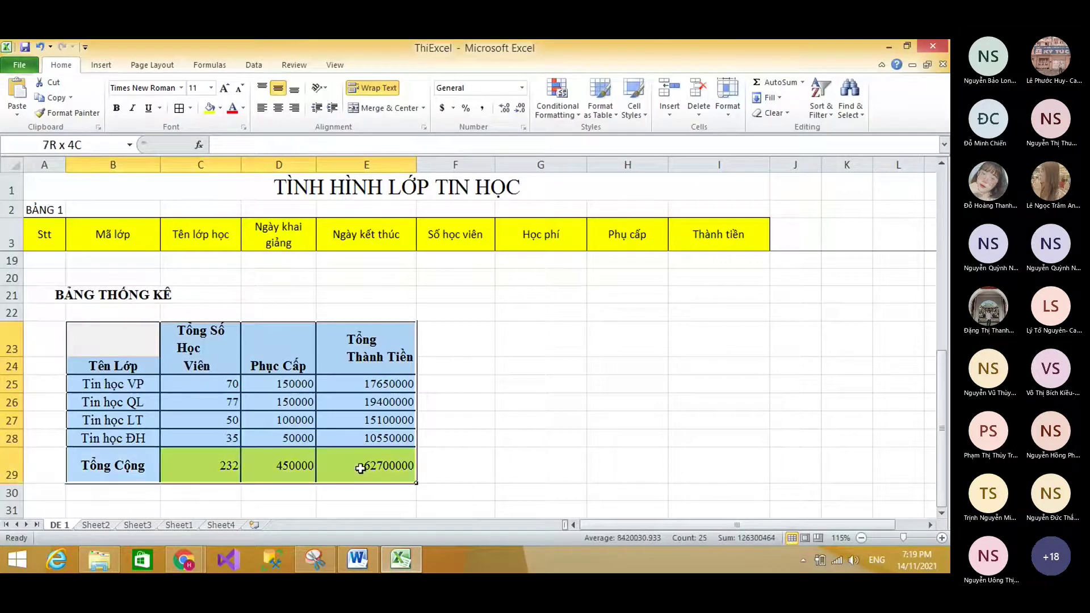
Try to insert a 3-D Clustered Column chart from B23:E28 and place it beside the Bảng thống kê.
{"action": "left_click", "coordinate": [360, 469]}
{"action": "left_click_drag", "start_coordinate": [114, 341], "coordinate": [388, 439]}
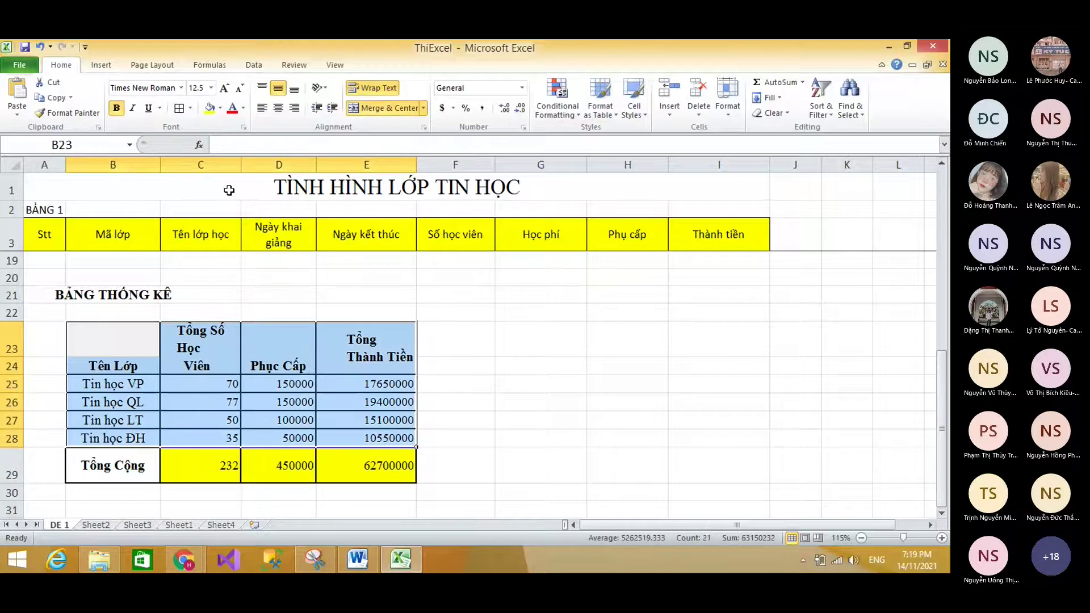
{"action": "left_click", "coordinate": [101, 64]}
{"action": "left_click", "coordinate": [263, 108]}
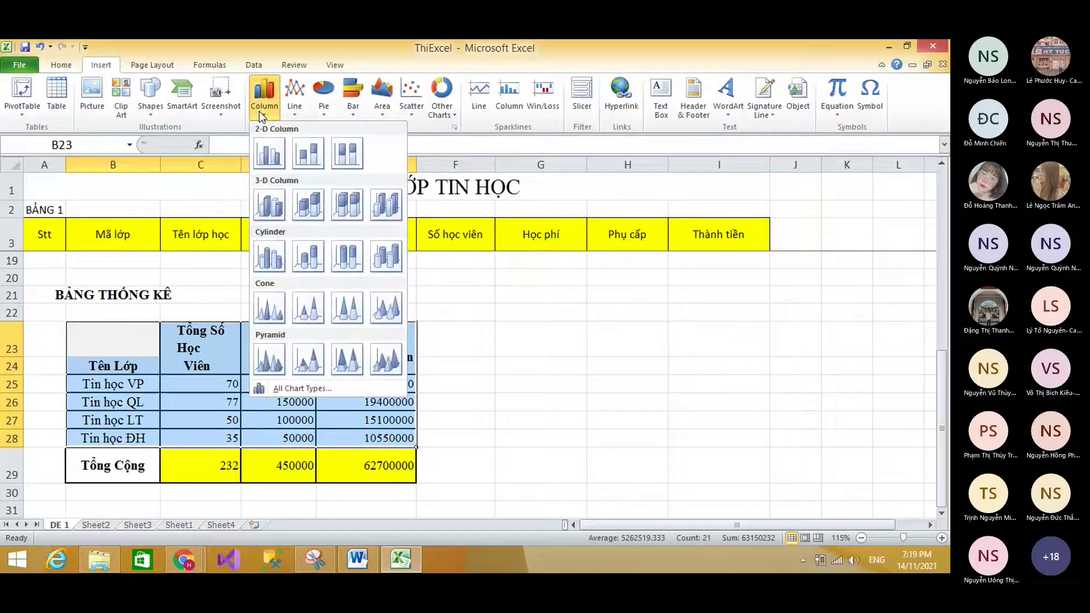
{"action": "left_click", "coordinate": [269, 204]}
{"action": "left_click_drag", "start_coordinate": [641, 320], "coordinate": [791, 328]}
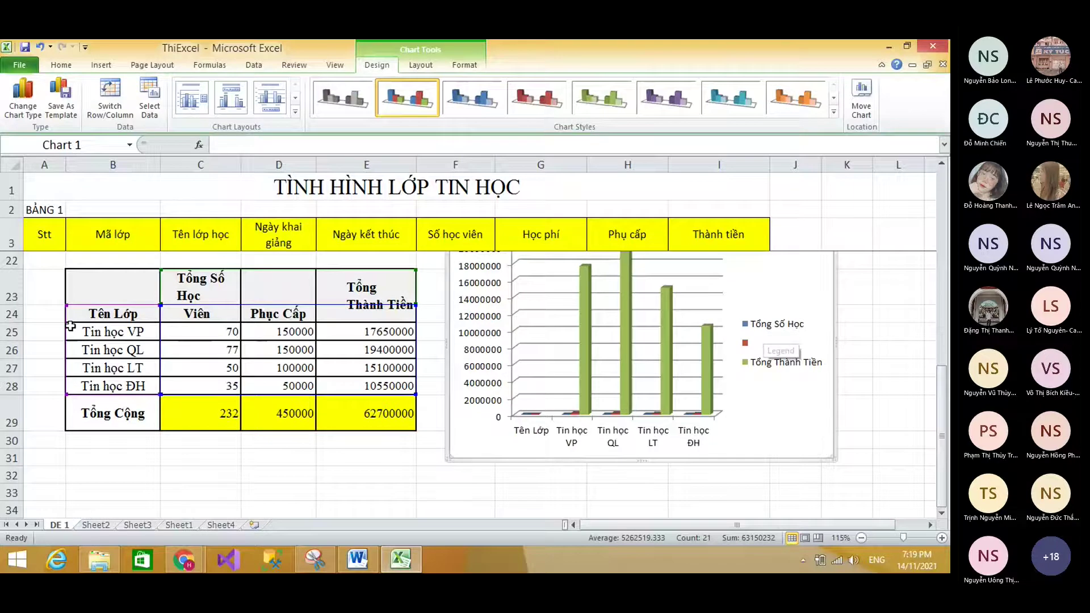
Delete the 3-D column chart beside the statistics table and select the Phục Cấp heading in D24.
{"action": "left_click", "coordinate": [852, 308]}
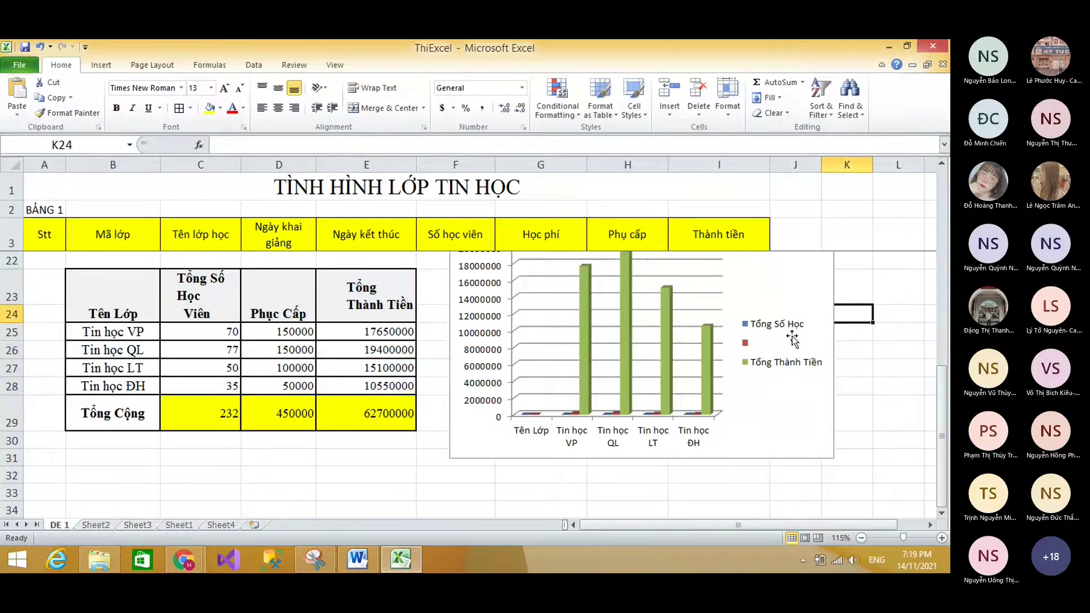
{"action": "left_click", "coordinate": [263, 289]}
{"action": "left_click", "coordinate": [761, 288]}
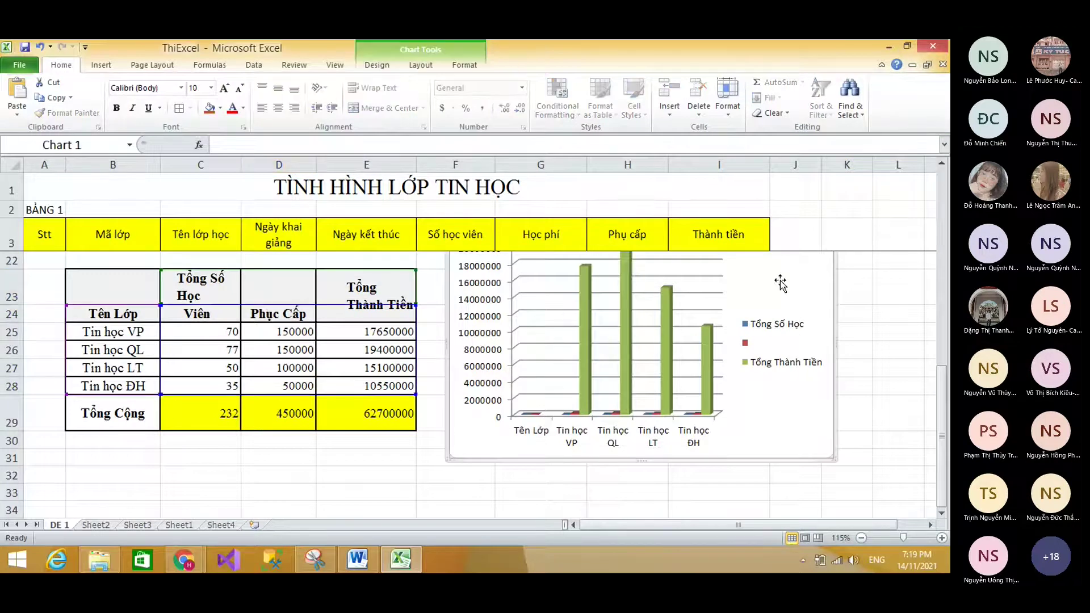
{"action": "key", "text": "Delete"}
{"action": "left_click", "coordinate": [425, 323]}
{"action": "left_click", "coordinate": [279, 314]}
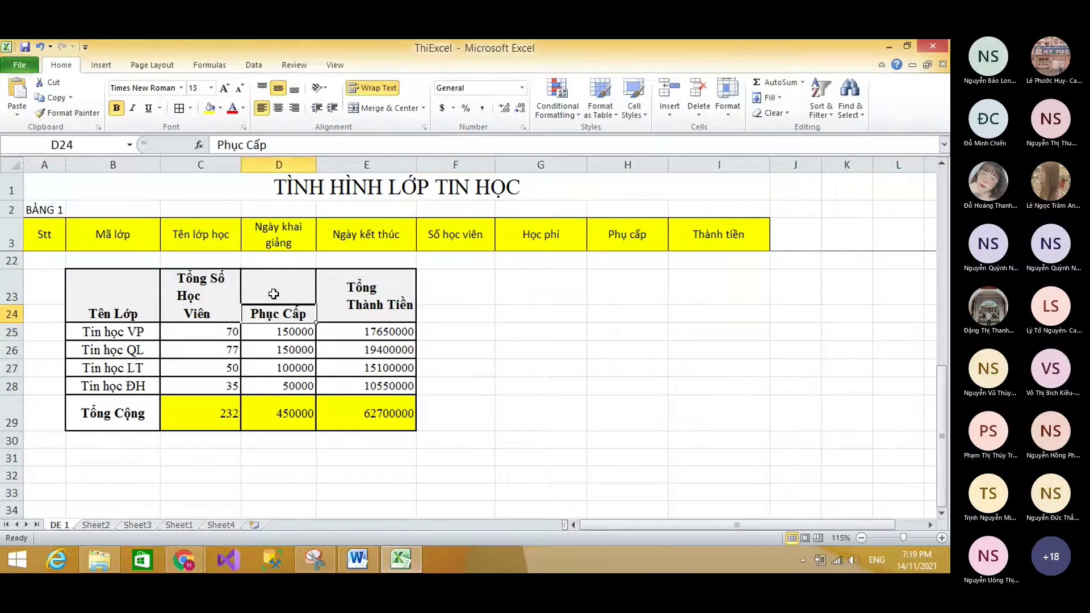
Enter the heading Phụ cấp in cell D23 of the Bảng thống kê, using Vietnamese diacritics.
{"action": "double_click", "coordinate": [275, 287]}
{"action": "type", "text": "pHU"}
{"action": "key", "text": "BackSpace"}
{"action": "key", "text": "BackSpace"}
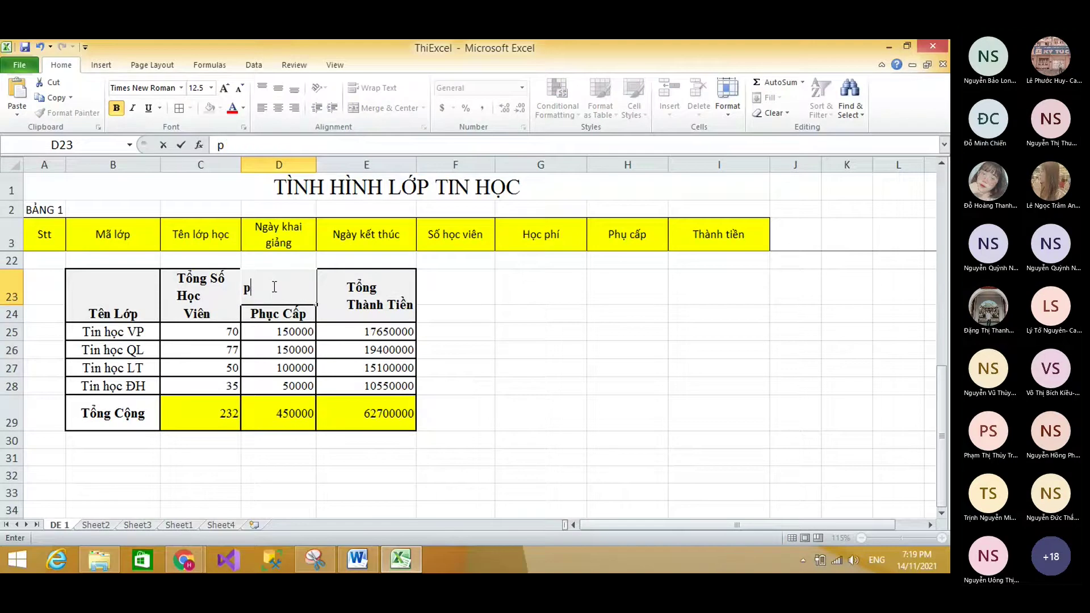
{"action": "key", "text": "BackSpace"}
{"action": "type", "text": "Phu"}
{"action": "left_click", "coordinate": [802, 560]}
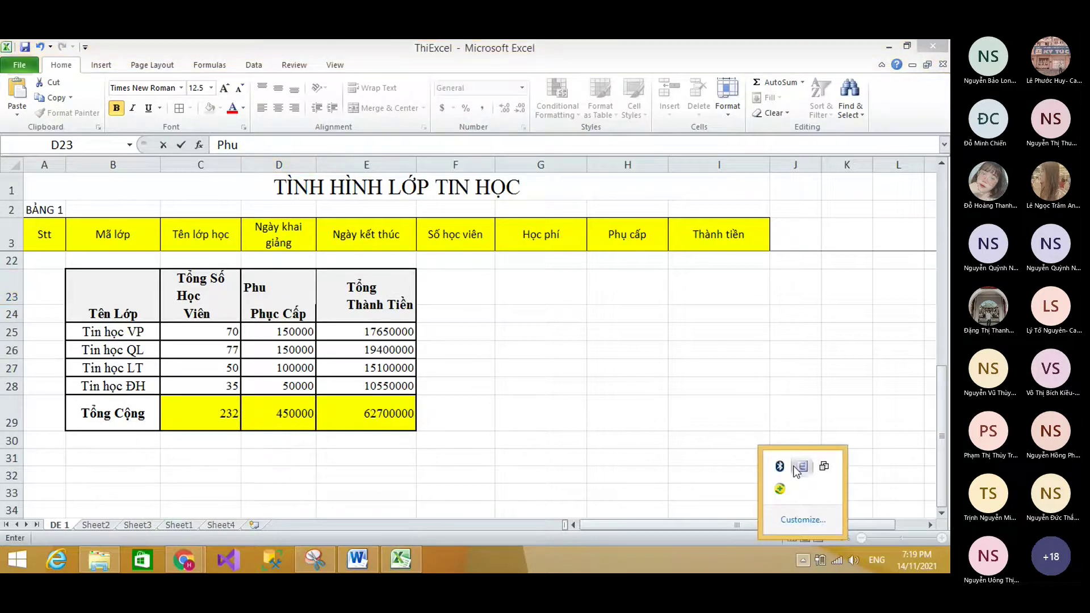
{"action": "left_click", "coordinate": [282, 289]}
{"action": "key", "text": "BackSpace"}
{"action": "type", "text": "ụ câ"}
{"action": "type", "text": "p"}
{"action": "key", "text": "Return"}
Move the Tên Lớp heading from B24 to B23, and complete the heading in C23 as Tổng Số Học viên.
{"action": "left_click", "coordinate": [83, 312]}
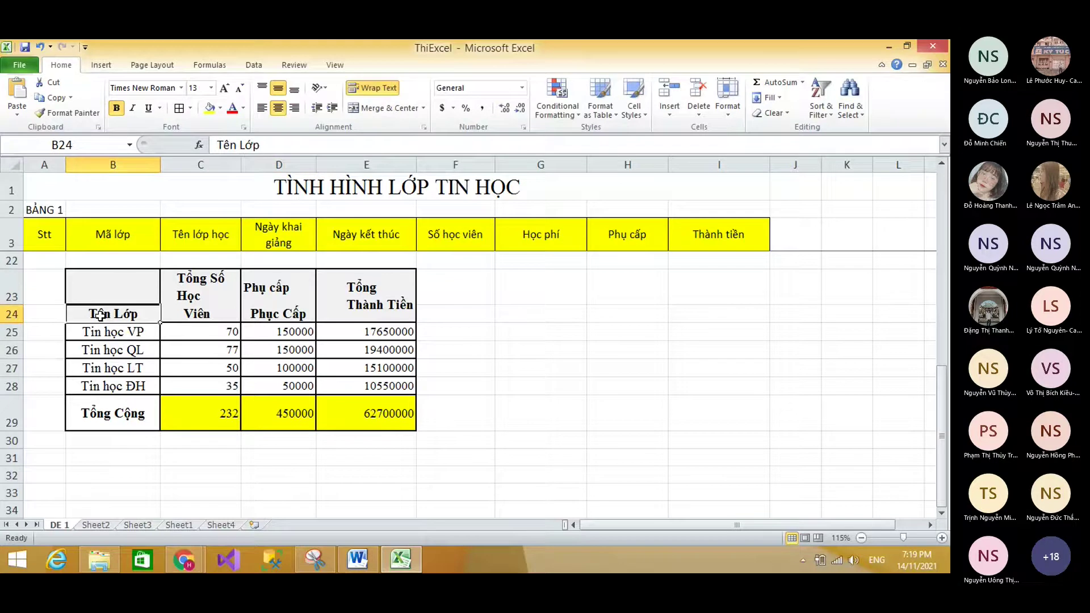
{"action": "left_click_drag", "start_coordinate": [105, 305], "coordinate": [110, 287]}
{"action": "left_click", "coordinate": [199, 314]}
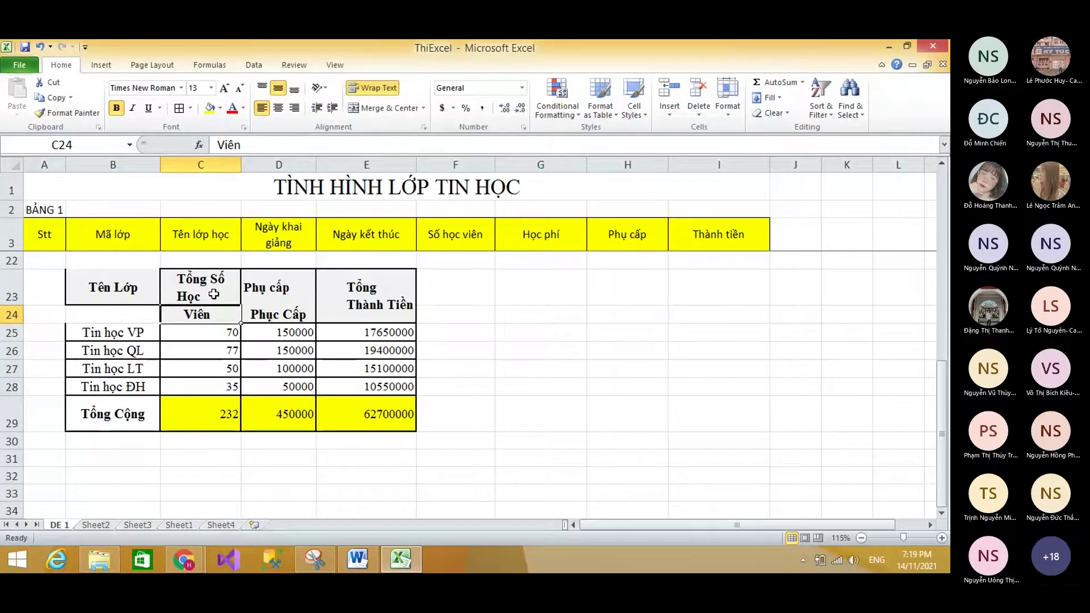
{"action": "double_click", "coordinate": [213, 294]}
{"action": "type", "text": "viê"}
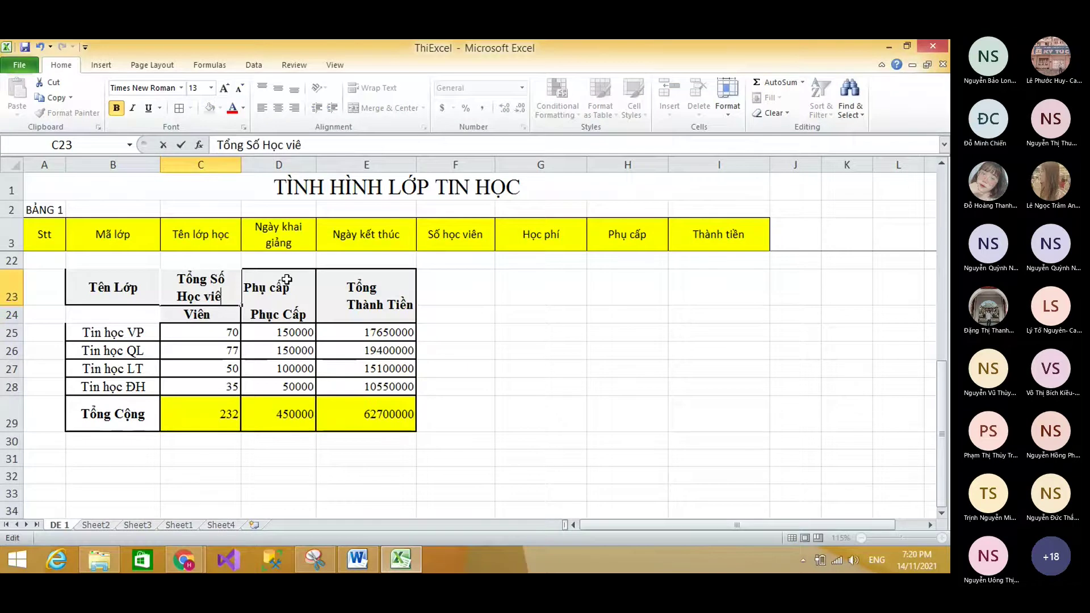
{"action": "type", "text": "n"}
{"action": "key", "text": "Return"}
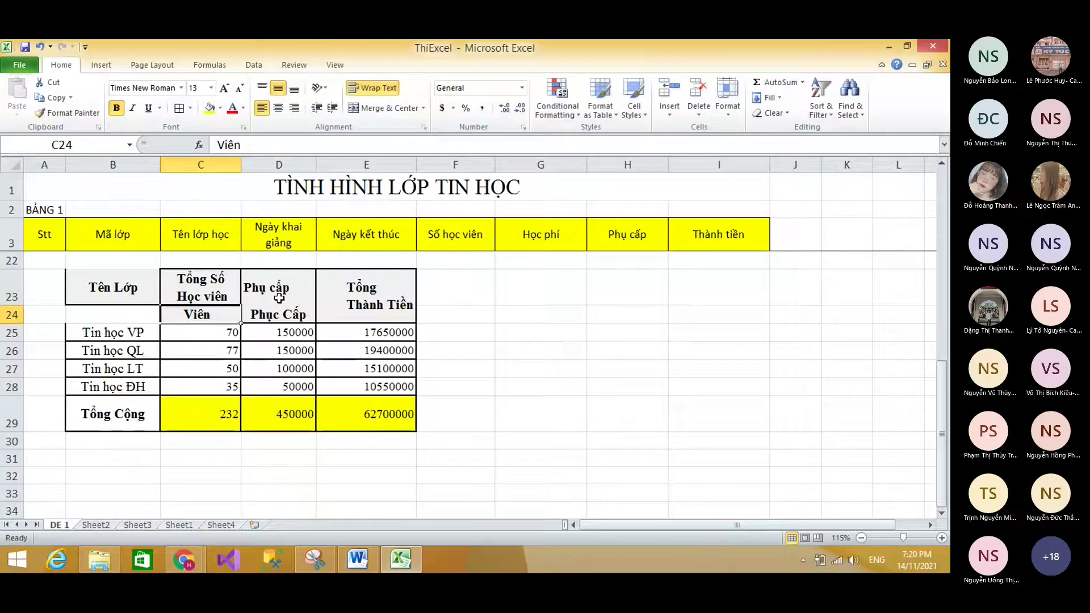
Delete row 24, which holds the leftover heading fragments, so the Bảng thống kê has a single header row.
{"action": "left_click", "coordinate": [279, 298]}
{"action": "left_click", "coordinate": [322, 323]}
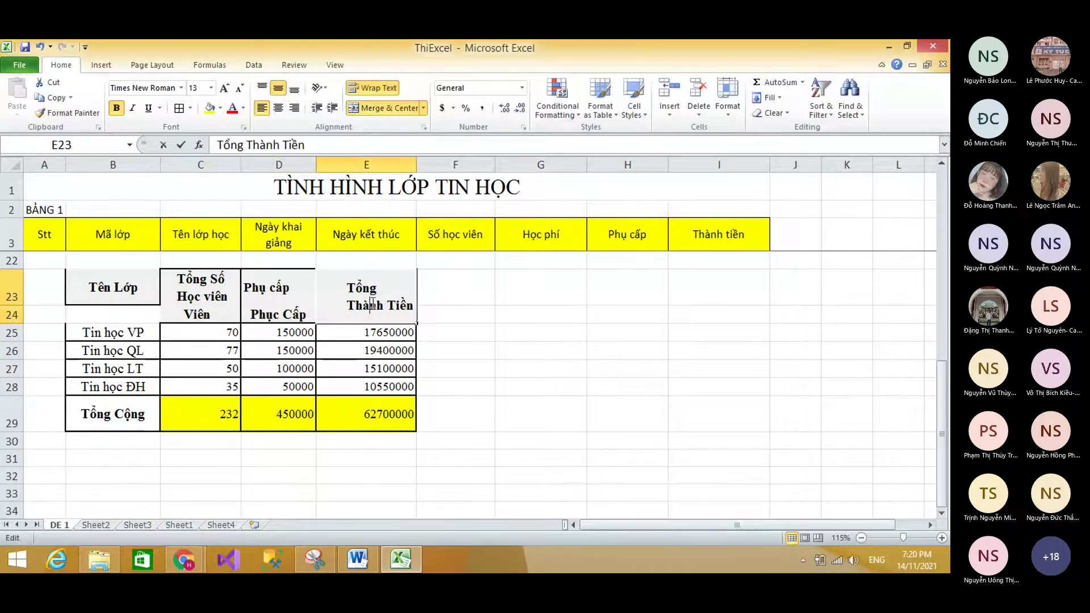
{"action": "double_click", "coordinate": [321, 322]}
{"action": "right_click", "coordinate": [12, 314]}
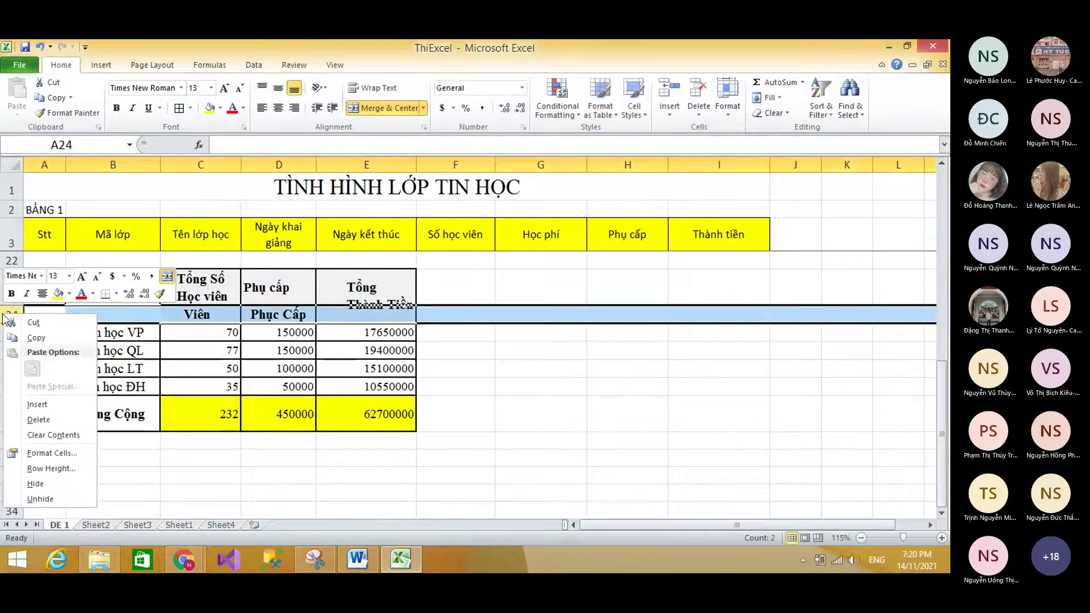
{"action": "left_click", "coordinate": [39, 420]}
Apply all borders to the Bảng thống kê range B23:E28.
{"action": "left_click", "coordinate": [378, 284]}
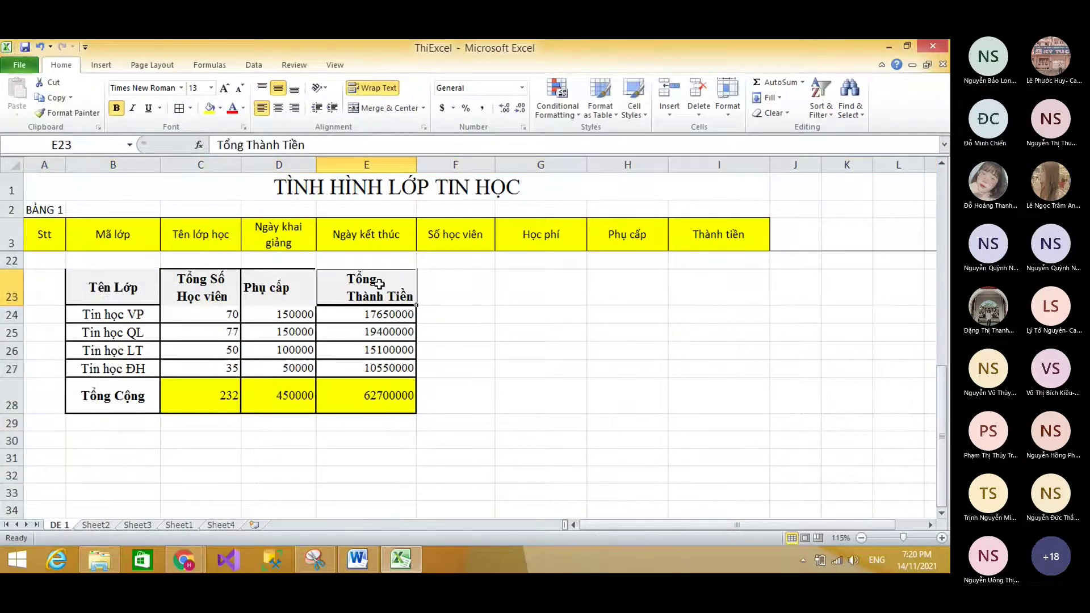
{"action": "left_click_drag", "start_coordinate": [149, 287], "coordinate": [372, 392]}
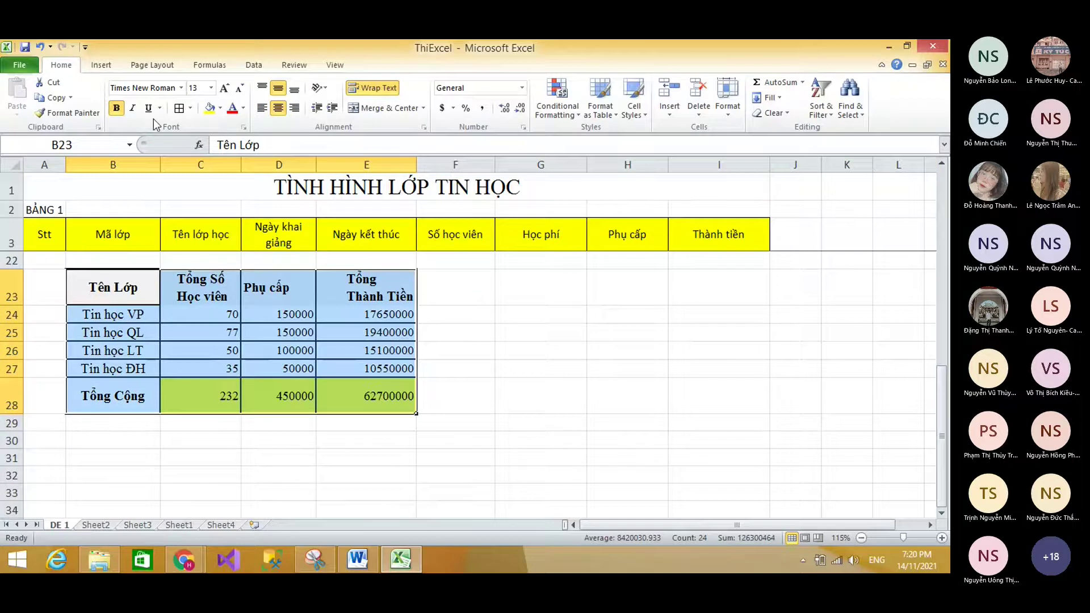
{"action": "left_click", "coordinate": [180, 109]}
{"action": "left_click", "coordinate": [311, 292]}
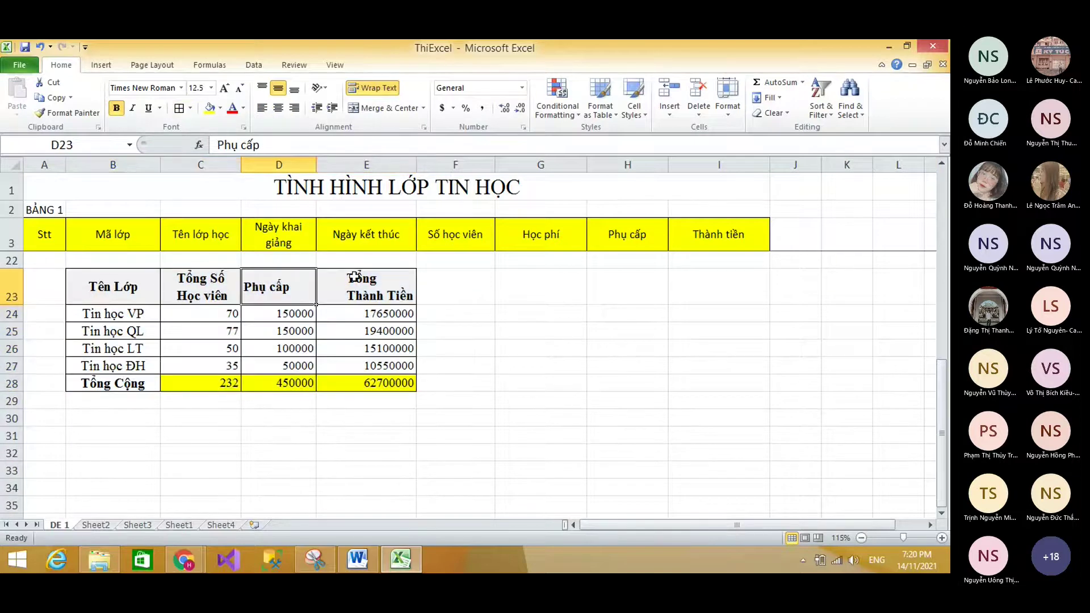
Insert a 3-D Clustered Column chart from B23:E27 and place it beside the Bảng thống kê.
{"action": "scroll", "coordinate": [171, 290], "scroll_direction": "up", "scroll_amount": 2}
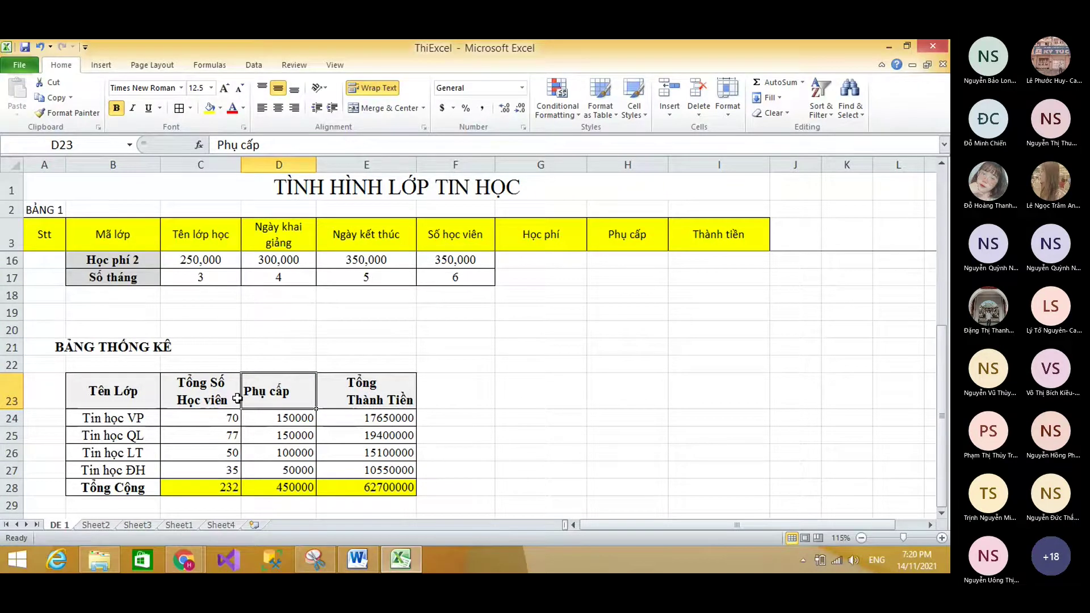
{"action": "left_click_drag", "start_coordinate": [134, 397], "coordinate": [392, 470]}
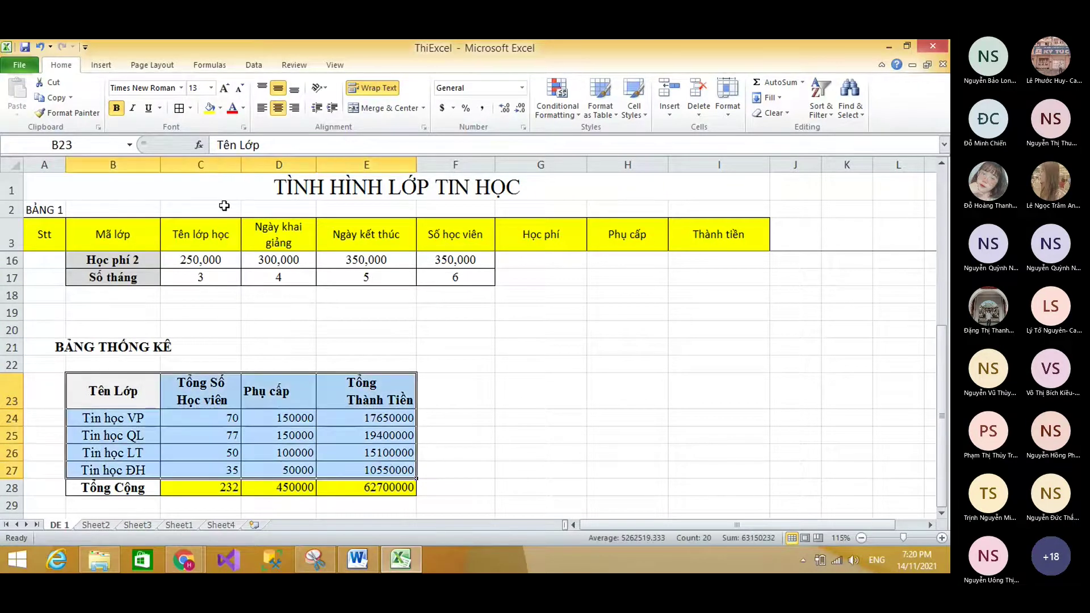
{"action": "left_click", "coordinate": [101, 64]}
{"action": "left_click", "coordinate": [264, 96]}
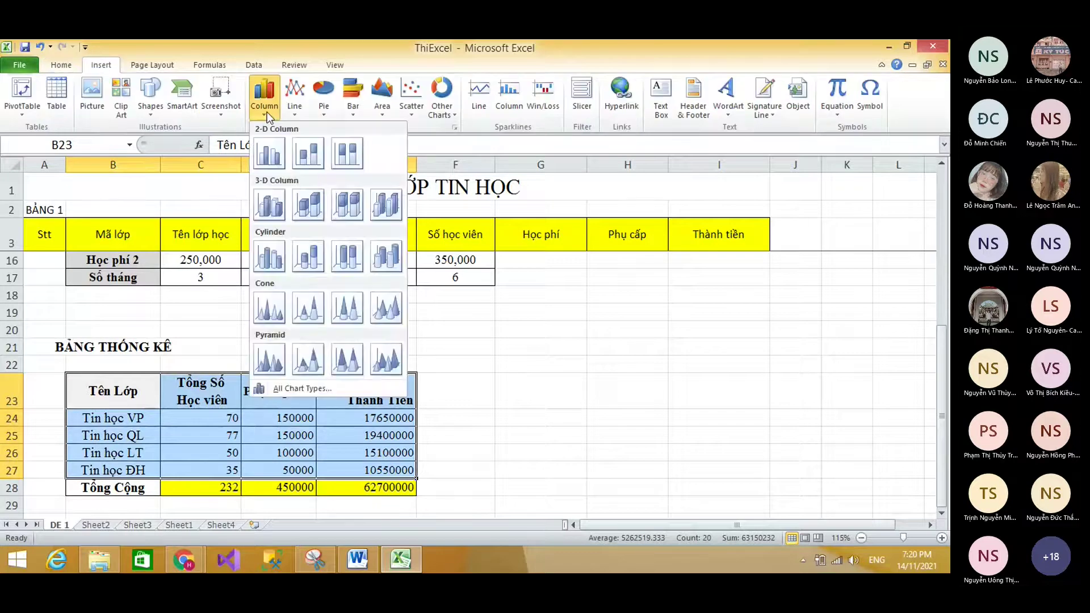
{"action": "left_click", "coordinate": [269, 205]}
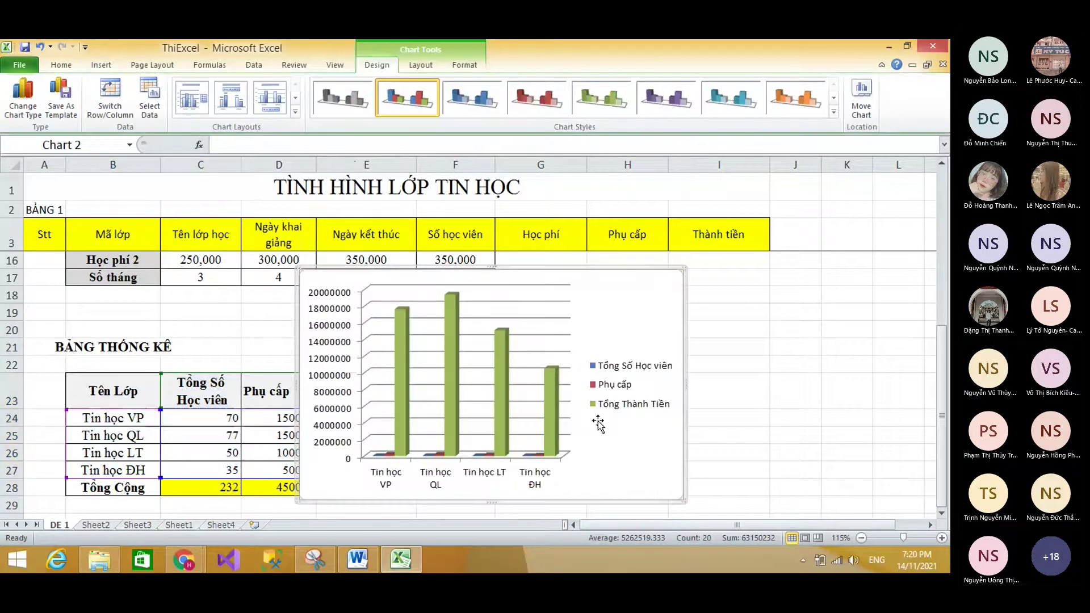
{"action": "left_click_drag", "start_coordinate": [640, 325], "coordinate": [774, 317]}
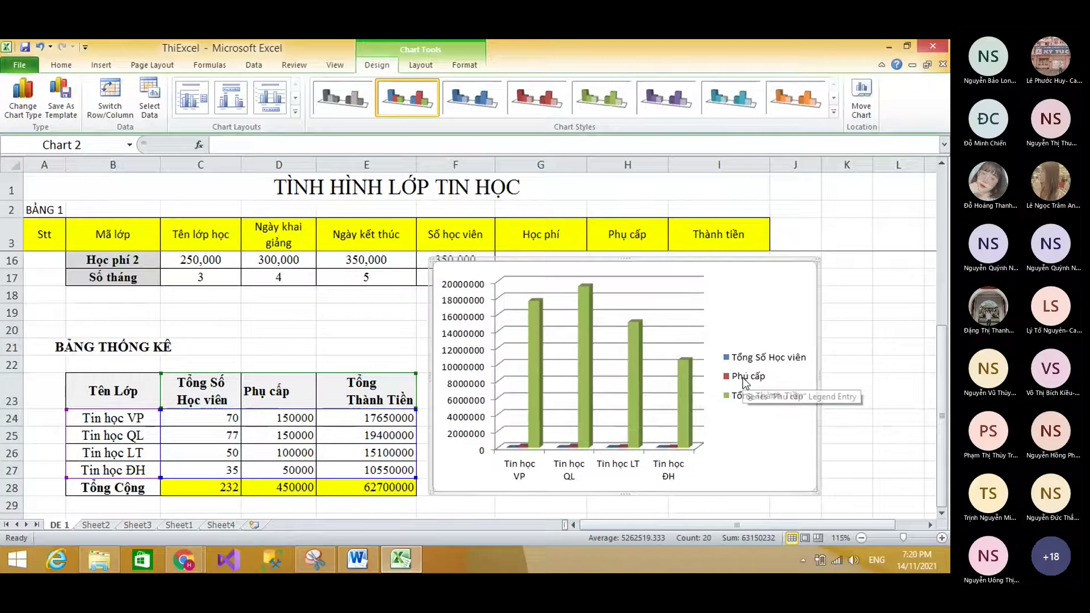
{"action": "left_click_drag", "start_coordinate": [743, 383], "coordinate": [779, 382]}
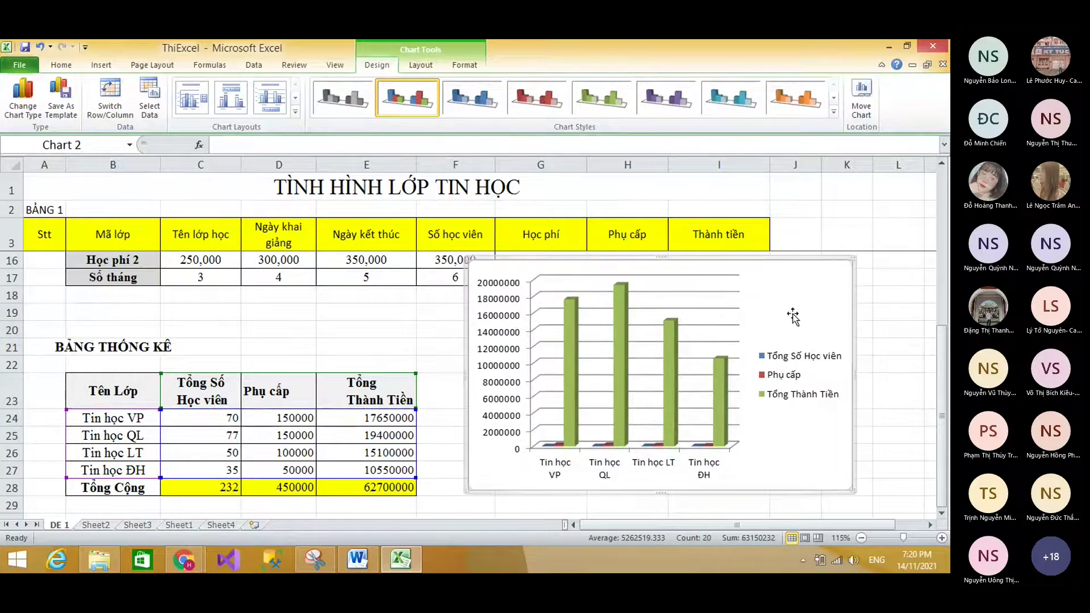
Save the ThiExcel workbook with the new chart and look over the tables on the sheet.
{"action": "left_click", "coordinate": [31, 48]}
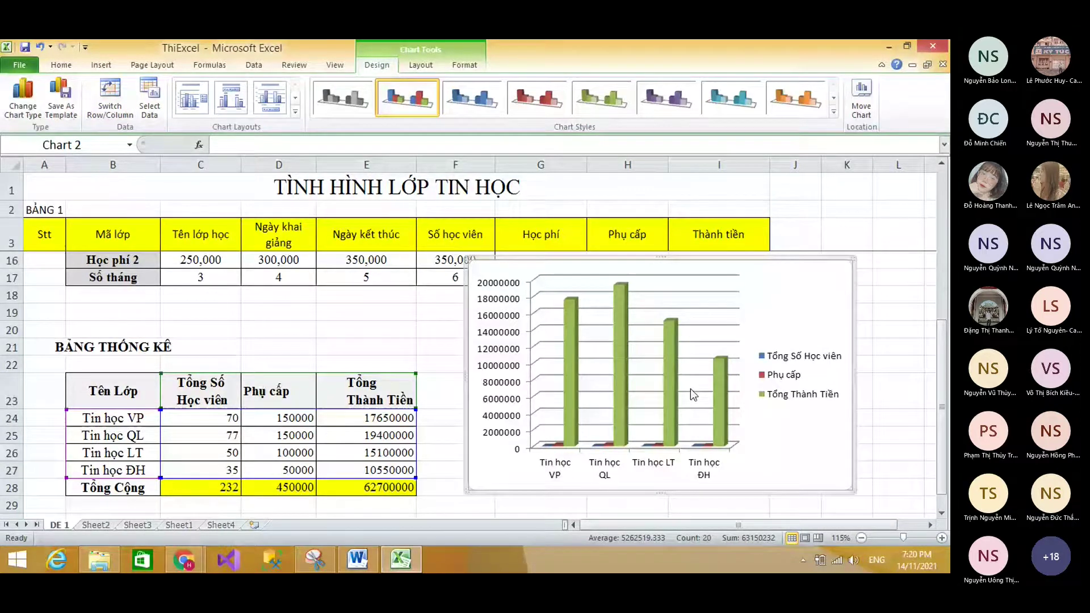
{"action": "scroll", "coordinate": [691, 388], "scroll_direction": "up", "scroll_amount": 4}
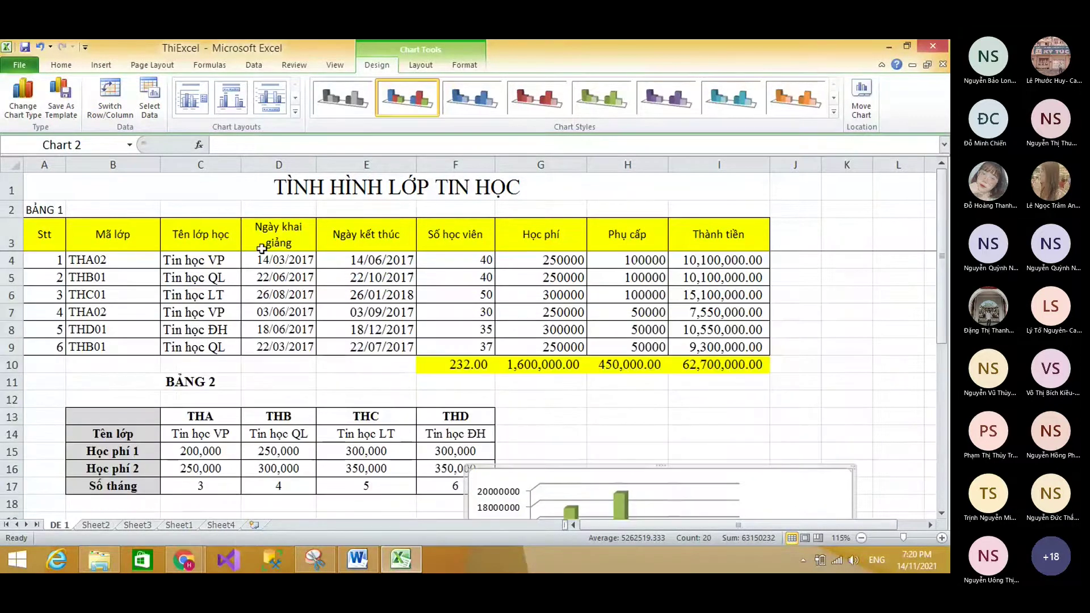
{"action": "scroll", "coordinate": [261, 248], "scroll_direction": "down", "scroll_amount": 2}
{"action": "key", "text": "ctrl+s"}
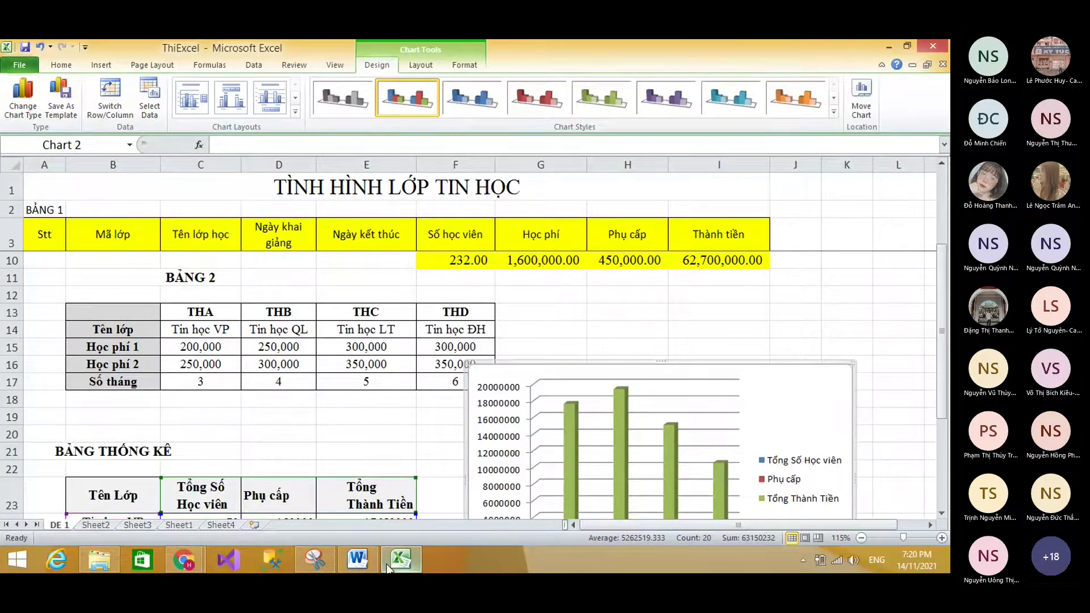
Read task i in the Word exam document, copy the footer wording "SBD. Họ tên thí sinh", and return to the Excel workbook.
{"action": "left_click", "coordinate": [357, 559]}
{"action": "left_click_drag", "start_coordinate": [307, 385], "coordinate": [727, 378]}
{"action": "left_click", "coordinate": [552, 386]}
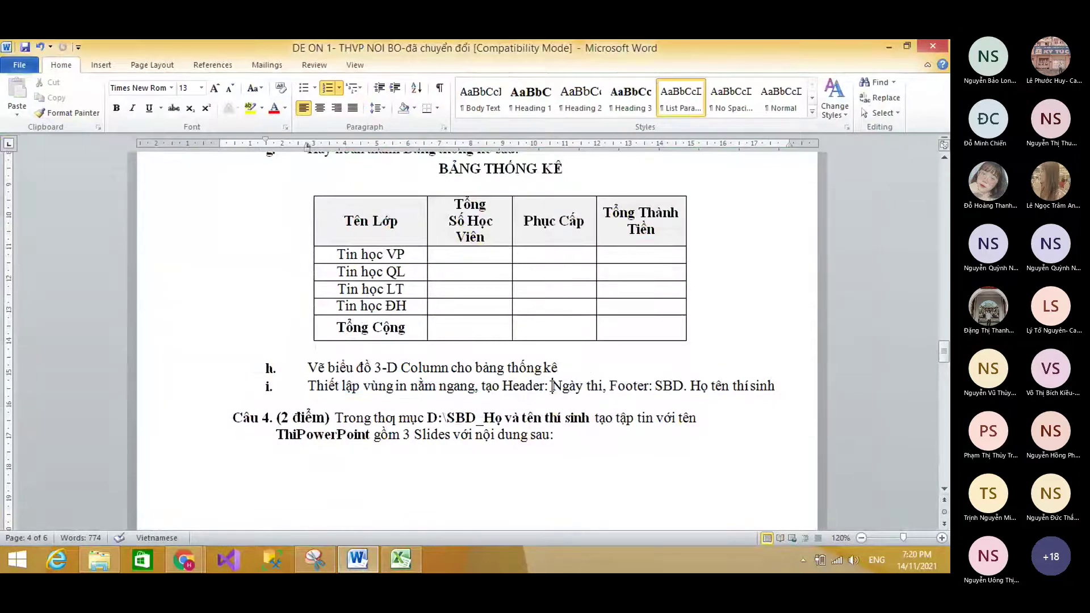
{"action": "left_click_drag", "start_coordinate": [552, 386], "coordinate": [609, 386]}
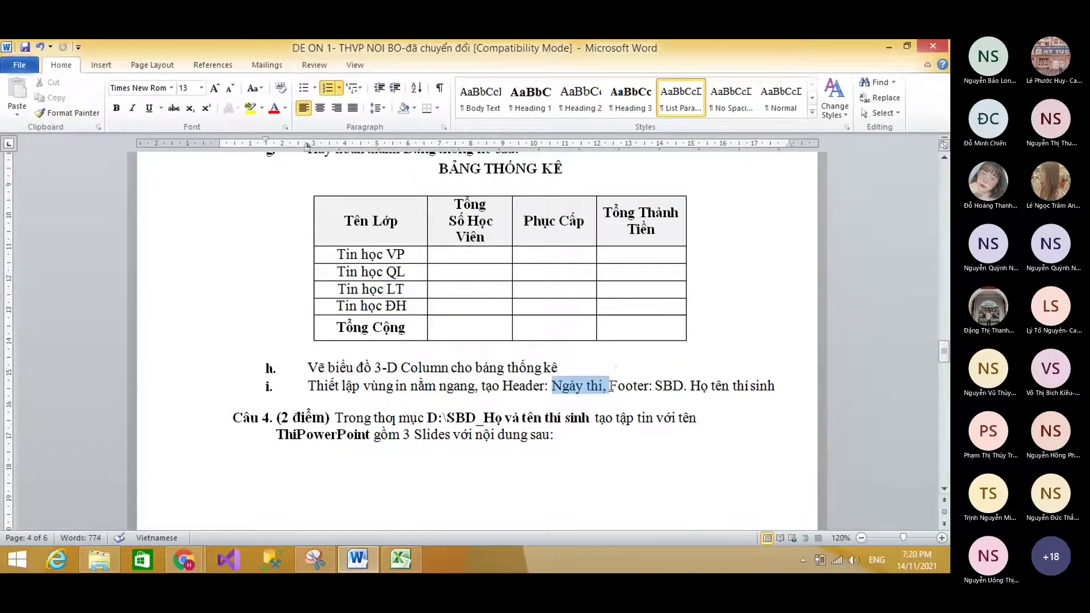
{"action": "left_click", "coordinate": [693, 386]}
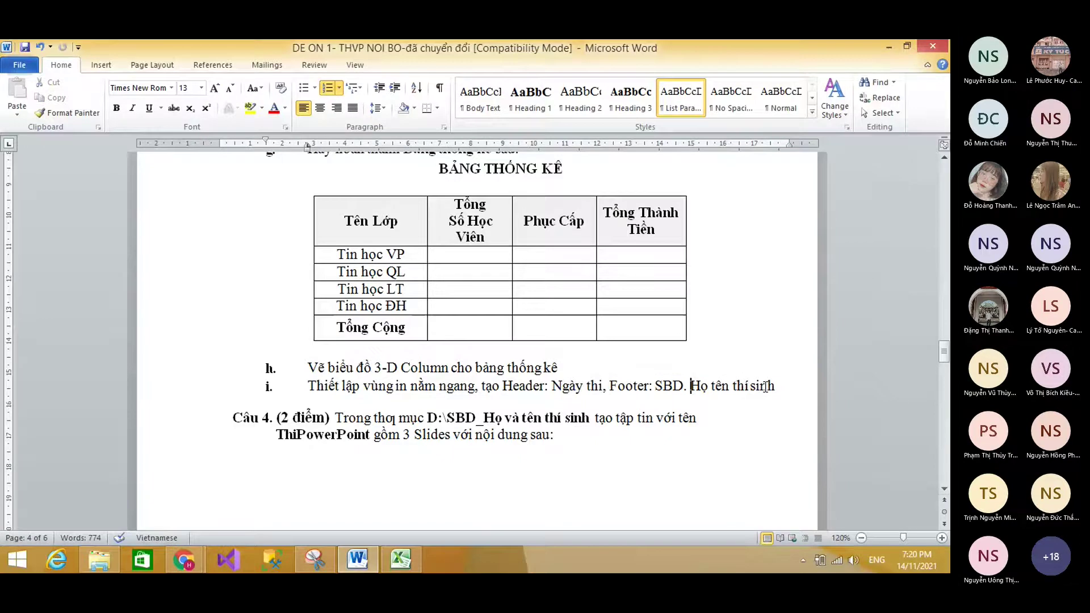
{"action": "left_click_drag", "start_coordinate": [766, 387], "coordinate": [655, 386]}
{"action": "key", "text": "ctrl+c"}
{"action": "left_click", "coordinate": [400, 559]}
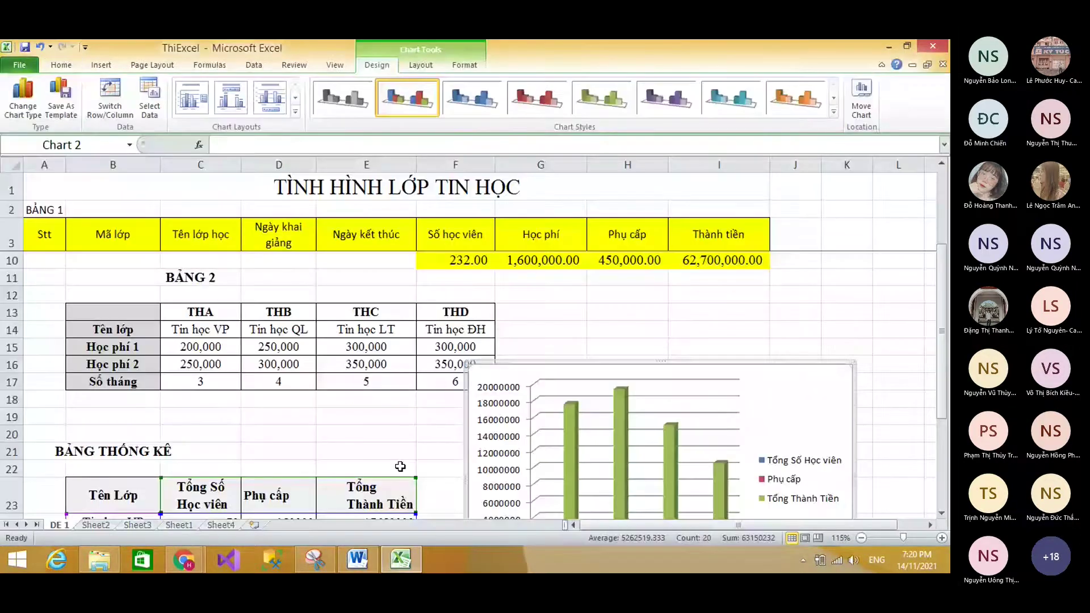
Set the page orientation of the DE 1 sheet to Landscape.
{"action": "left_click", "coordinate": [399, 450]}
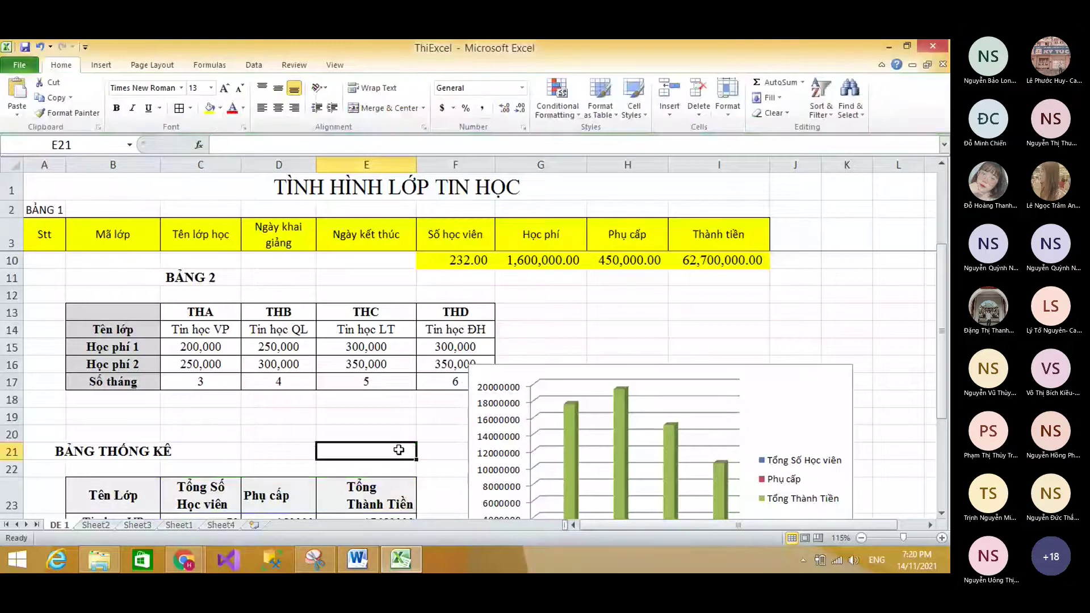
{"action": "left_click", "coordinate": [153, 65]}
{"action": "left_click", "coordinate": [142, 106]}
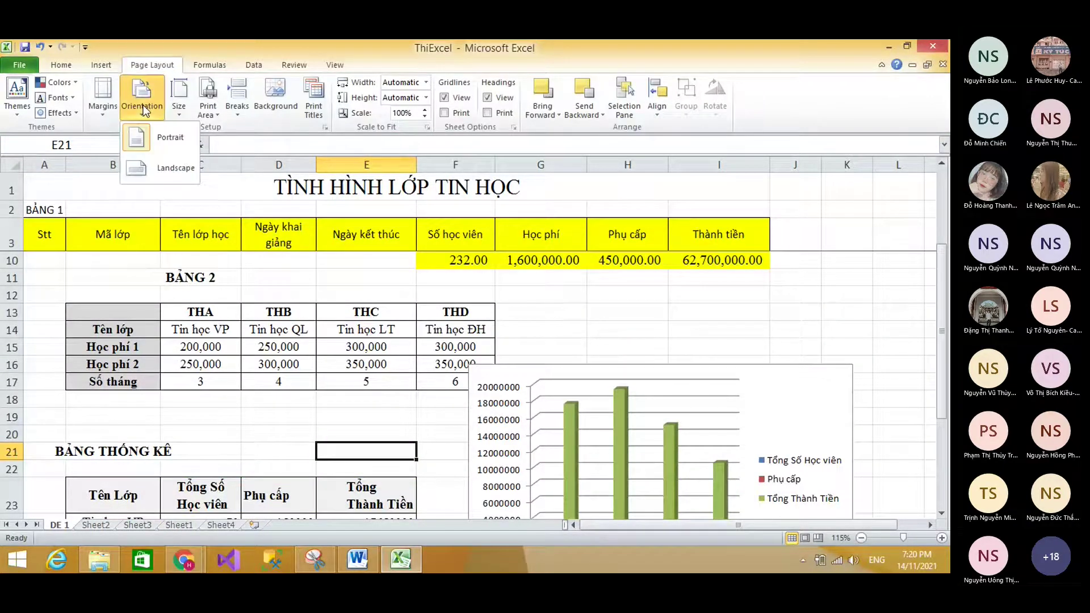
{"action": "left_click", "coordinate": [169, 169]}
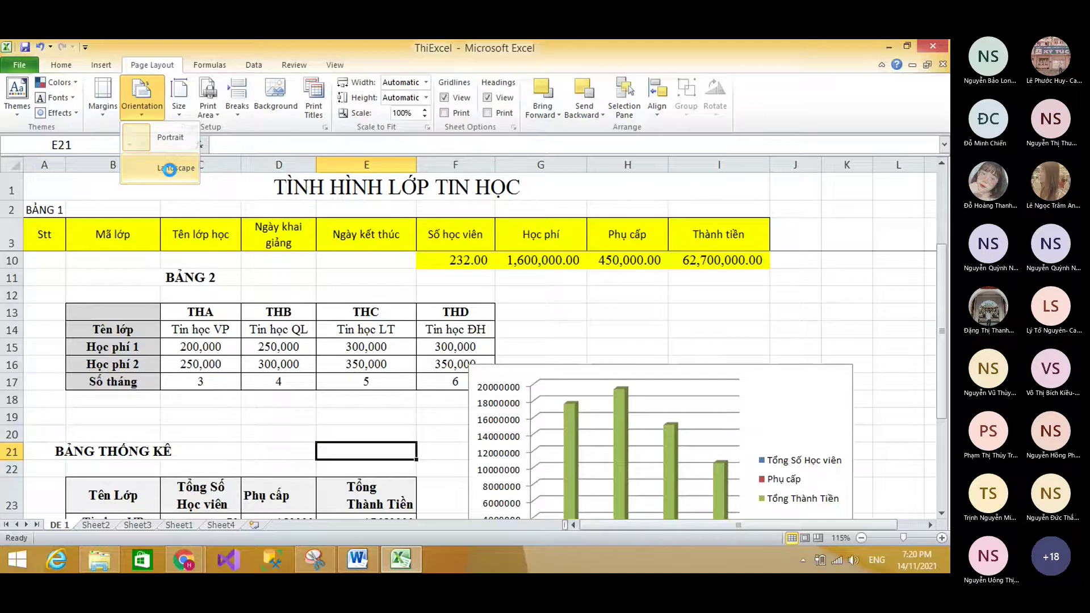
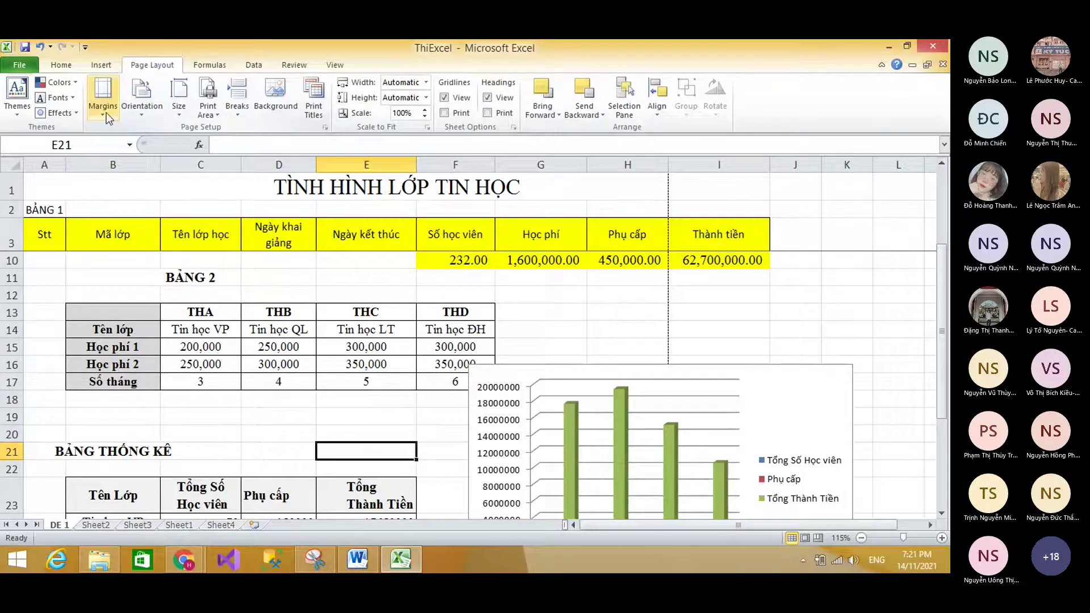
Open header and footer editing for the DE 1 sheet, accepting that its frozen panes are unfrozen.
{"action": "left_click", "coordinate": [101, 65]}
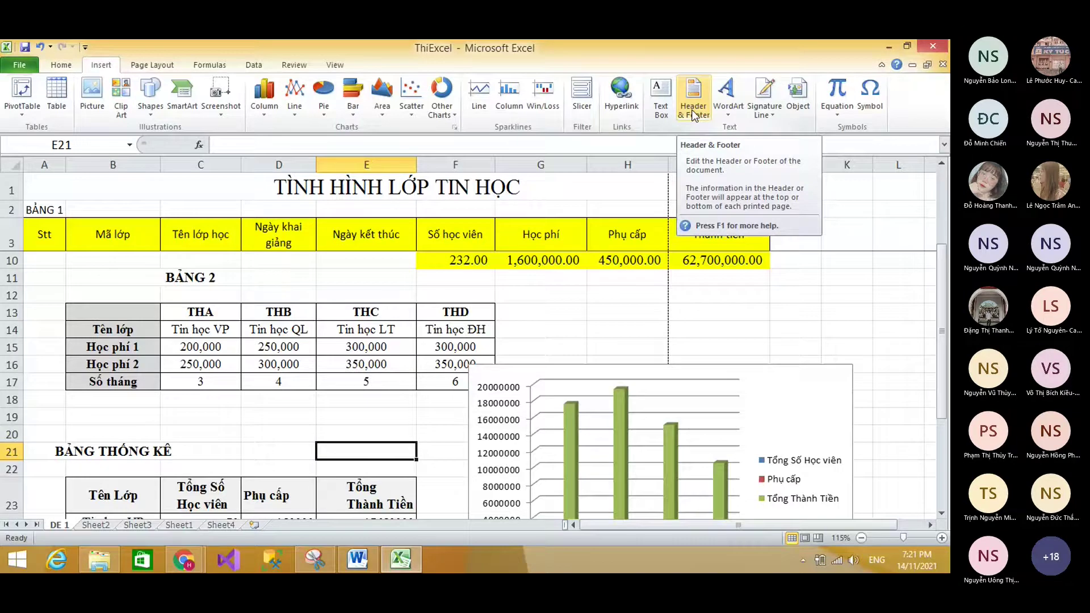
{"action": "left_click", "coordinate": [694, 116]}
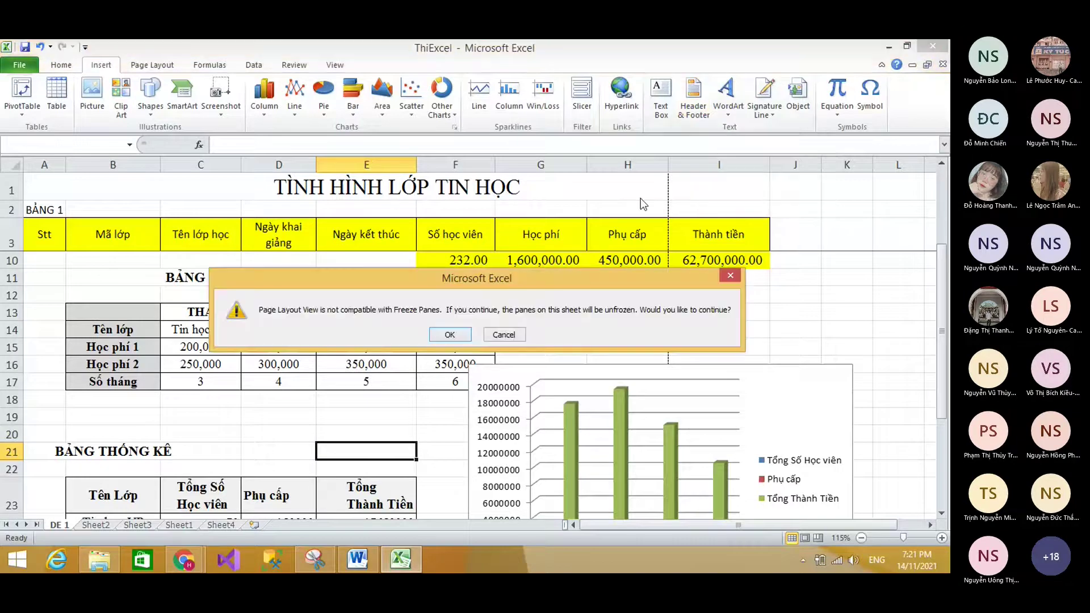
{"action": "left_click", "coordinate": [450, 335]}
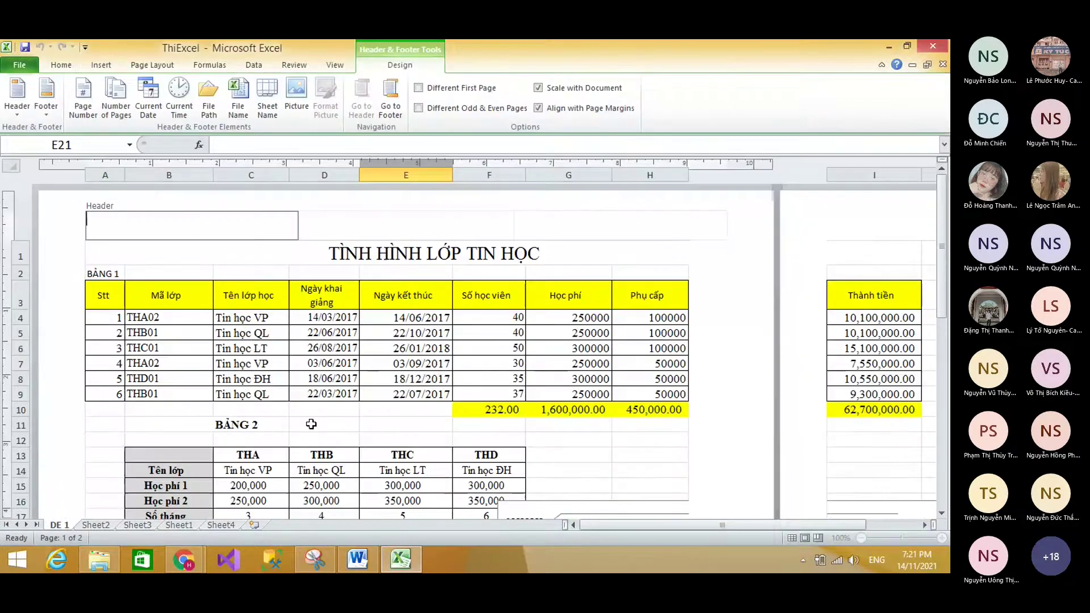
Locate the page's footer area and reread the header and footer wording of task i in the Word exam document.
{"action": "left_click", "coordinate": [309, 419]}
{"action": "scroll", "coordinate": [233, 406], "scroll_direction": "down", "scroll_amount": 7}
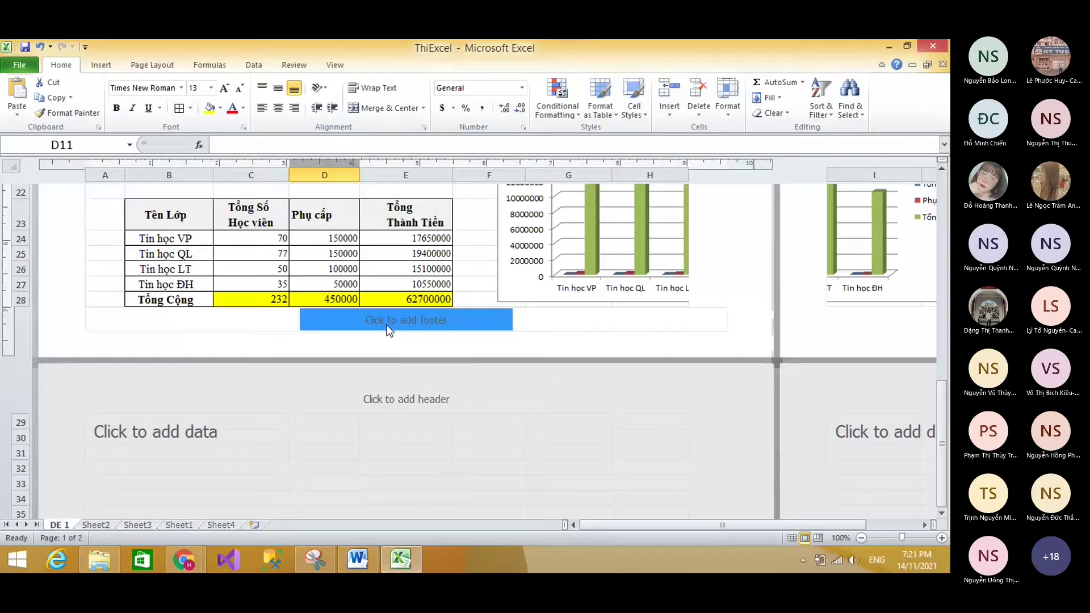
{"action": "left_click", "coordinate": [389, 321]}
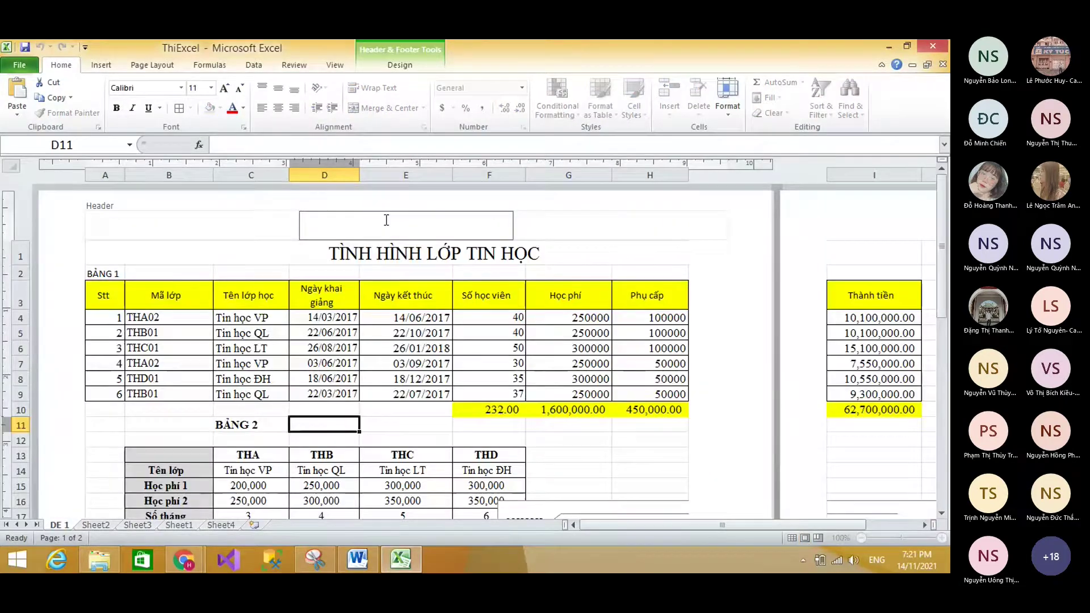
{"action": "left_click", "coordinate": [358, 562]}
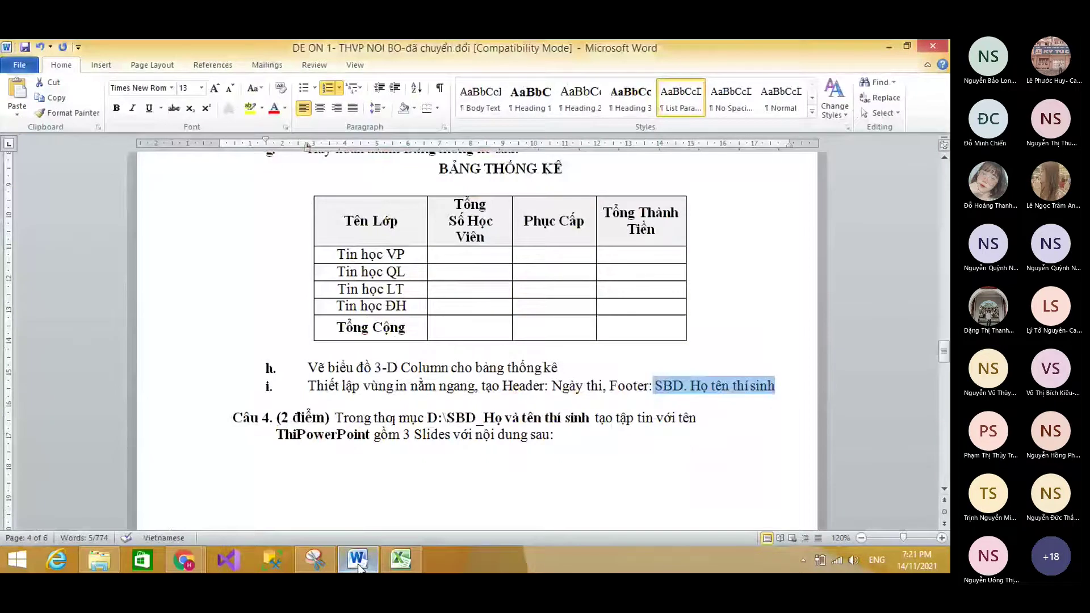
{"action": "left_click", "coordinate": [358, 566]}
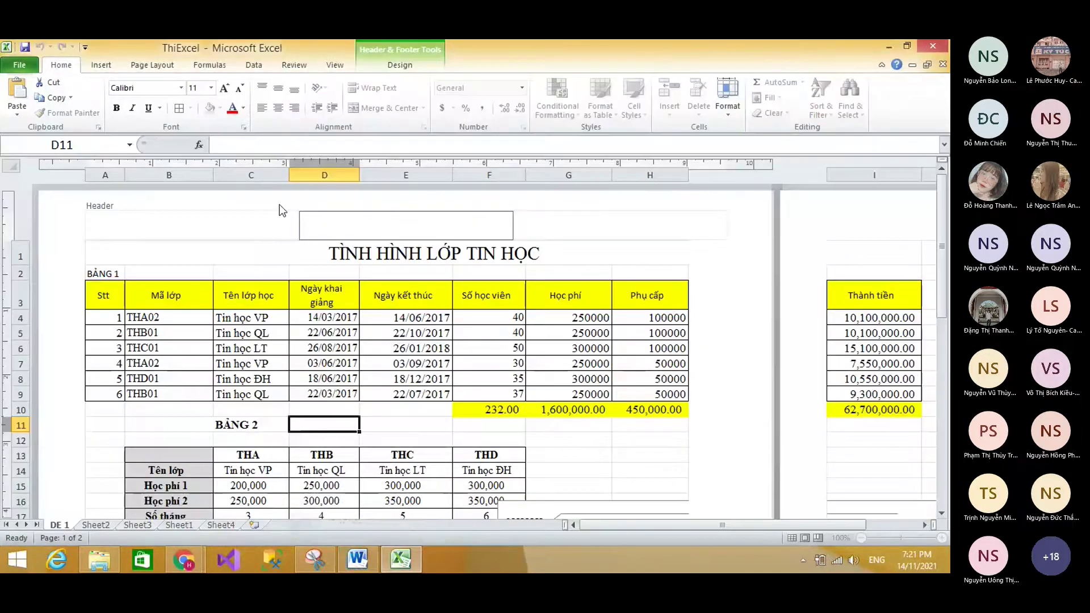
Insert the automatic current date into the left section of the DE 1 sheet's header.
{"action": "left_click", "coordinate": [236, 218]}
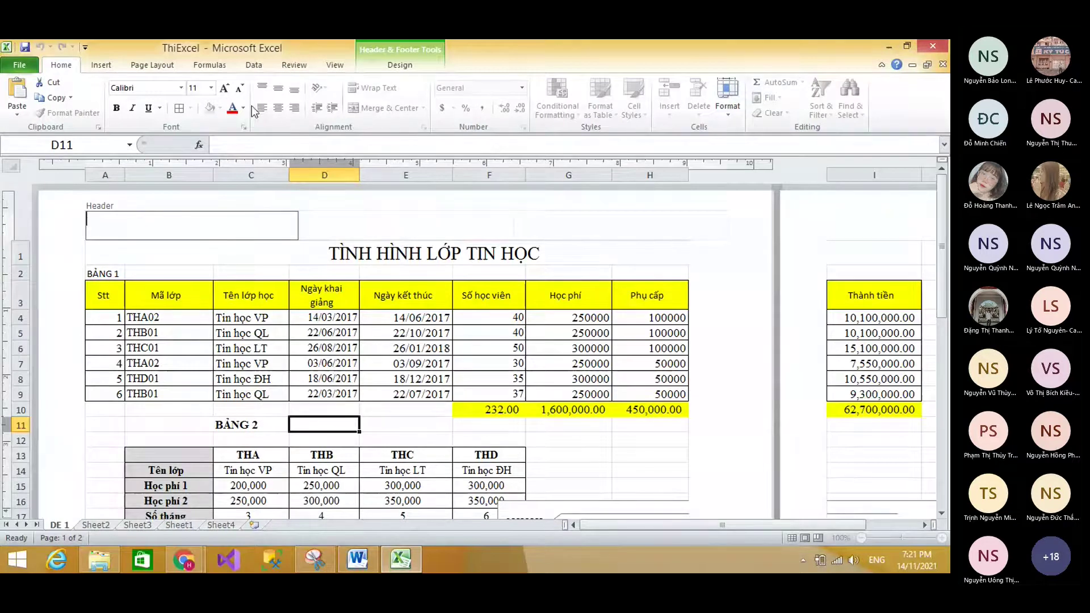
{"action": "scroll", "coordinate": [308, 65], "scroll_direction": "down", "scroll_amount": 1}
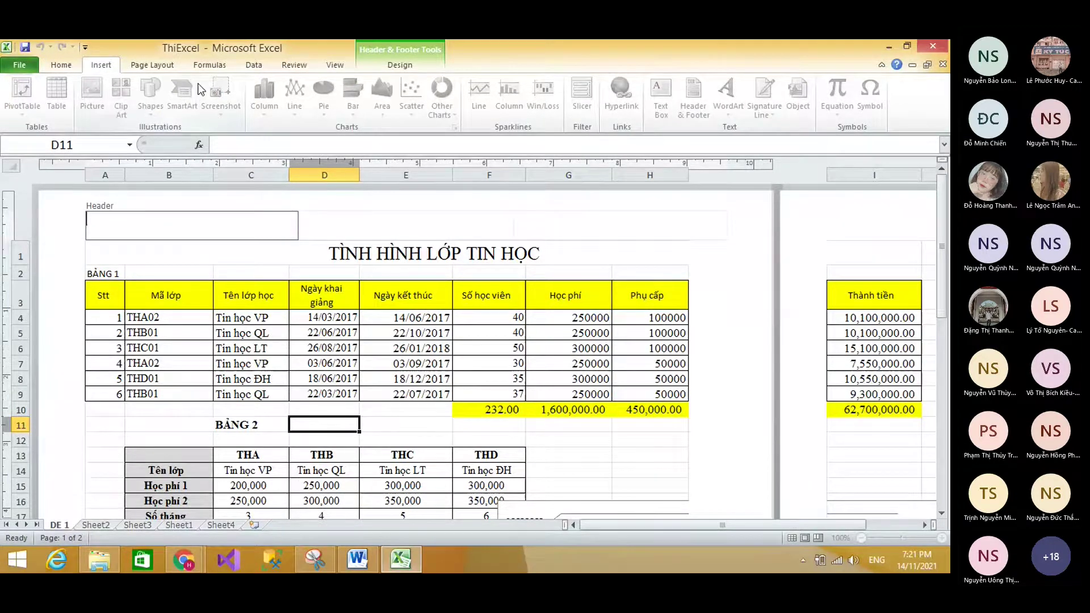
{"action": "left_click", "coordinate": [401, 65]}
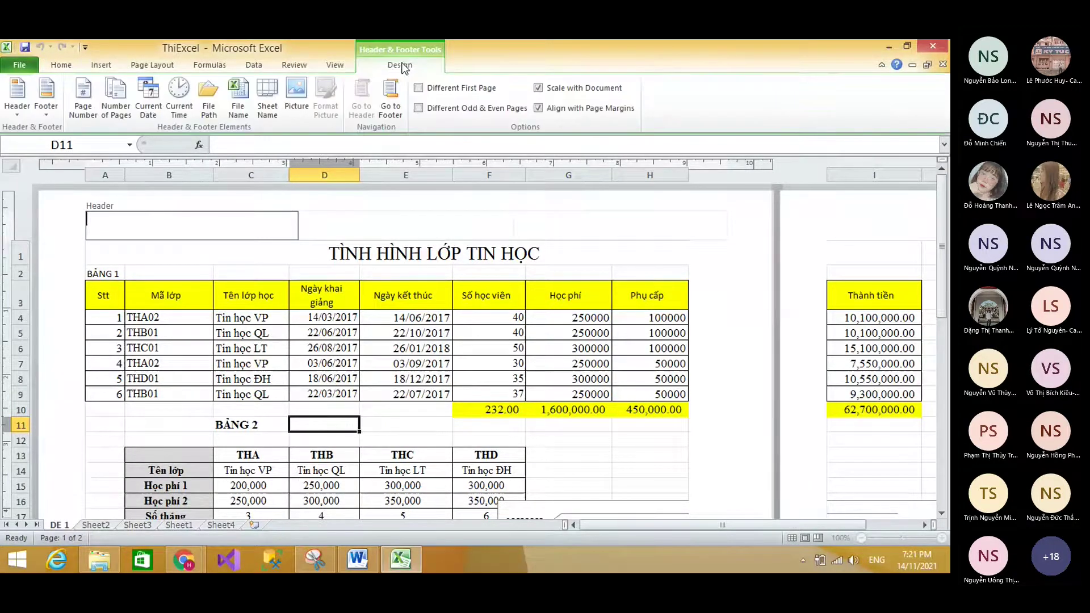
{"action": "left_click", "coordinate": [153, 110]}
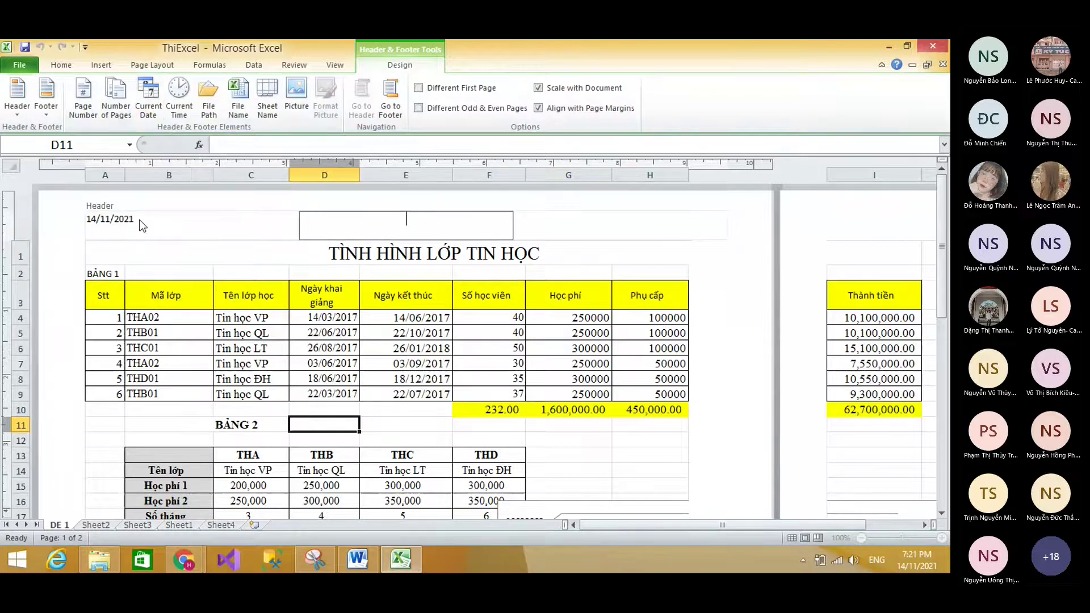
Enter "SBD. Họ tên thí sinh" in the left section of the DE 1 sheet's footer.
{"action": "left_click", "coordinate": [194, 339]}
{"action": "scroll", "coordinate": [193, 295], "scroll_direction": "down", "scroll_amount": 8}
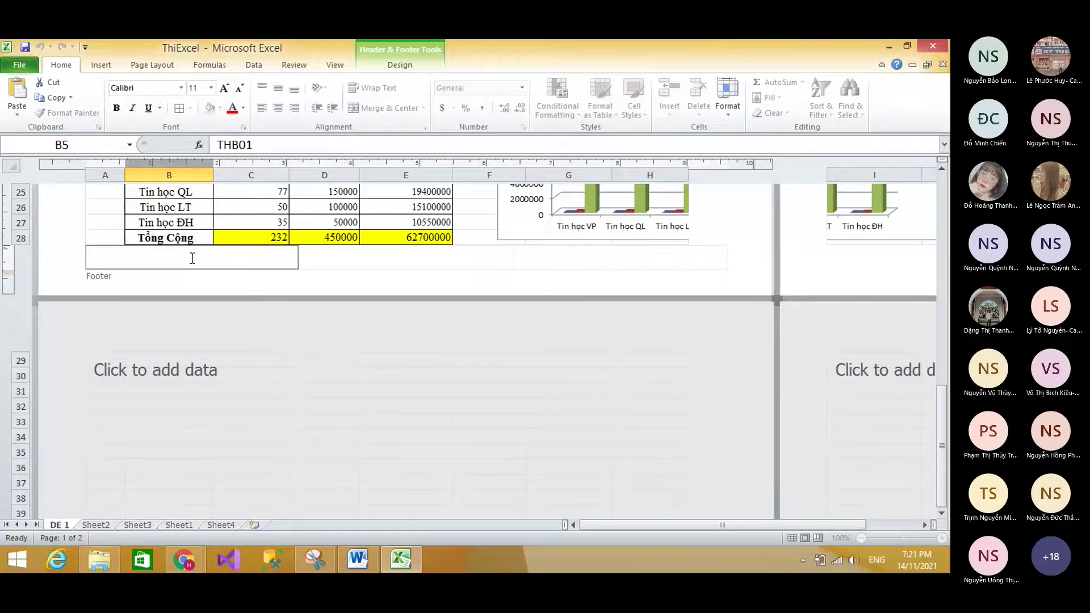
{"action": "type", "text": "SBD. Họ tên thí sinh"}
{"action": "left_click", "coordinate": [179, 262]}
{"action": "left_click", "coordinate": [207, 294]}
{"action": "left_click", "coordinate": [236, 261]}
{"action": "left_click", "coordinate": [401, 325]}
{"action": "left_click", "coordinate": [238, 261]}
{"action": "left_click", "coordinate": [101, 64]}
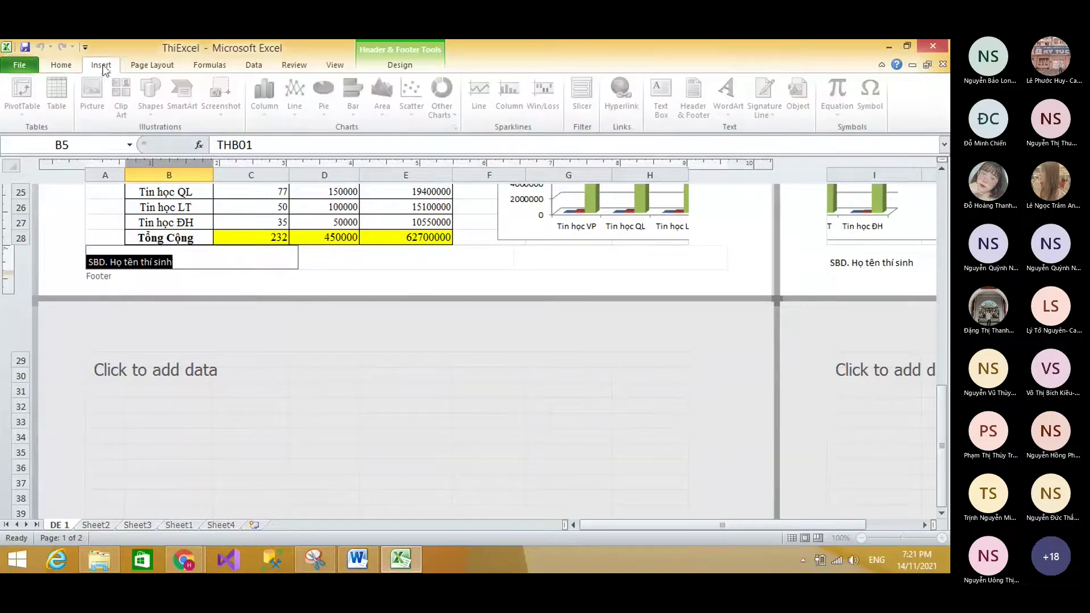
Leave footer editing, check the header date on the pages, and return the DE 1 sheet to Normal view.
{"action": "left_click", "coordinate": [395, 210]}
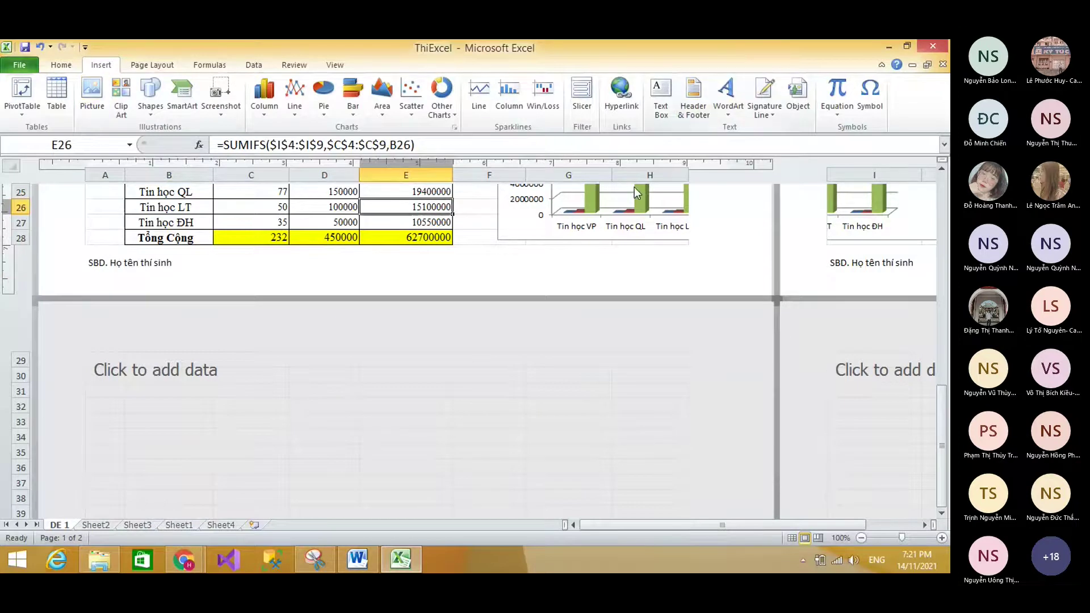
{"action": "left_click", "coordinate": [575, 256]}
{"action": "left_click", "coordinate": [659, 384]}
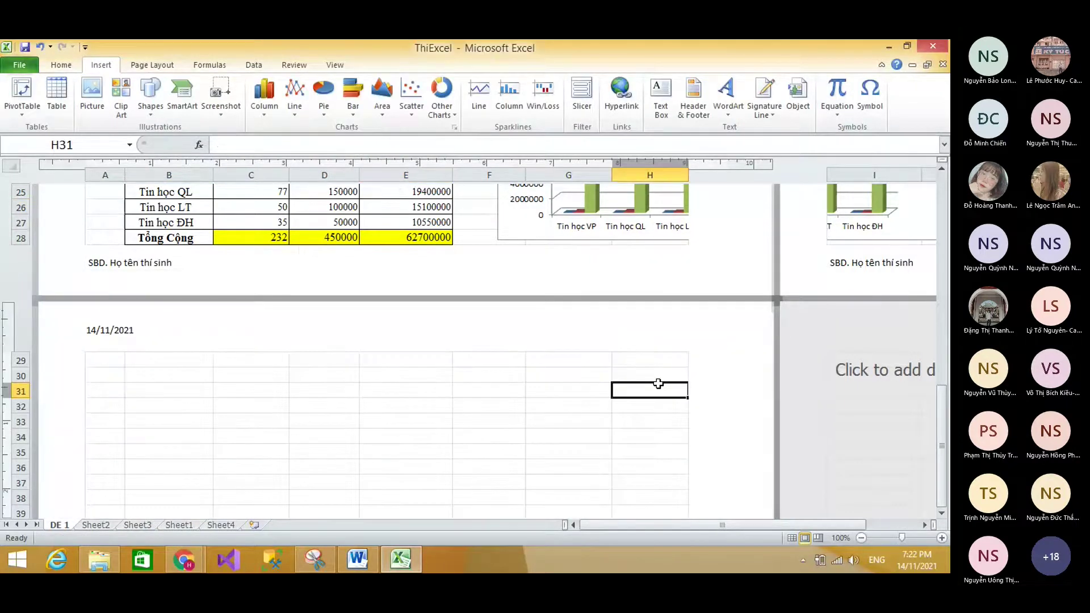
{"action": "scroll", "coordinate": [659, 384], "scroll_direction": "up", "scroll_amount": 10}
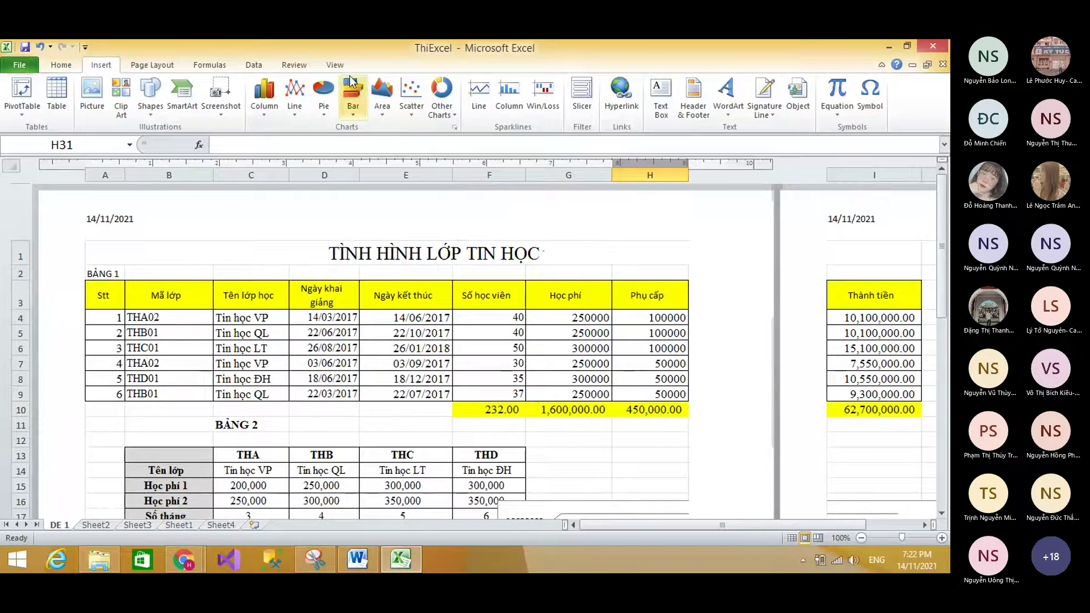
{"action": "left_click", "coordinate": [335, 65]}
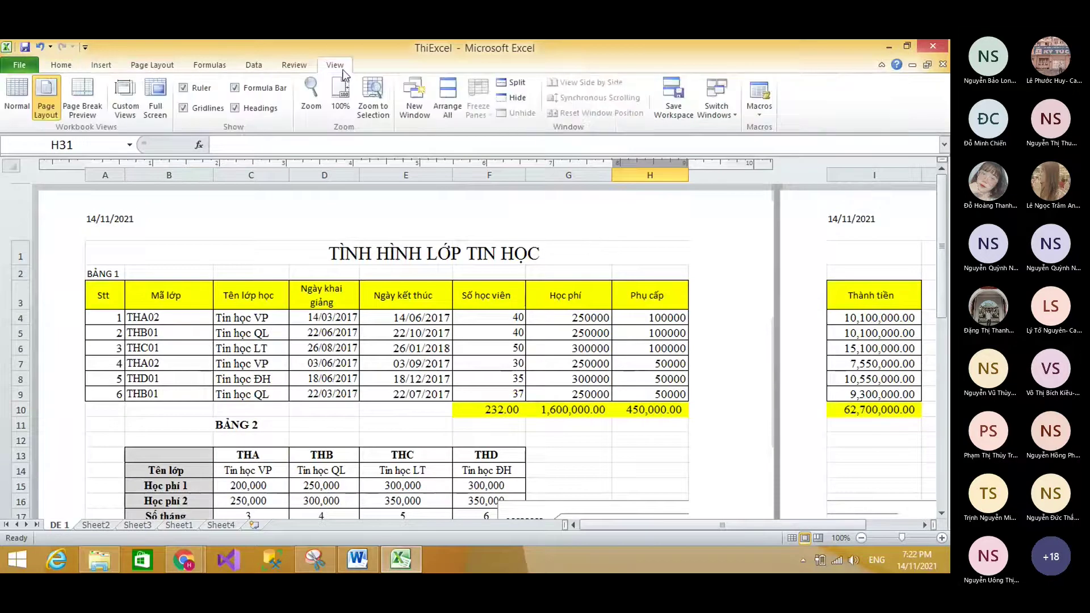
{"action": "left_click", "coordinate": [17, 97]}
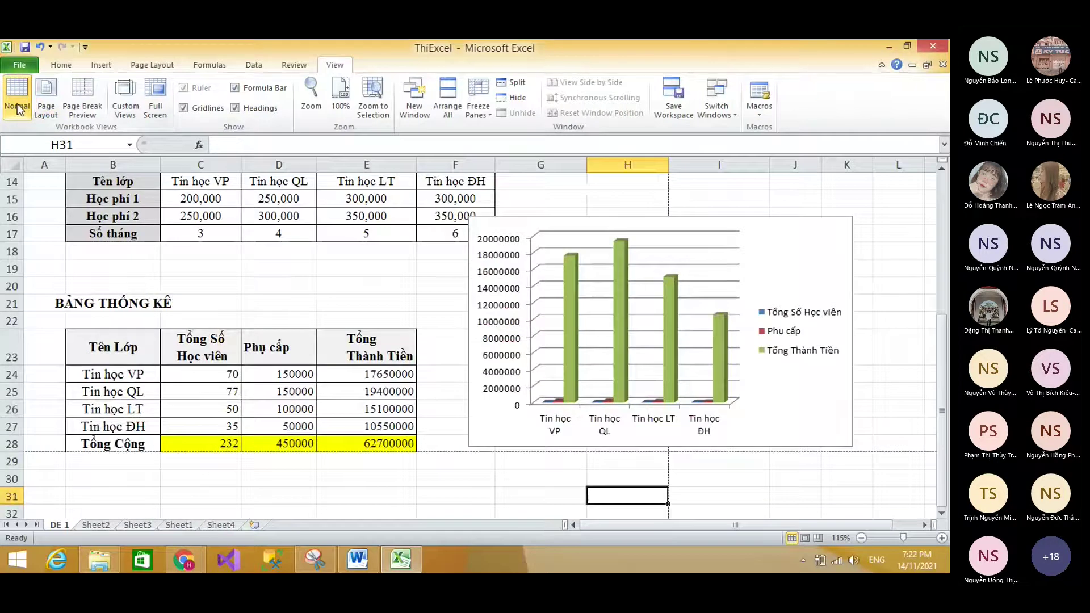
Fit the width of the Thành tiền column (I) to its contents.
{"action": "left_click", "coordinate": [366, 269]}
{"action": "scroll", "coordinate": [375, 272], "scroll_direction": "up", "scroll_amount": 4}
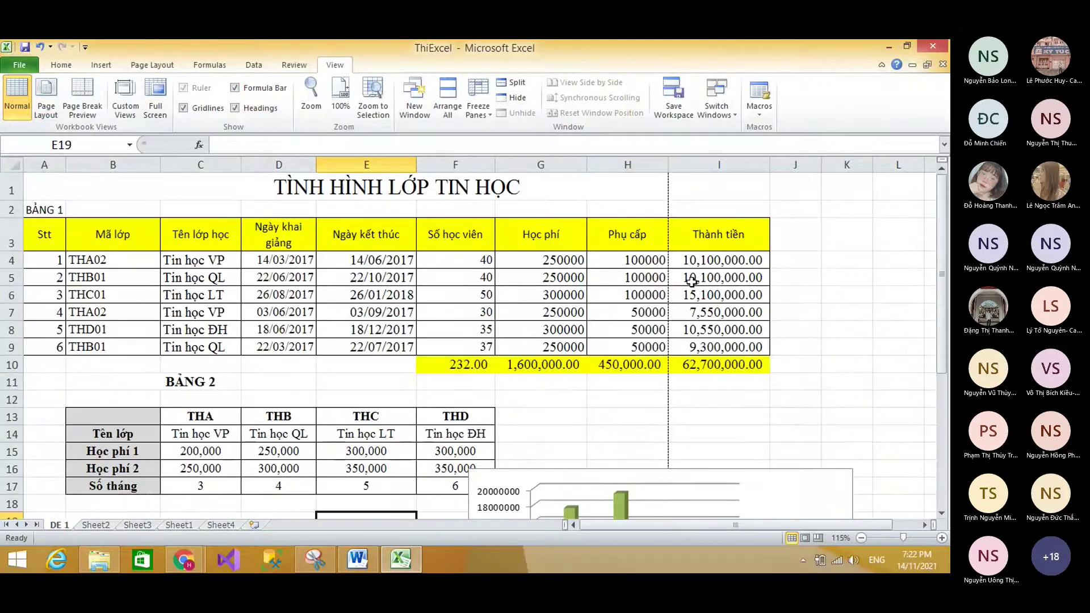
{"action": "left_click_drag", "start_coordinate": [769, 168], "coordinate": [760, 169]}
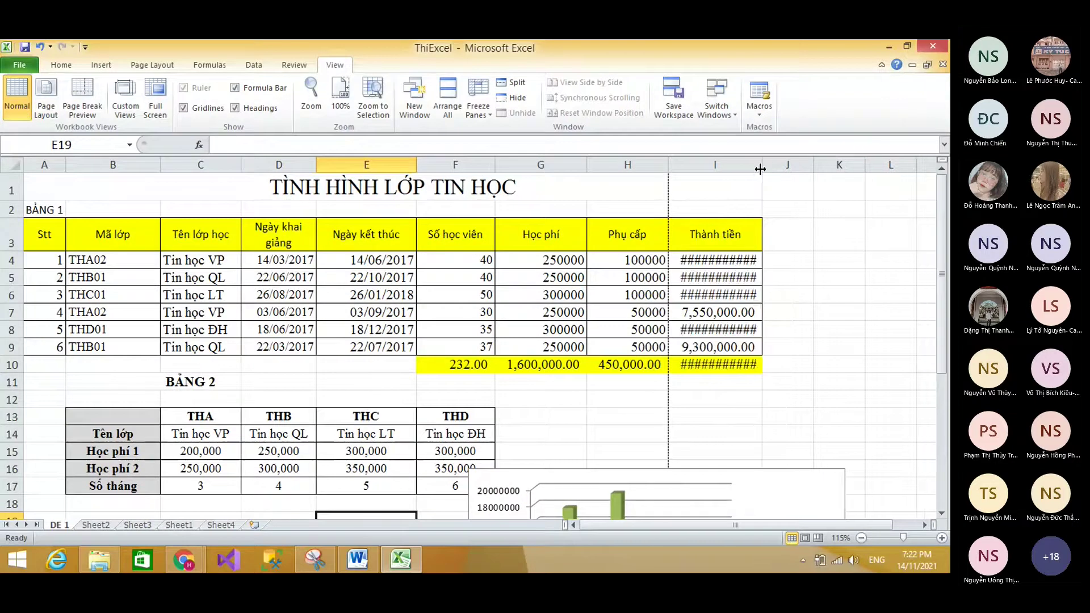
{"action": "double_click", "coordinate": [760, 169]}
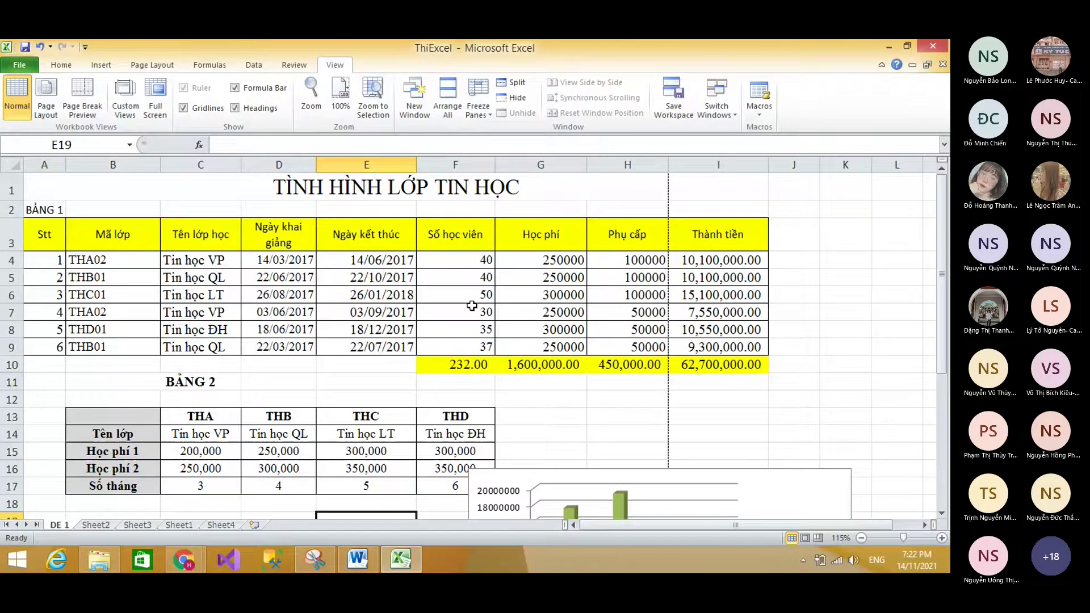
Move the 3-D Column chart below the Bảng thống kê table so that it starts at row 30.
{"action": "scroll", "coordinate": [501, 399], "scroll_direction": "down", "scroll_amount": 2}
{"action": "scroll", "coordinate": [500, 399], "scroll_direction": "down", "scroll_amount": 2}
{"action": "left_click", "coordinate": [769, 309]}
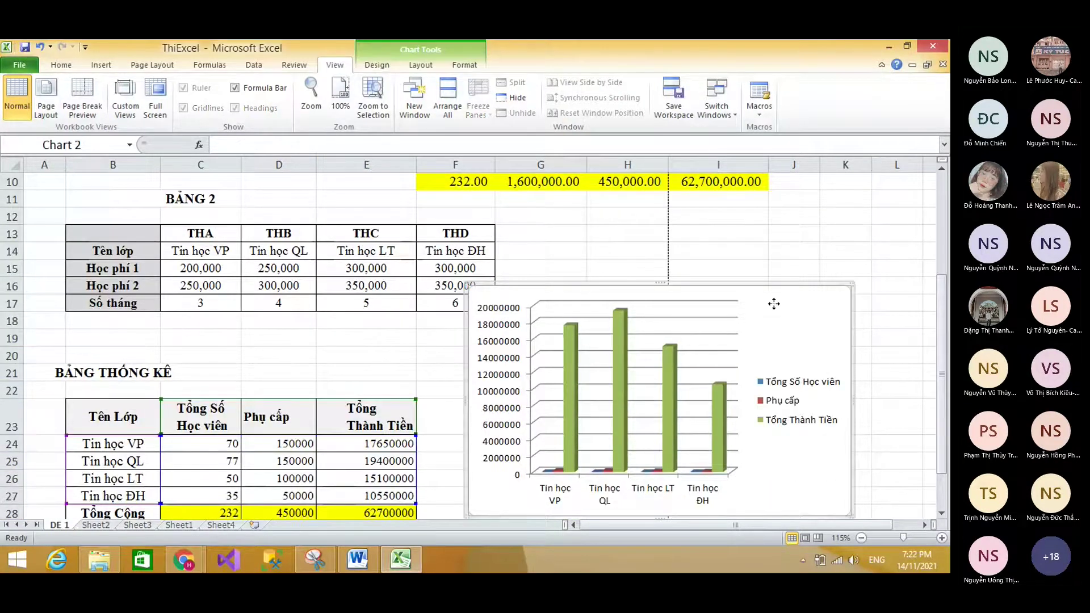
{"action": "scroll", "coordinate": [761, 272], "scroll_direction": "down", "scroll_amount": 4}
{"action": "left_click_drag", "start_coordinate": [751, 239], "coordinate": [475, 405]}
{"action": "scroll", "coordinate": [486, 392], "scroll_direction": "up", "scroll_amount": 1}
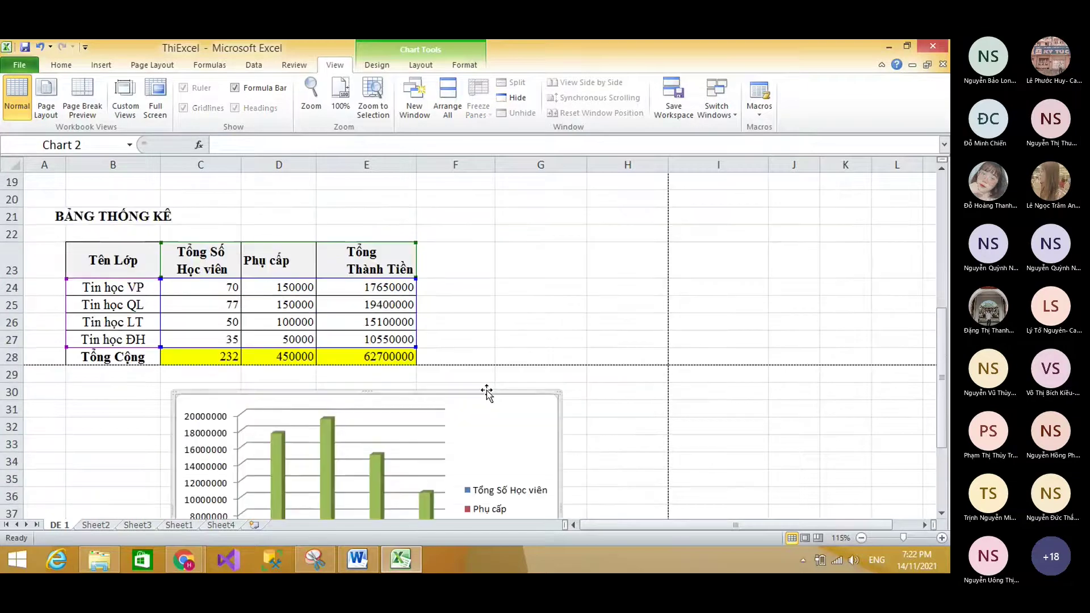
Fit the width of the Mã lớp column (B) more tightly to bring the table closer to the page break.
{"action": "scroll", "coordinate": [487, 392], "scroll_direction": "up", "scroll_amount": 6}
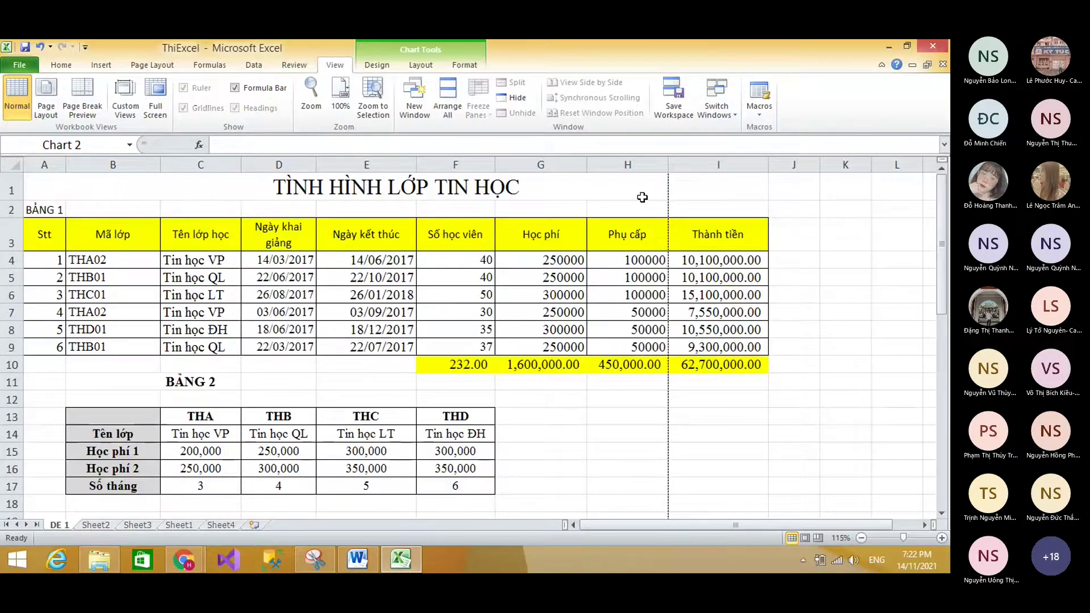
{"action": "scroll", "coordinate": [619, 329], "scroll_direction": "down", "scroll_amount": 1}
{"action": "scroll", "coordinate": [585, 159], "scroll_direction": "up", "scroll_amount": 1}
{"action": "left_click_drag", "start_coordinate": [585, 187], "coordinate": [735, 396]}
{"action": "left_click", "coordinate": [735, 399]}
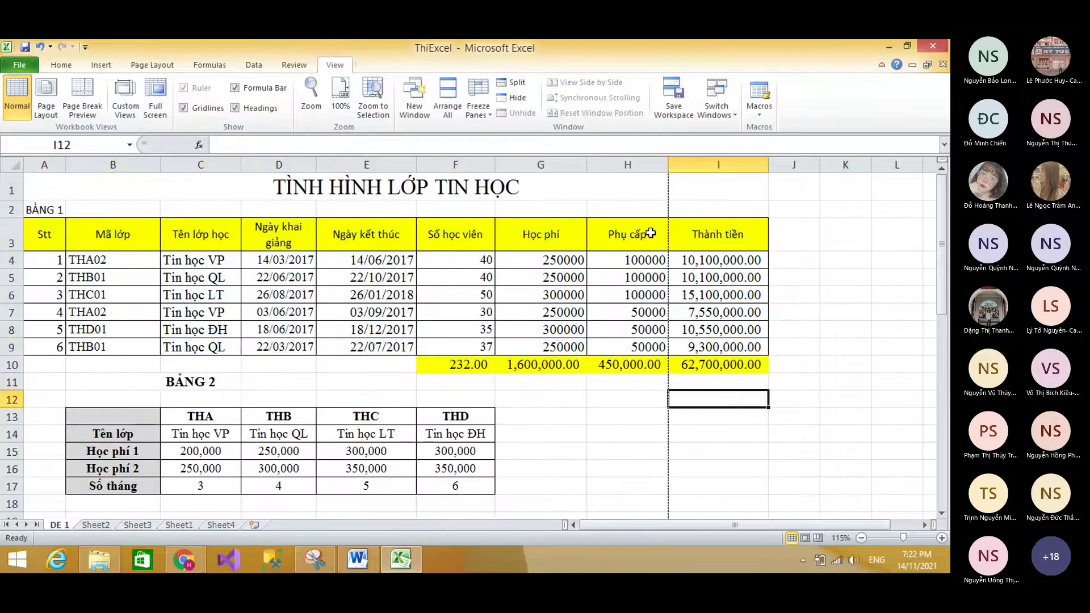
{"action": "mouse_move", "coordinate": [587, 172]}
{"action": "left_mouse_down"}
{"action": "mouse_move", "coordinate": [577, 171]}
{"action": "mouse_move", "coordinate": [587, 172]}
{"action": "left_mouse_up"}
{"action": "left_click_drag", "start_coordinate": [160, 164], "coordinate": [117, 165]}
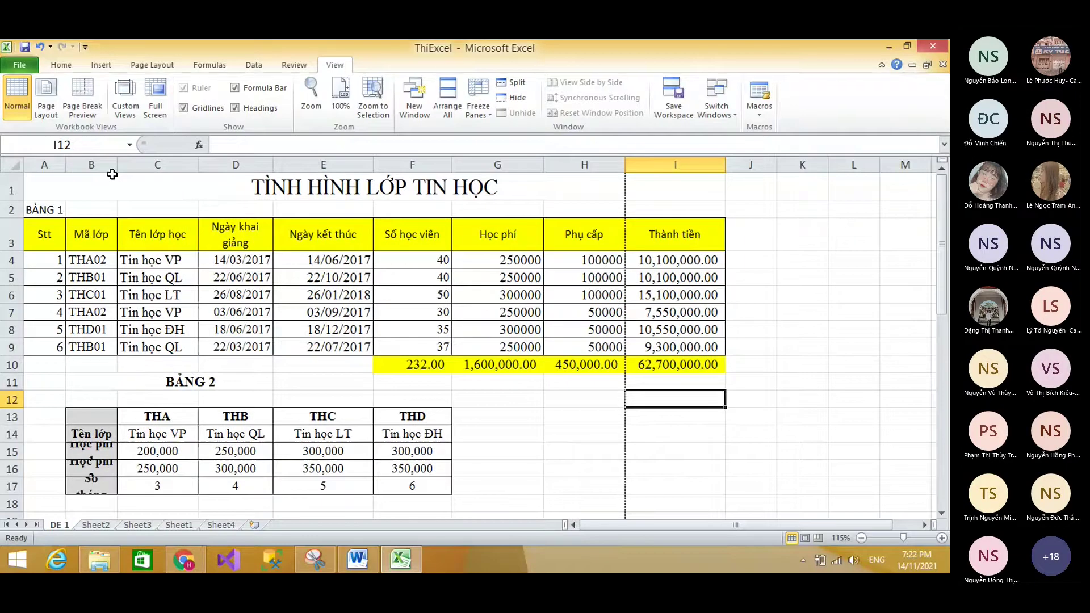
{"action": "double_click", "coordinate": [115, 170]}
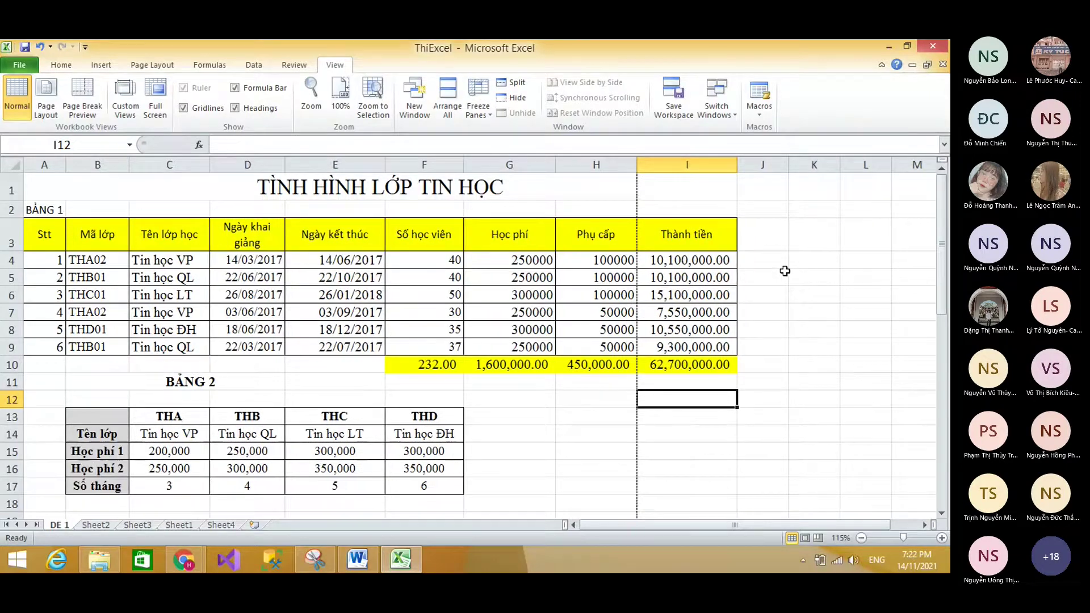
Narrow the Số học viên column (F) slightly and look over the tables against the page break lines.
{"action": "scroll", "coordinate": [653, 329], "scroll_direction": "down", "scroll_amount": 5}
{"action": "scroll", "coordinate": [652, 329], "scroll_direction": "up", "scroll_amount": 5}
{"action": "left_click_drag", "start_coordinate": [637, 165], "coordinate": [627, 171]}
{"action": "key", "text": "ctrl+z"}
{"action": "left_click_drag", "start_coordinate": [466, 166], "coordinate": [459, 167]}
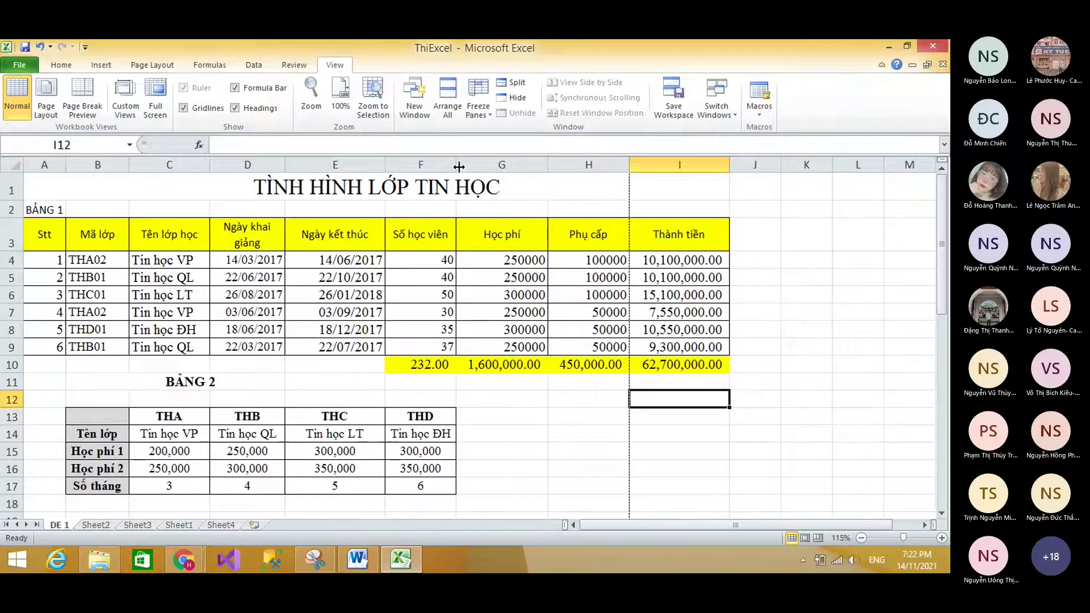
{"action": "scroll", "coordinate": [457, 324], "scroll_direction": "down", "scroll_amount": 5}
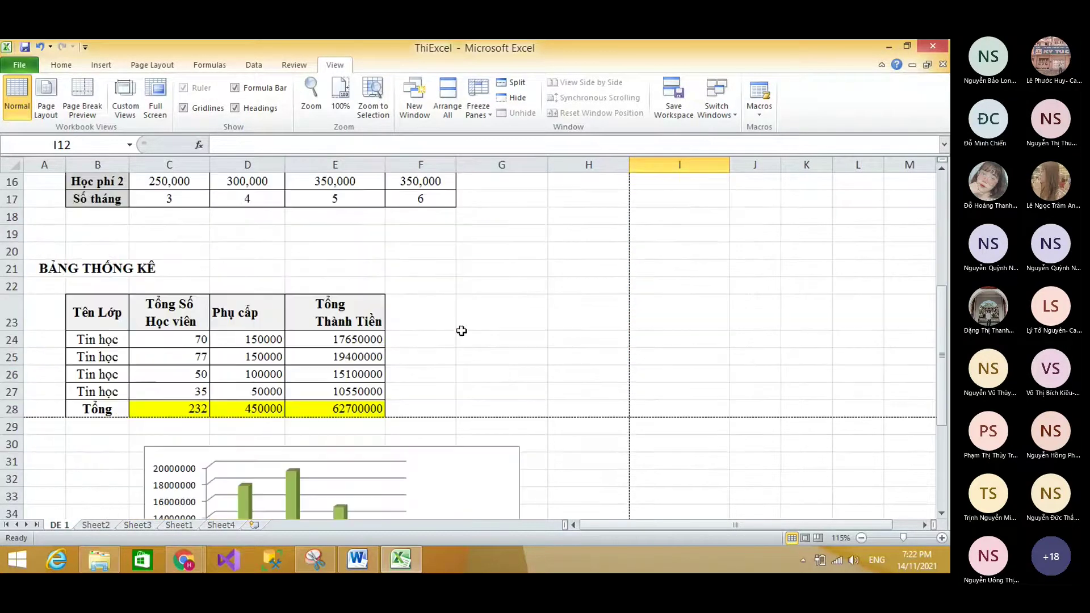
{"action": "scroll", "coordinate": [458, 340], "scroll_direction": "down", "scroll_amount": 1}
{"action": "scroll", "coordinate": [458, 349], "scroll_direction": "up", "scroll_amount": 7}
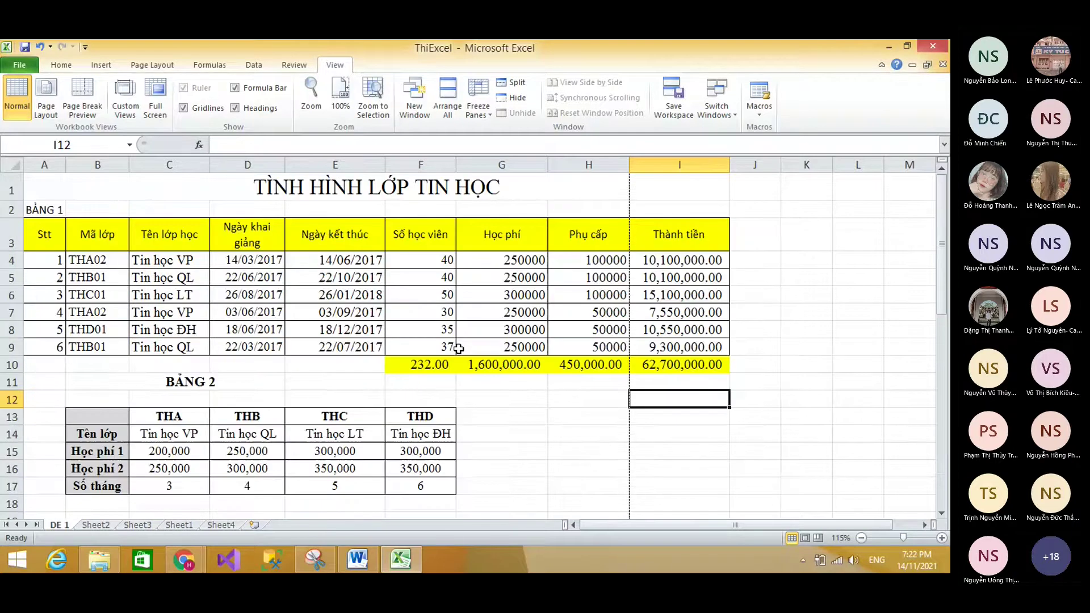
{"action": "left_click", "coordinate": [564, 392]}
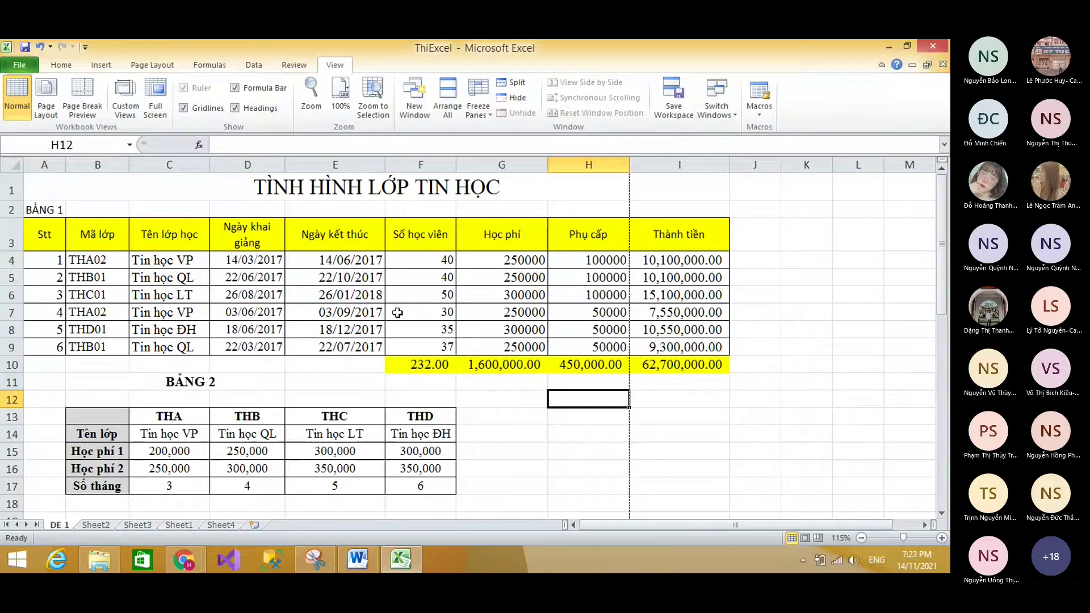
{"action": "left_click", "coordinate": [561, 436]}
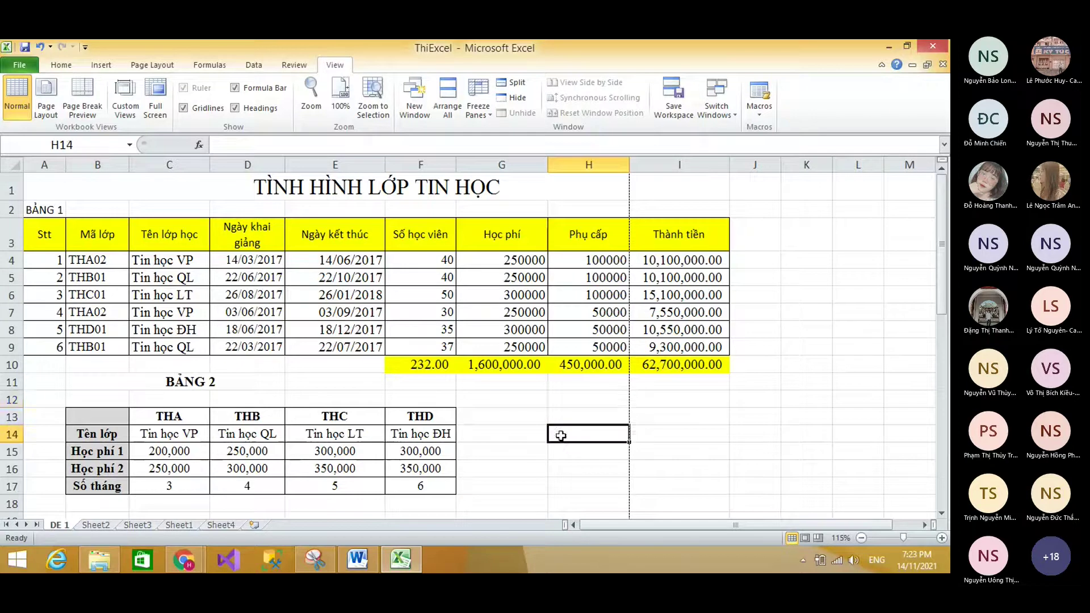
{"action": "left_click_drag", "start_coordinate": [47, 187], "coordinate": [504, 293]}
{"action": "scroll", "coordinate": [505, 323], "scroll_direction": "up", "scroll_amount": 2}
{"action": "scroll", "coordinate": [505, 323], "scroll_direction": "up", "scroll_amount": 10}
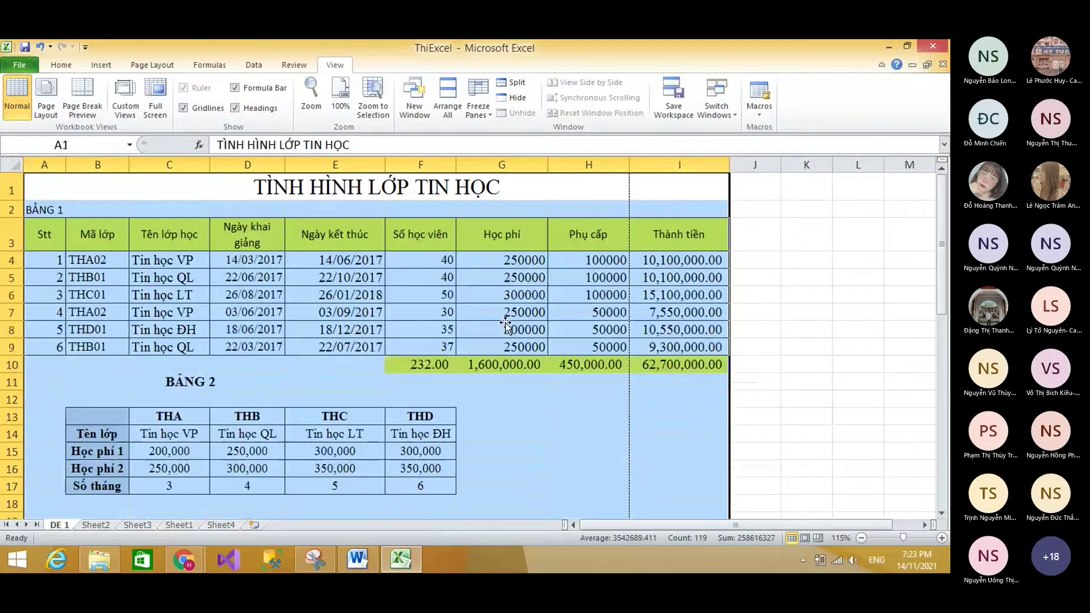
{"action": "left_click", "coordinate": [132, 178]}
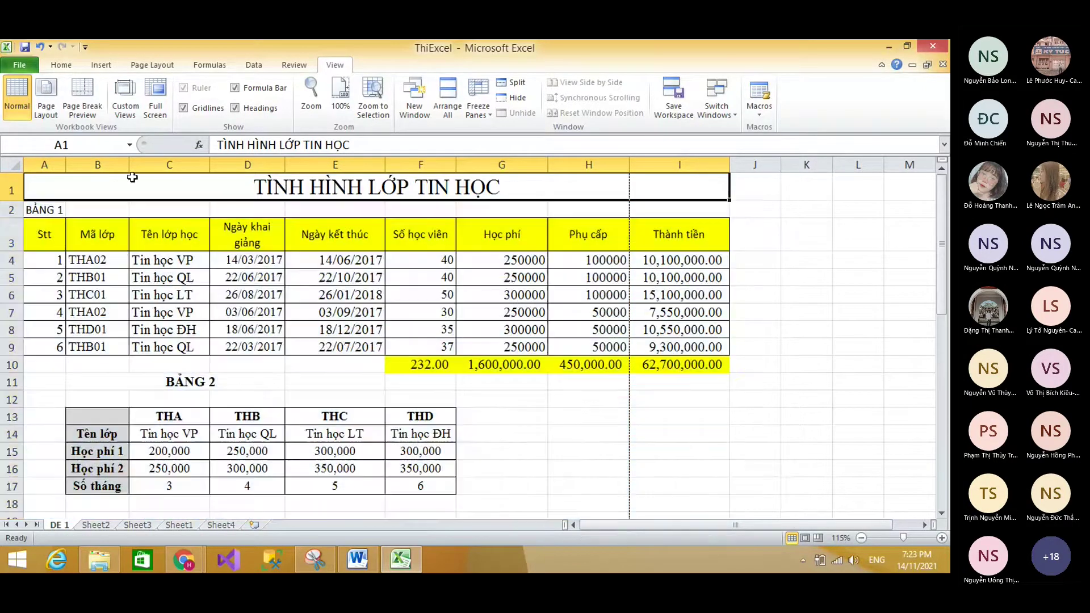
{"action": "left_click_drag", "start_coordinate": [133, 178], "coordinate": [528, 409]}
{"action": "scroll", "coordinate": [528, 410], "scroll_direction": "up", "scroll_amount": 10}
{"action": "left_click", "coordinate": [477, 411]}
{"action": "scroll", "coordinate": [477, 411], "scroll_direction": "up", "scroll_amount": 5}
{"action": "scroll", "coordinate": [939, 411], "scroll_direction": "right", "scroll_amount": 15}
{"action": "left_click_drag", "start_coordinate": [944, 471], "coordinate": [942, 459]}
{"action": "left_click_drag", "start_coordinate": [915, 526], "coordinate": [579, 526]}
Set the range A1:I44, covering all the tables and the chart, as the sheet's print area.
{"action": "left_click", "coordinate": [92, 192]}
{"action": "left_click_drag", "start_coordinate": [92, 191], "coordinate": [392, 429]}
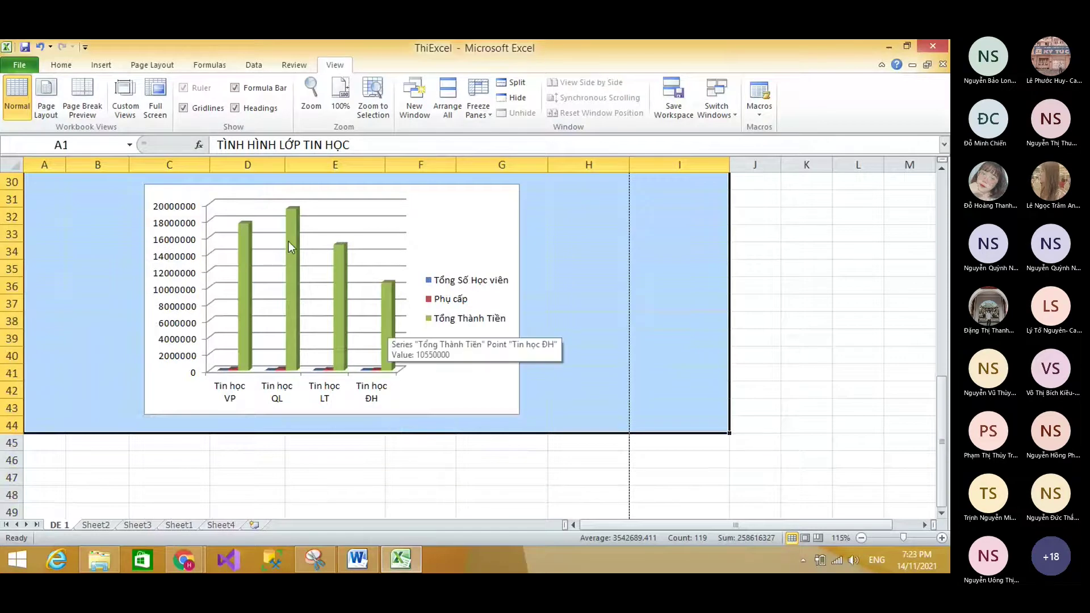
{"action": "left_click", "coordinate": [148, 66]}
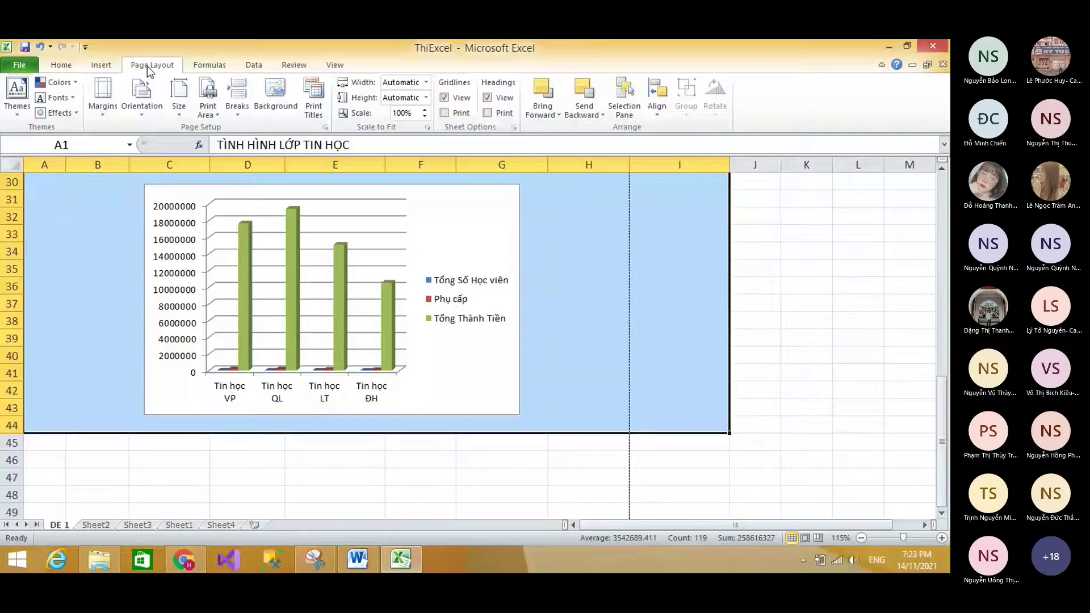
{"action": "left_click", "coordinate": [205, 109]}
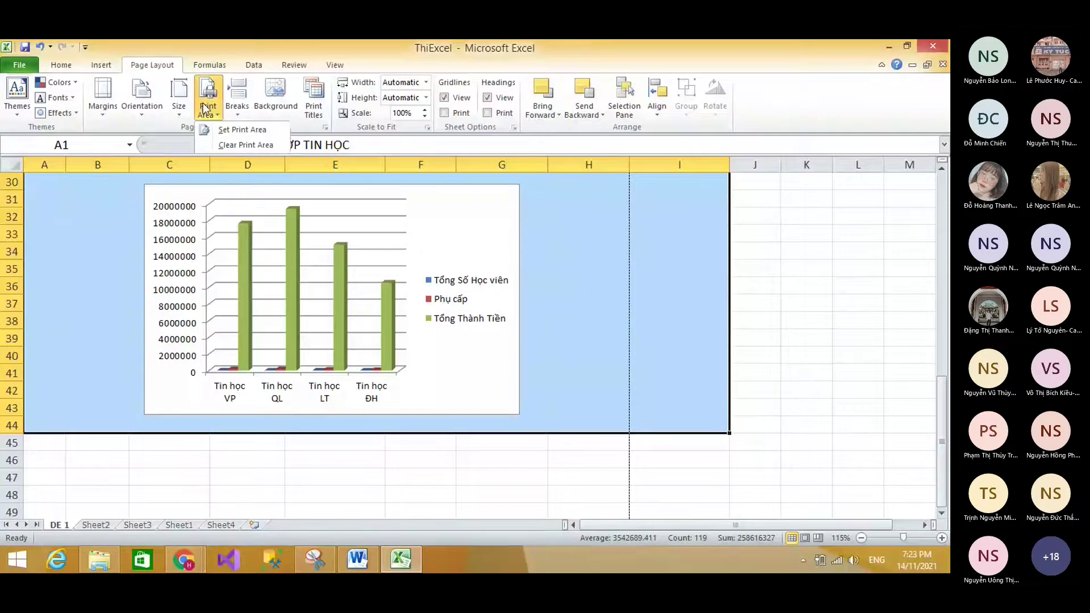
{"action": "left_click", "coordinate": [230, 131]}
{"action": "scroll", "coordinate": [611, 414], "scroll_direction": "down", "scroll_amount": 3}
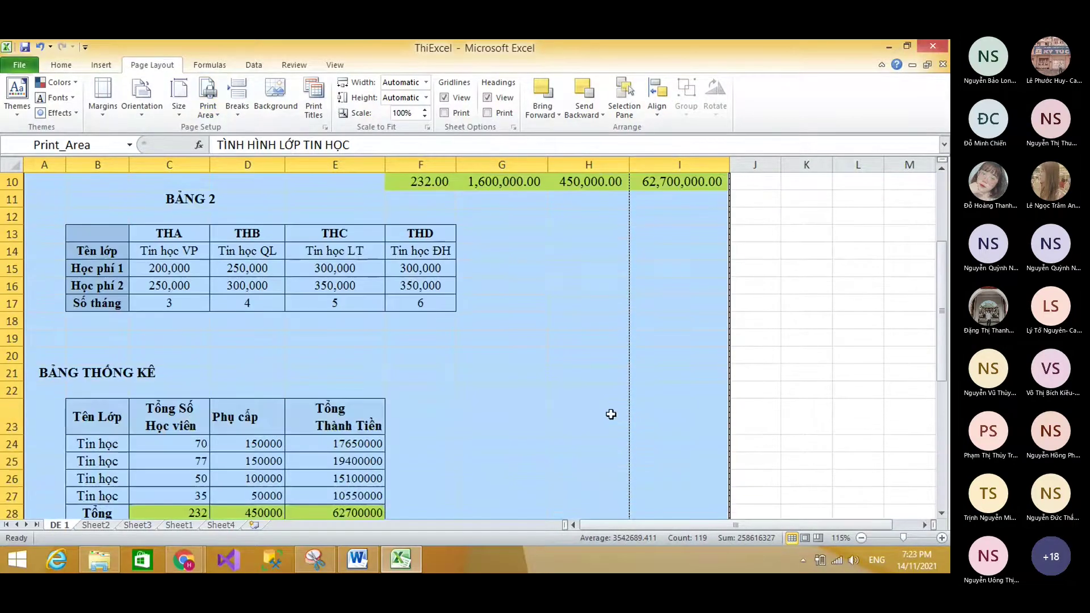
Check the print area on the DE 1 sheet, and preview its printed pages to see how the tables and chart are split.
{"action": "scroll", "coordinate": [611, 414], "scroll_direction": "down", "scroll_amount": 8}
{"action": "scroll", "coordinate": [608, 415], "scroll_direction": "up", "scroll_amount": 2}
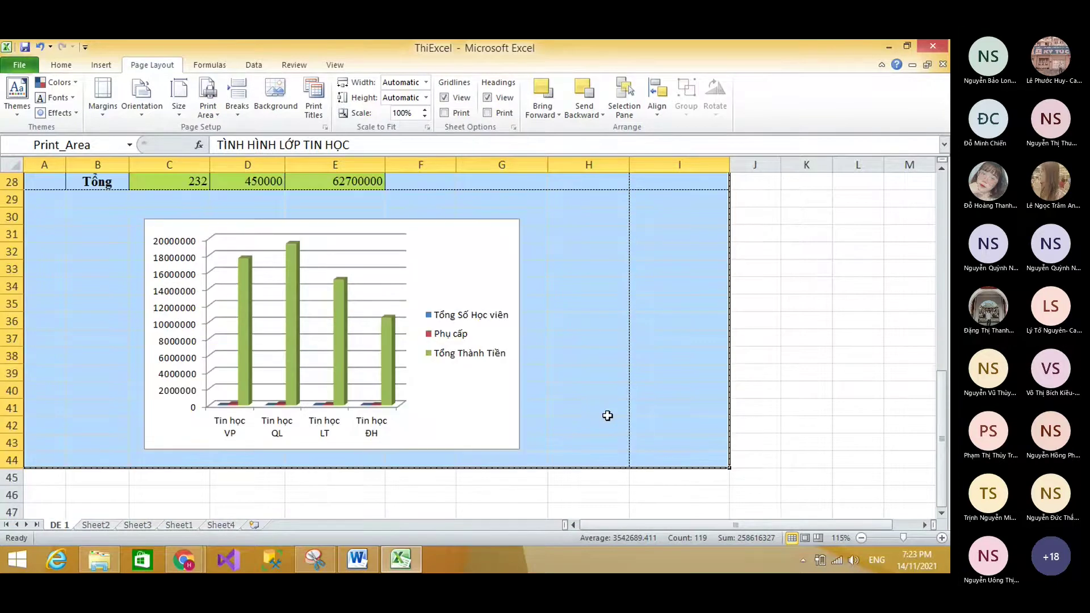
{"action": "scroll", "coordinate": [607, 416], "scroll_direction": "up", "scroll_amount": 8}
{"action": "left_click", "coordinate": [20, 65]}
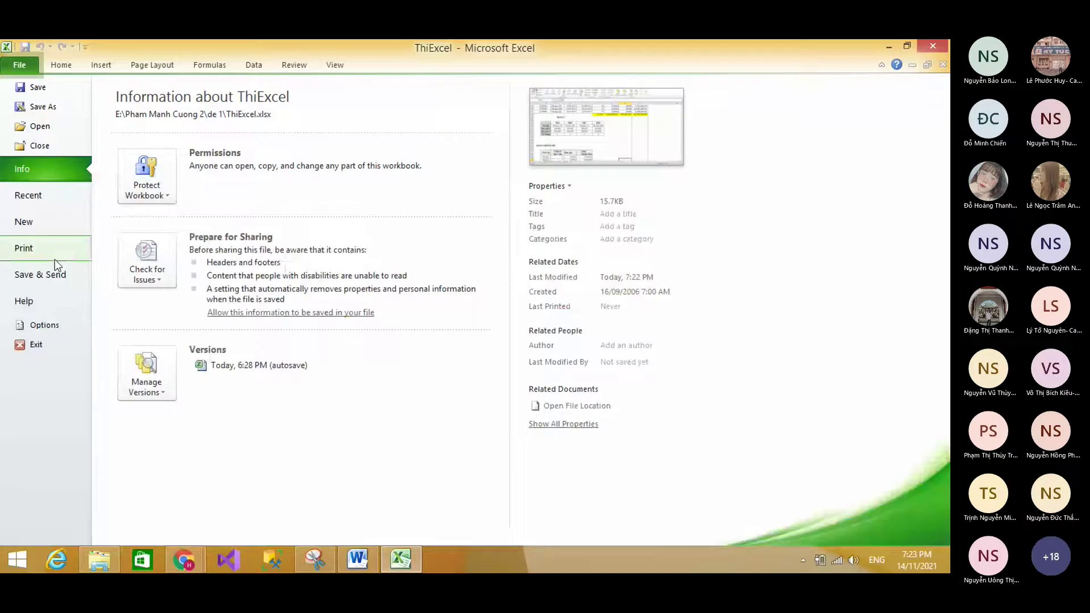
{"action": "left_click", "coordinate": [49, 244]}
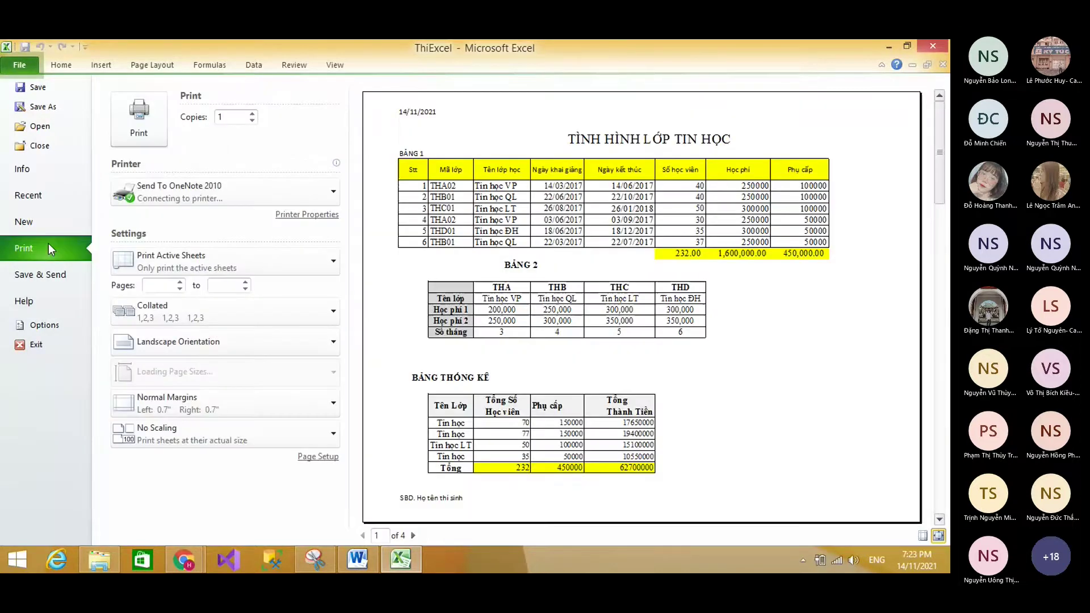
{"action": "left_click", "coordinate": [411, 536]}
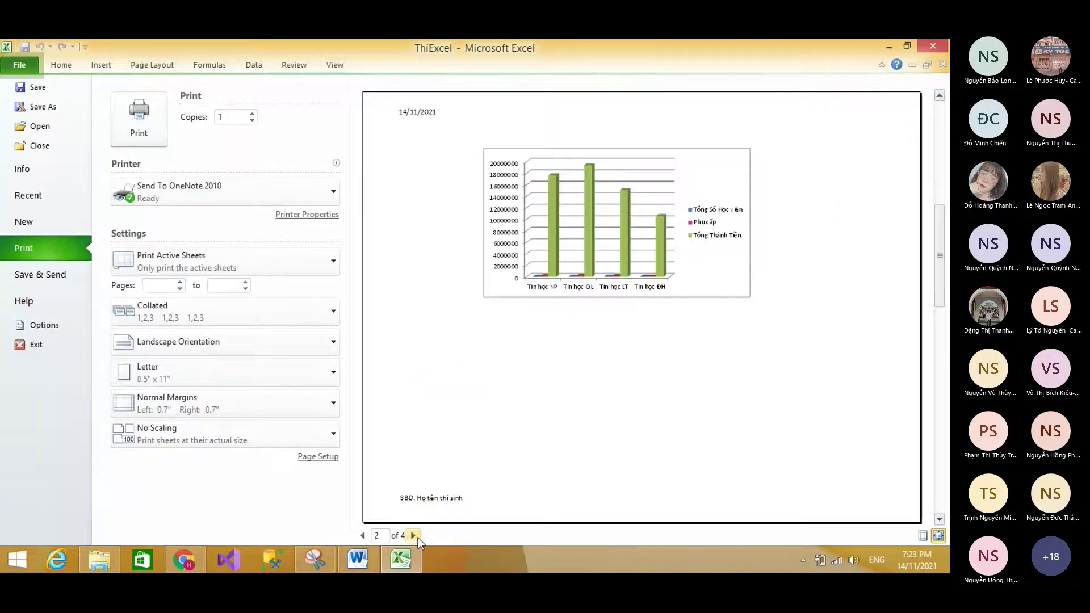
{"action": "left_click", "coordinate": [414, 536]}
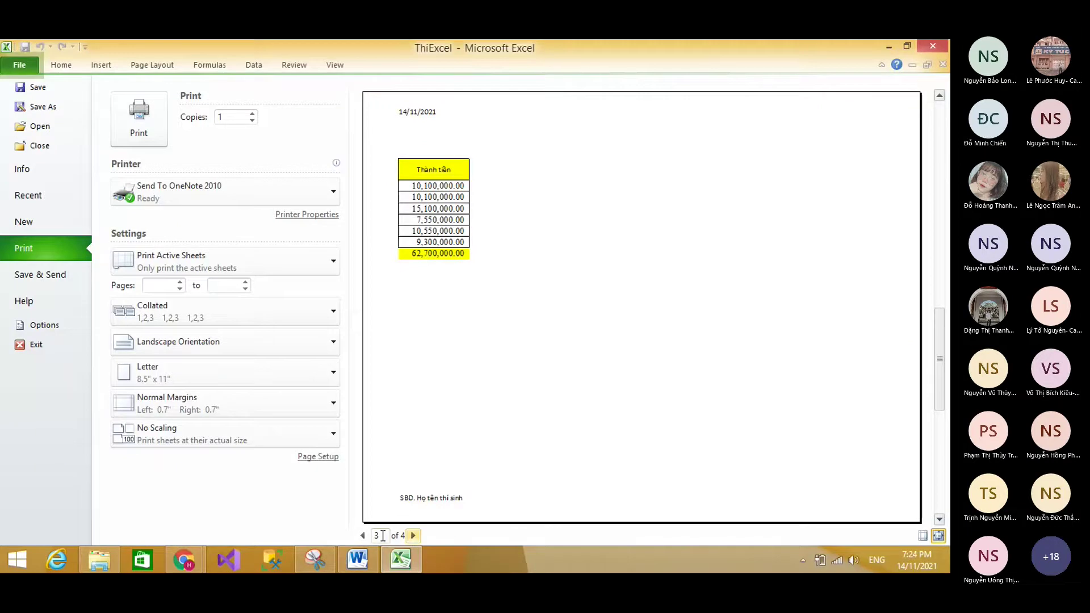
{"action": "left_click", "coordinate": [363, 536]}
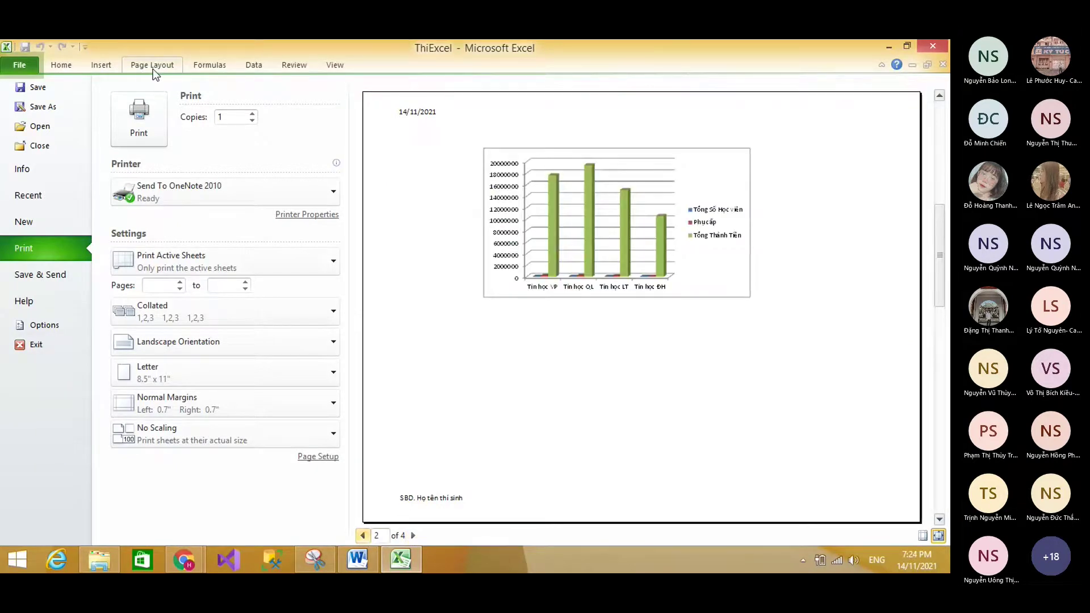
{"action": "left_click", "coordinate": [152, 66]}
Examine the chart and the Thành tiền column (I) against the page break lines of the DE 1 sheet.
{"action": "scroll", "coordinate": [666, 393], "scroll_direction": "down", "scroll_amount": 5}
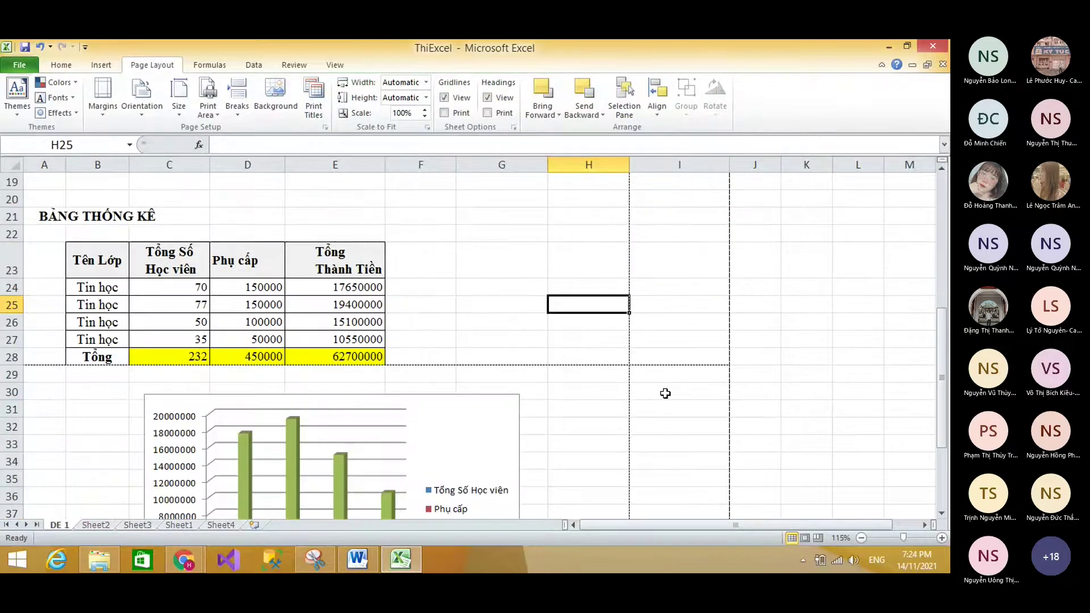
{"action": "left_click_drag", "start_coordinate": [502, 322], "coordinate": [335, 181]}
{"action": "scroll", "coordinate": [530, 435], "scroll_direction": "down", "scroll_amount": 3}
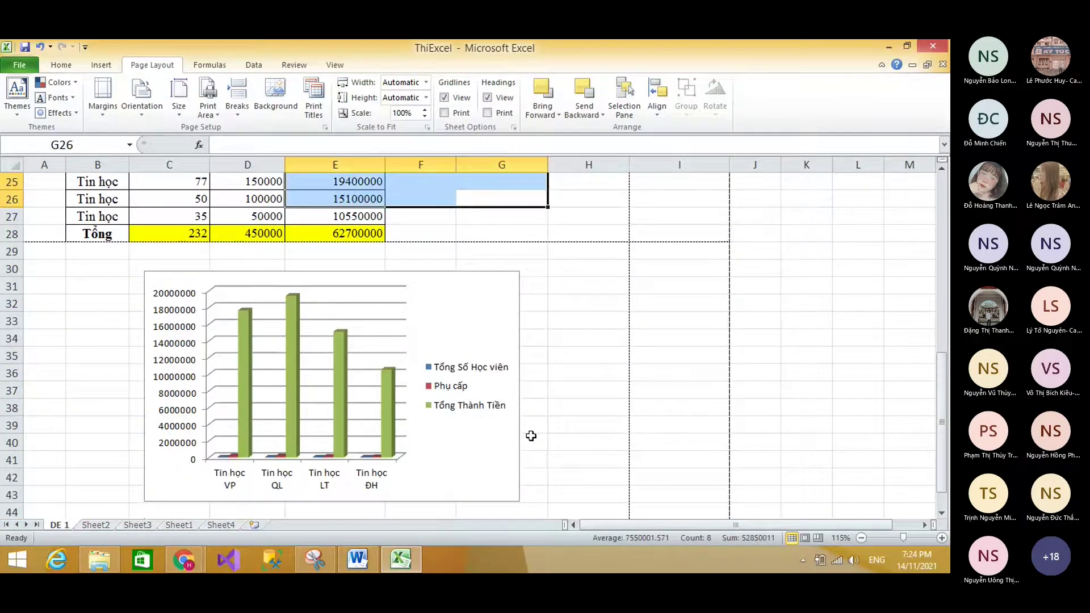
{"action": "scroll", "coordinate": [530, 436], "scroll_direction": "down", "scroll_amount": 3}
{"action": "left_click_drag", "start_coordinate": [572, 353], "coordinate": [528, 392]}
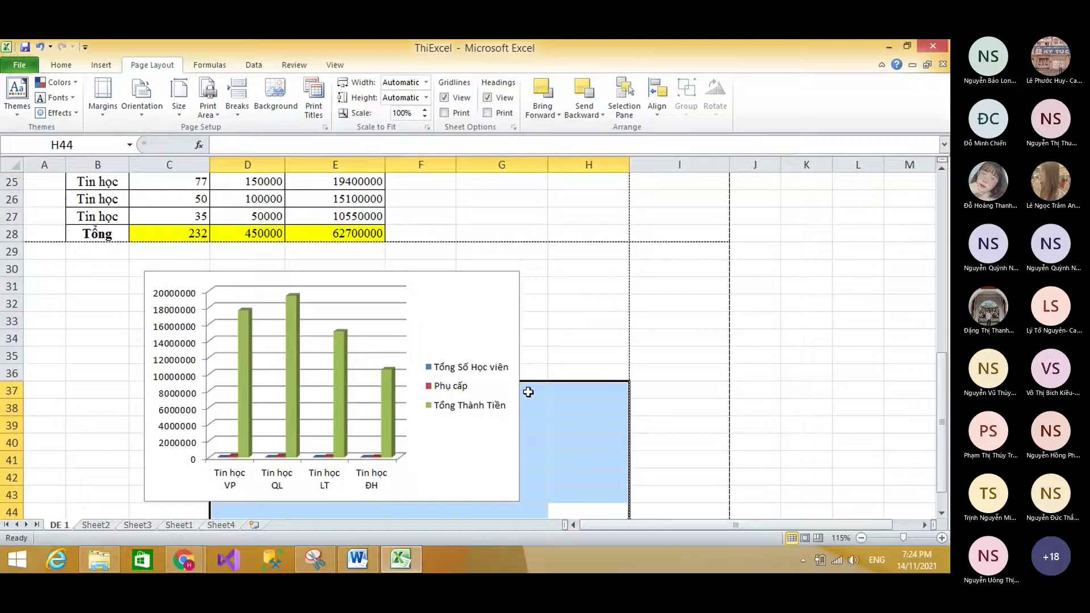
{"action": "scroll", "coordinate": [556, 396], "scroll_direction": "up", "scroll_amount": 8}
{"action": "left_click_drag", "start_coordinate": [680, 209], "coordinate": [696, 496]}
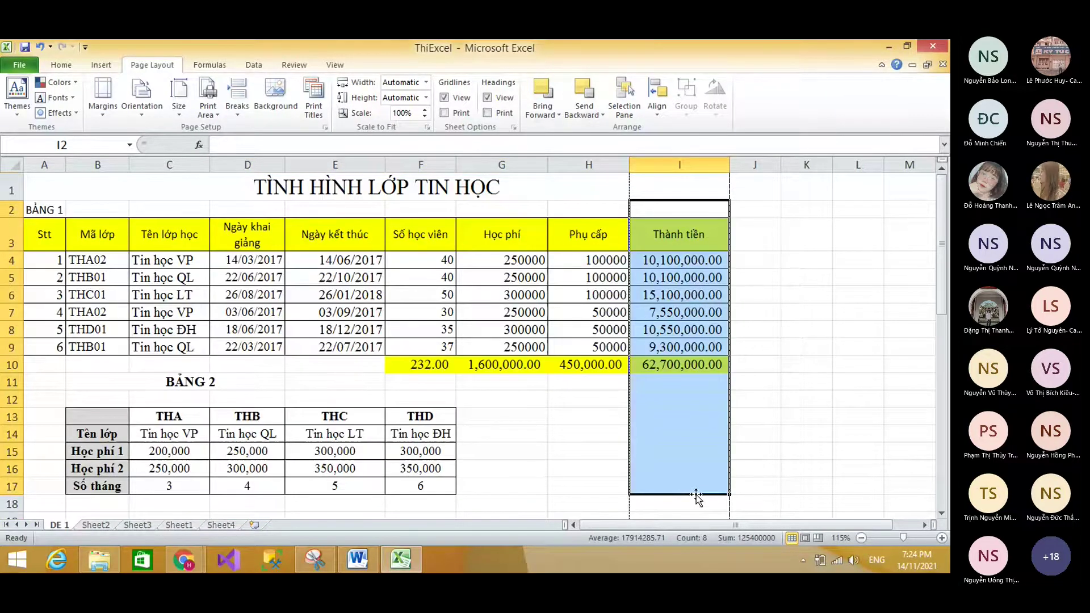
{"action": "key", "text": "ctrl+End"}
{"action": "left_click_drag", "start_coordinate": [679, 199], "coordinate": [655, 450]}
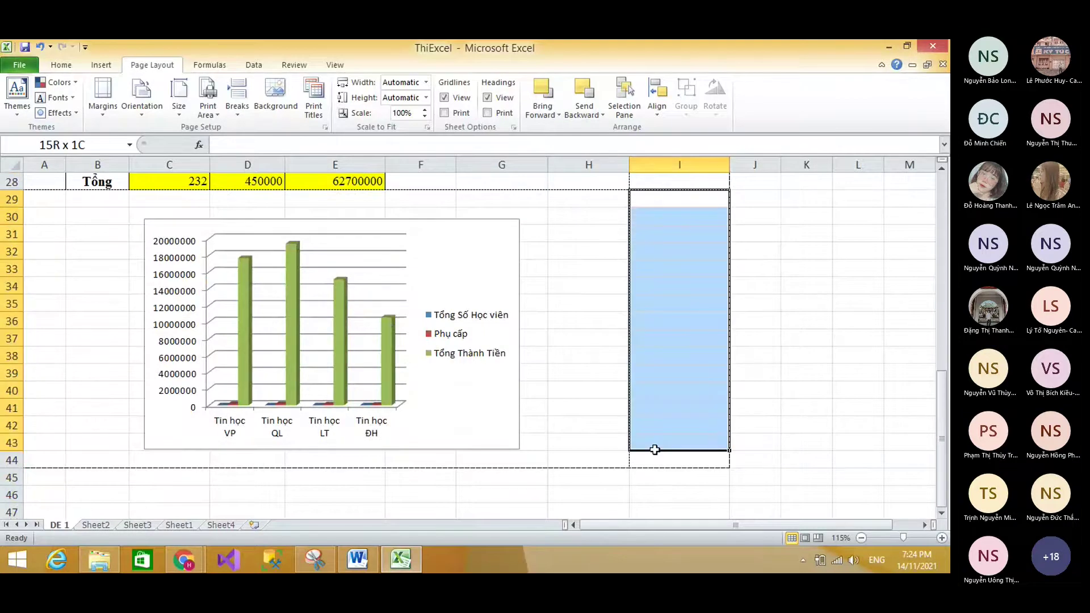
{"action": "scroll", "coordinate": [654, 449], "scroll_direction": "up", "scroll_amount": 9}
{"action": "left_click", "coordinate": [654, 433]}
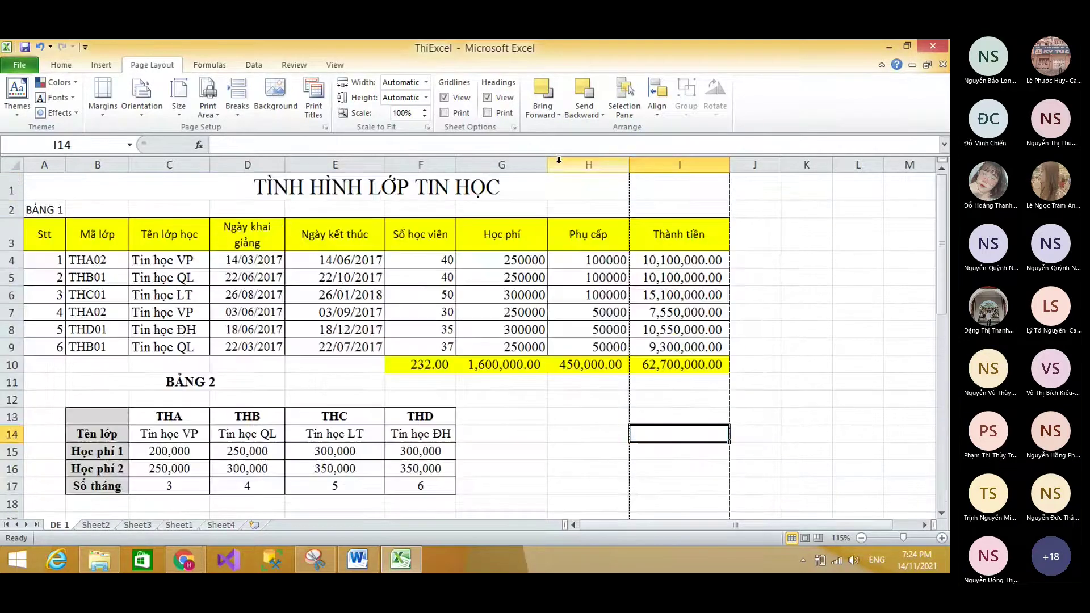
Widen the Học phí column (G) slightly and reduce the sheet's print scale to 95%.
{"action": "mouse_move", "coordinate": [548, 163]}
{"action": "left_mouse_down"}
{"action": "mouse_move", "coordinate": [538, 162]}
{"action": "mouse_move", "coordinate": [557, 163]}
{"action": "left_mouse_up"}
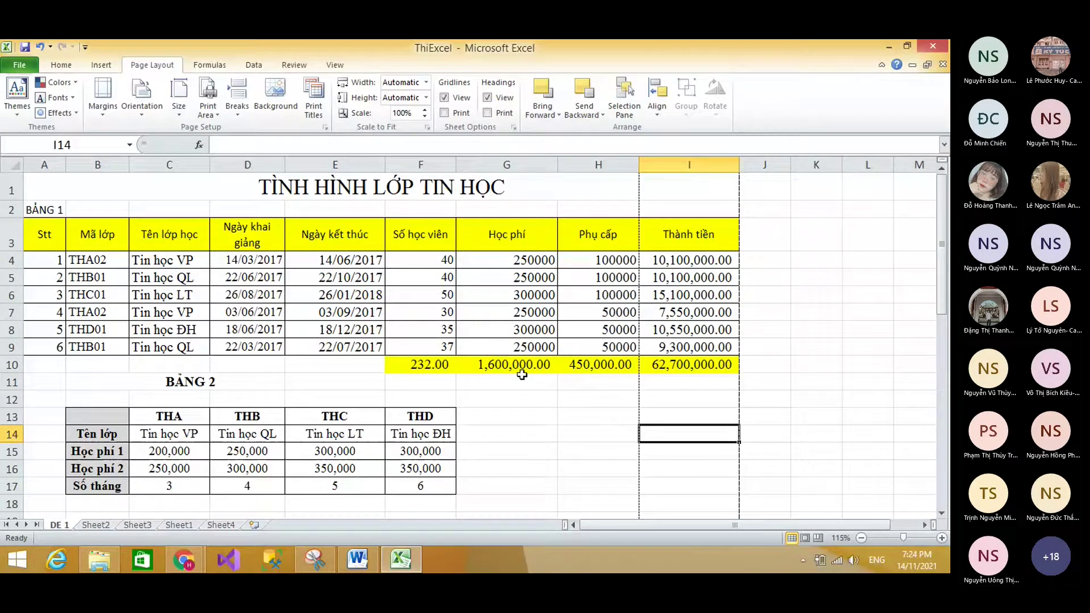
{"action": "left_click", "coordinate": [425, 116]}
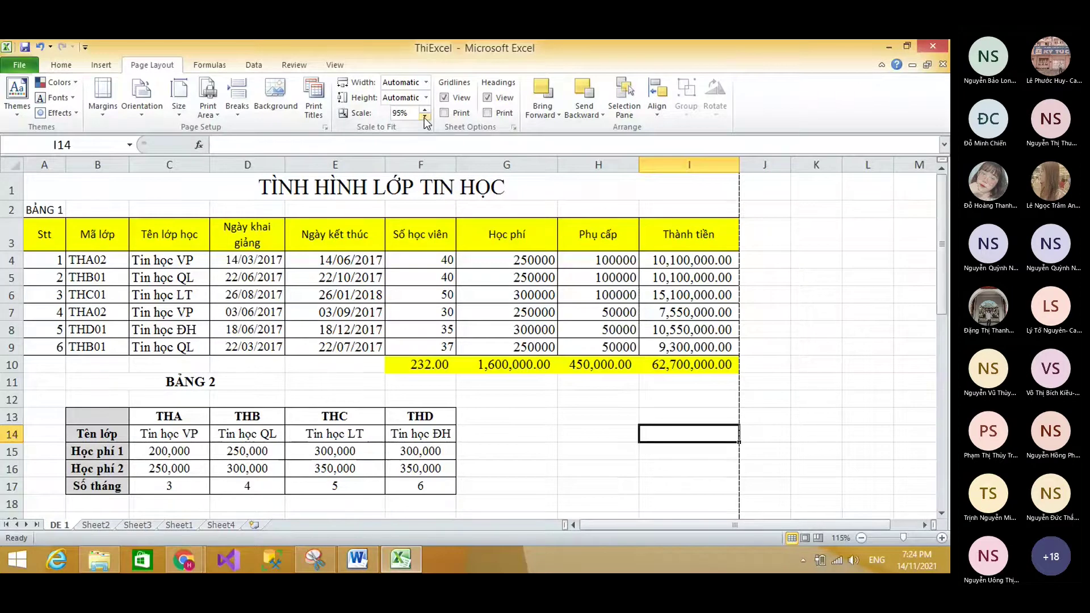
{"action": "scroll", "coordinate": [691, 384], "scroll_direction": "down", "scroll_amount": 2}
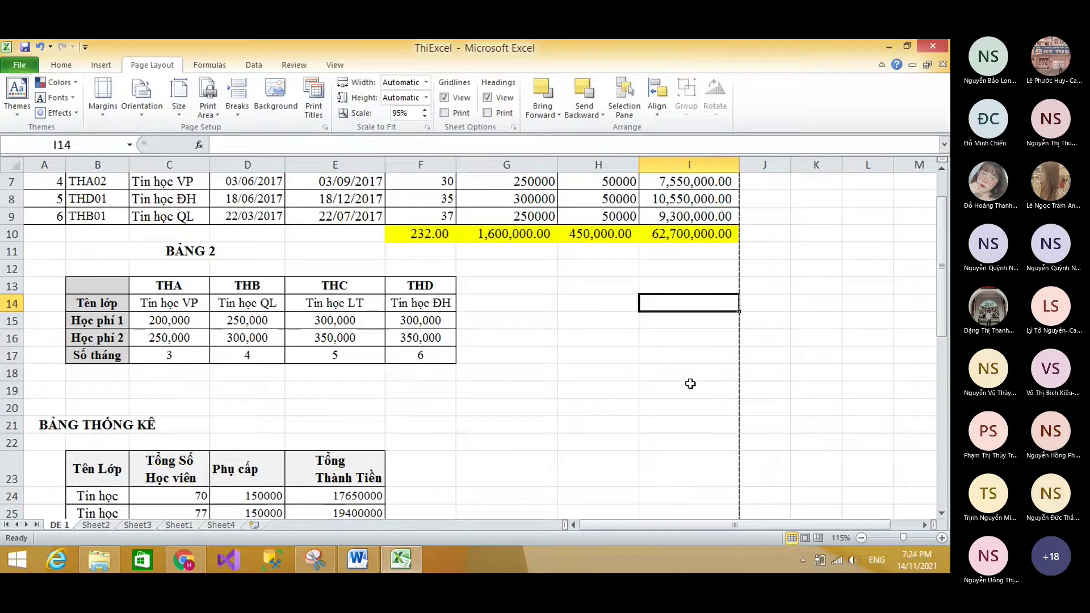
Move the 3-D Column chart down slightly so that it starts at row 31, just below the horizontal page break.
{"action": "scroll", "coordinate": [691, 384], "scroll_direction": "down", "scroll_amount": 7}
{"action": "left_click", "coordinate": [474, 242]}
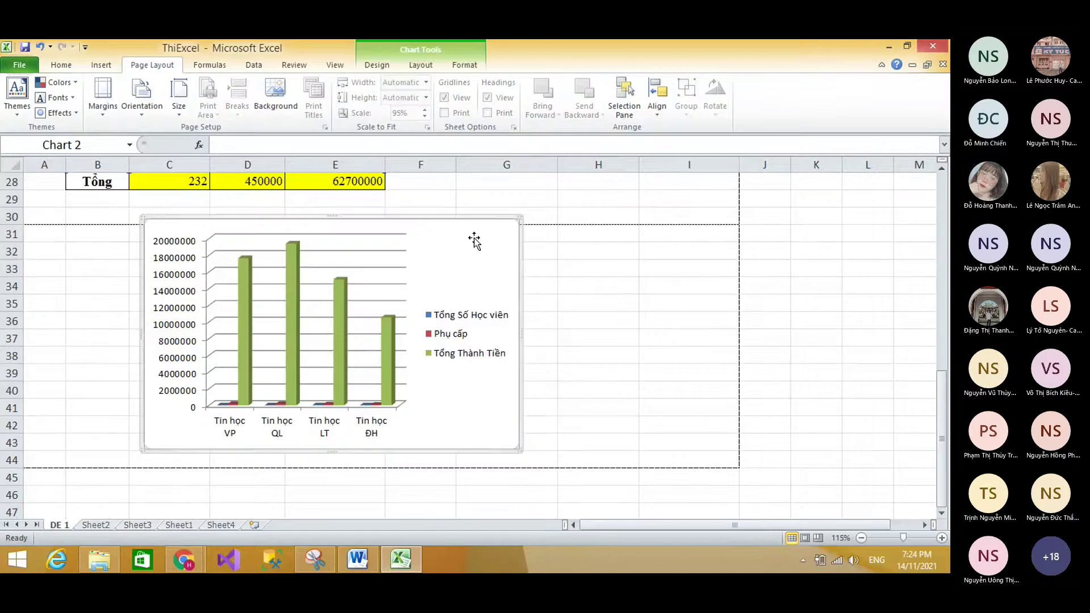
{"action": "left_click_drag", "start_coordinate": [435, 255], "coordinate": [433, 265]}
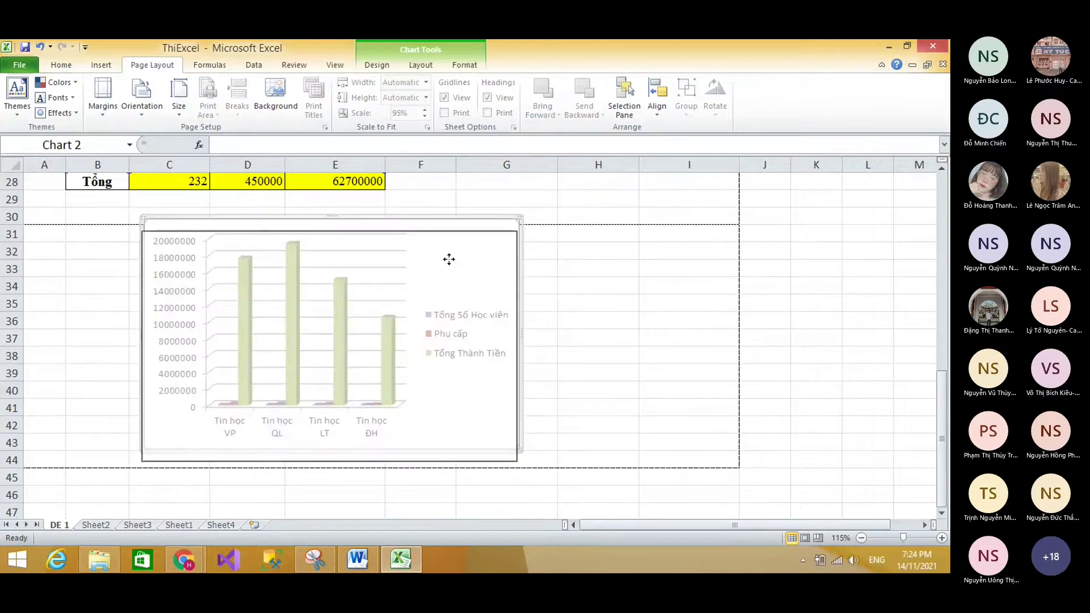
{"action": "left_click", "coordinate": [635, 284]}
Preview both printed pages of the DE 1 sheet at the reduced scale, and return to the worksheet.
{"action": "scroll", "coordinate": [636, 306], "scroll_direction": "up", "scroll_amount": 4}
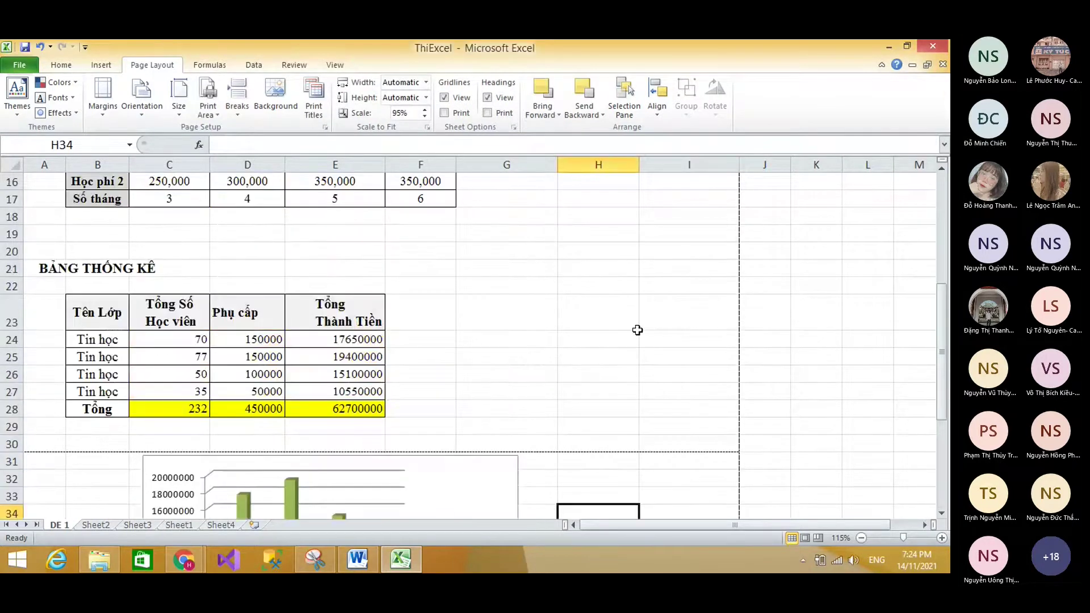
{"action": "scroll", "coordinate": [637, 330], "scroll_direction": "up", "scroll_amount": 5}
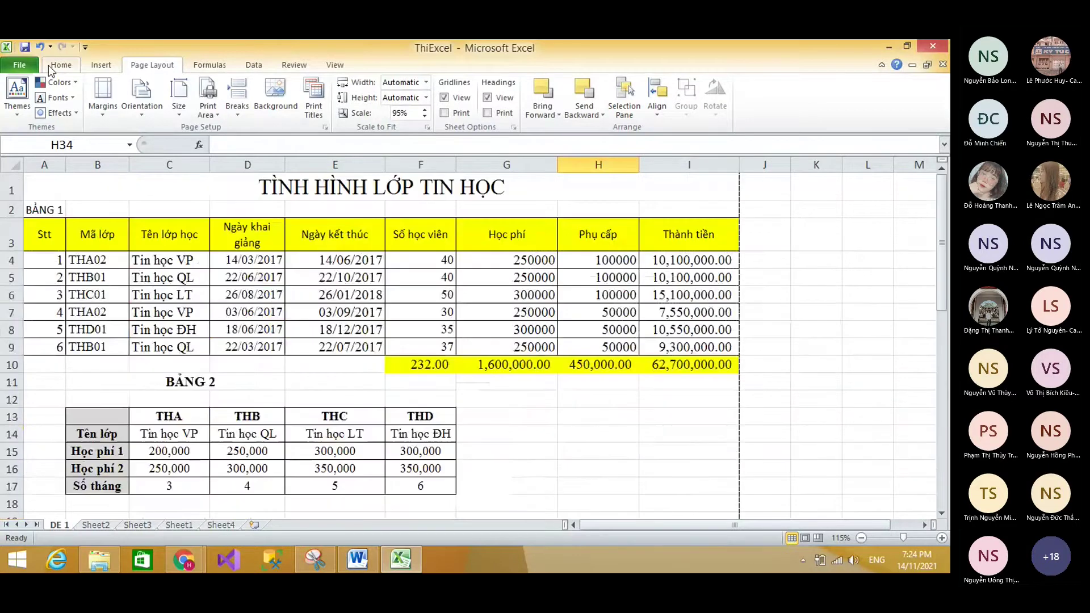
{"action": "key", "text": "ctrl+p"}
{"action": "left_click", "coordinate": [412, 535]}
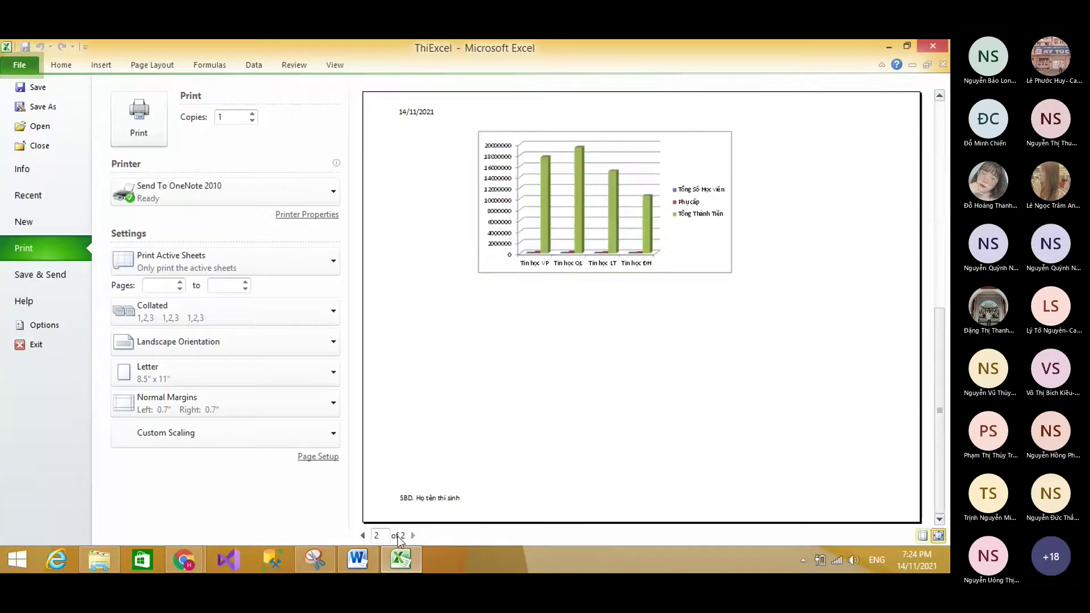
{"action": "left_click", "coordinate": [363, 535]}
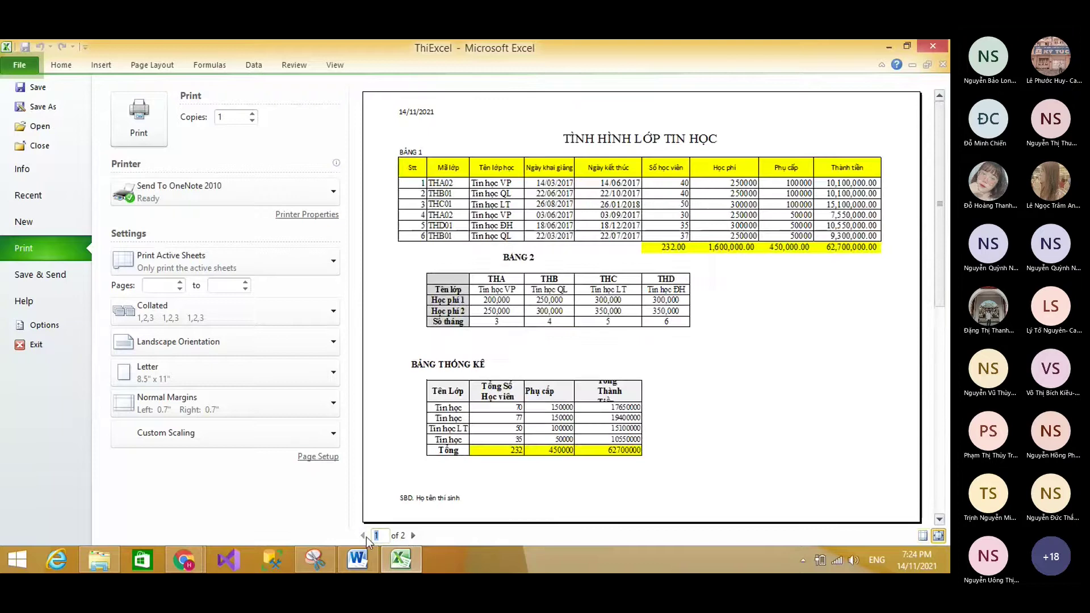
{"action": "left_click", "coordinate": [137, 65]}
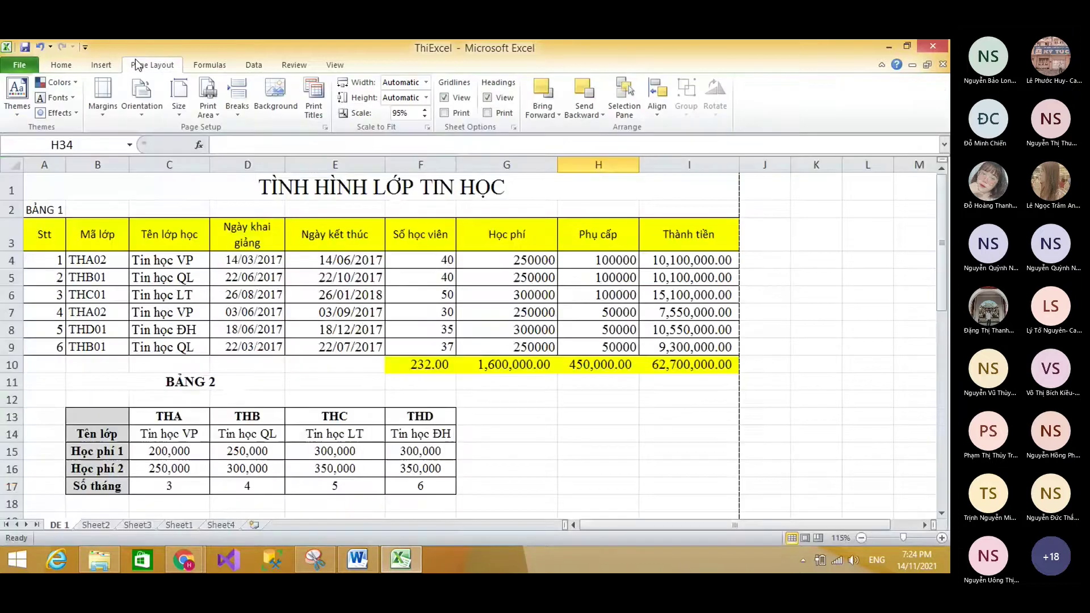
{"action": "left_click", "coordinate": [505, 295]}
{"action": "left_click_drag", "start_coordinate": [432, 187], "coordinate": [543, 314]}
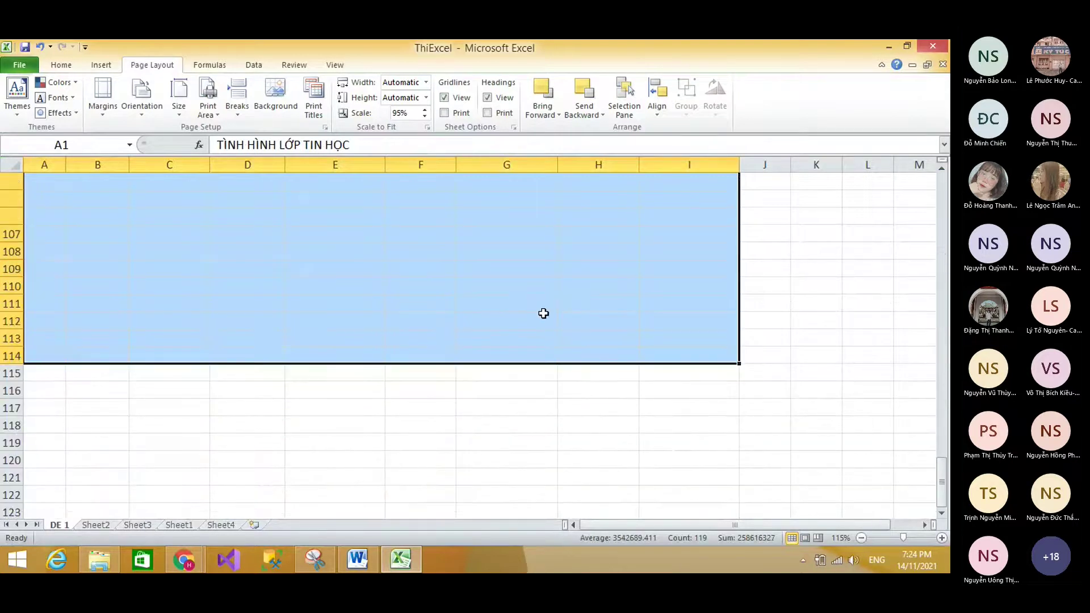
{"action": "scroll", "coordinate": [570, 343], "scroll_direction": "up", "scroll_amount": 9}
{"action": "left_click", "coordinate": [603, 342]}
{"action": "scroll", "coordinate": [604, 343], "scroll_direction": "up", "scroll_amount": 10}
{"action": "scroll", "coordinate": [939, 447], "scroll_direction": "right", "scroll_amount": 10}
{"action": "left_click_drag", "start_coordinate": [940, 447], "coordinate": [938, 187]}
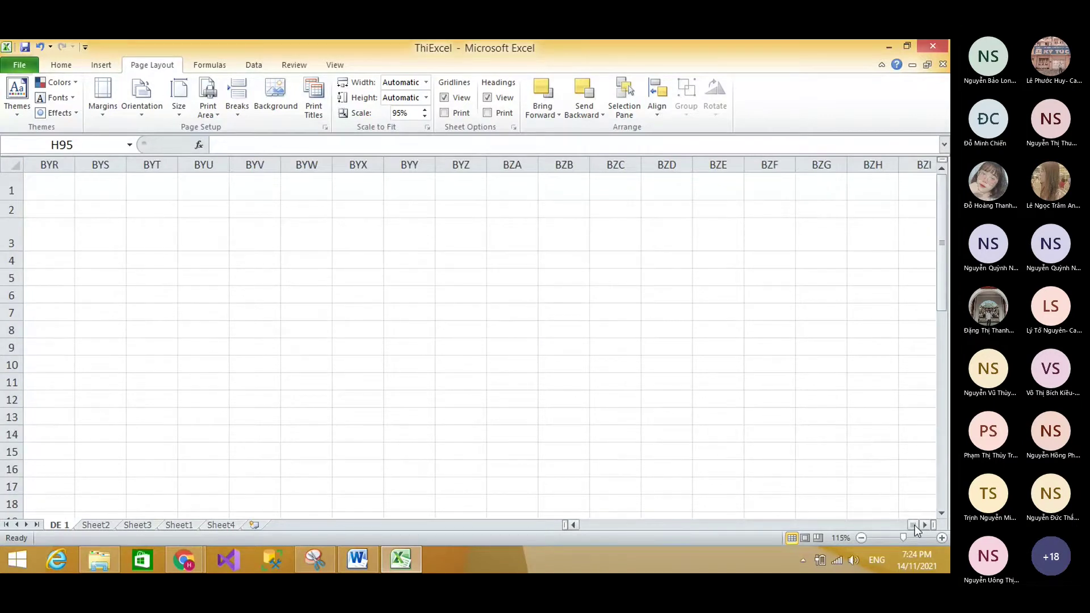
{"action": "left_click_drag", "start_coordinate": [914, 526], "coordinate": [579, 526]}
Set the range A1:I44, from the title down to the last row of the chart block, as the print area again.
{"action": "left_click", "coordinate": [84, 186]}
{"action": "scroll", "coordinate": [84, 186], "scroll_direction": "down", "scroll_amount": 12}
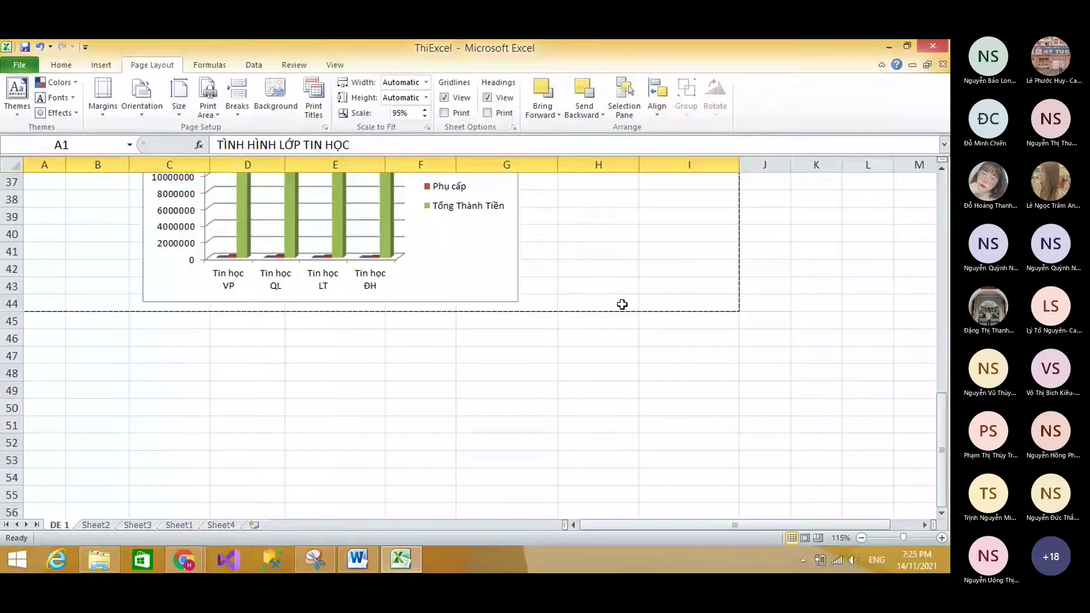
{"action": "key", "text": "ctrl+a"}
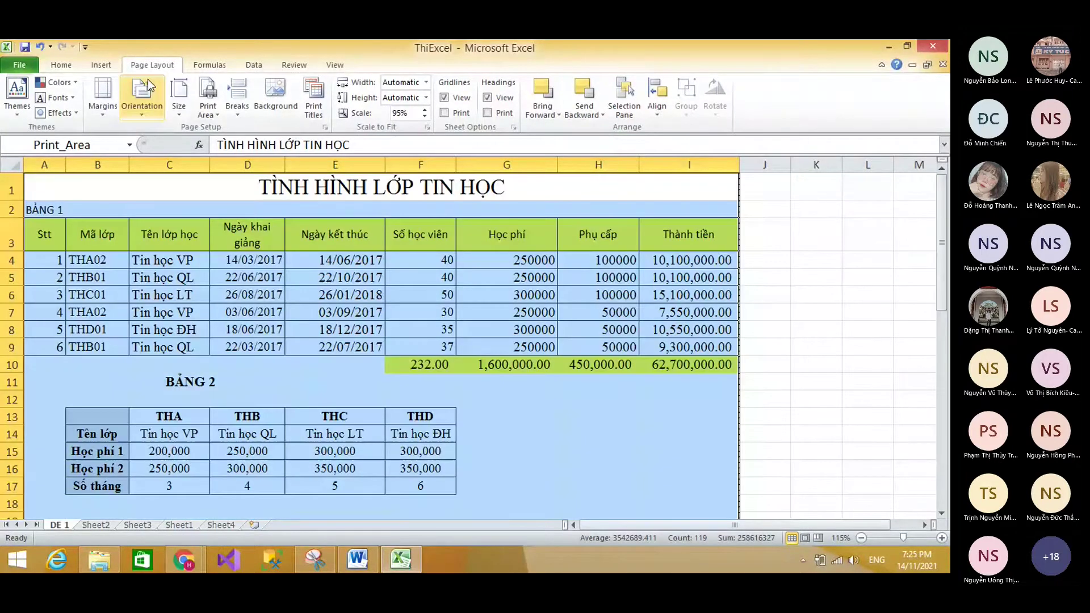
{"action": "left_click", "coordinate": [208, 109]}
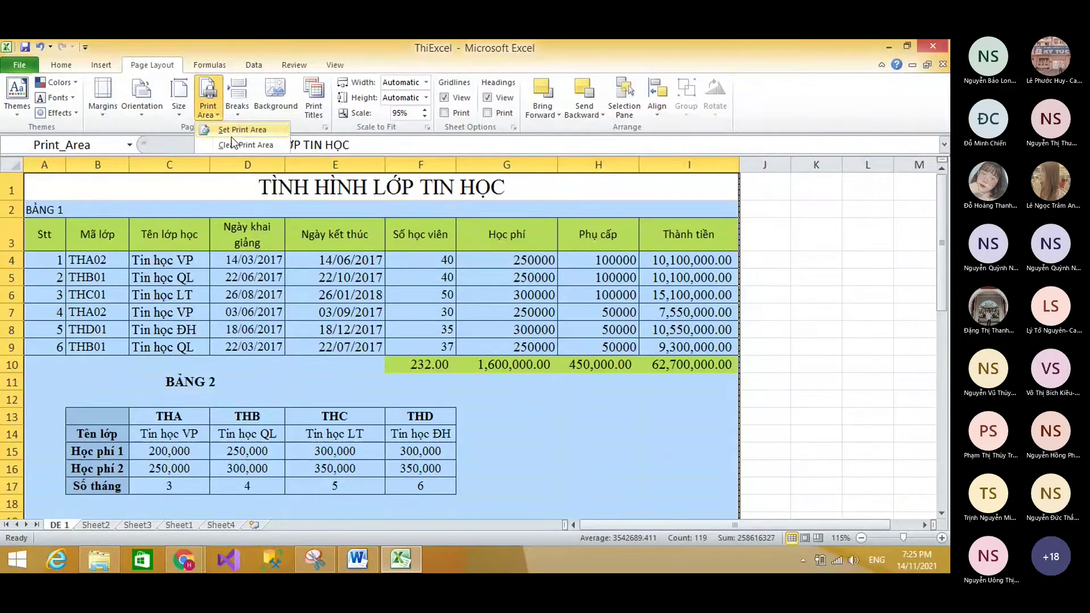
{"action": "left_click", "coordinate": [231, 130]}
{"action": "left_click", "coordinate": [689, 347]}
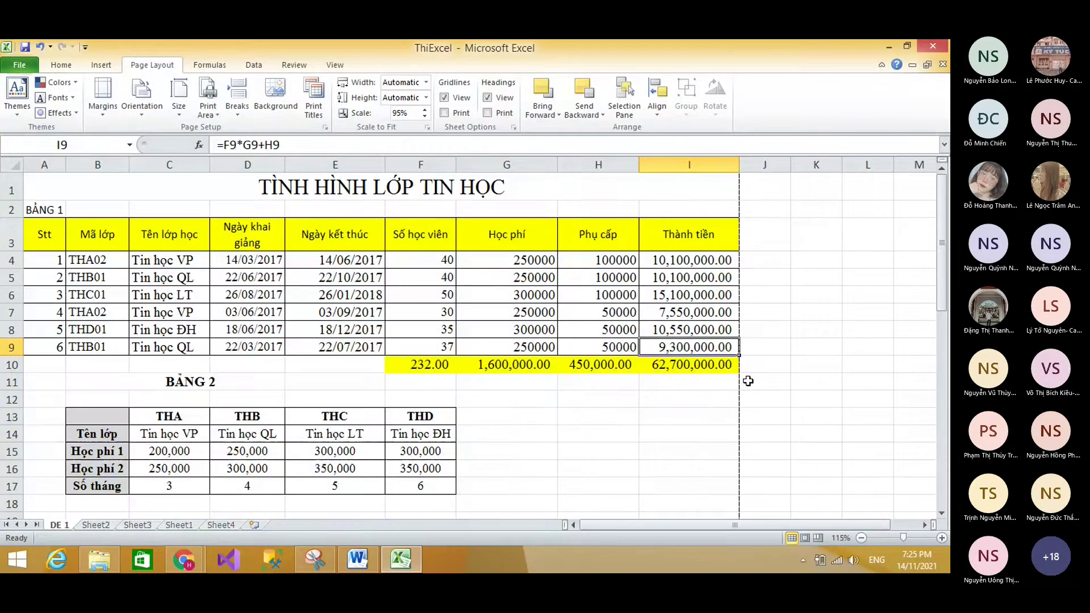
Widen the Phụ cấp column (H) very slightly and step the print scale one increment up and back down.
{"action": "left_click_drag", "start_coordinate": [639, 165], "coordinate": [639, 165]}
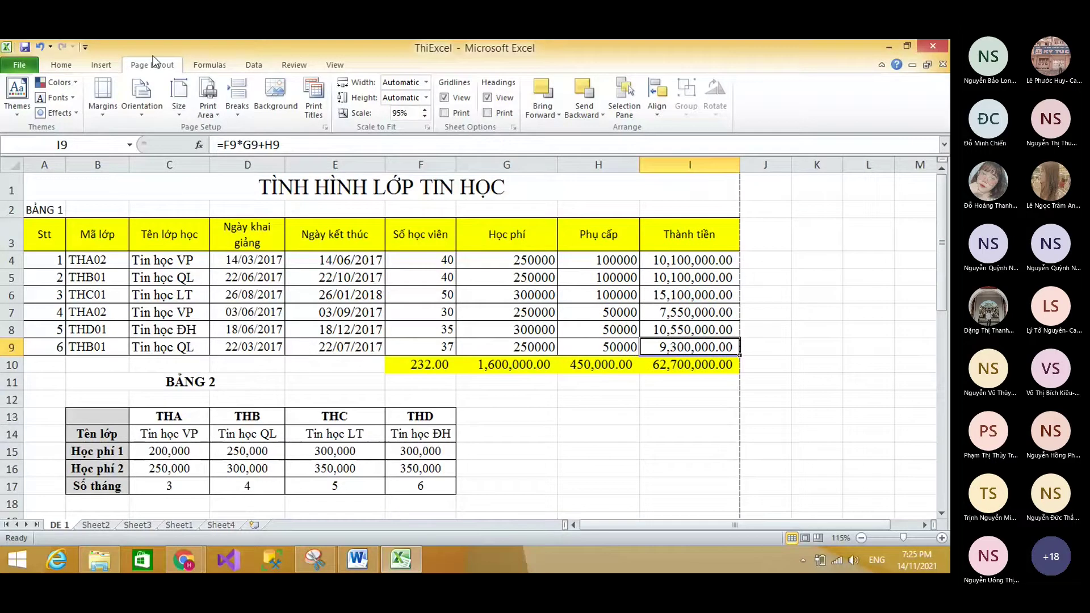
{"action": "left_click", "coordinate": [424, 109]}
{"action": "left_click", "coordinate": [425, 117]}
Switch to the Microsoft Teams meeting in the browser and open its additional meeting actions.
{"action": "mouse_move", "coordinate": [177, 551]}
{"action": "left_click", "coordinate": [159, 506]}
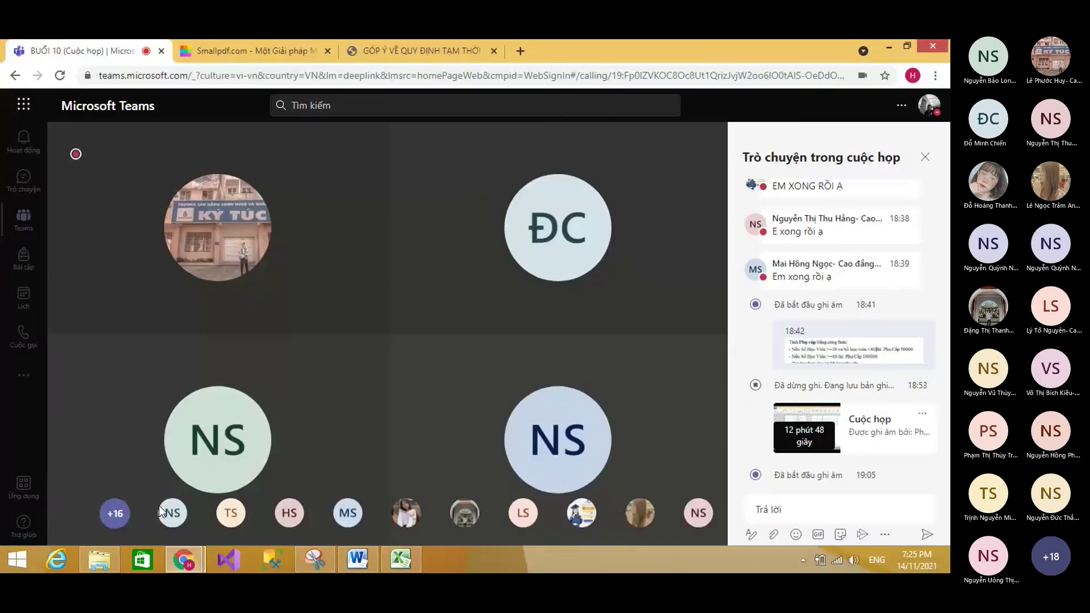
{"action": "mouse_move", "coordinate": [551, 479]}
{"action": "left_click", "coordinate": [548, 437]}
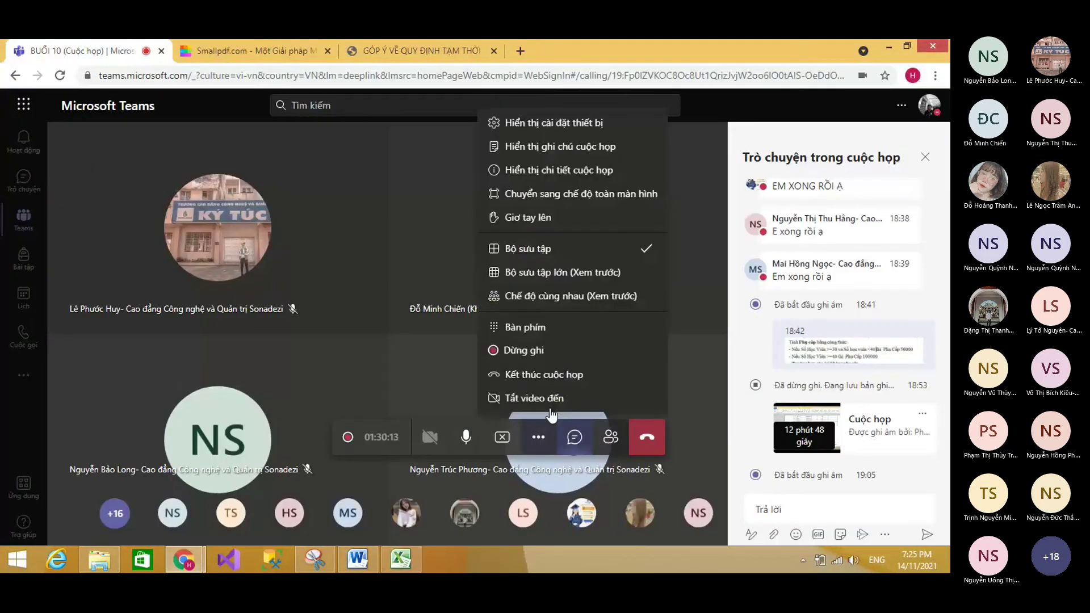